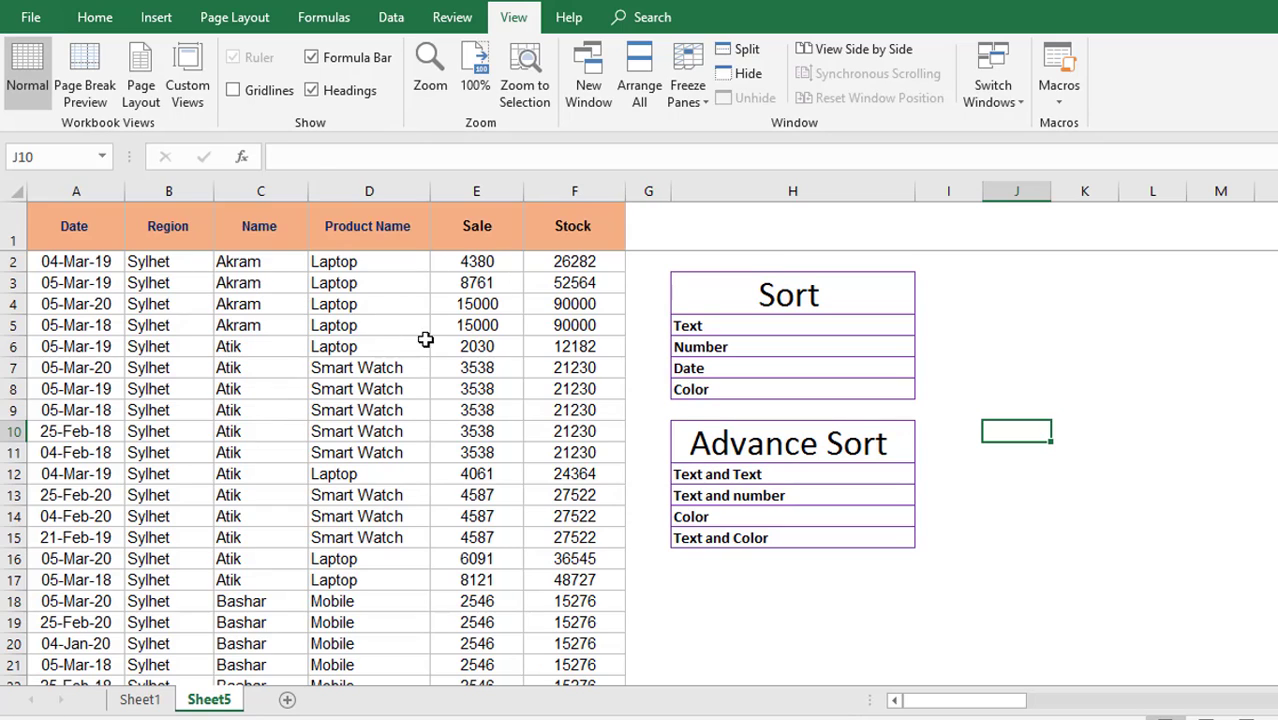
click(326, 302)
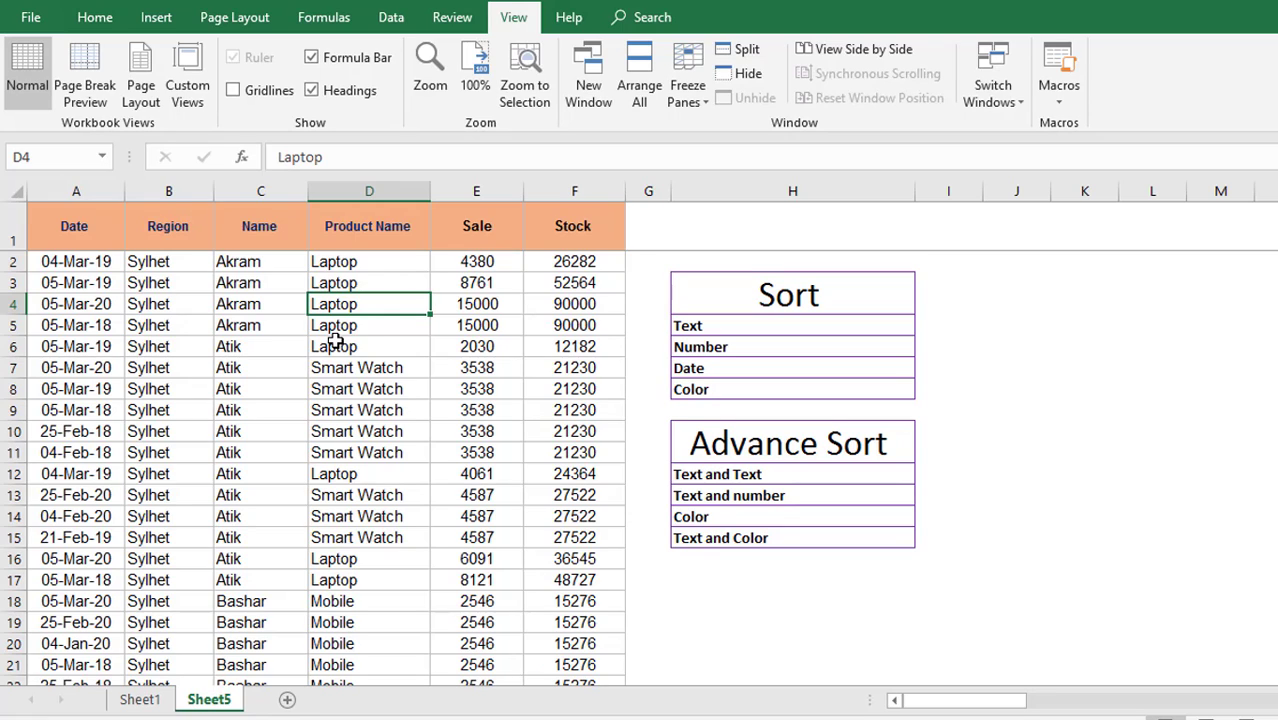
click(265, 309)
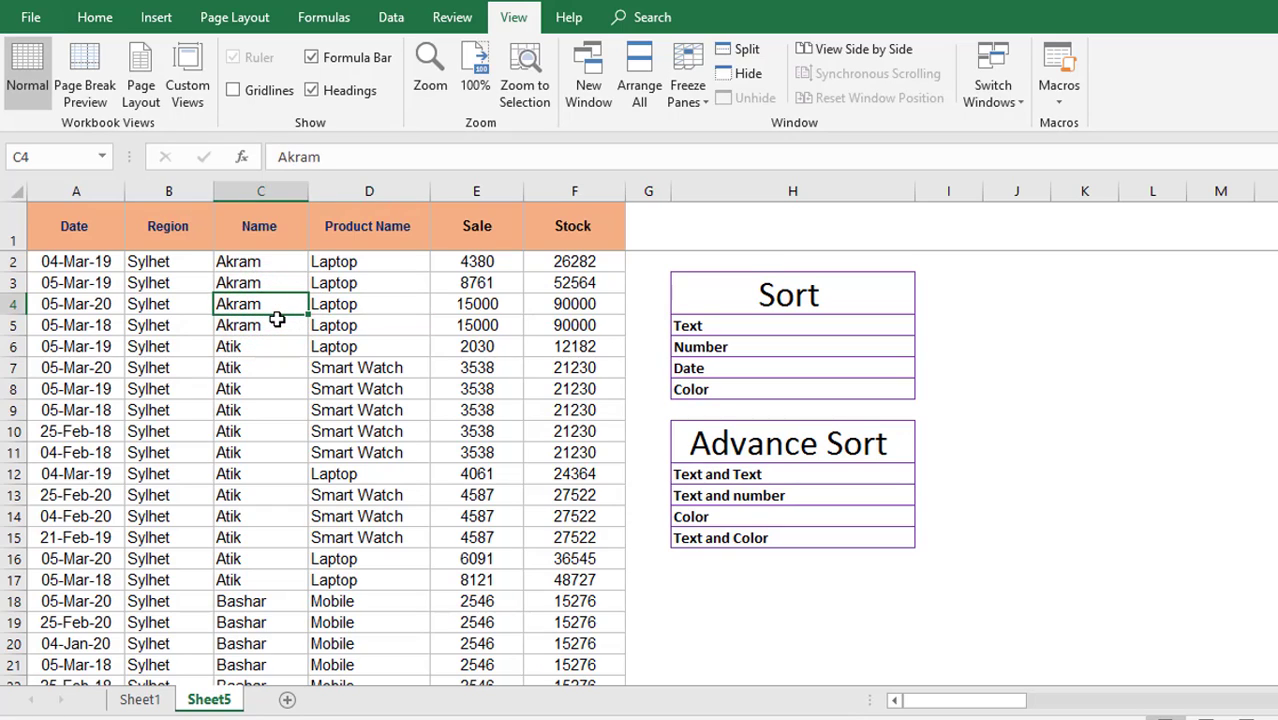
key(Down)
key(Down)
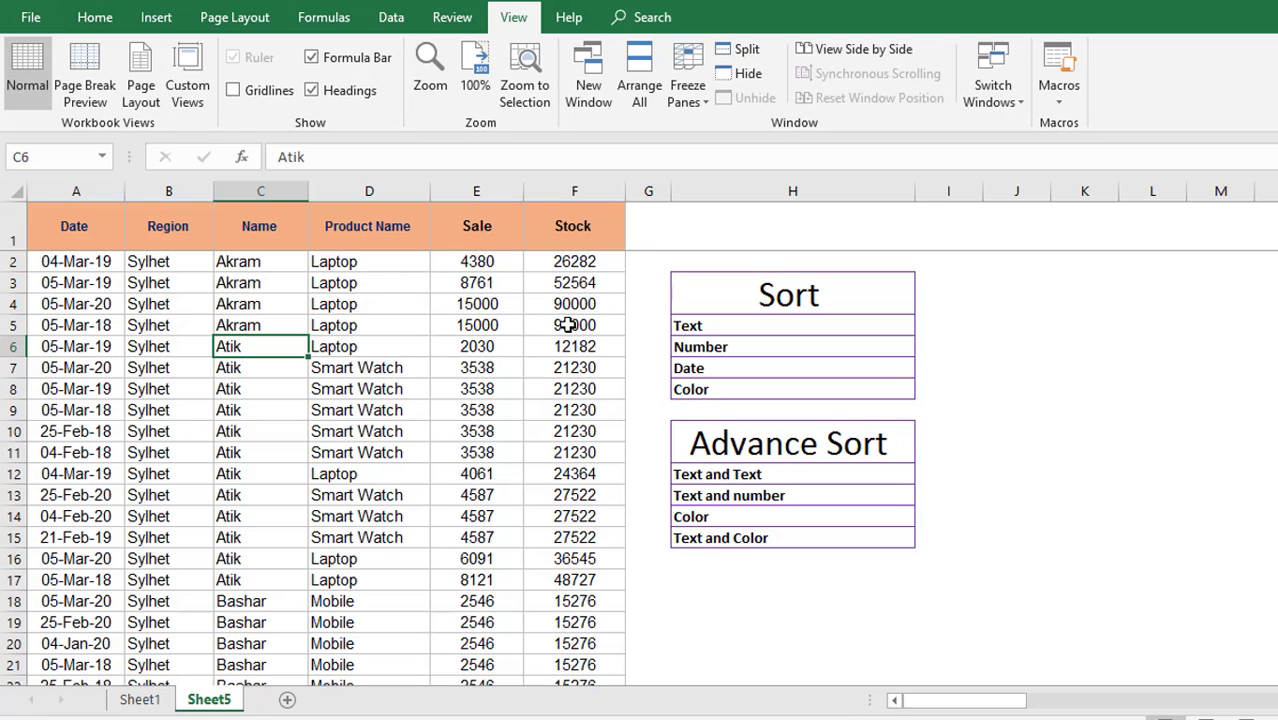
View the Sort & Filter choices available for the selected cell in the Name column, and close them without sorting.
click(95, 17)
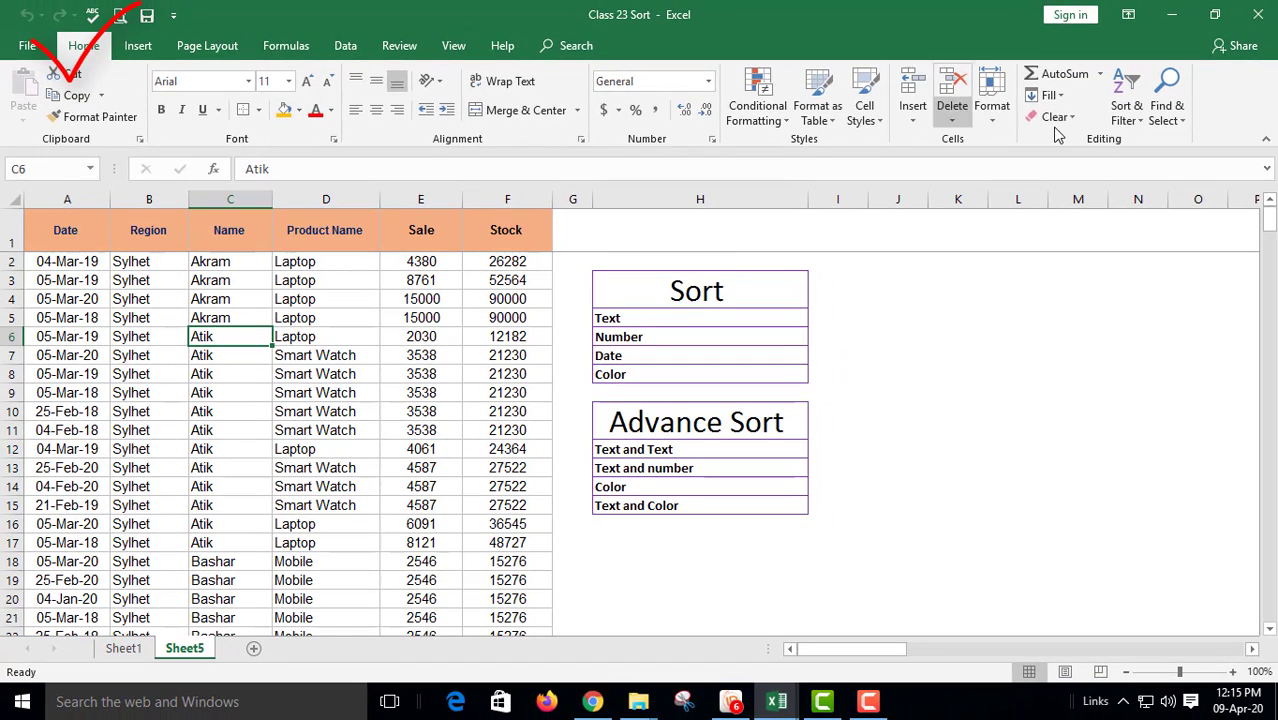
click(1145, 122)
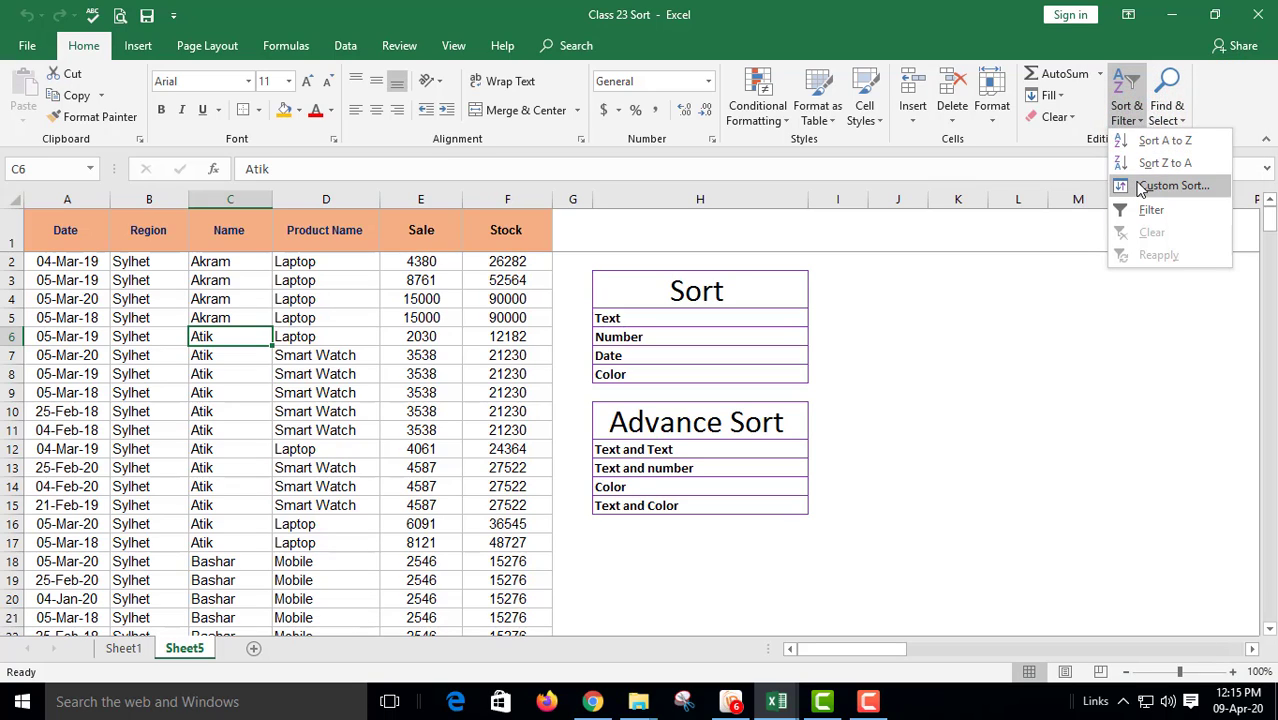
click(292, 300)
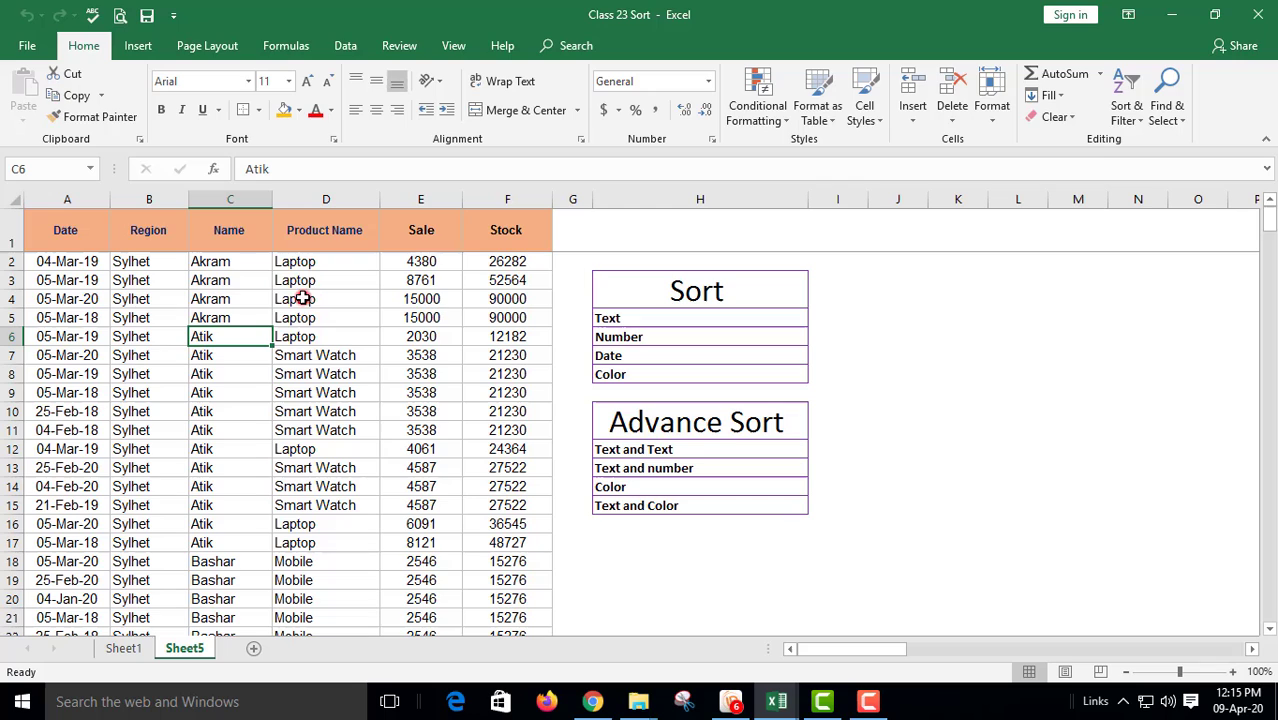
View the Sort dialog for the table from cells in the Product Name column, and close it without sorting.
click(345, 46)
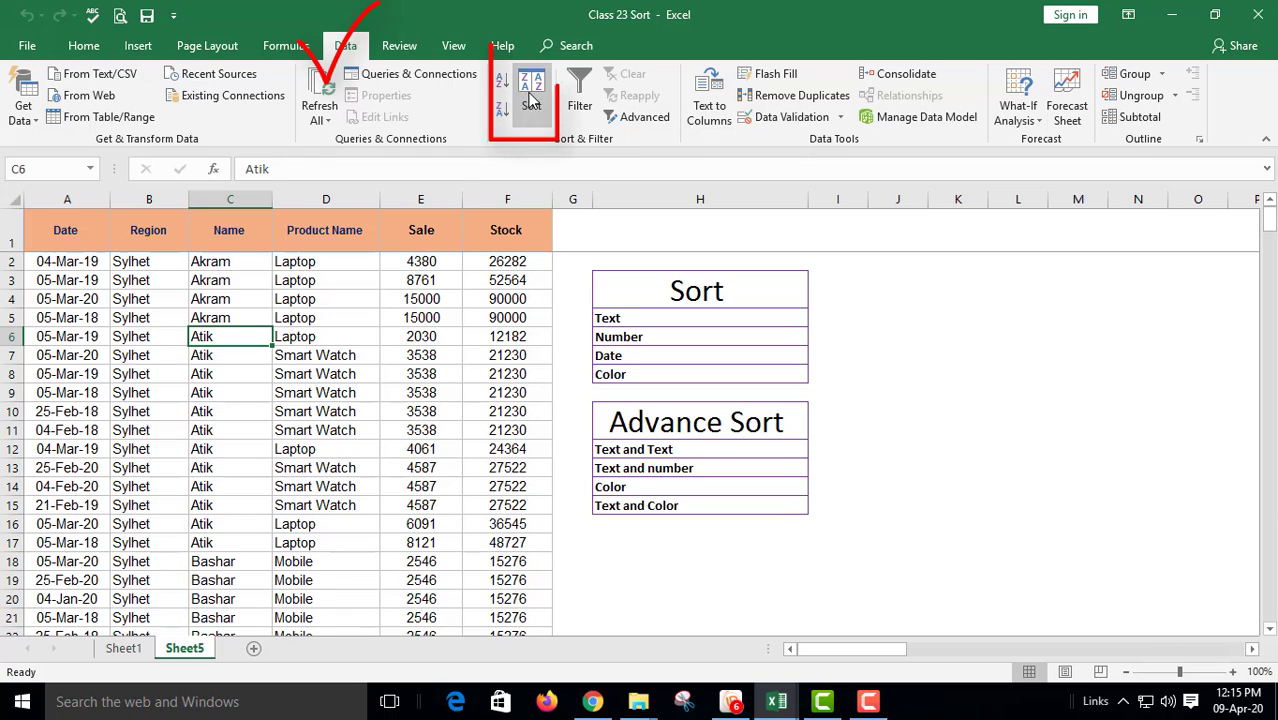
click(370, 360)
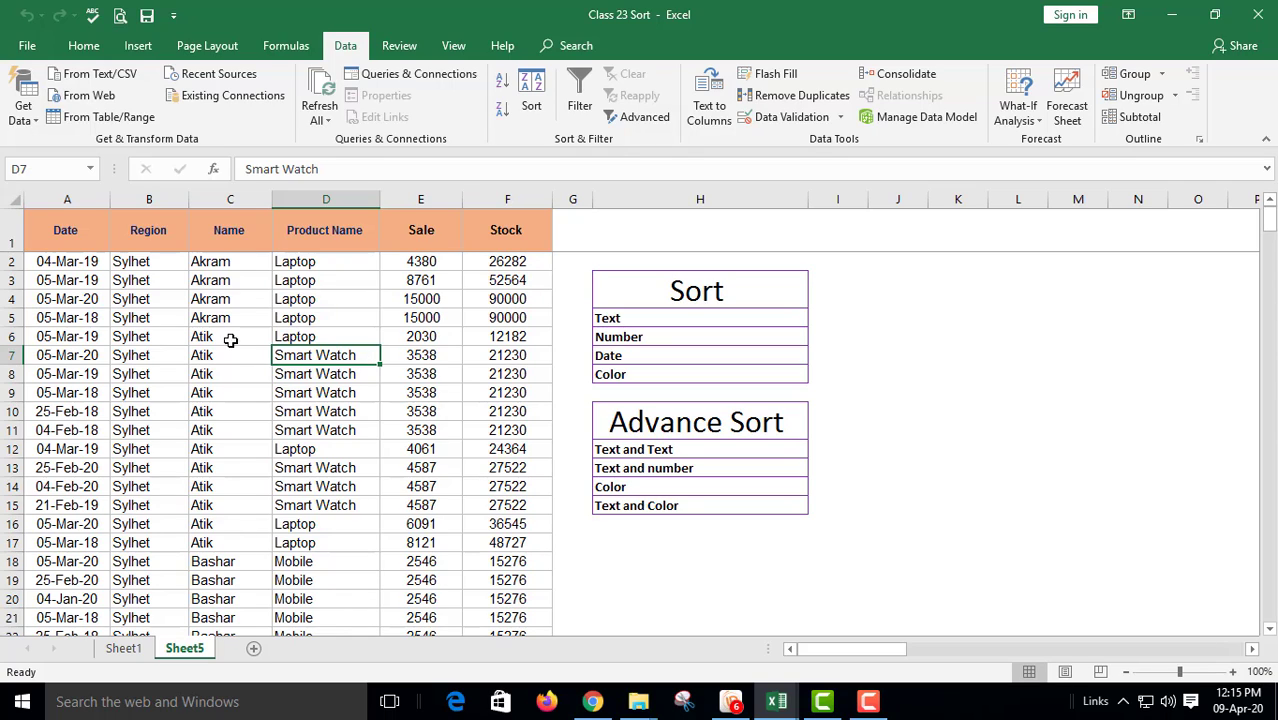
click(532, 92)
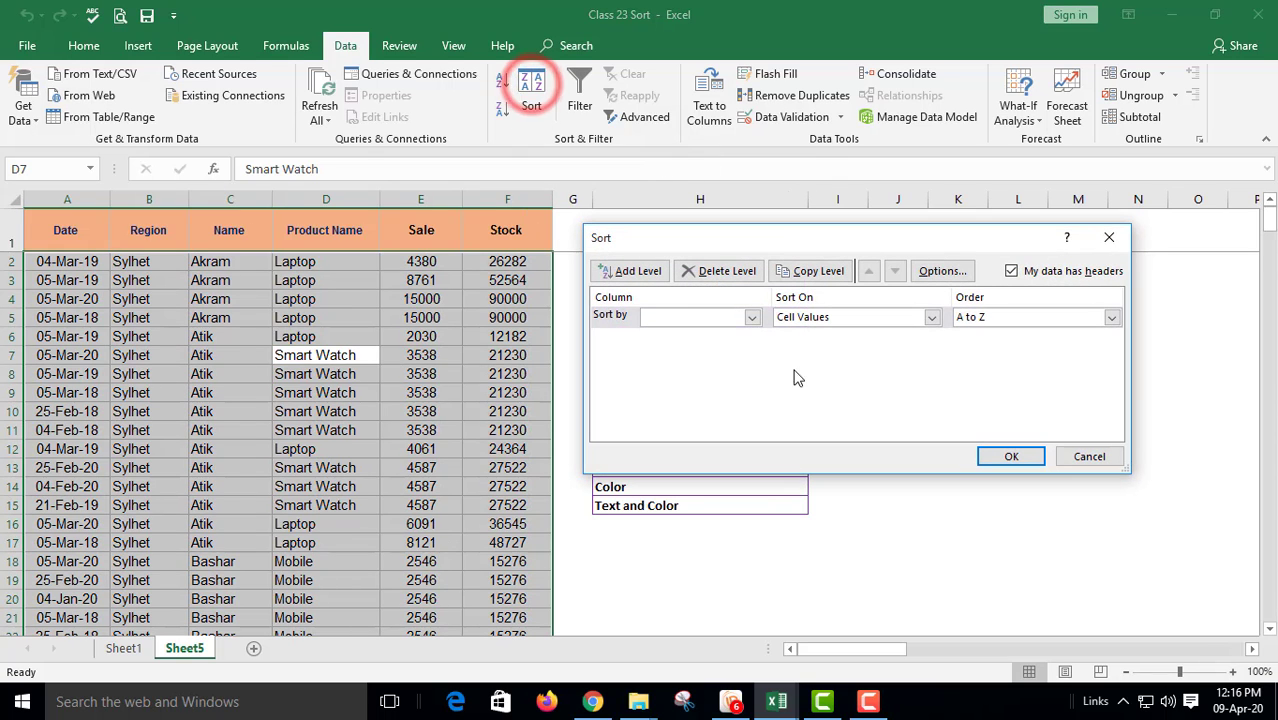
click(1089, 457)
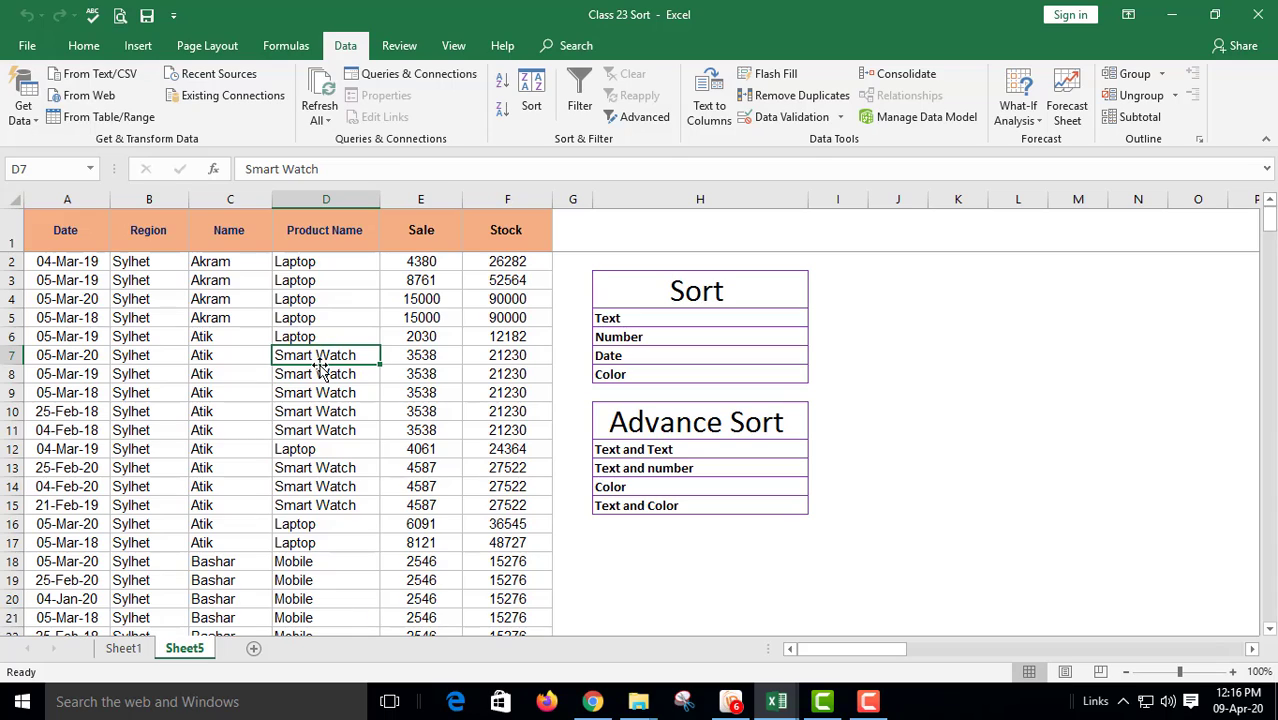
click(313, 391)
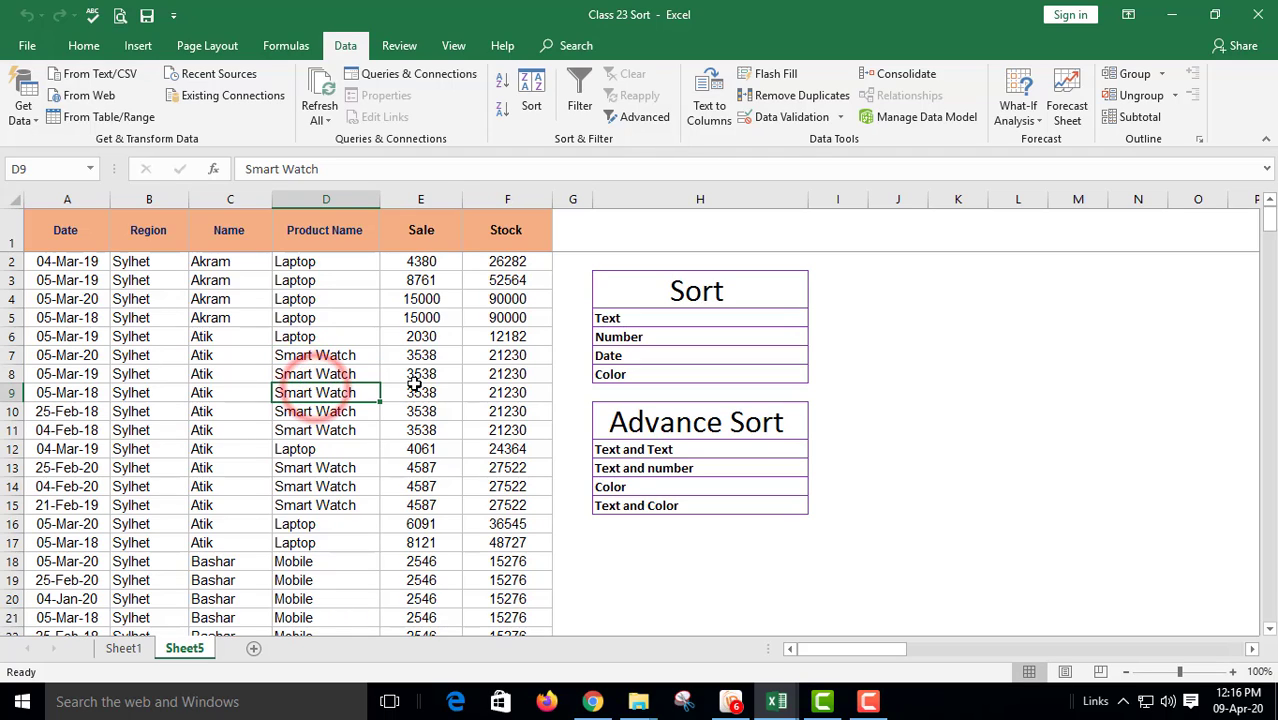
click(328, 356)
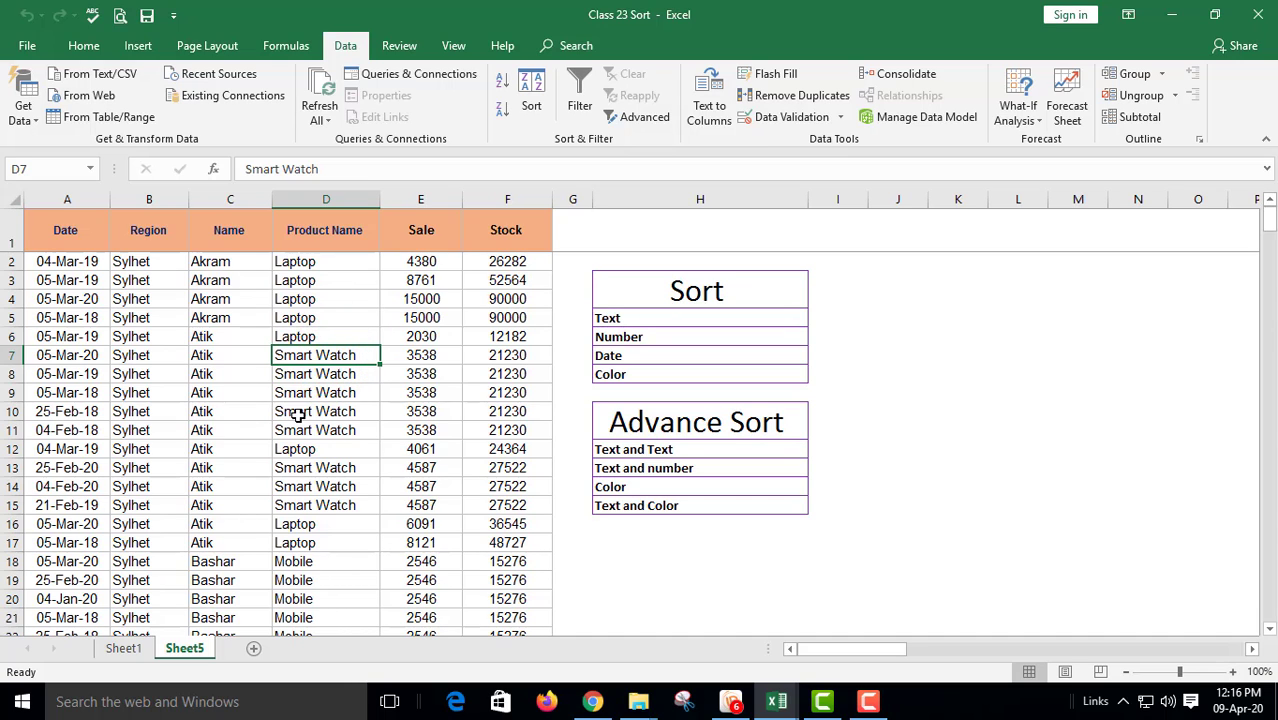
click(531, 92)
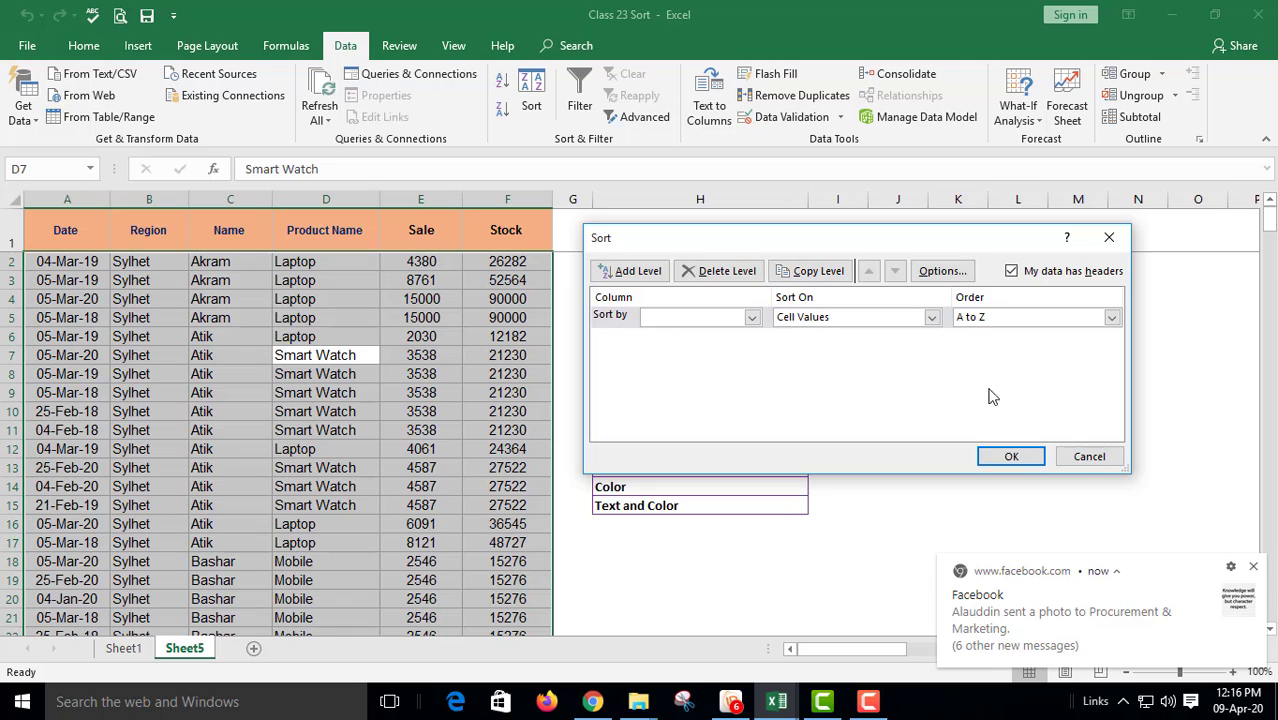
click(1089, 458)
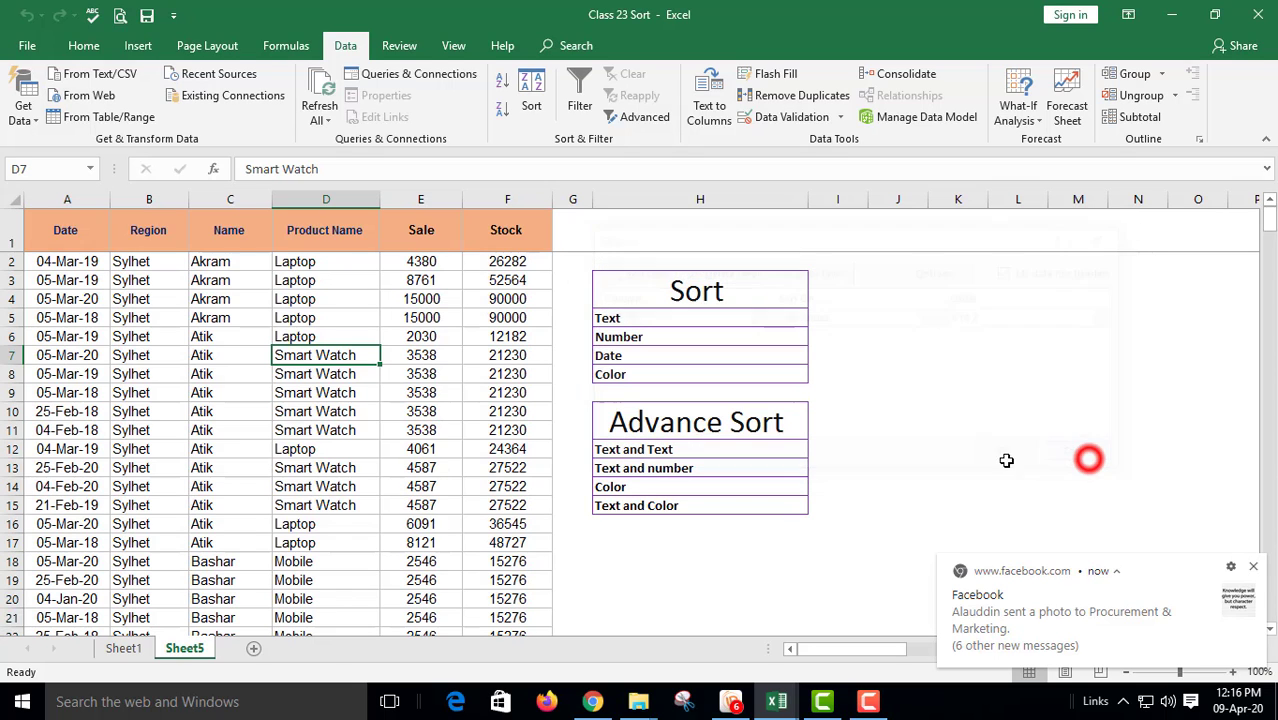
Try to sort with the empty cell K9 outside the table selected.
click(949, 397)
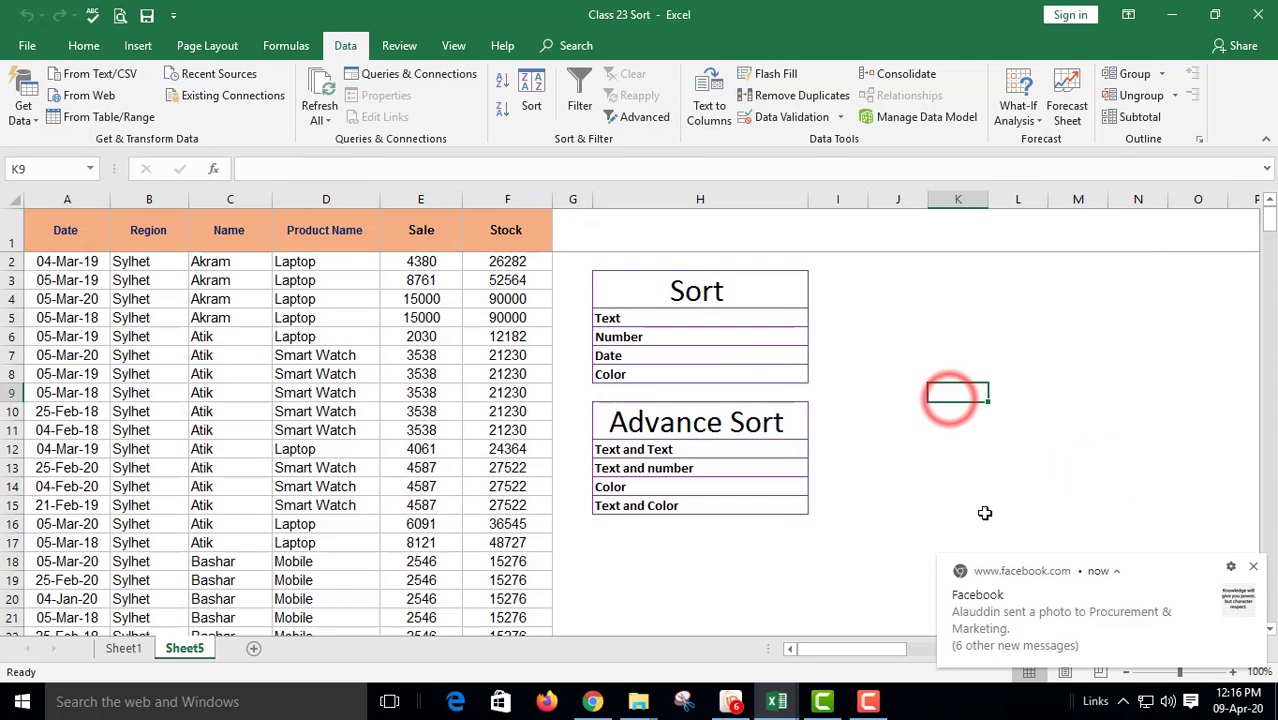
click(531, 92)
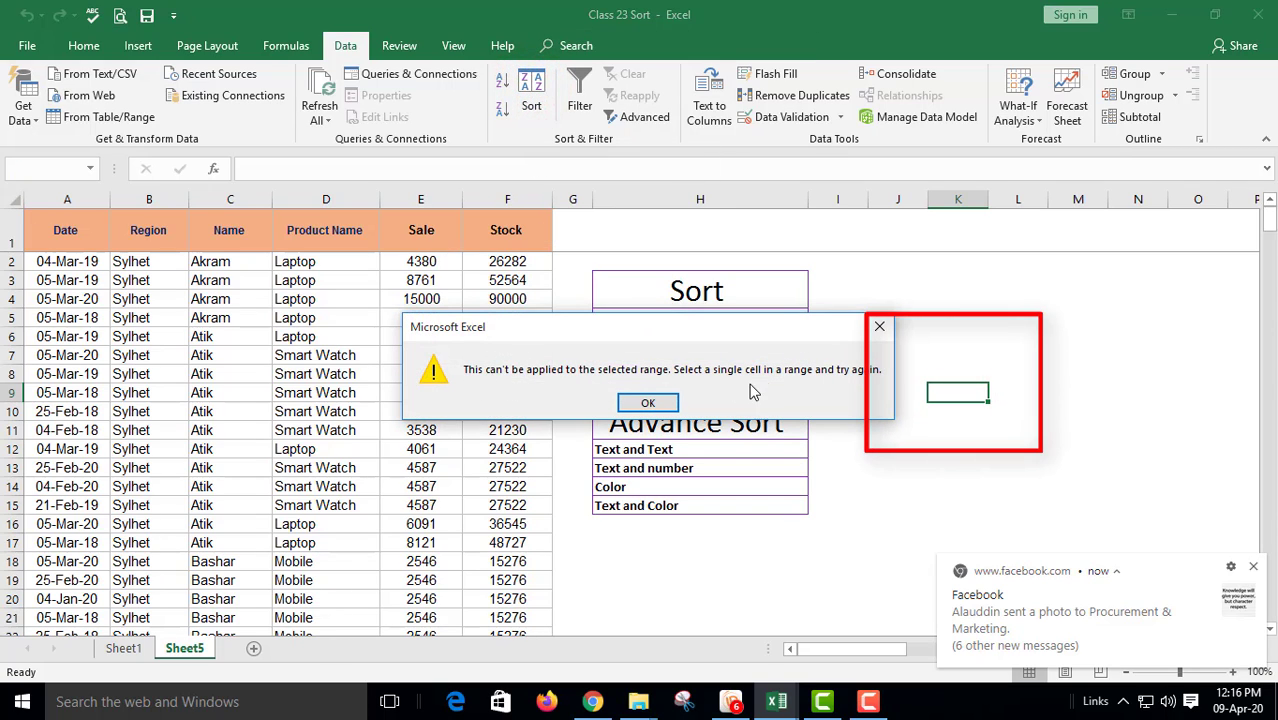
click(648, 402)
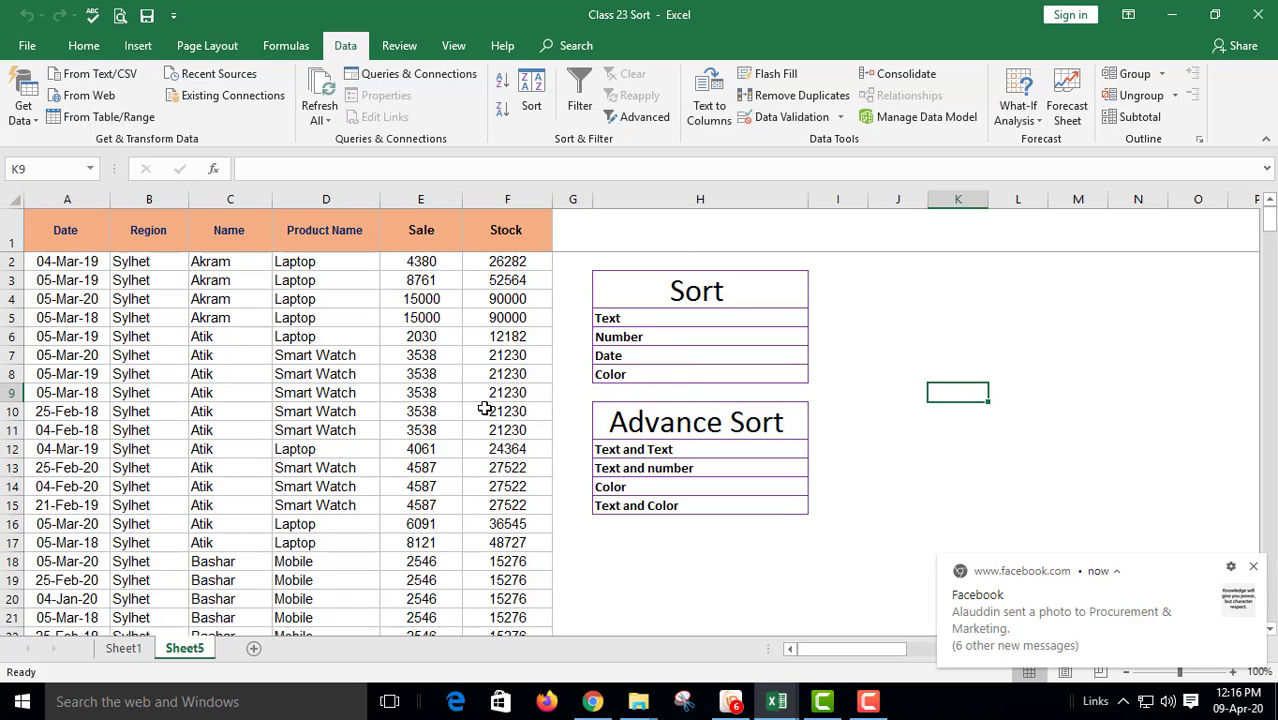
Open the Sort dialog for the table from cell D6 and place the dialog beside the data.
click(298, 337)
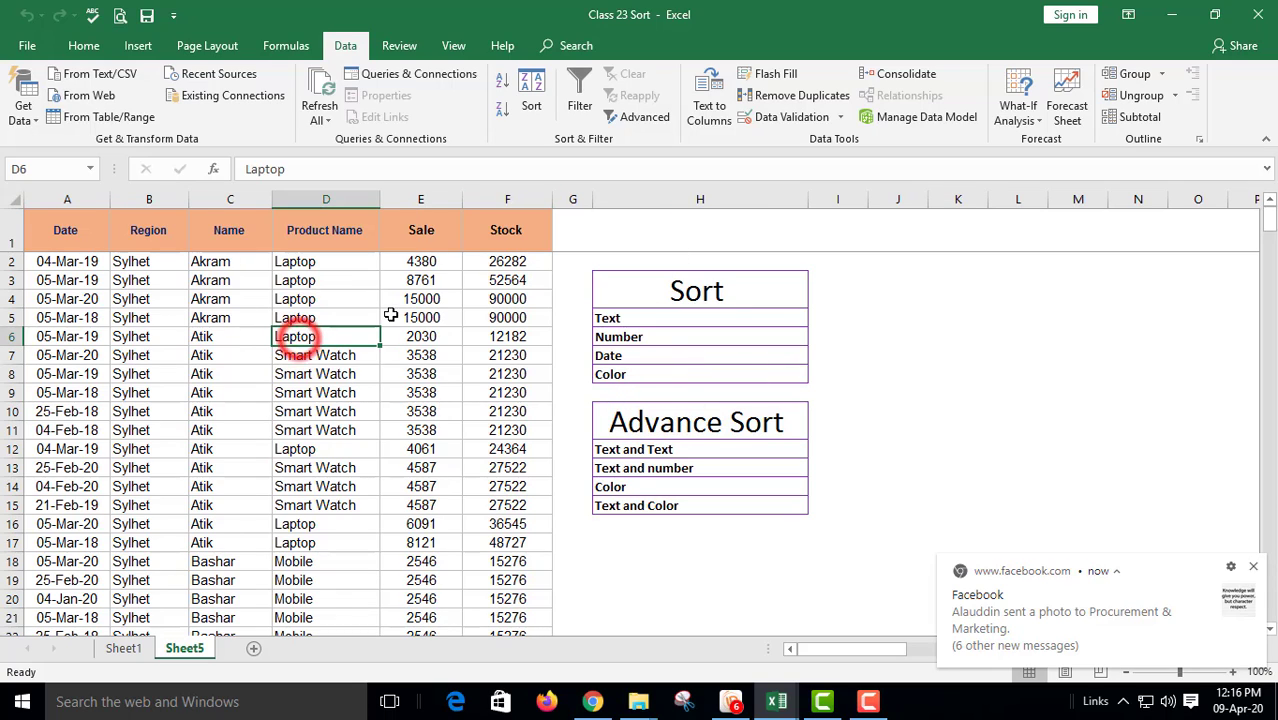
click(533, 95)
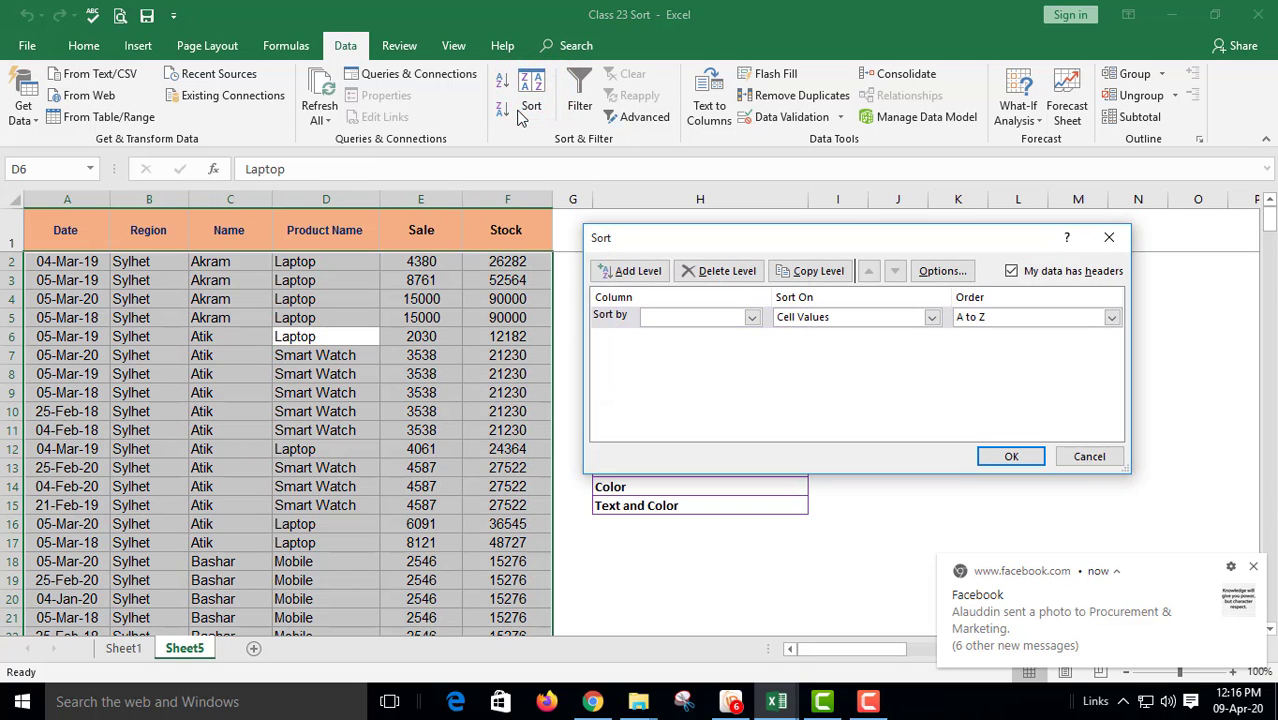
drag(672, 243, 108, 375)
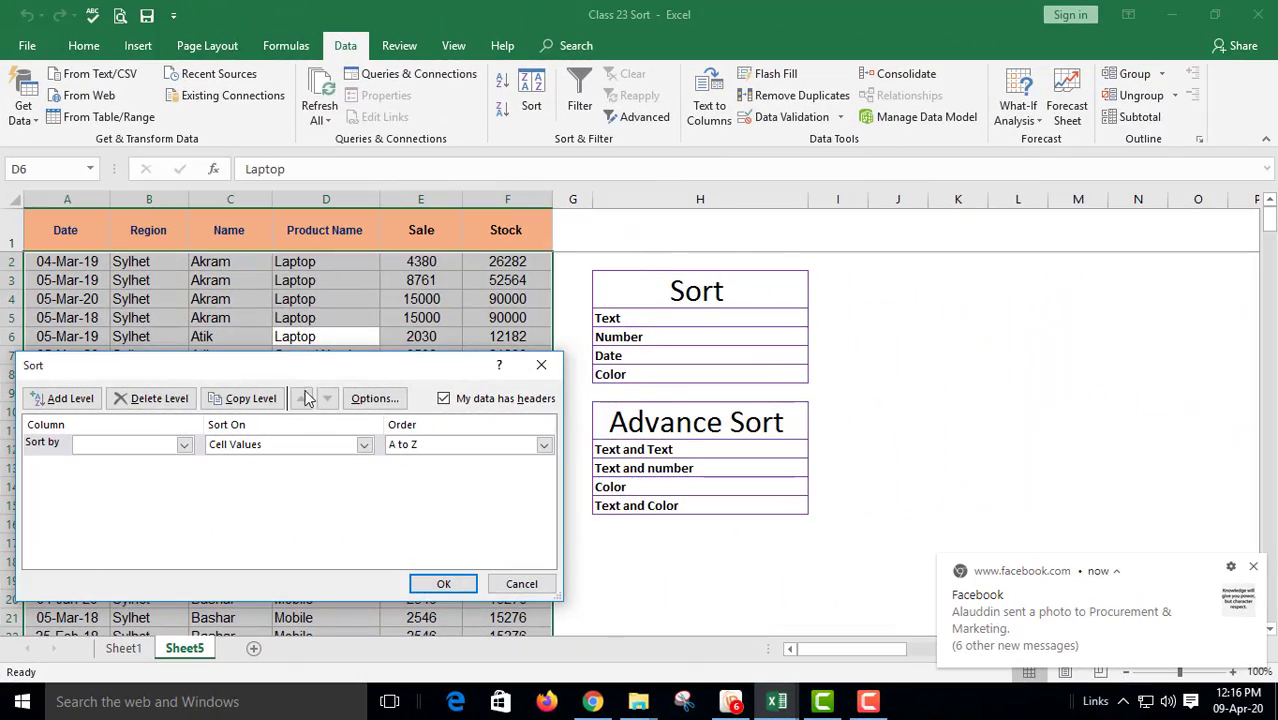
drag(284, 366, 787, 295)
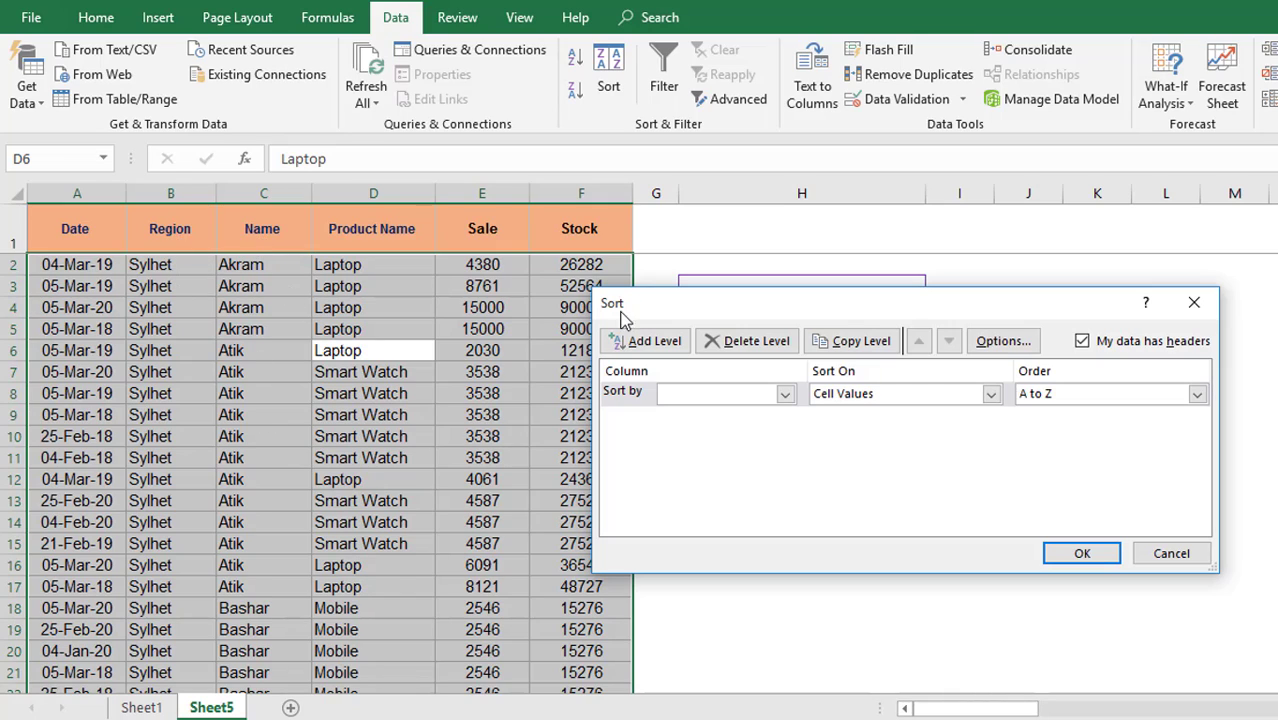
drag(713, 320, 780, 251)
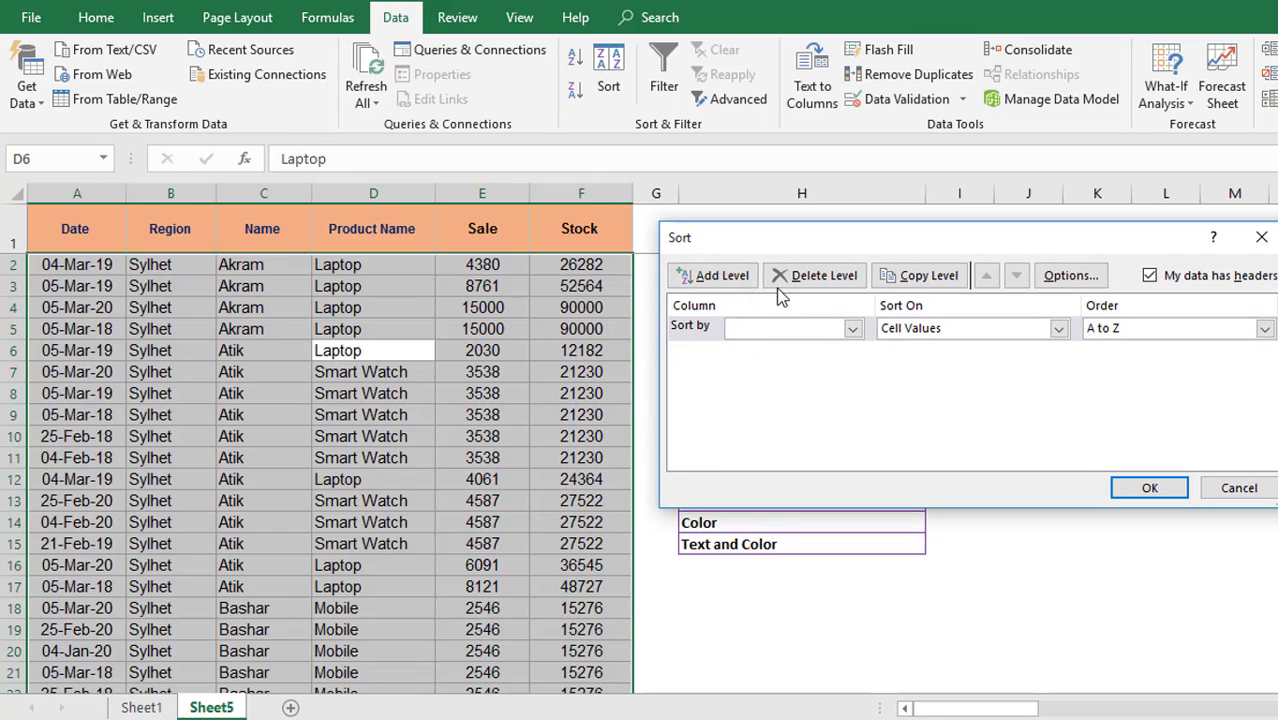
mouse_move(804, 240)
mouse_down()
mouse_move(899, 238)
mouse_move(803, 255)
mouse_move(886, 250)
mouse_move(803, 248)
mouse_up()
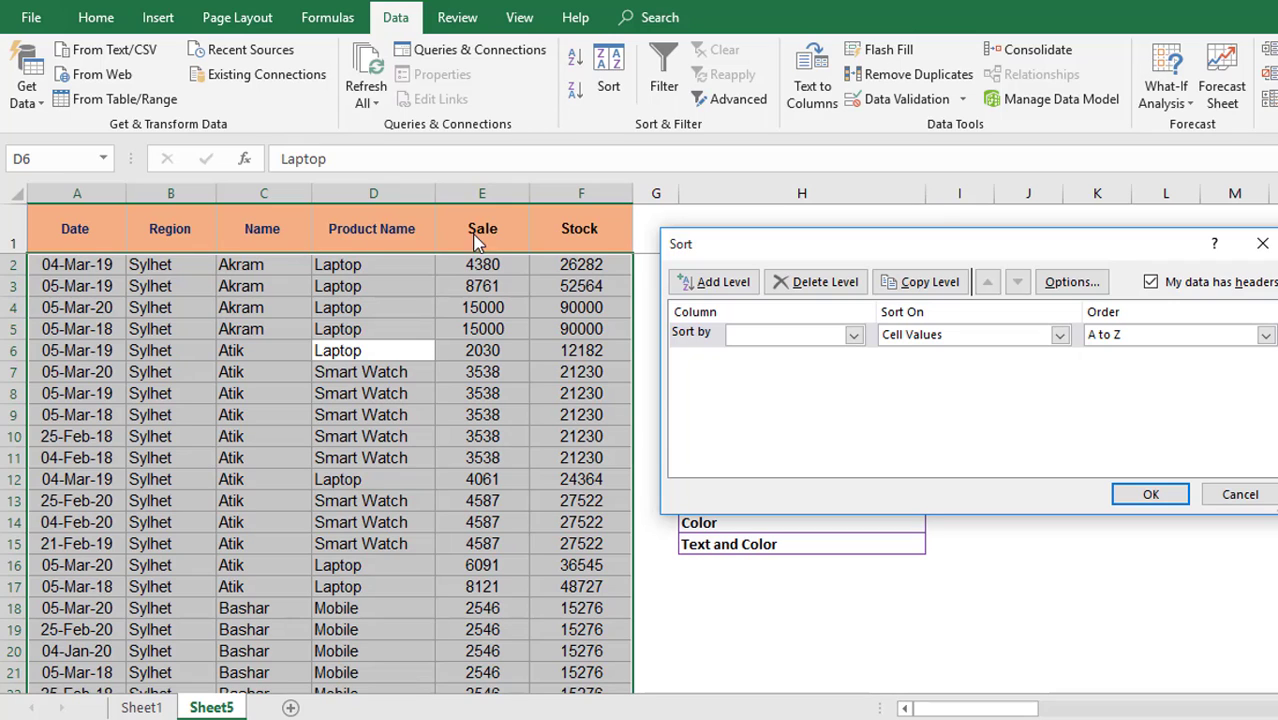
Review the sort options for case sensitivity and orientation, keeping Sort top to bottom.
click(1072, 282)
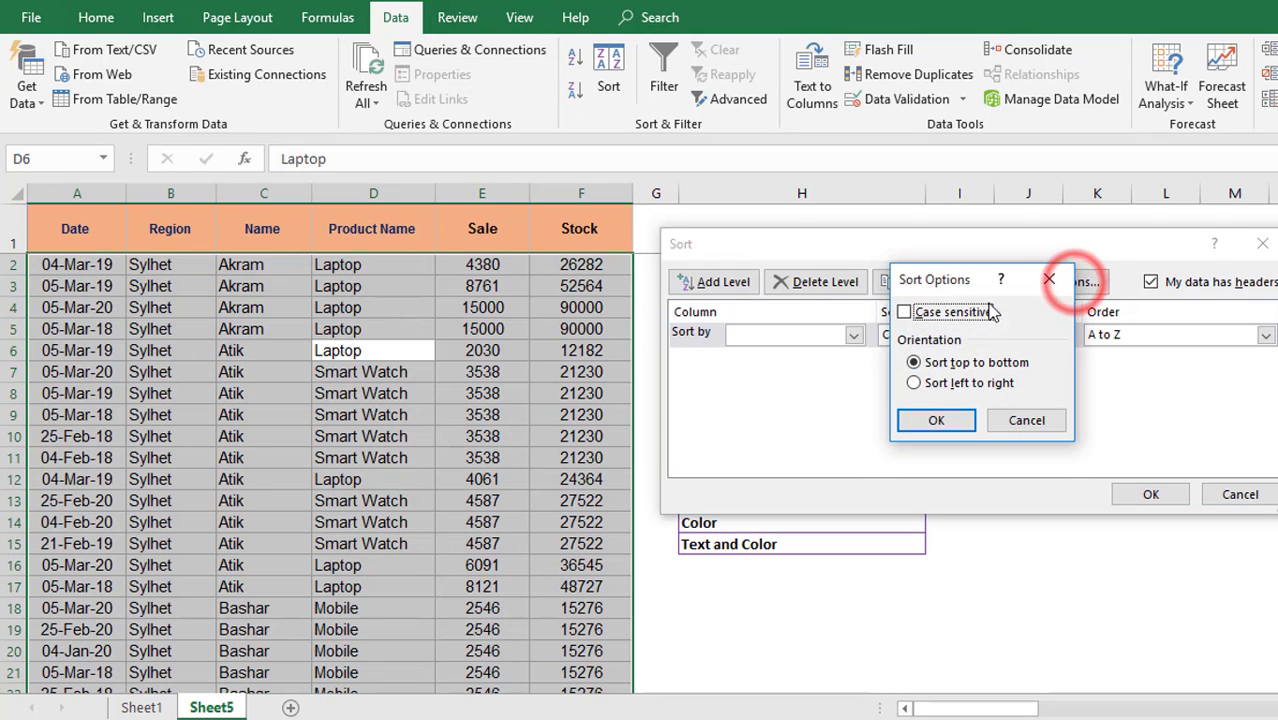
drag(950, 278, 745, 274)
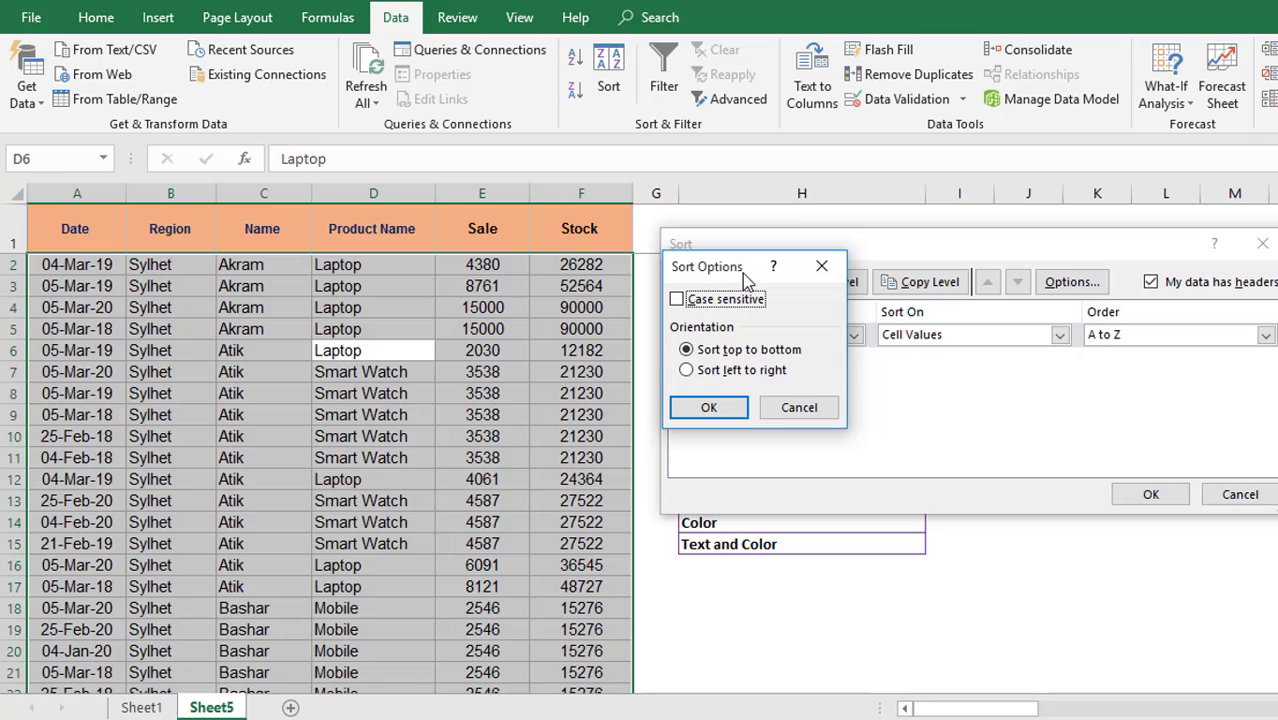
drag(744, 273, 1092, 344)
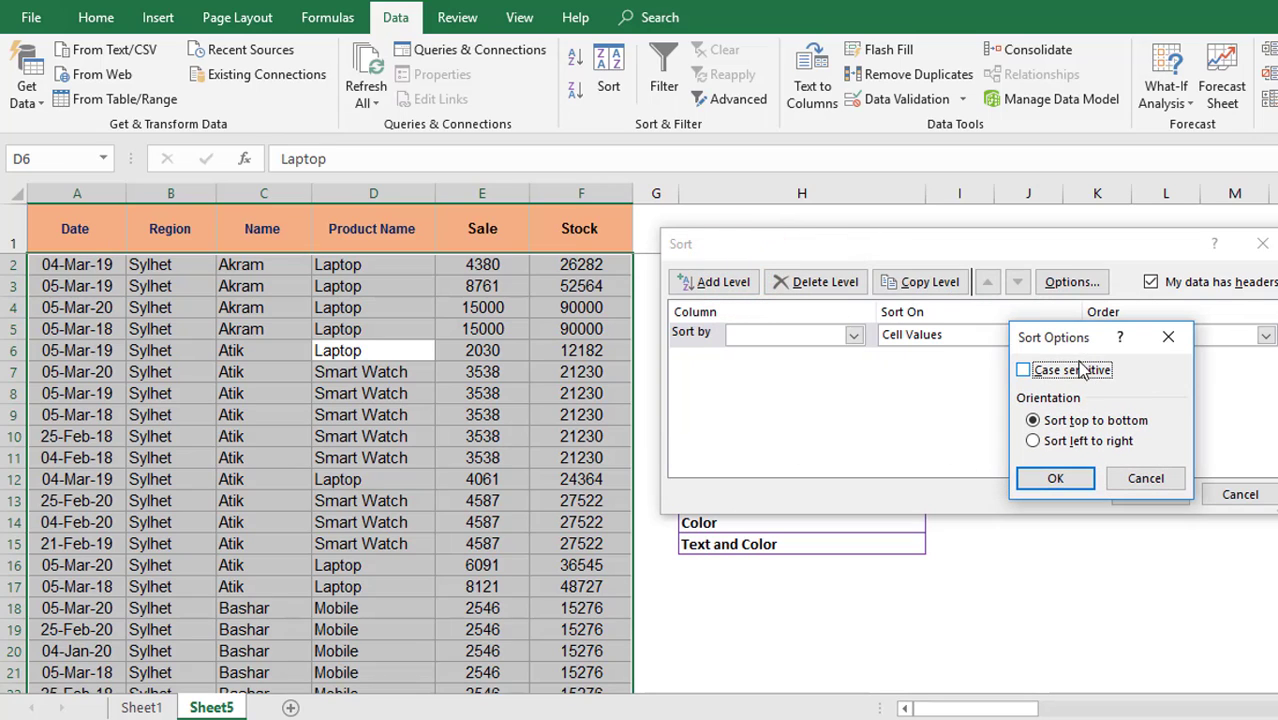
click(1056, 480)
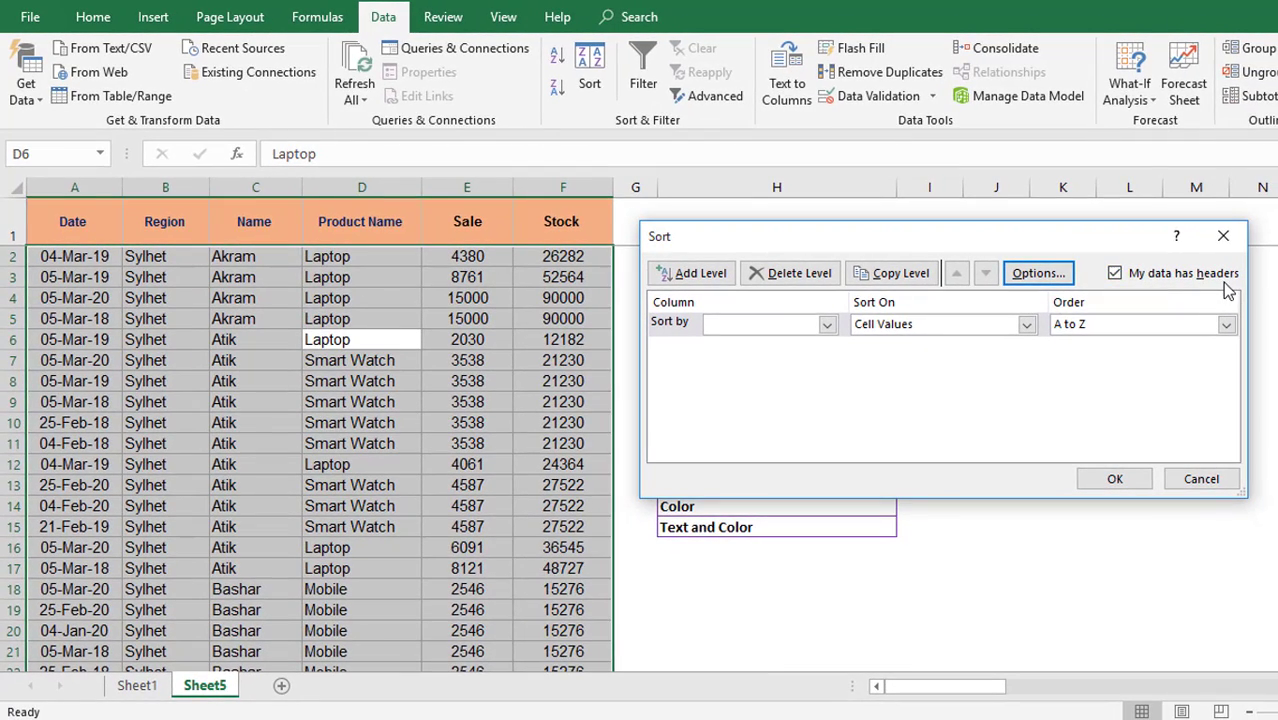
Compare the Sort by column choices with My data has headers on and off, leaving the option enabled.
drag(1116, 238, 1098, 234)
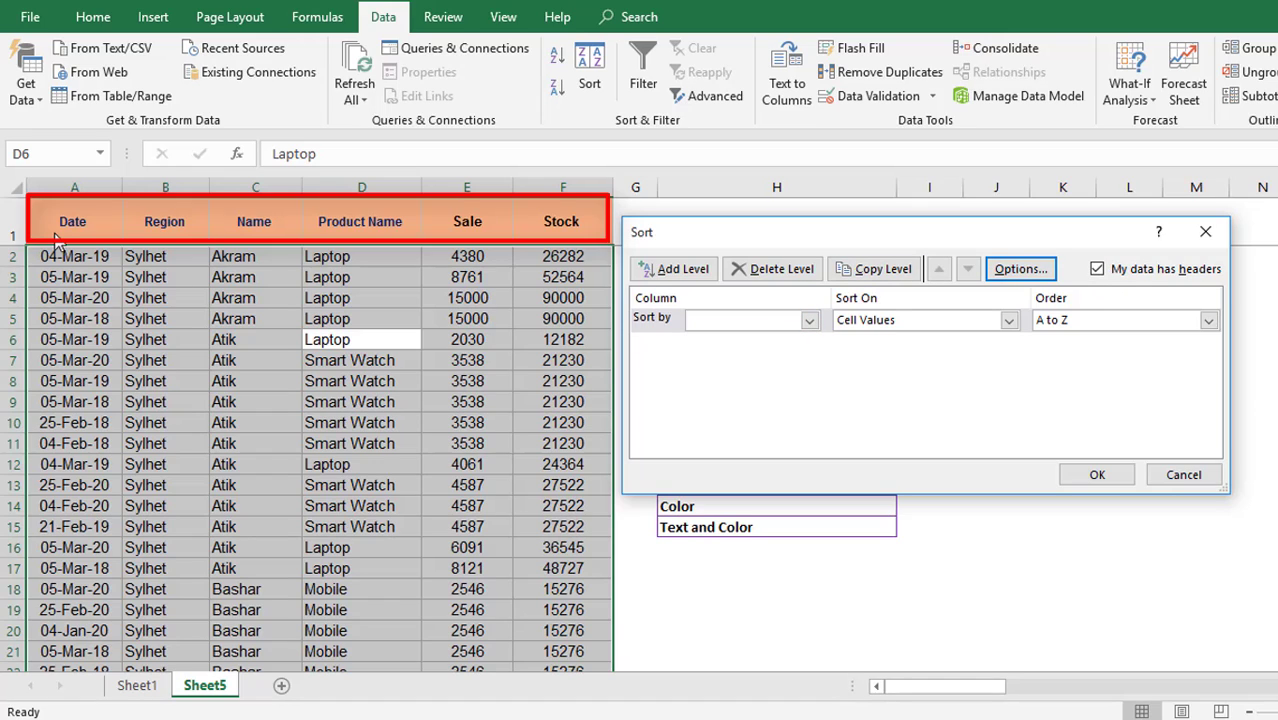
click(809, 320)
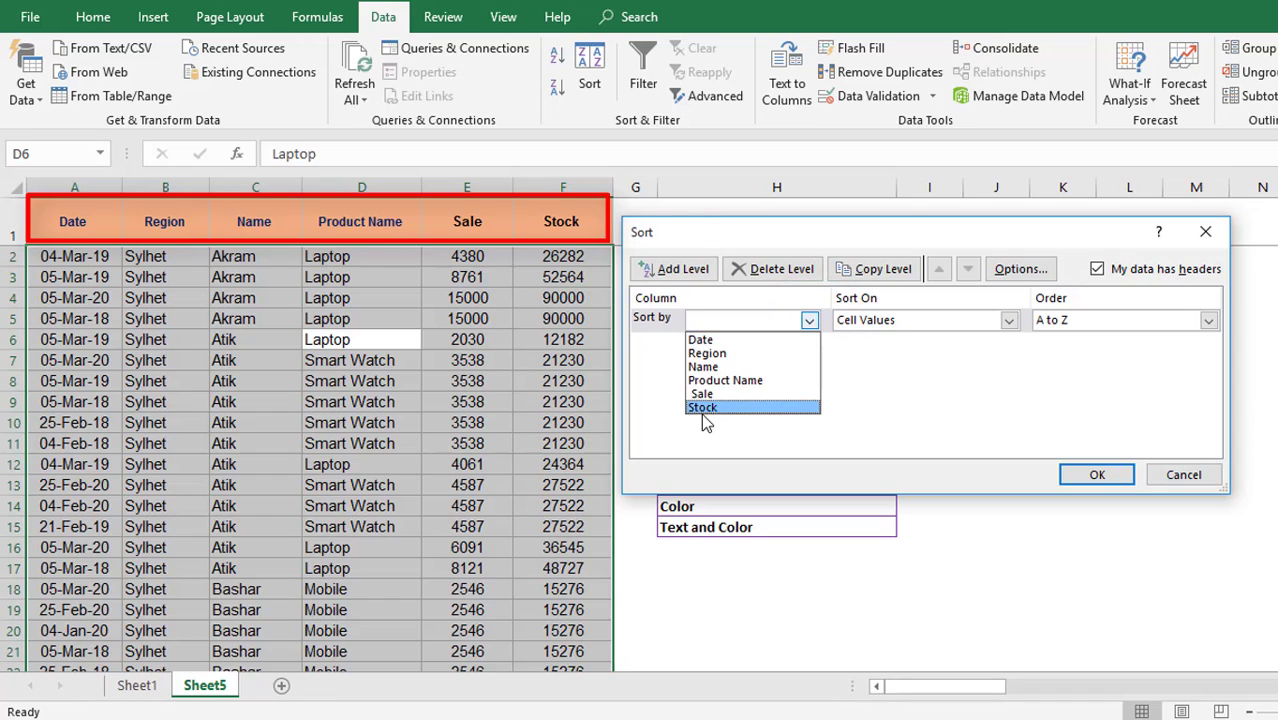
click(1097, 270)
click(1097, 270)
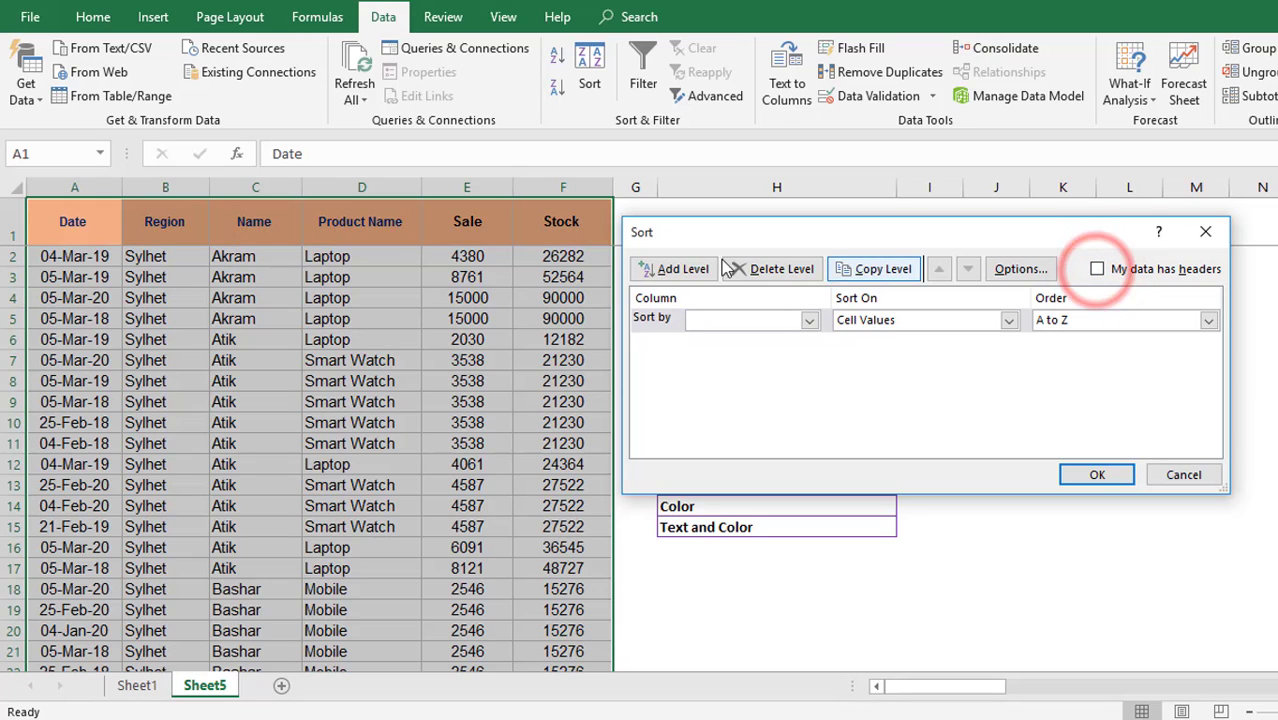
click(809, 320)
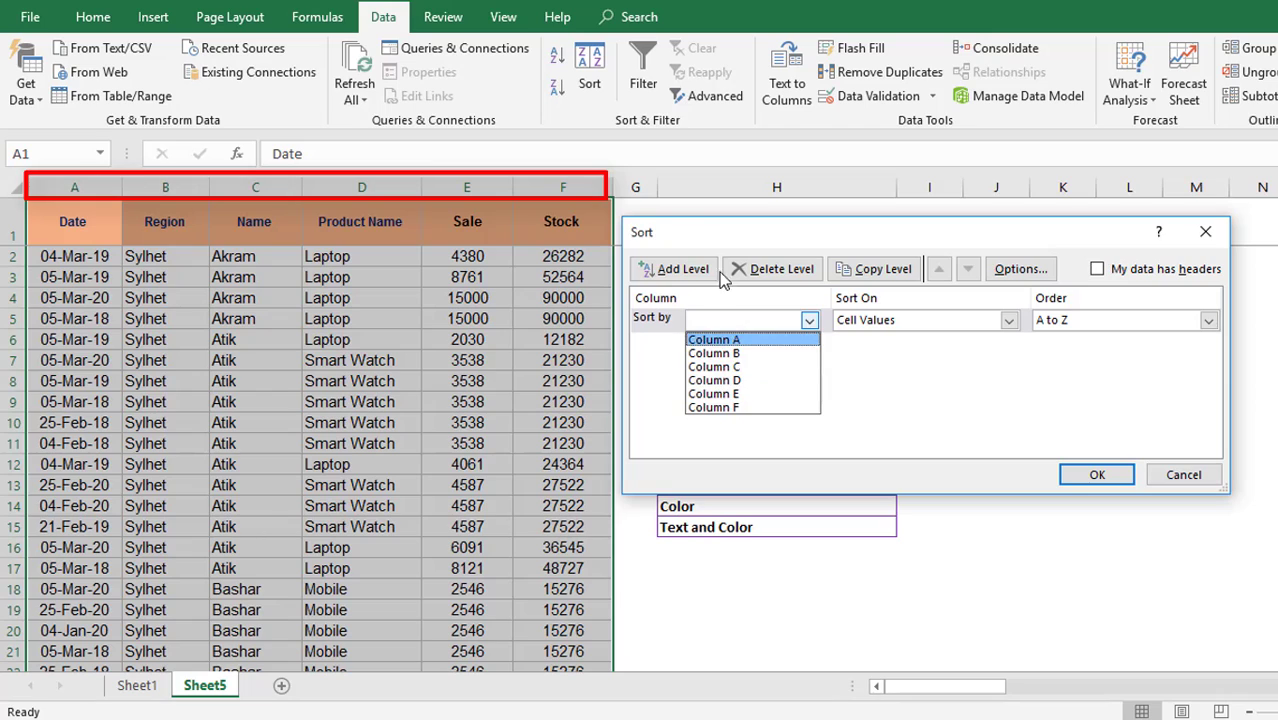
click(709, 228)
drag(774, 232, 862, 230)
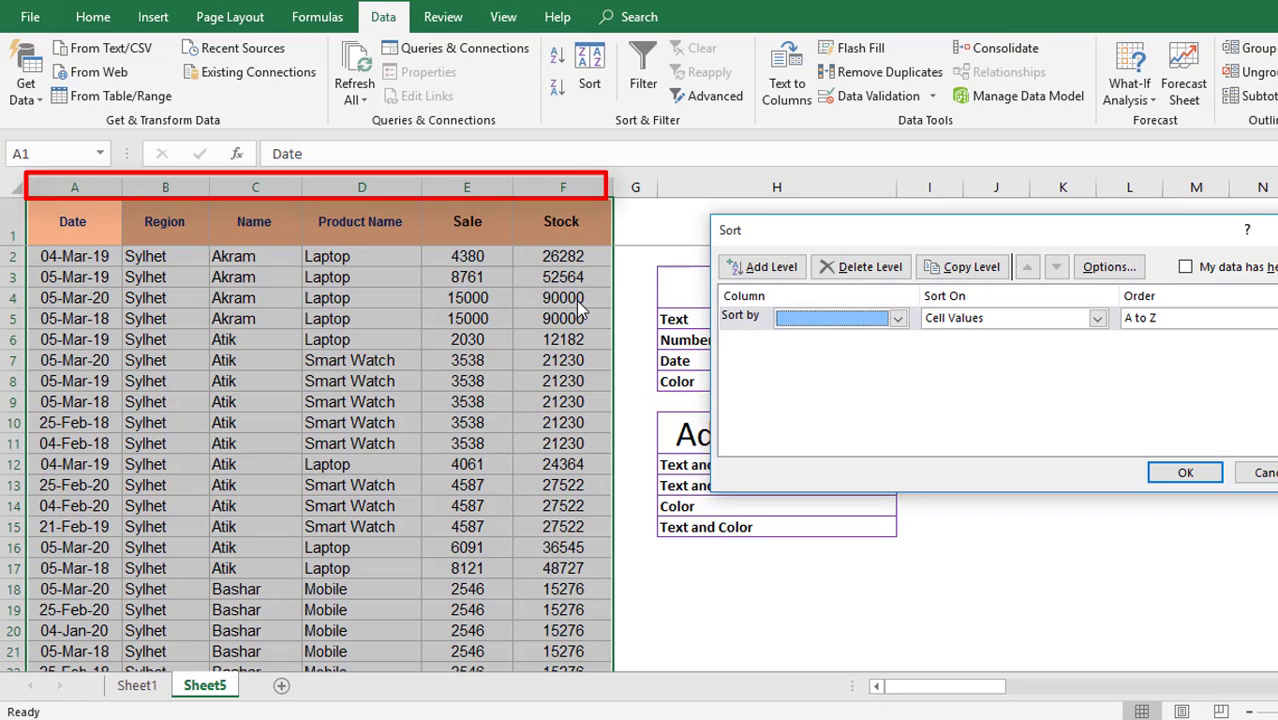
click(1186, 267)
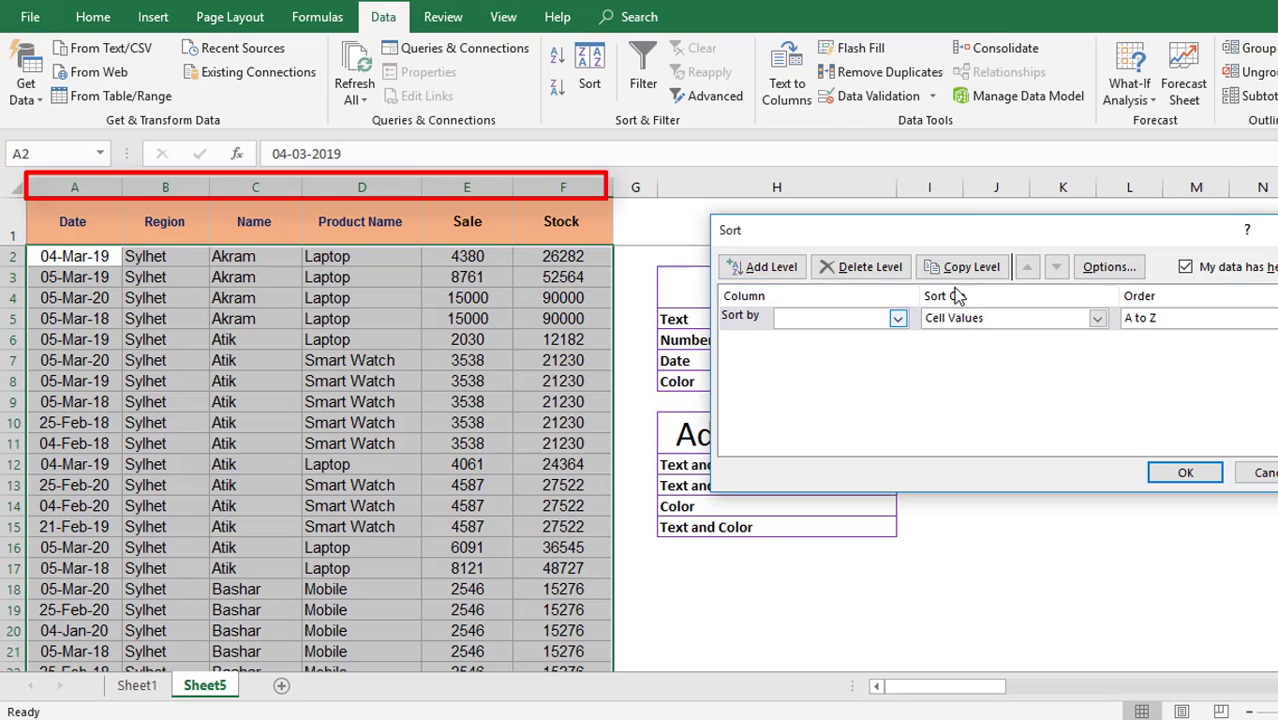
Sort the table by the Name column on cell values in A to Z order.
mouse_move(961, 236)
mouse_down()
mouse_move(913, 232)
mouse_move(850, 360)
mouse_move(802, 290)
mouse_move(806, 262)
mouse_up()
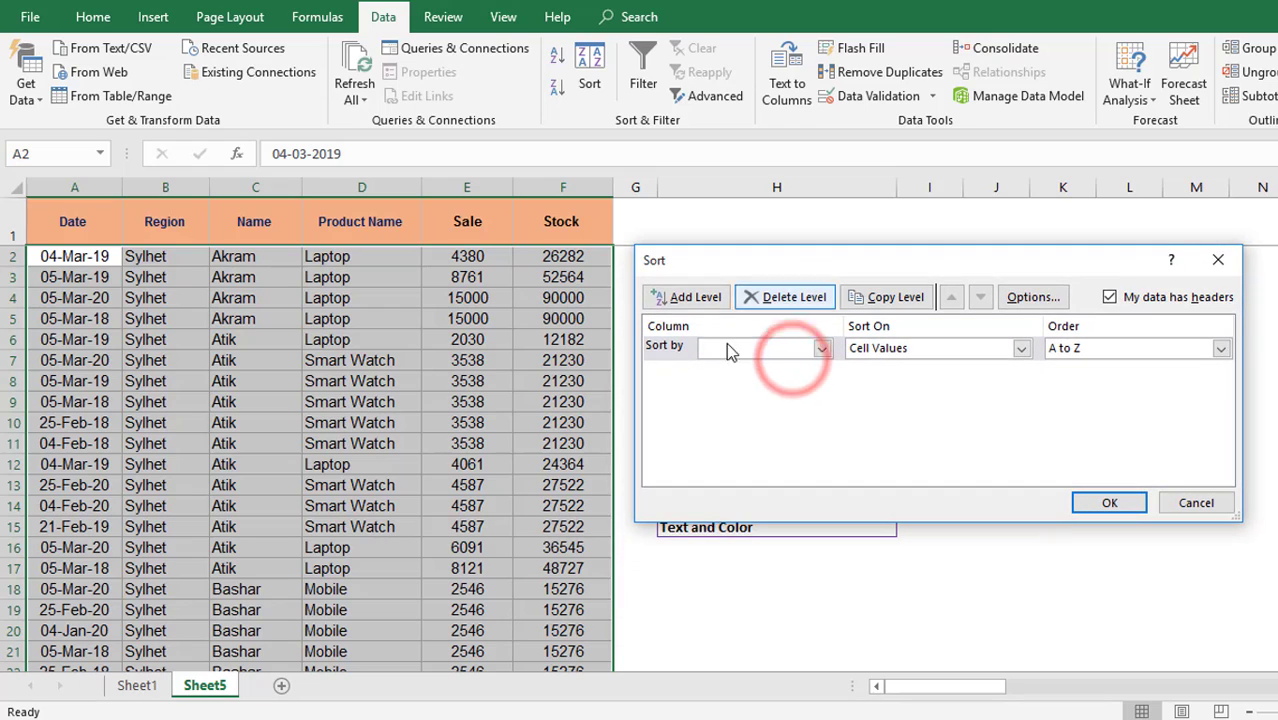
click(822, 349)
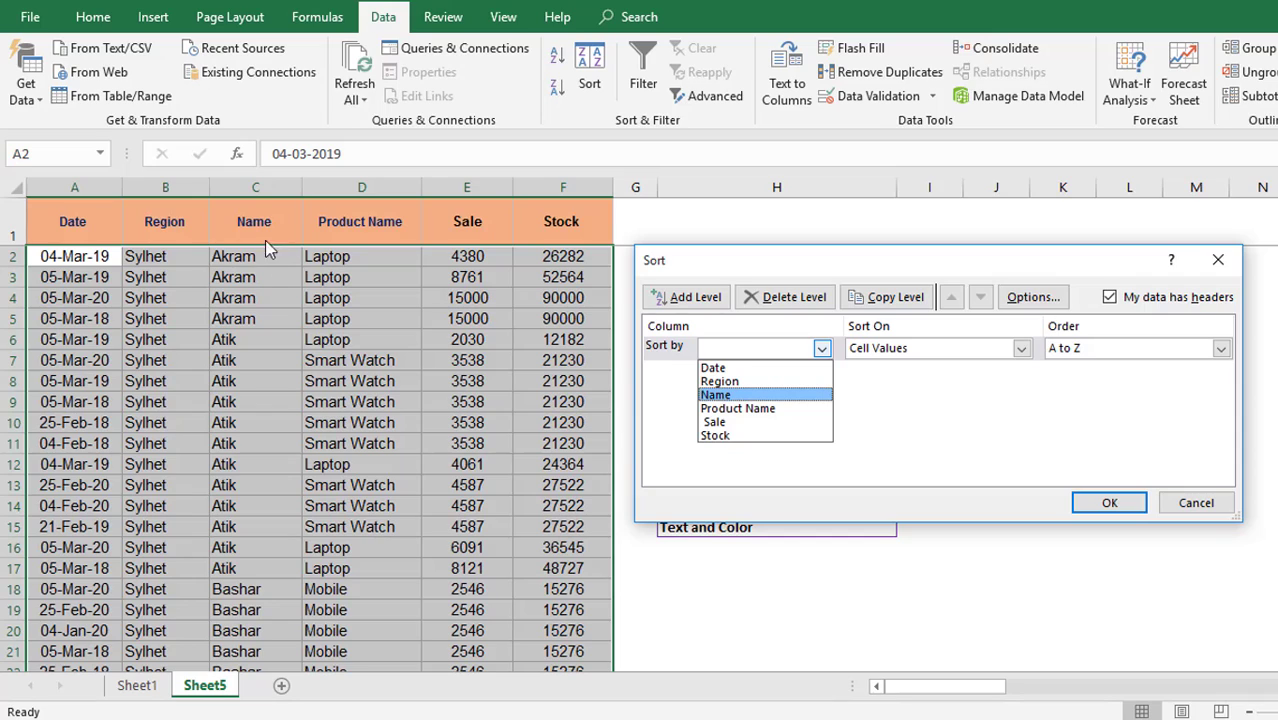
click(724, 394)
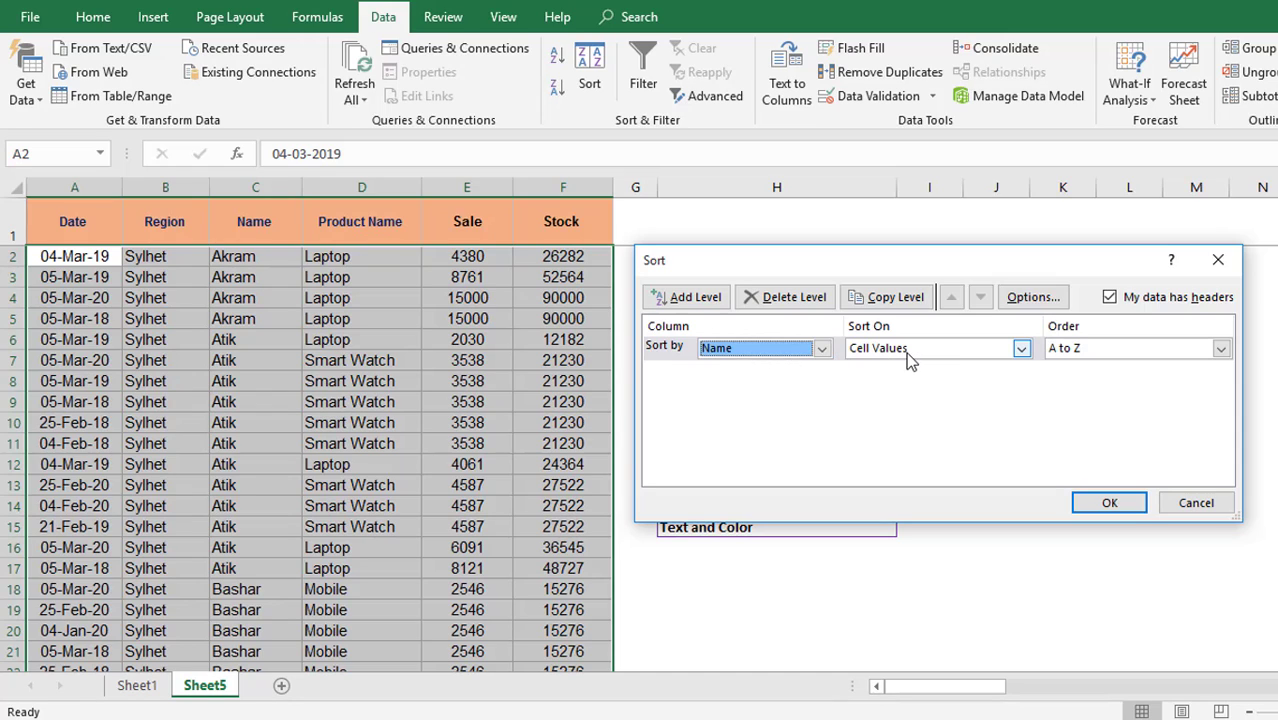
click(1089, 360)
click(719, 368)
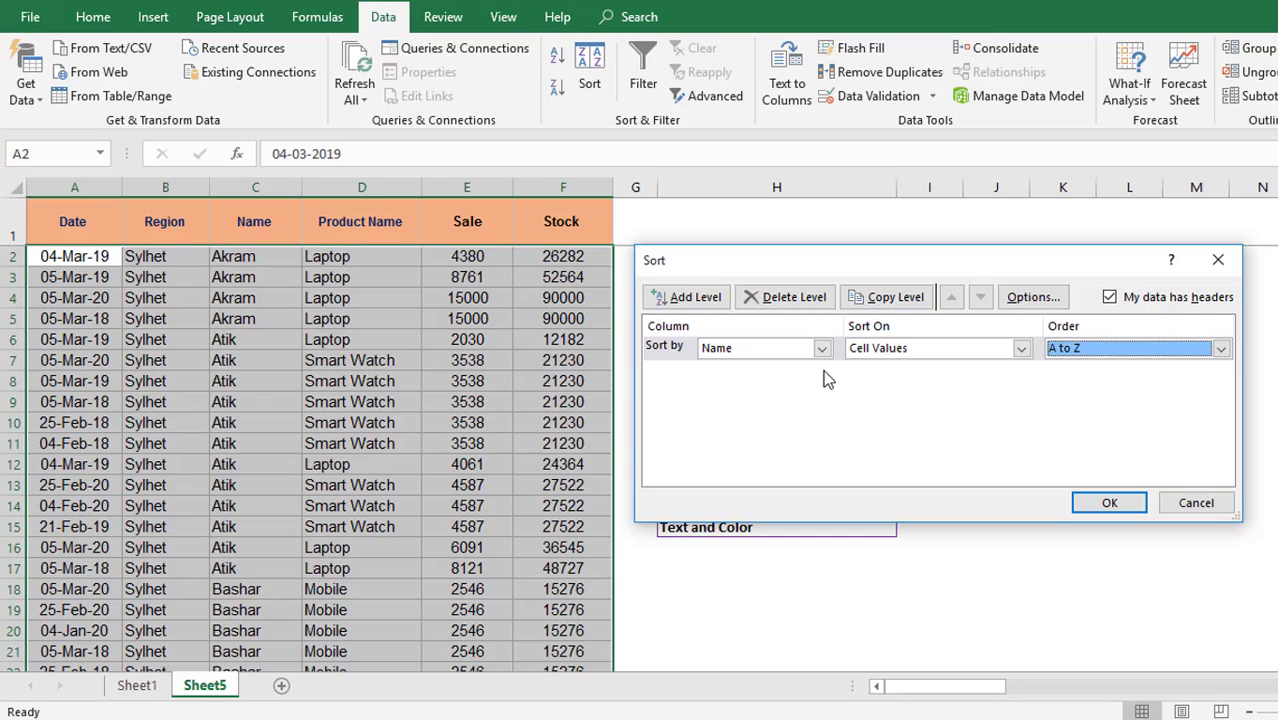
click(1222, 349)
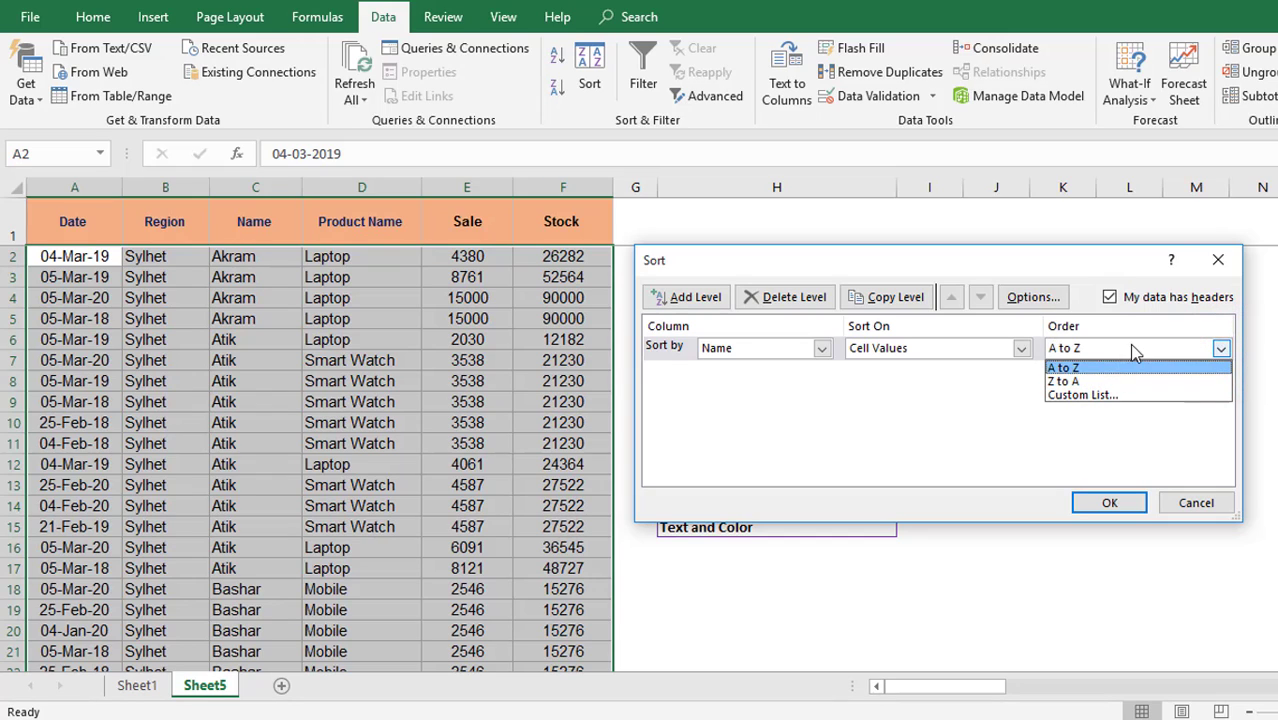
click(1092, 367)
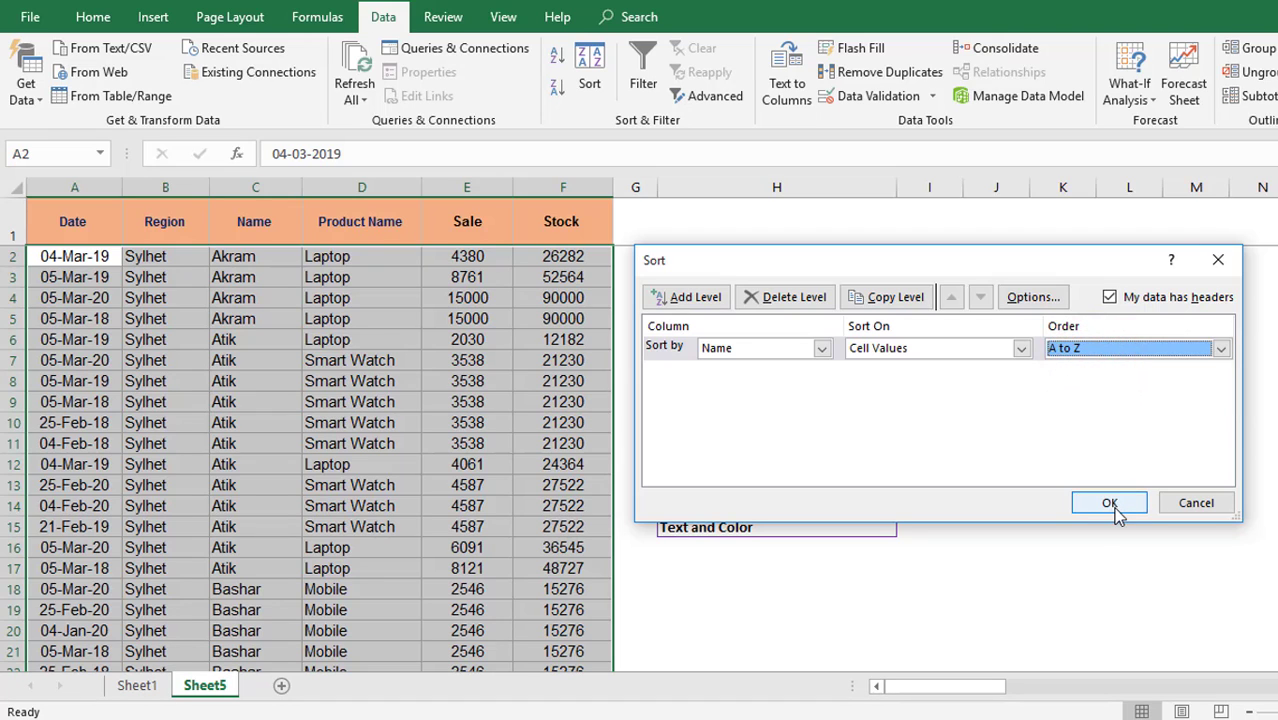
click(1110, 503)
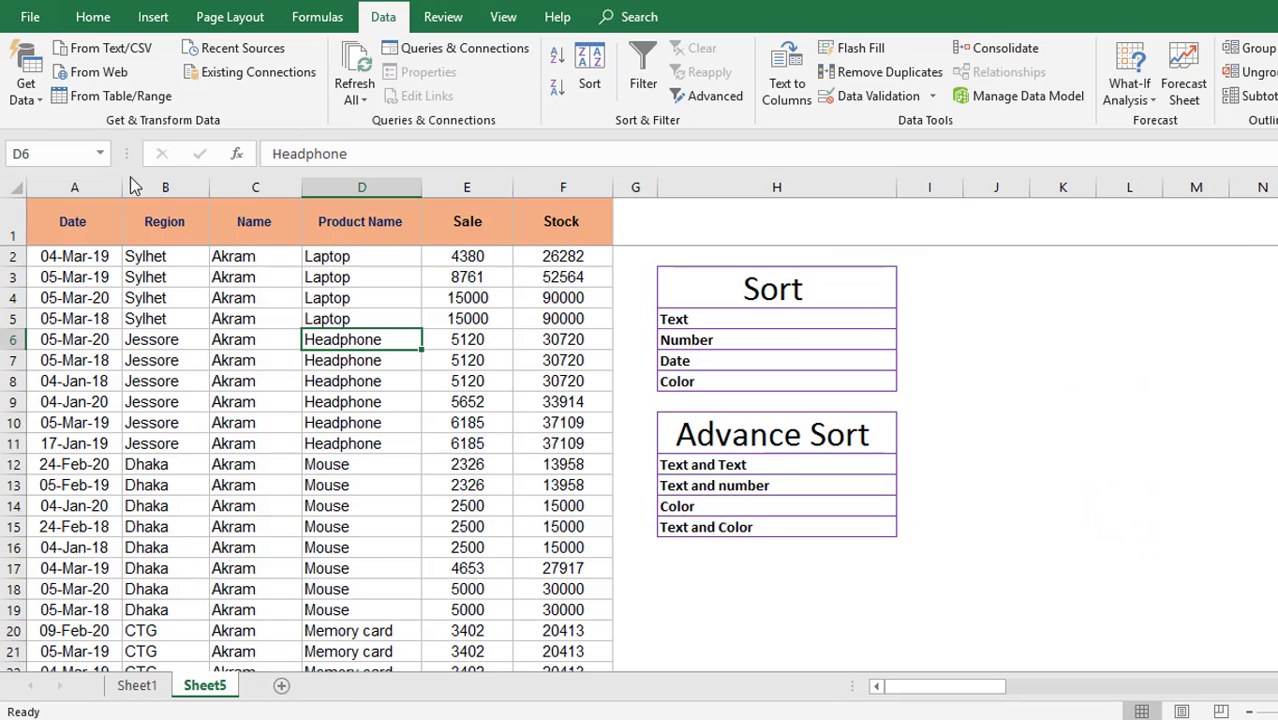
Examine the order of the Name column down the whole table.
click(254, 257)
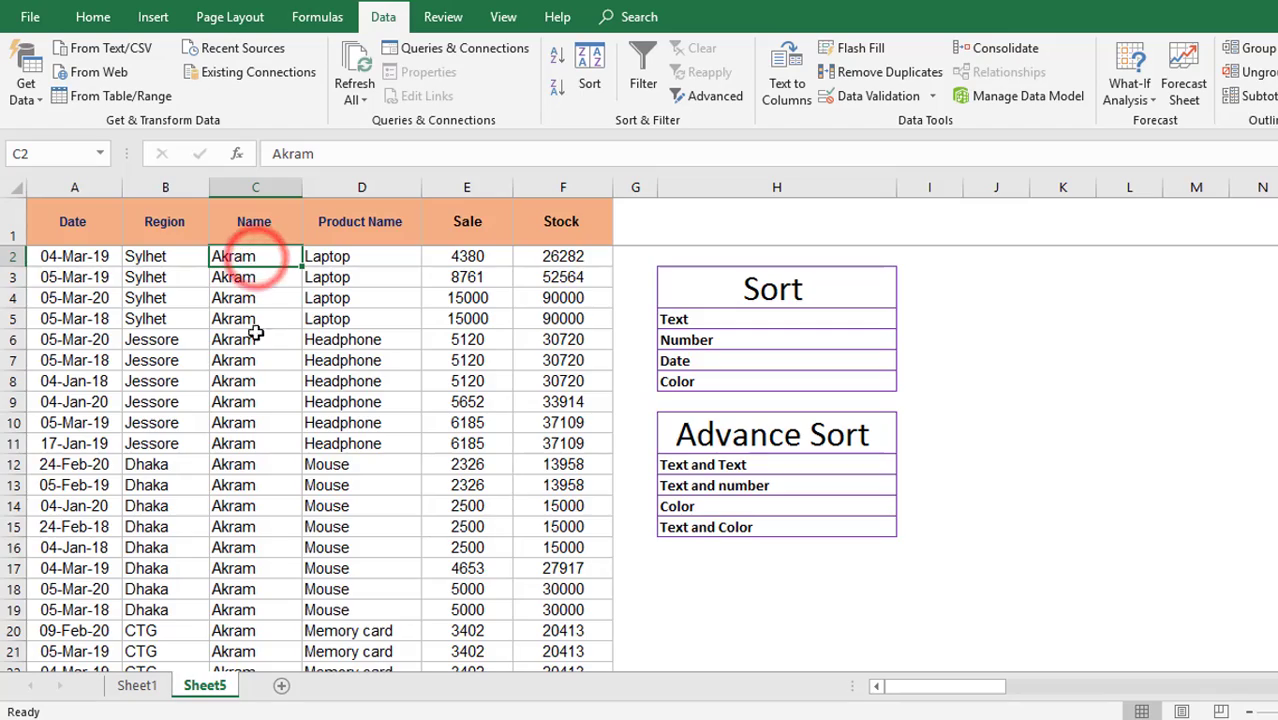
scroll(253, 488, down, 7)
scroll(253, 488, down, 13)
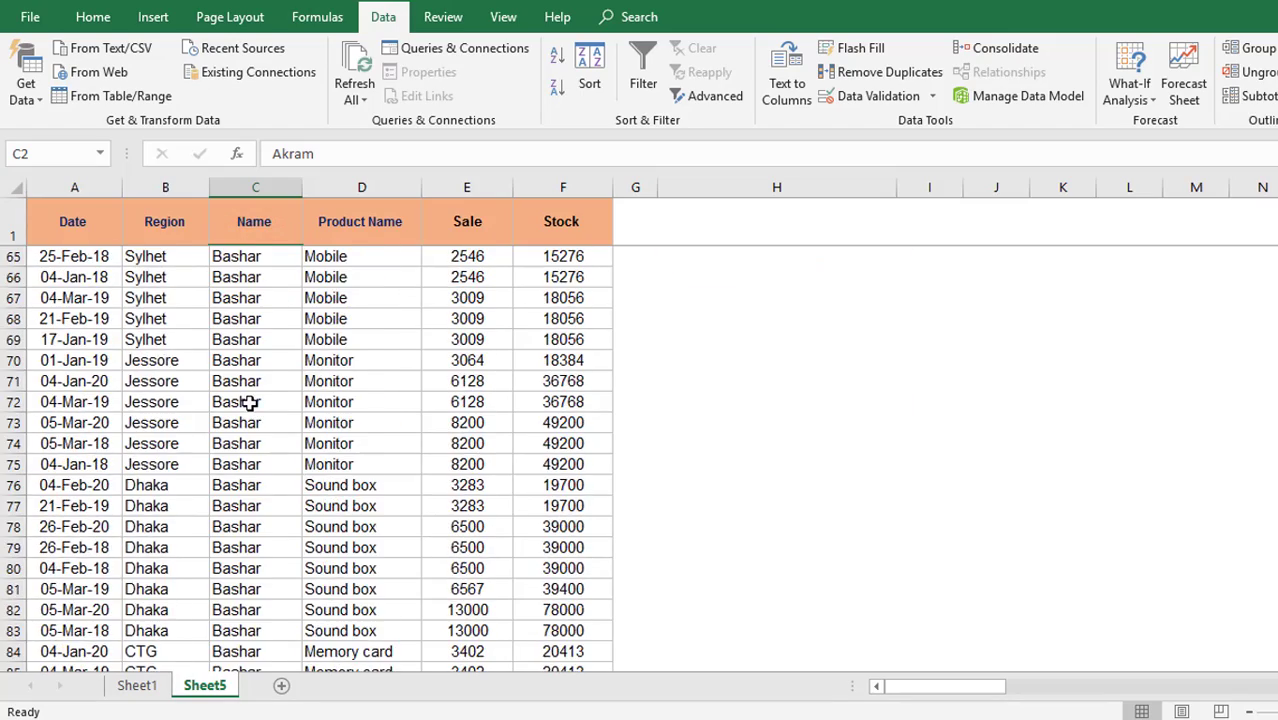
click(237, 360)
scroll(258, 412, down, 18)
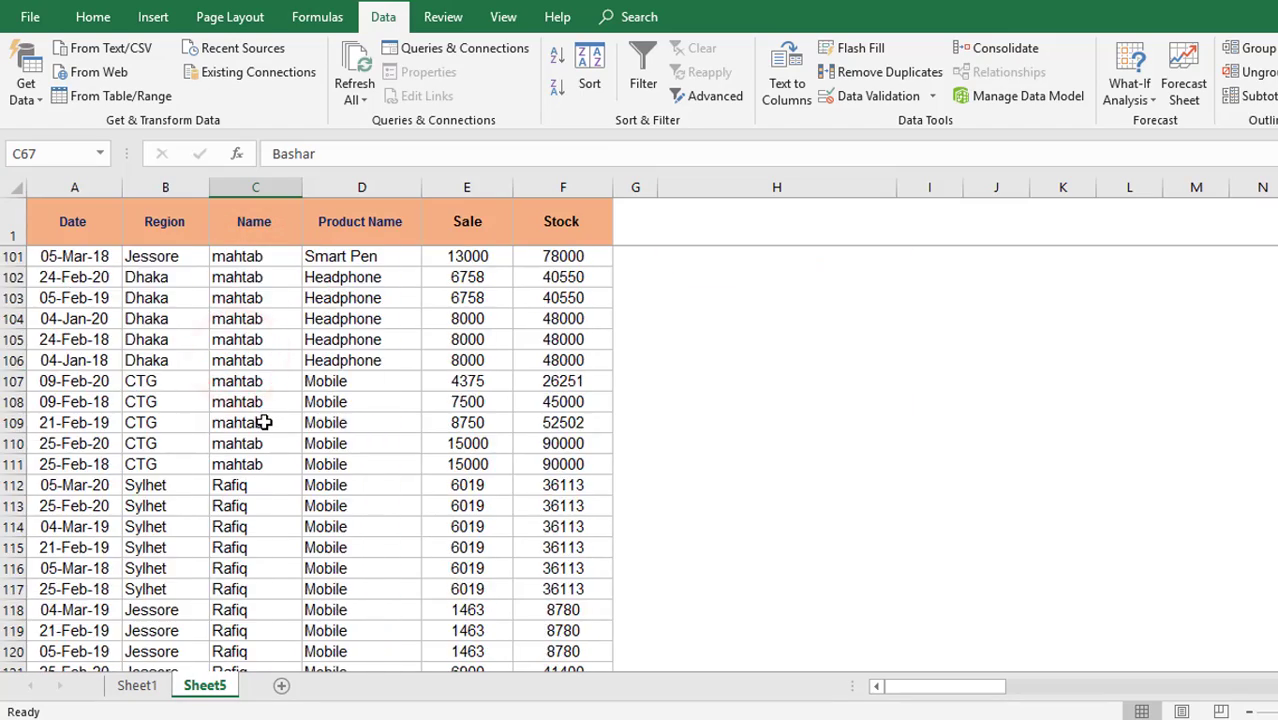
scroll(261, 422, down, 20)
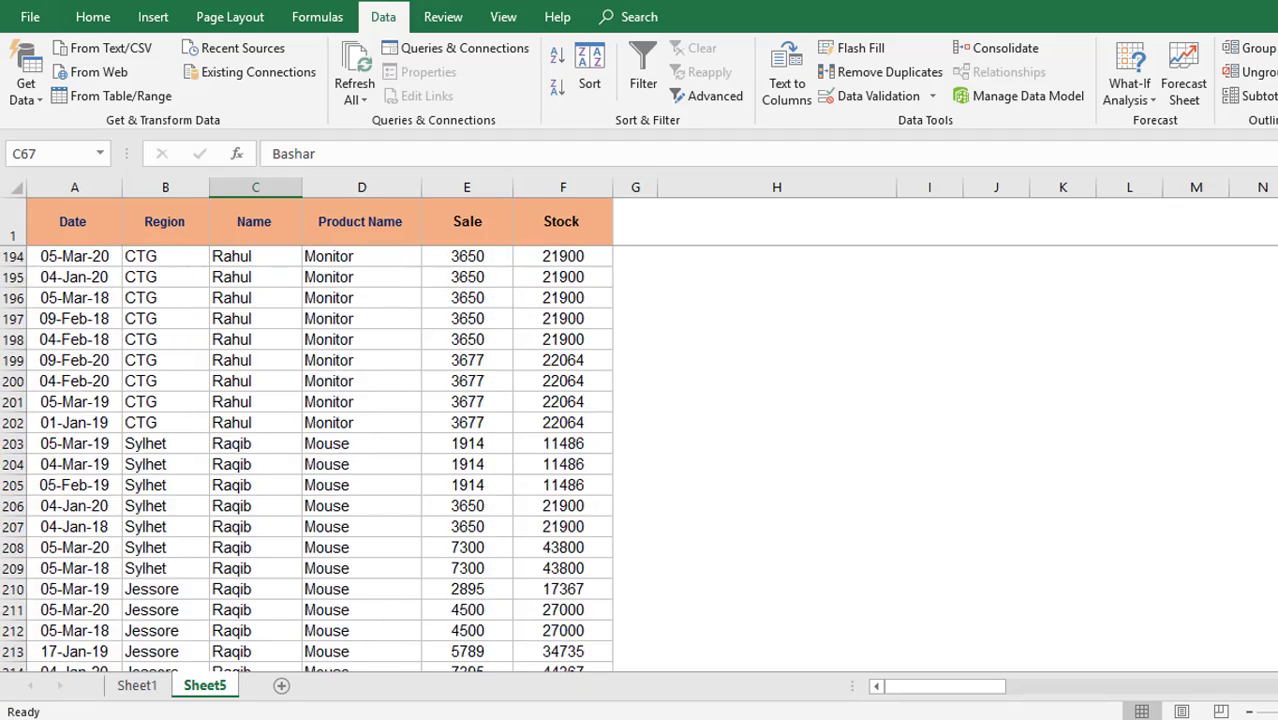
scroll(307, 458, down, 16)
scroll(307, 458, up, 20)
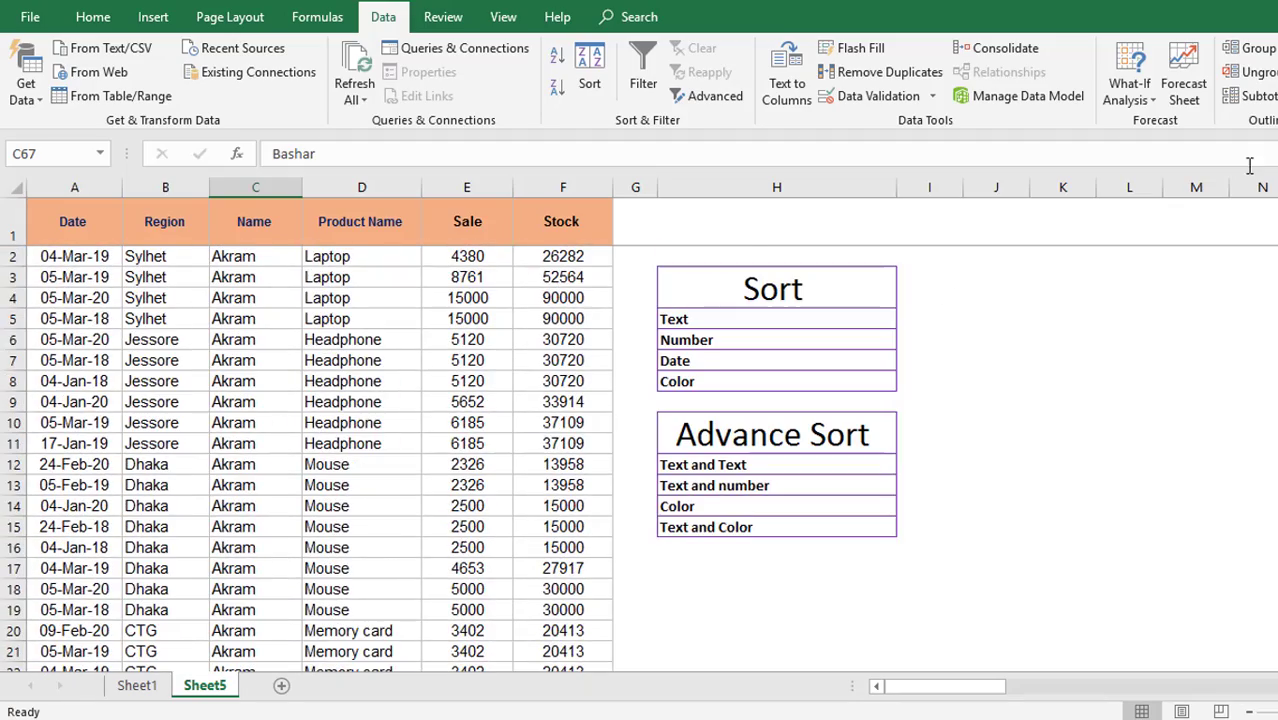
Sort the table by the Sale column on cell values from Smallest to Largest.
click(705, 340)
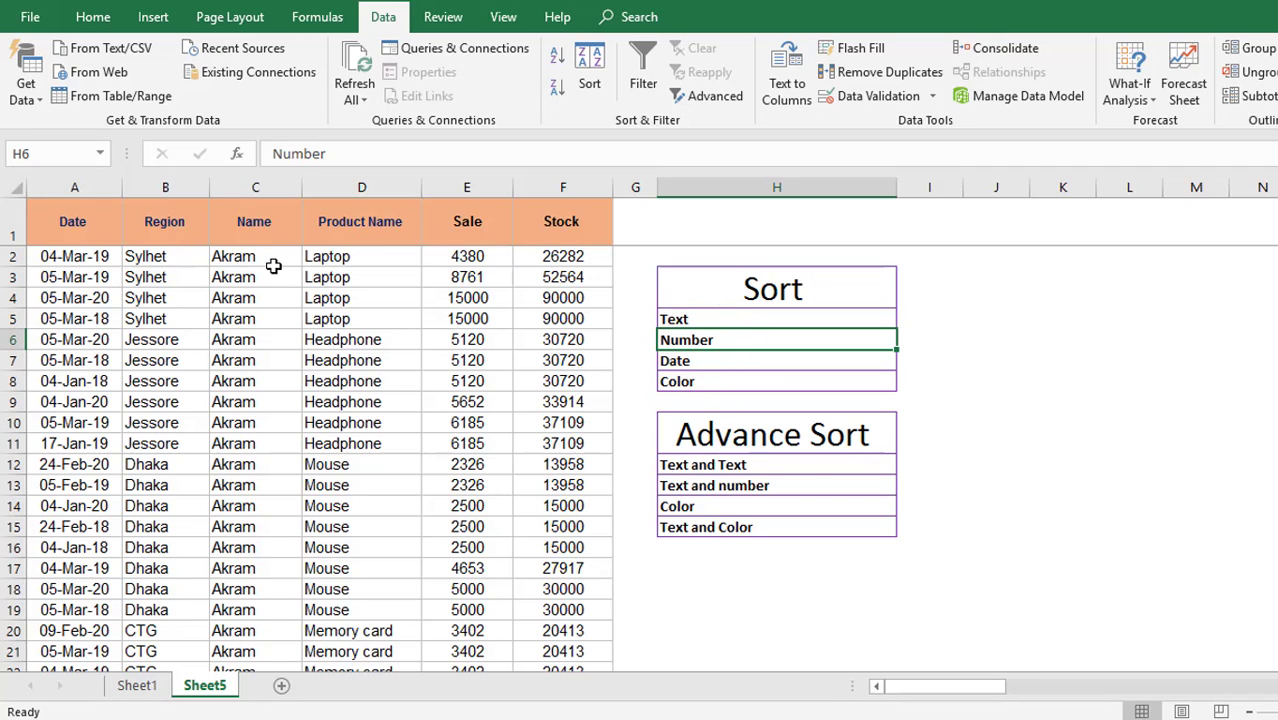
click(238, 258)
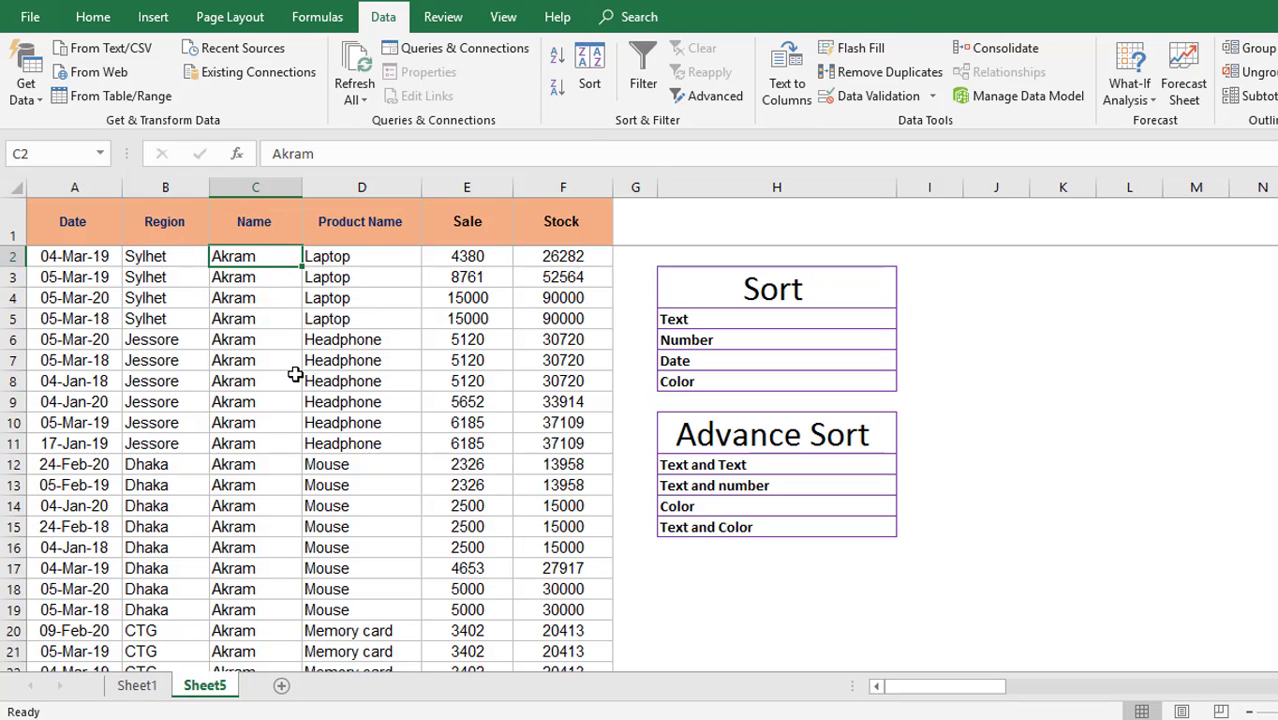
click(262, 360)
click(590, 62)
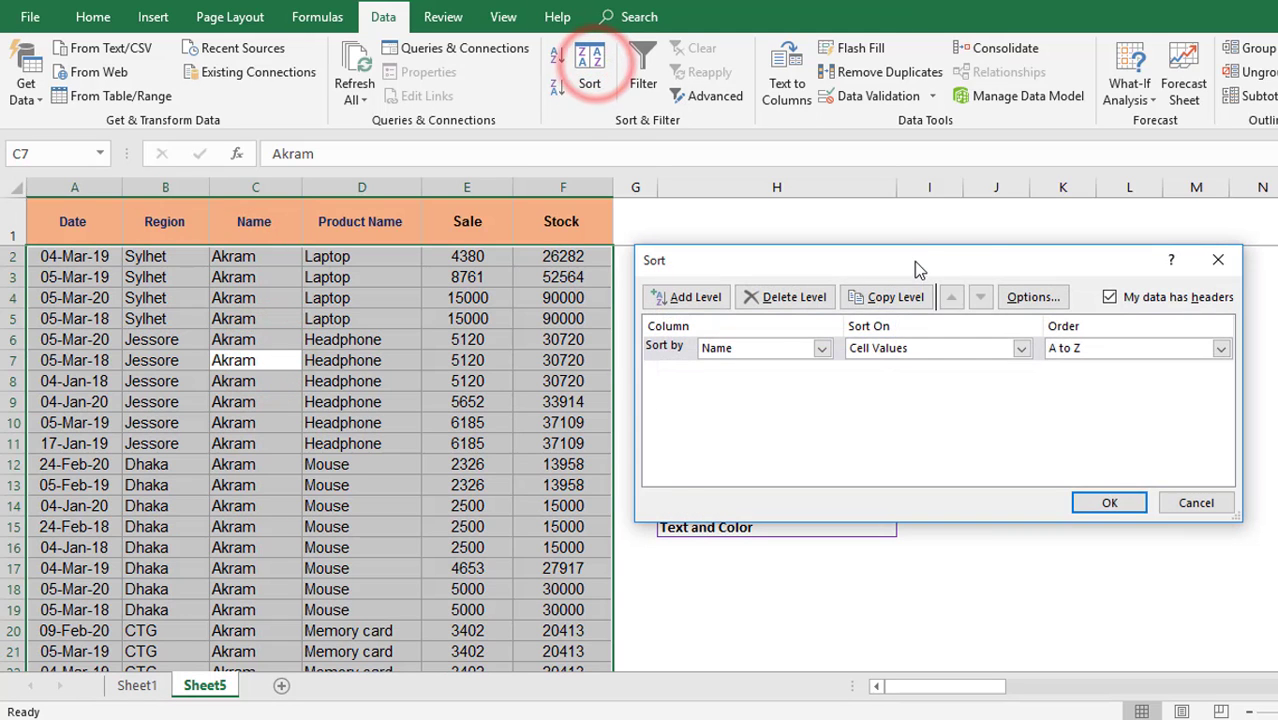
drag(914, 261, 967, 231)
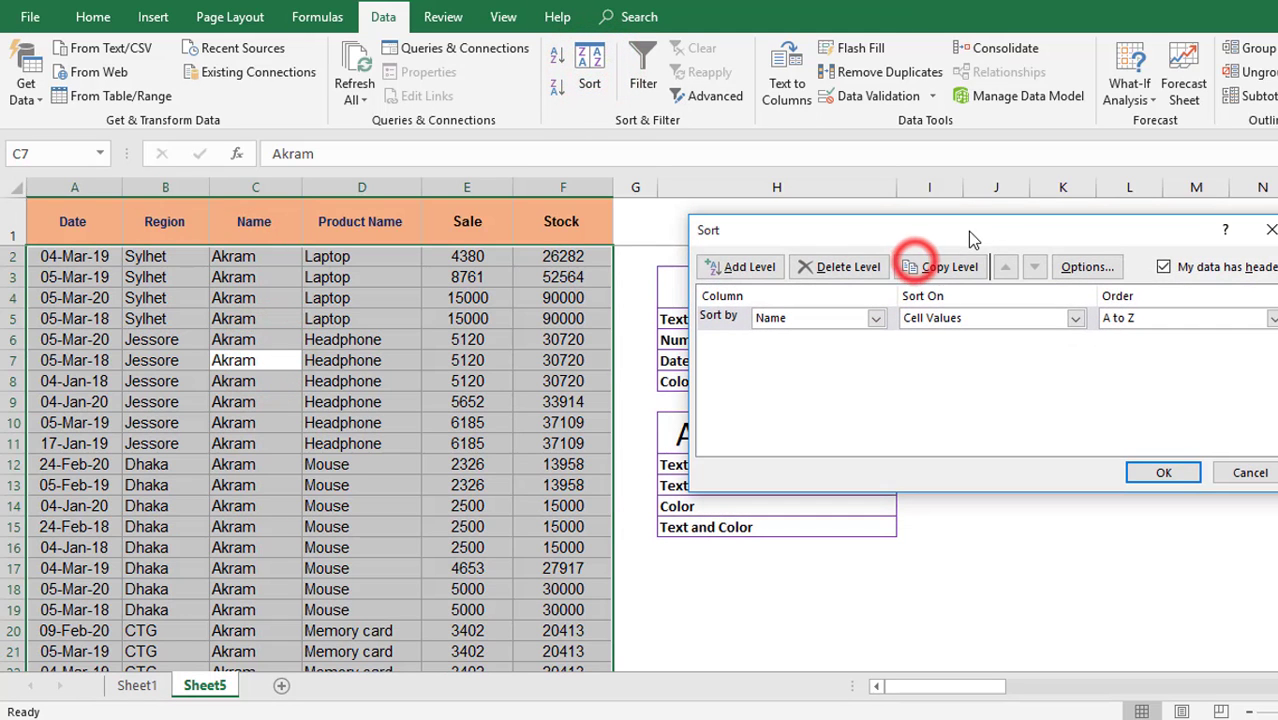
click(877, 319)
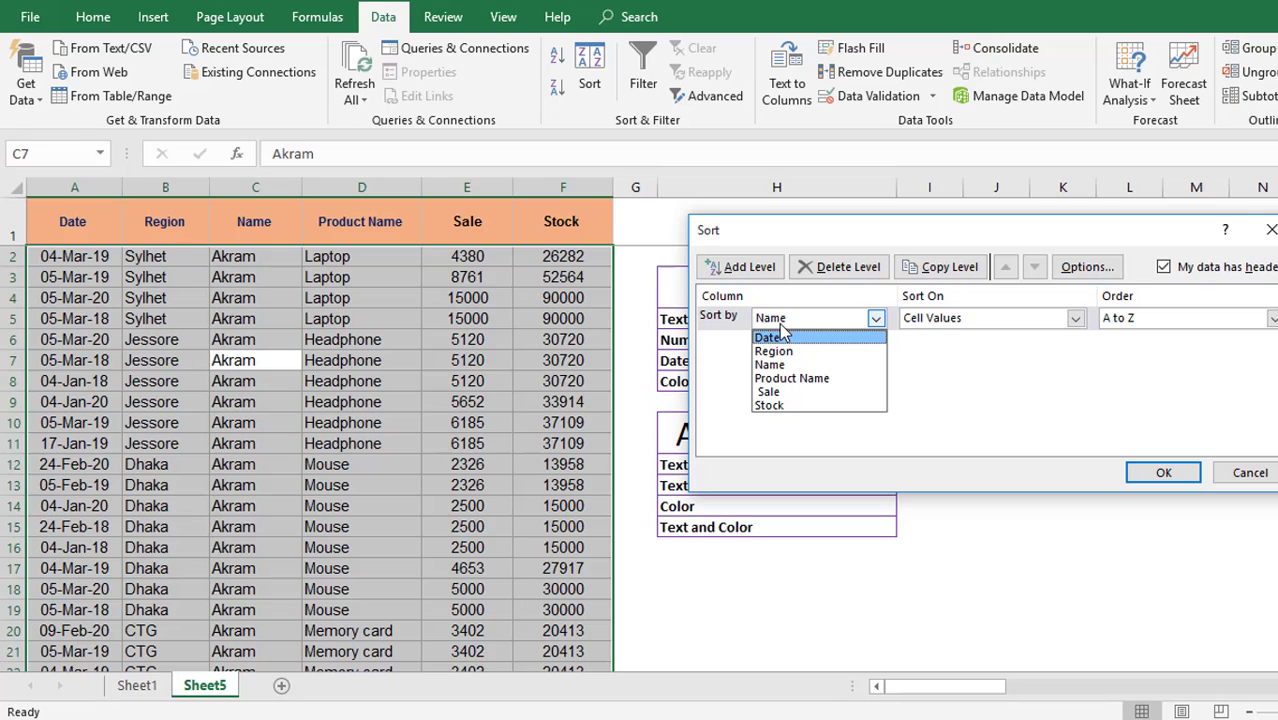
click(766, 391)
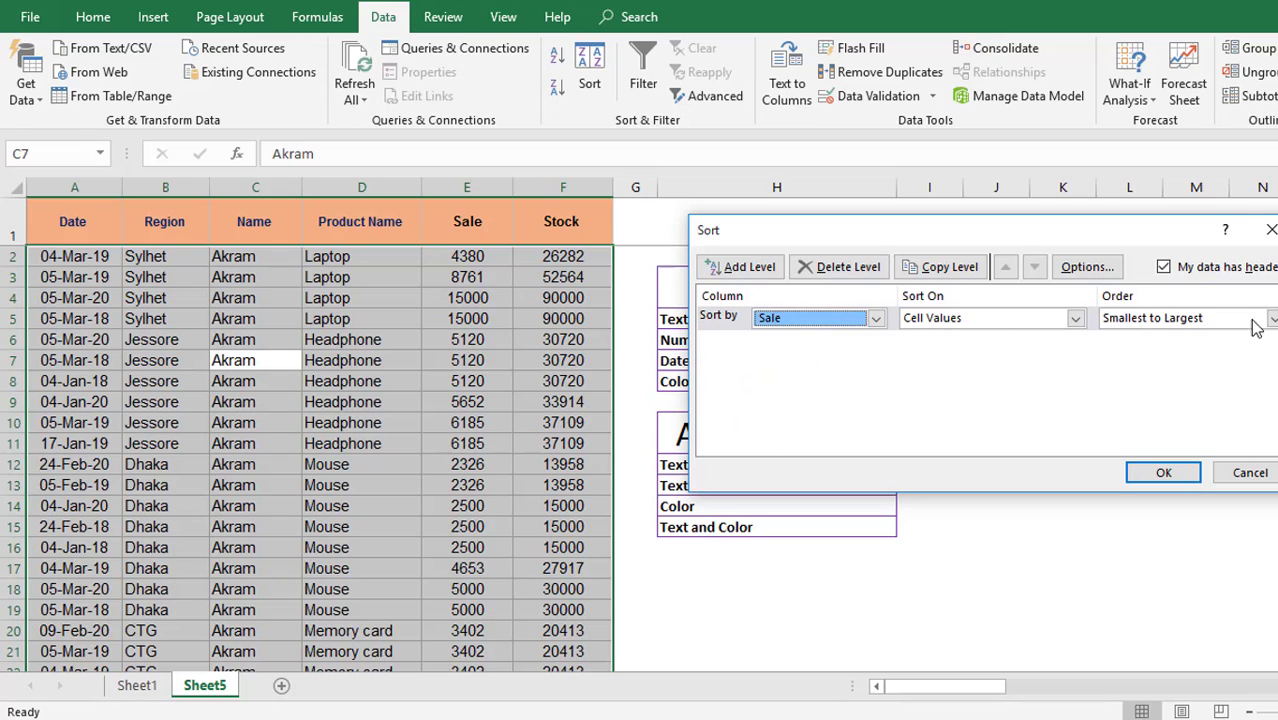
drag(1105, 245, 1040, 246)
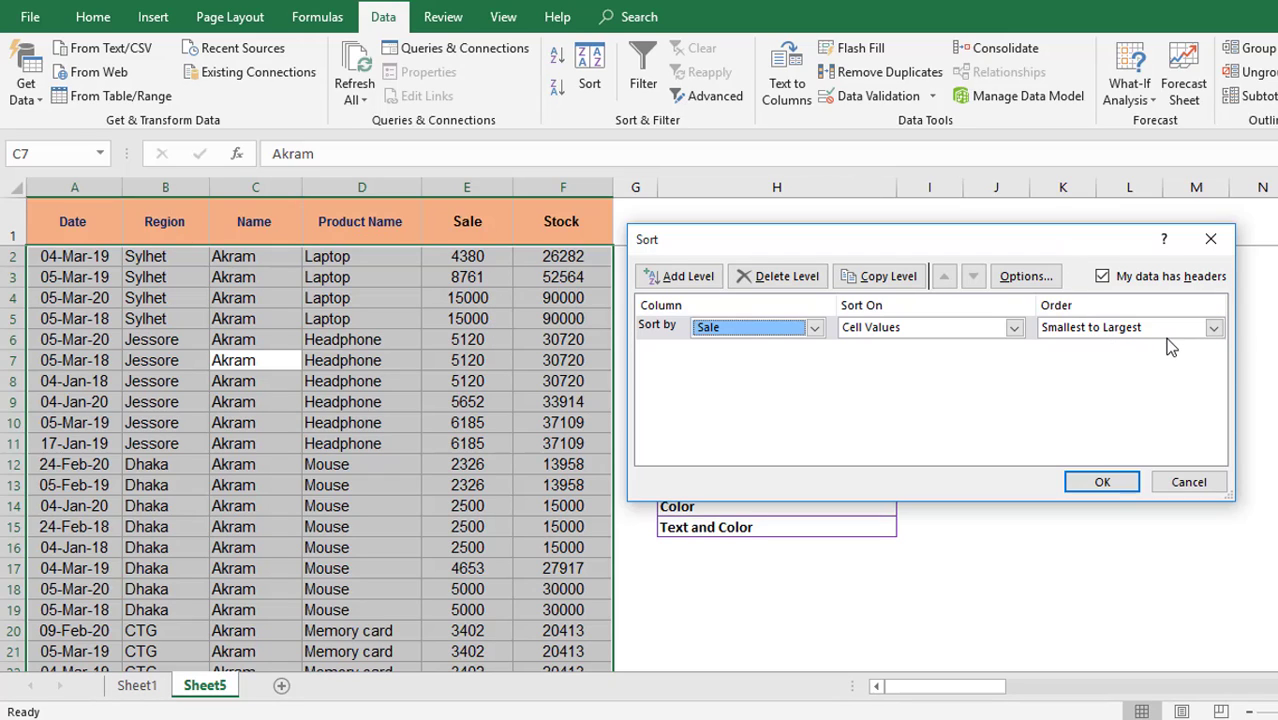
click(1215, 331)
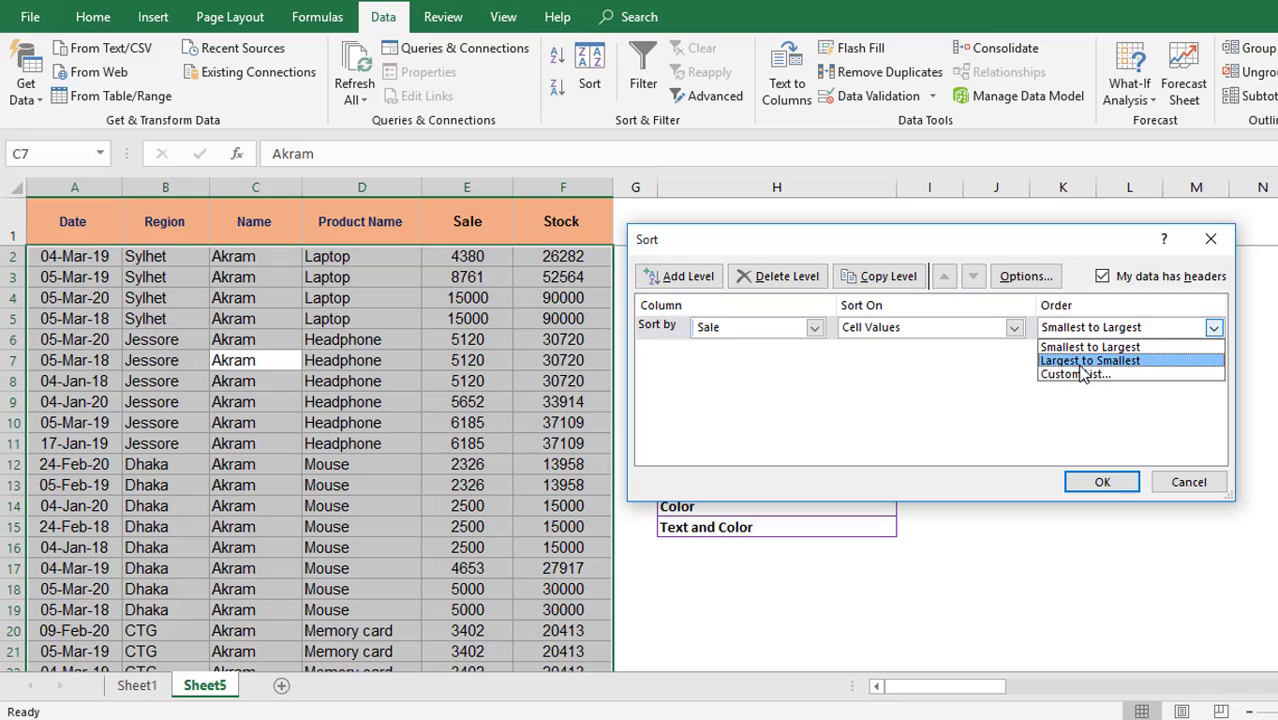
click(1078, 347)
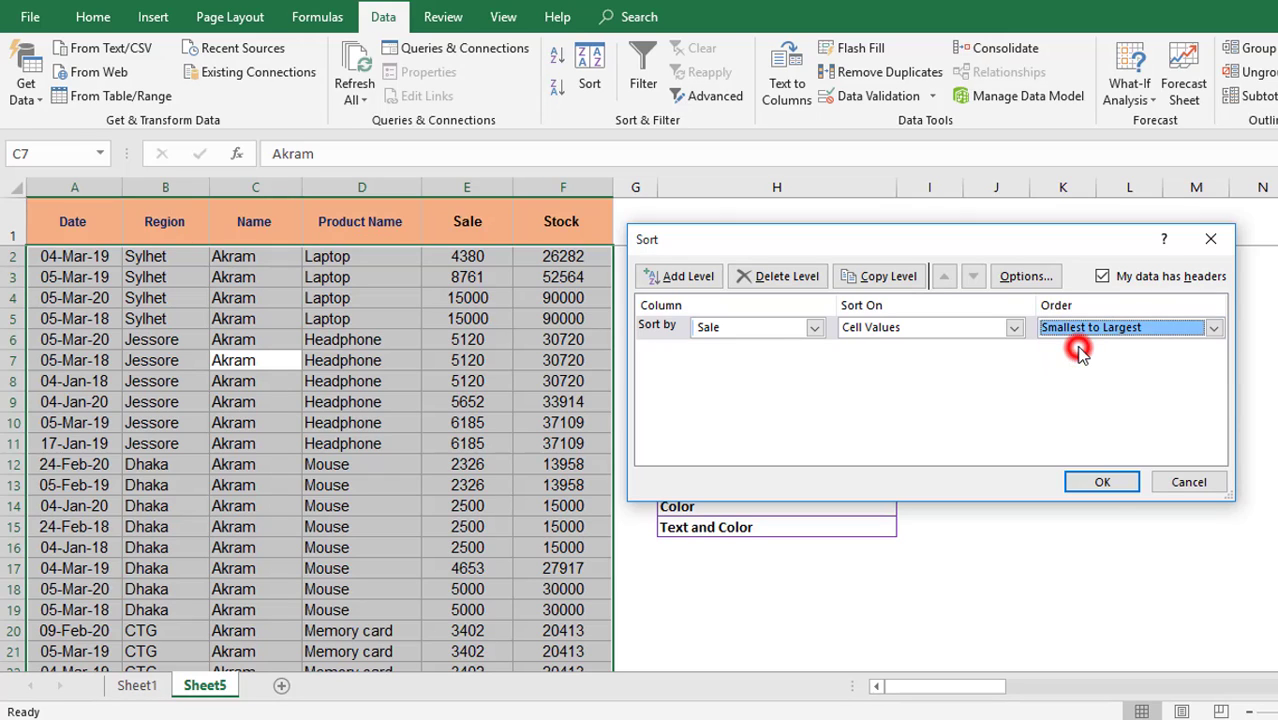
click(1102, 483)
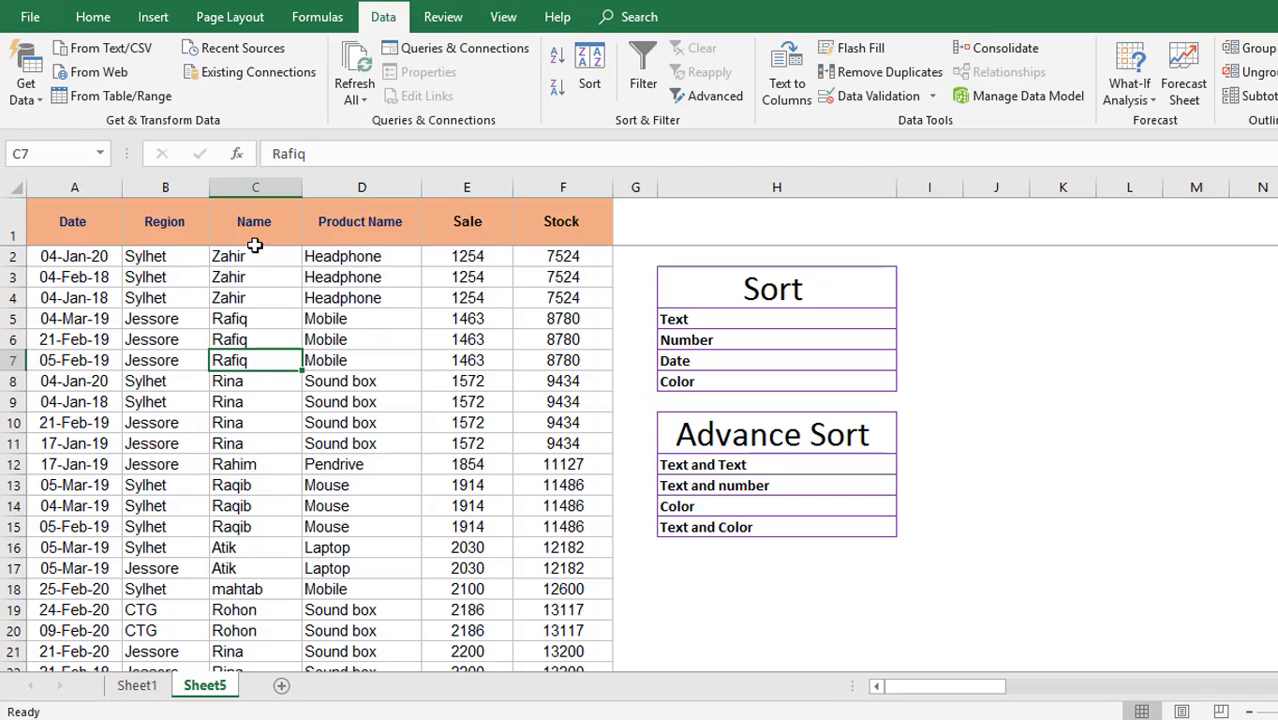
Check the Sale column's order, and re-sort the table by Sale from Largest to Smallest.
click(484, 257)
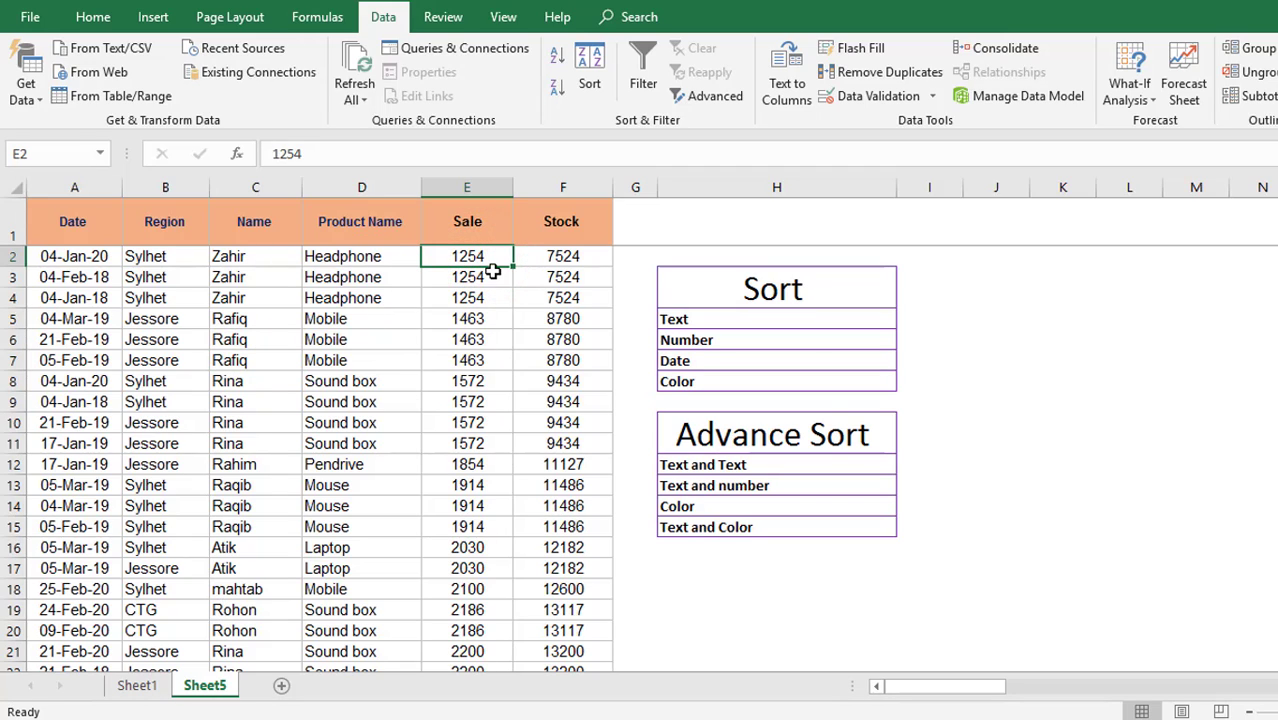
scroll(487, 339, down, 20)
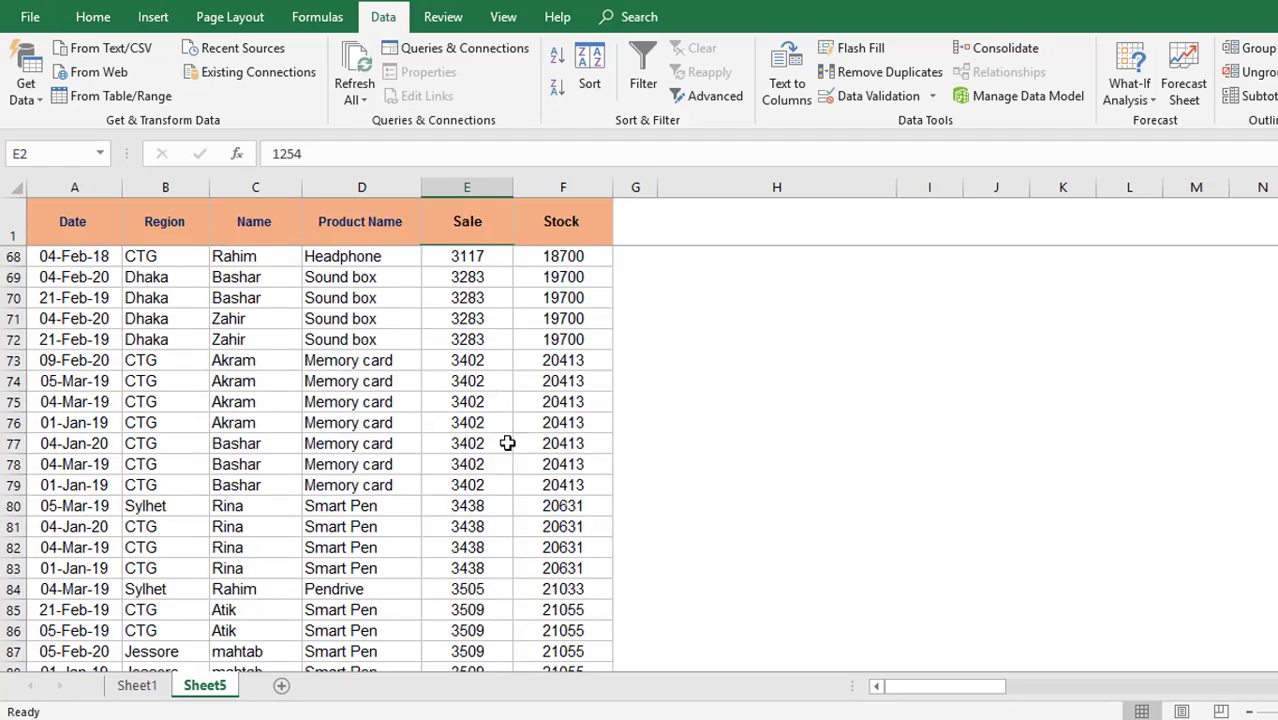
scroll(307, 459, down, 20)
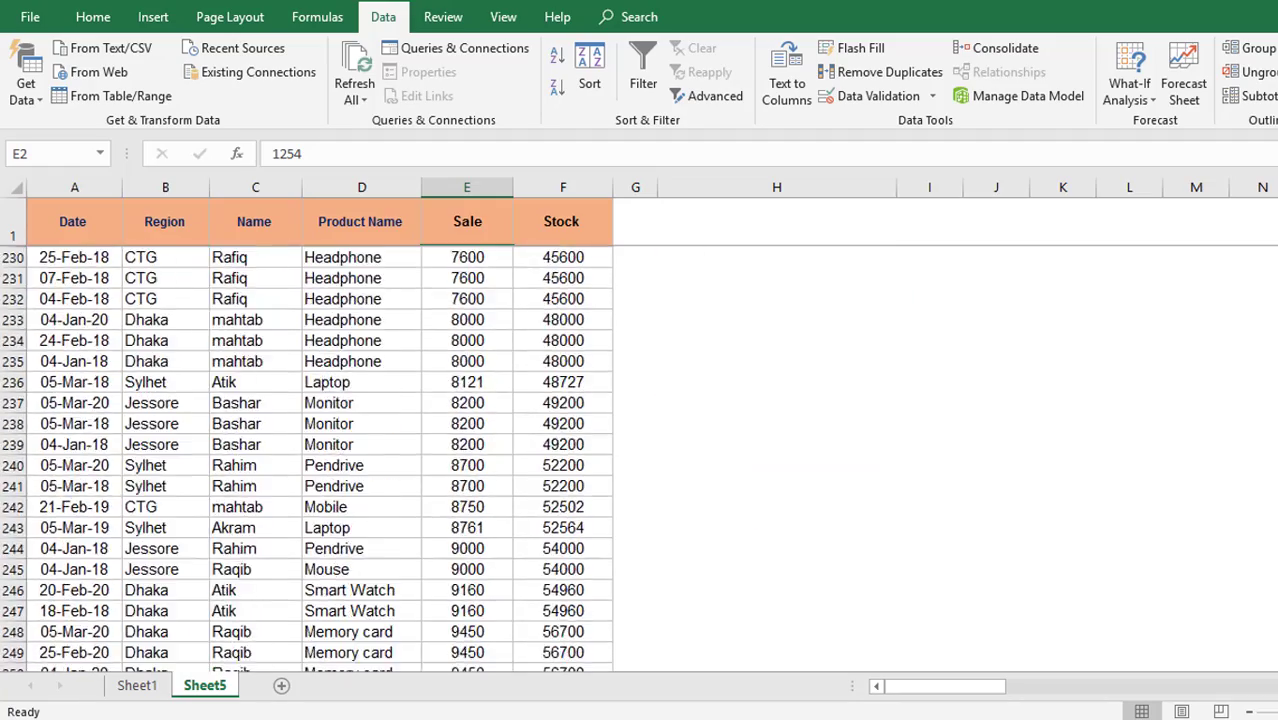
scroll(307, 459, up, 20)
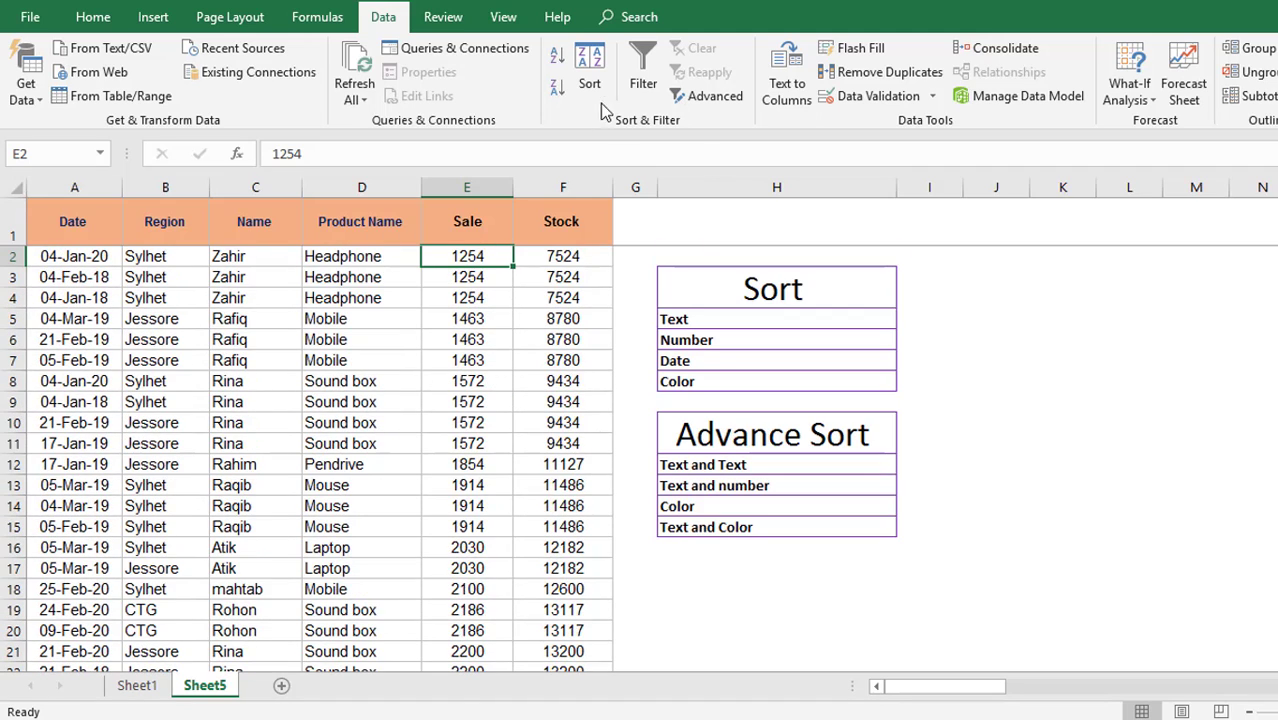
click(589, 62)
click(1213, 327)
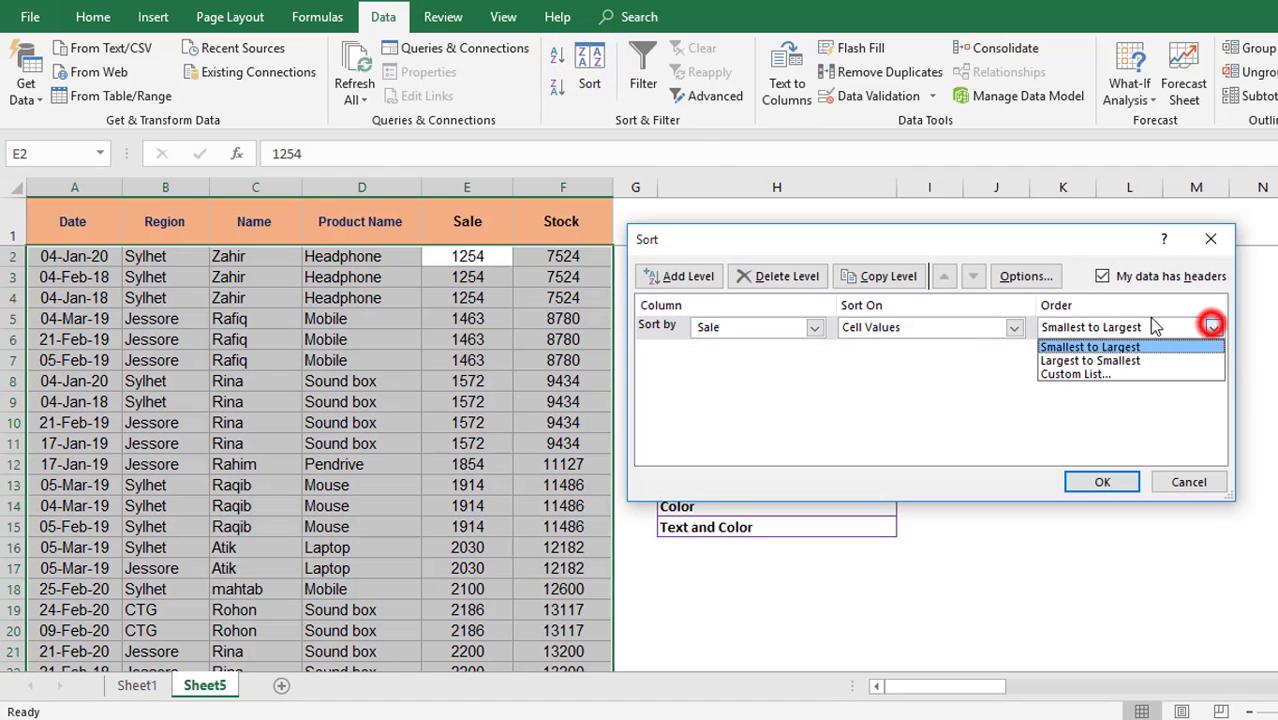
click(1091, 362)
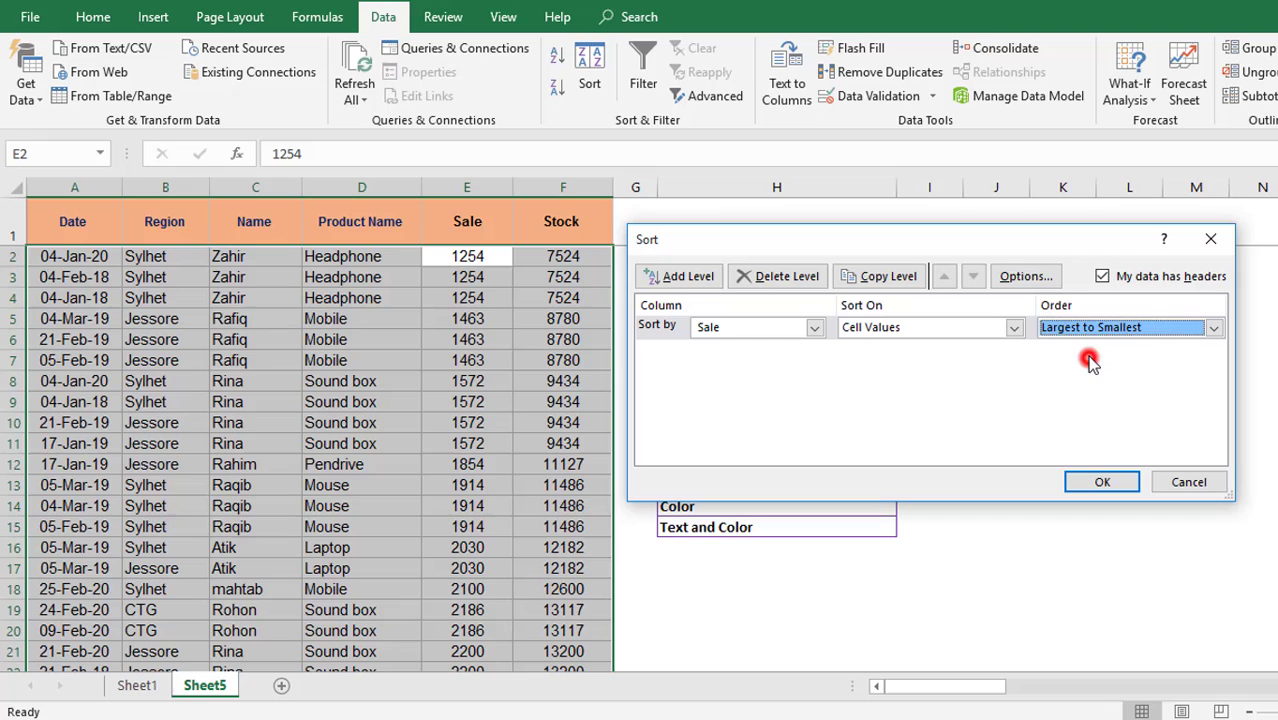
click(1102, 483)
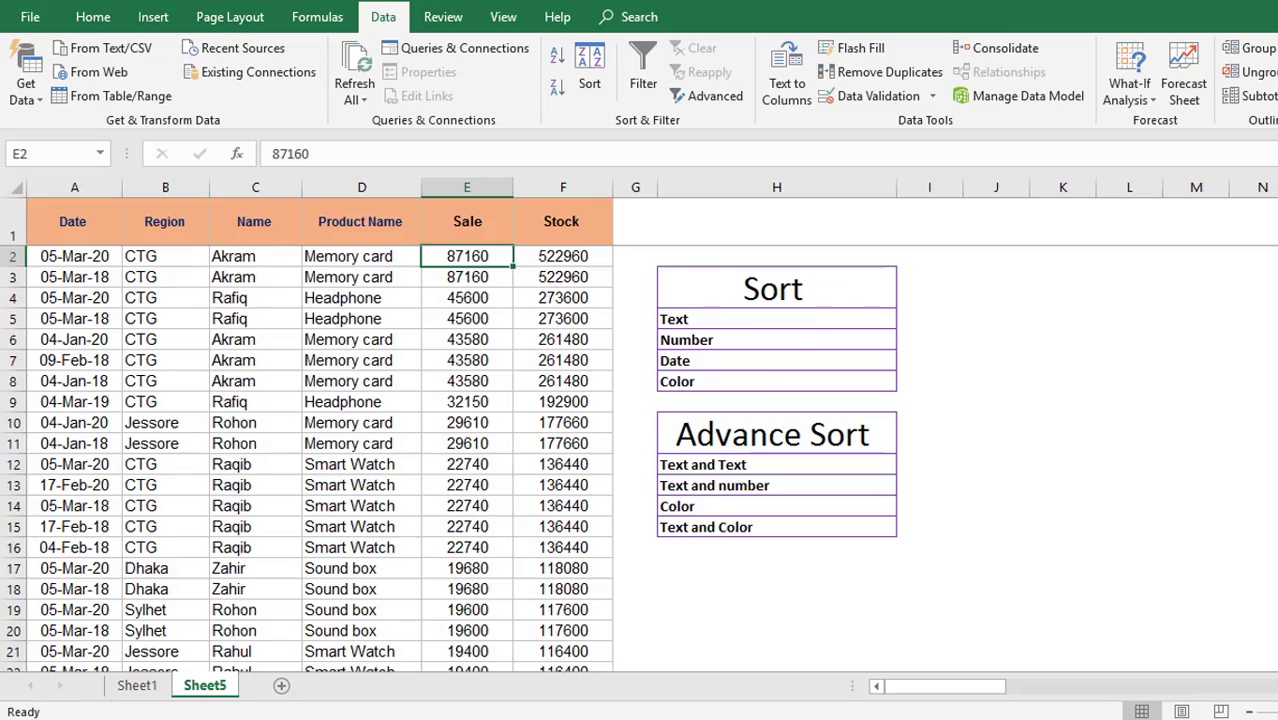
scroll(306, 460, down, 20)
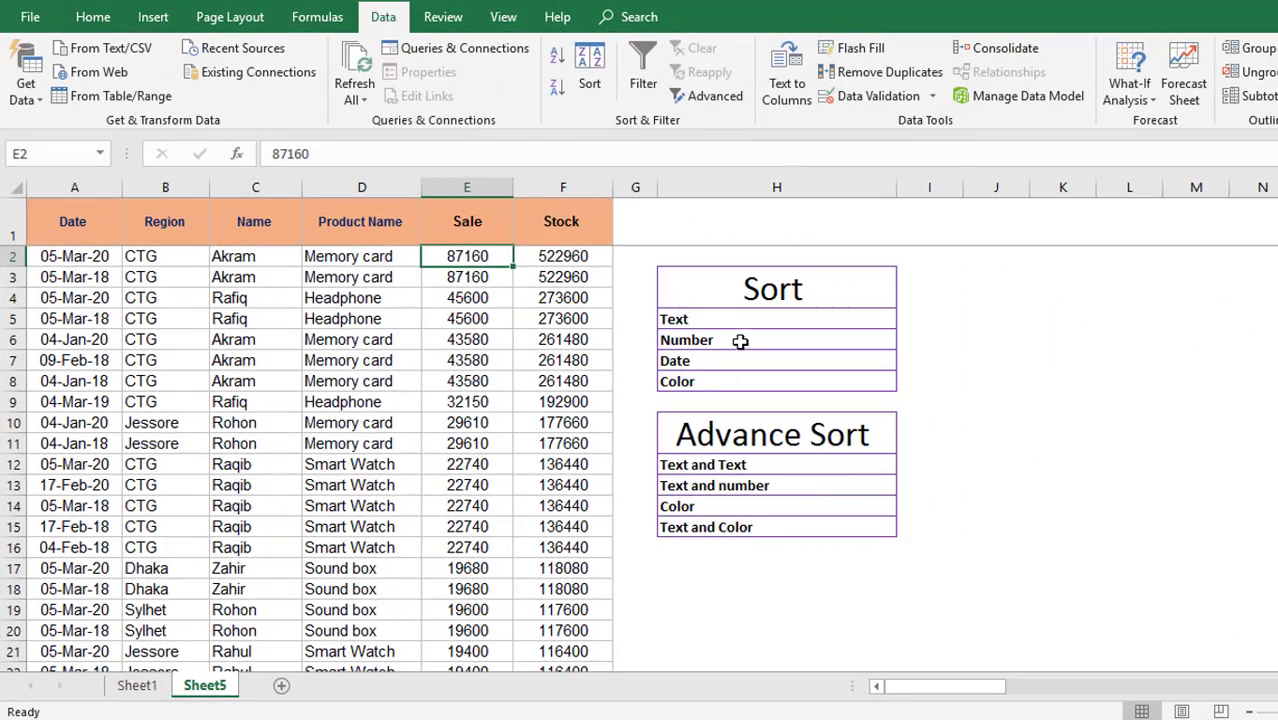
Start a custom sort of the sales table and choose the Date column as the sort key.
click(742, 340)
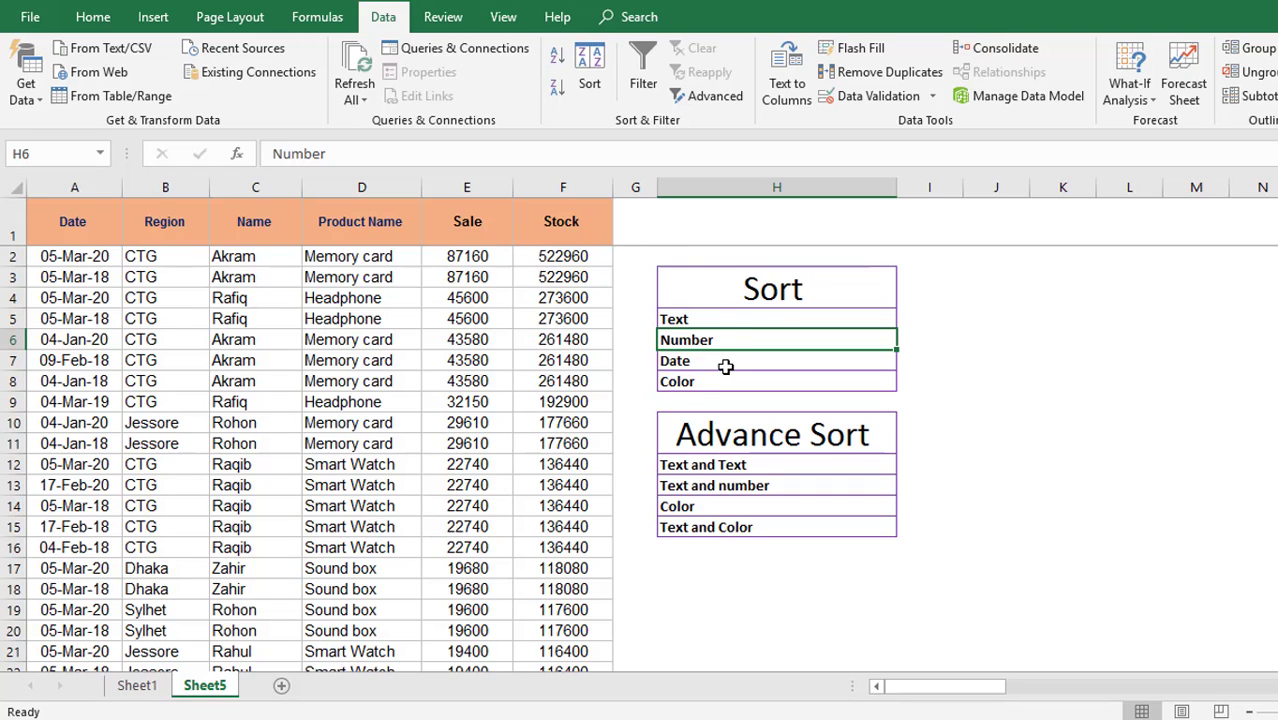
click(726, 365)
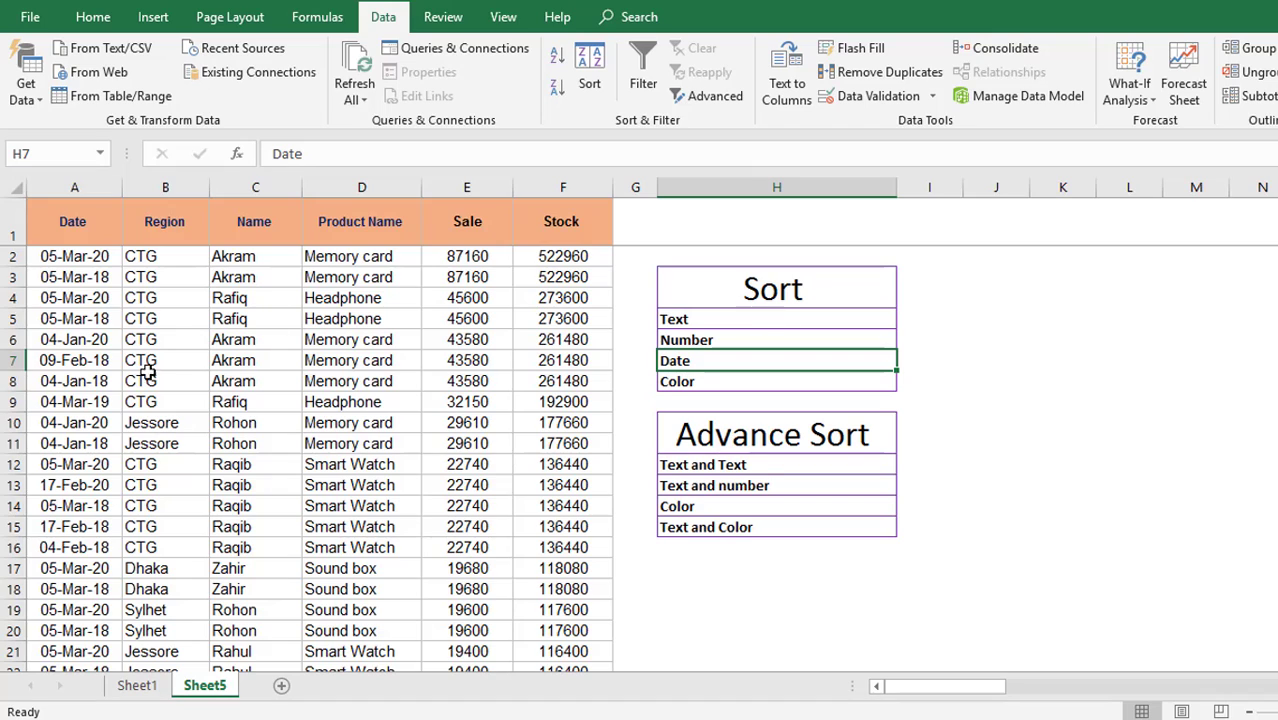
click(365, 404)
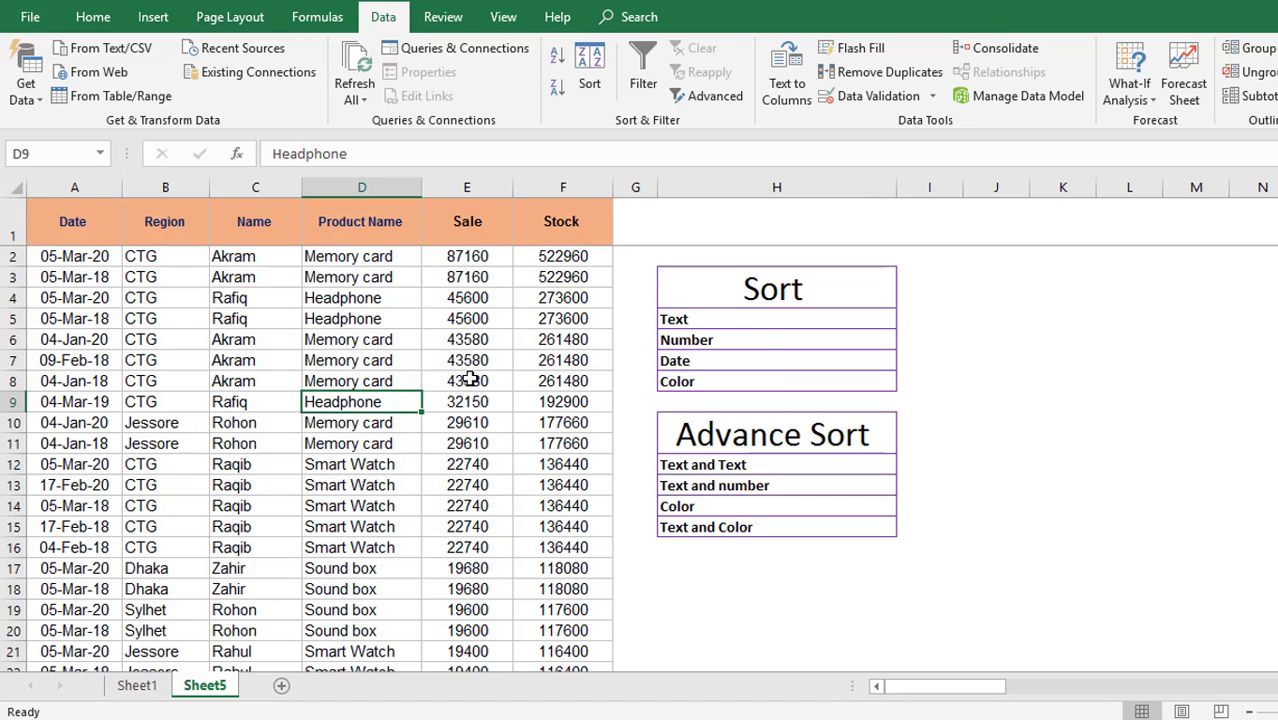
click(589, 70)
drag(886, 250, 967, 248)
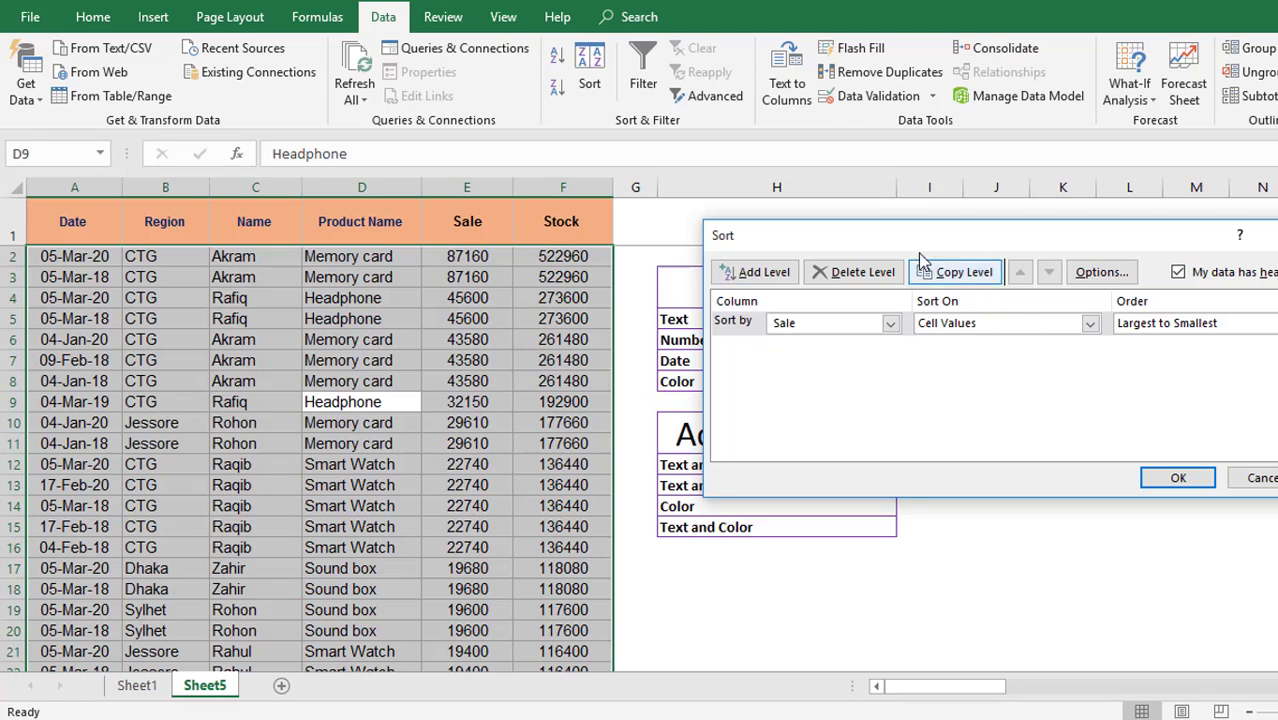
drag(922, 237, 698, 393)
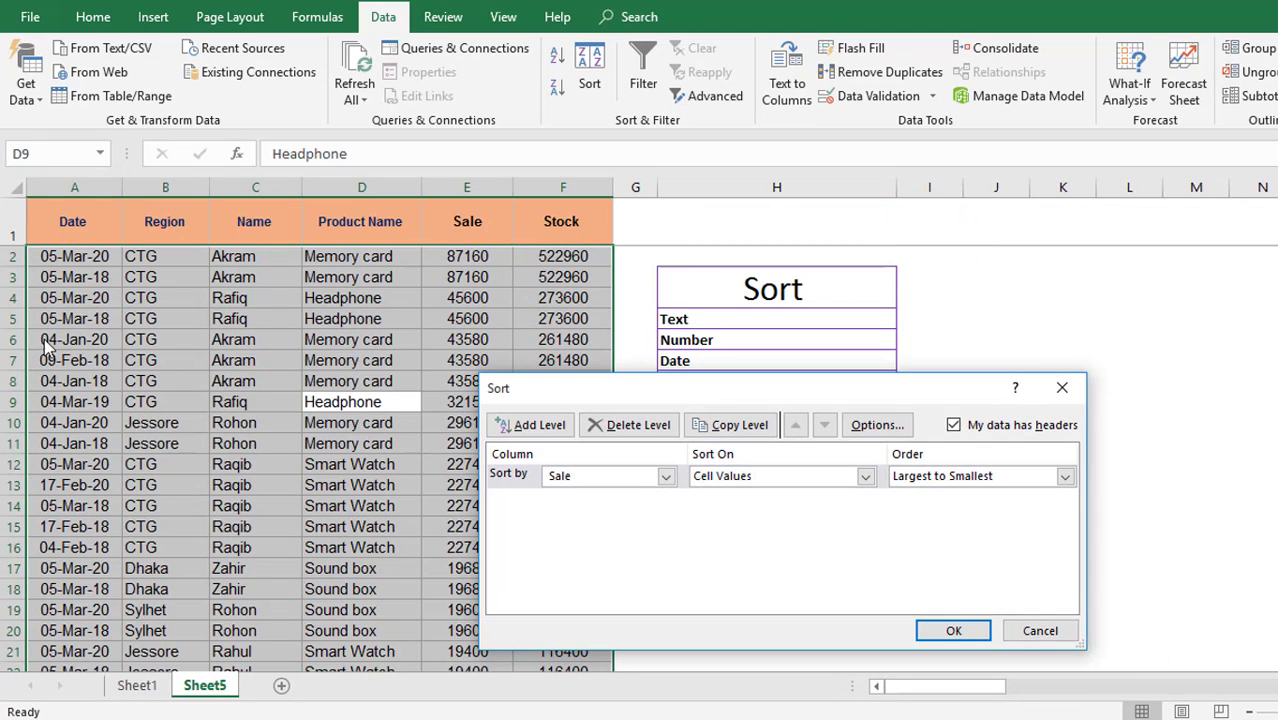
click(665, 476)
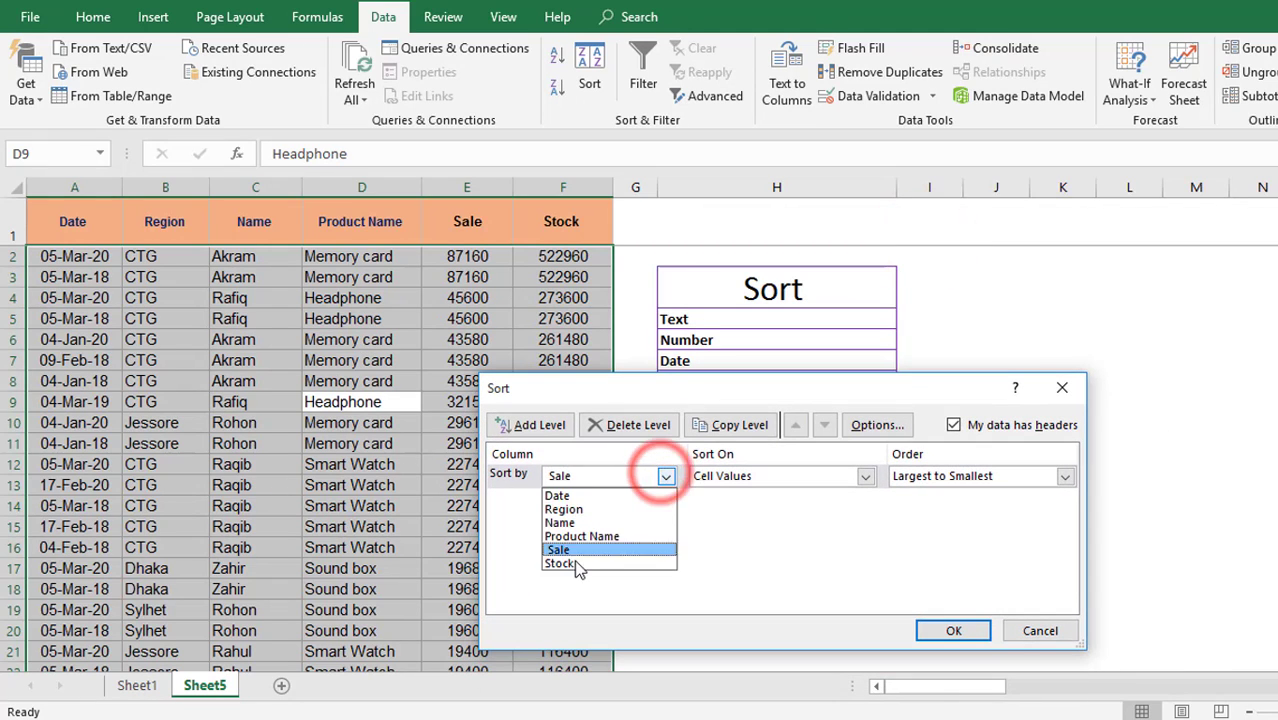
click(568, 497)
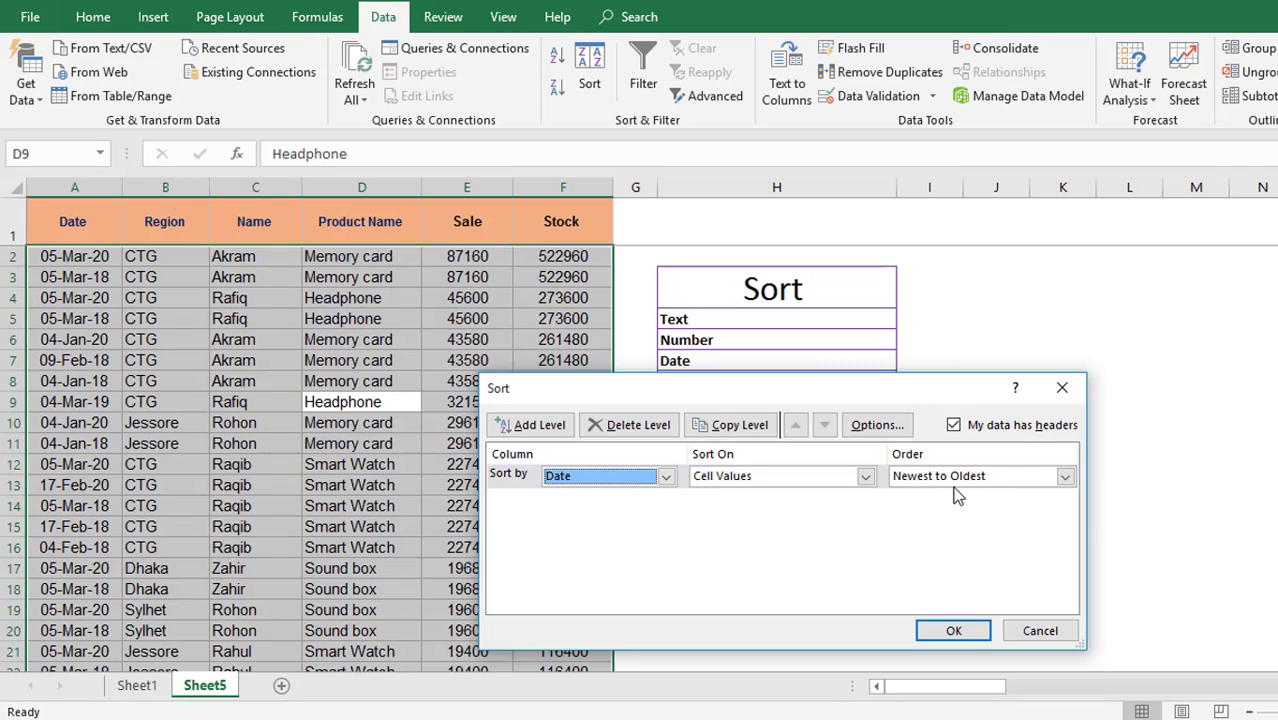
Set the Date sort order to Oldest to Newest and apply the sort.
drag(870, 390, 870, 282)
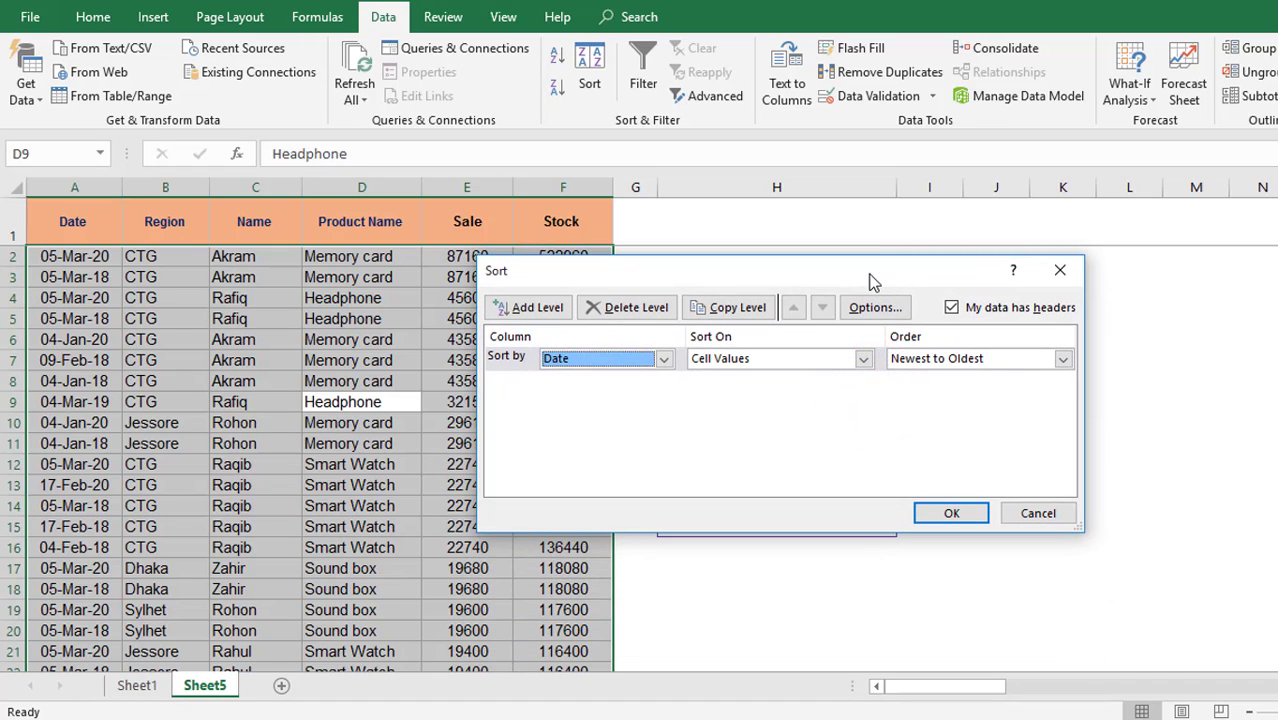
click(1063, 358)
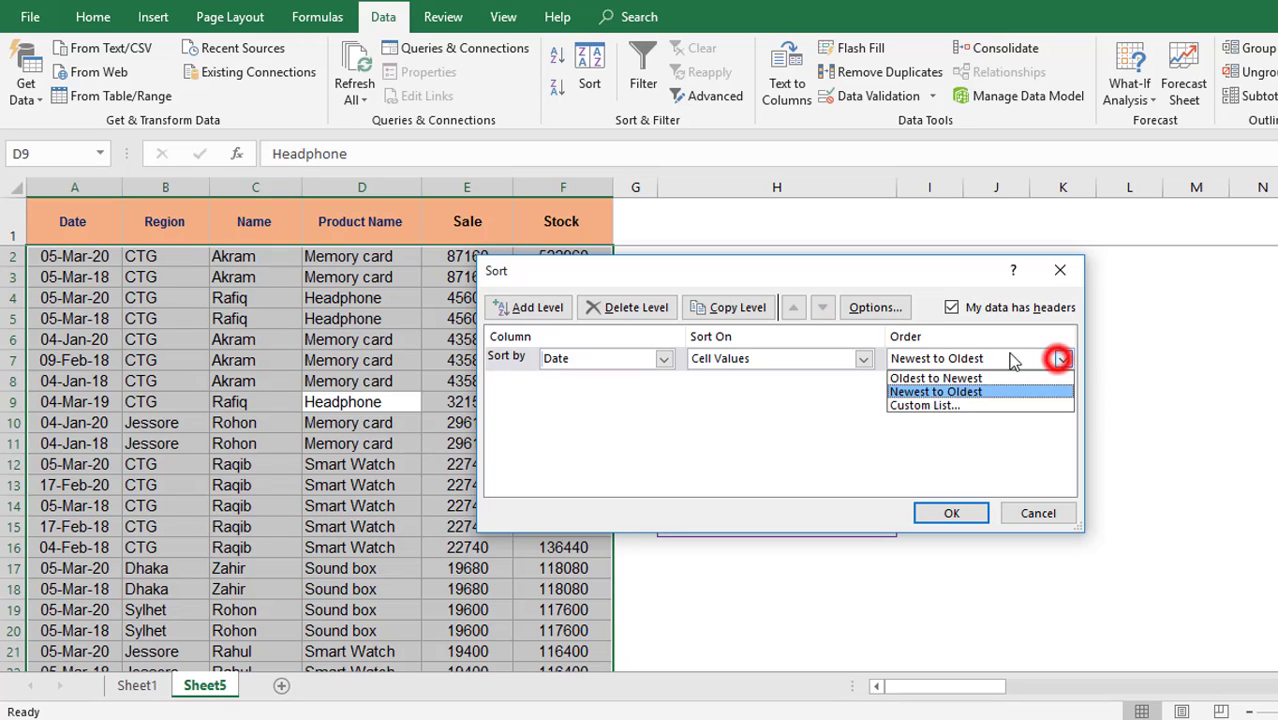
click(903, 280)
click(1063, 358)
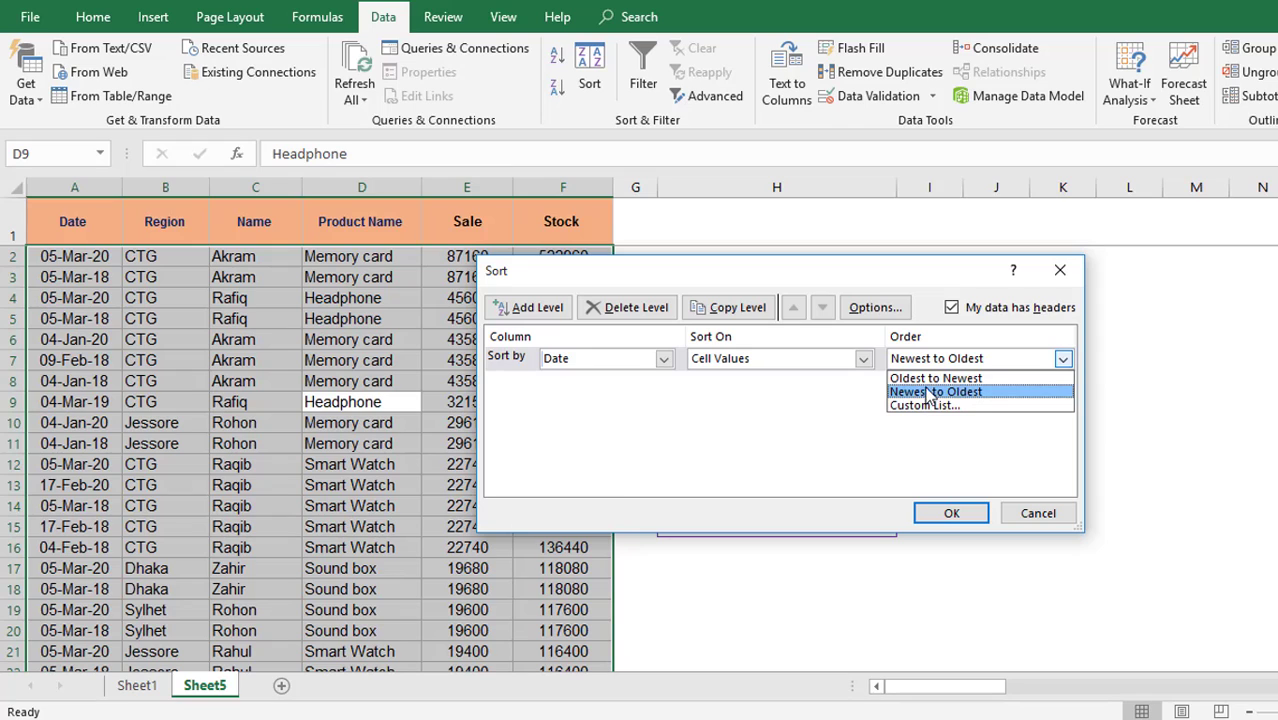
click(927, 379)
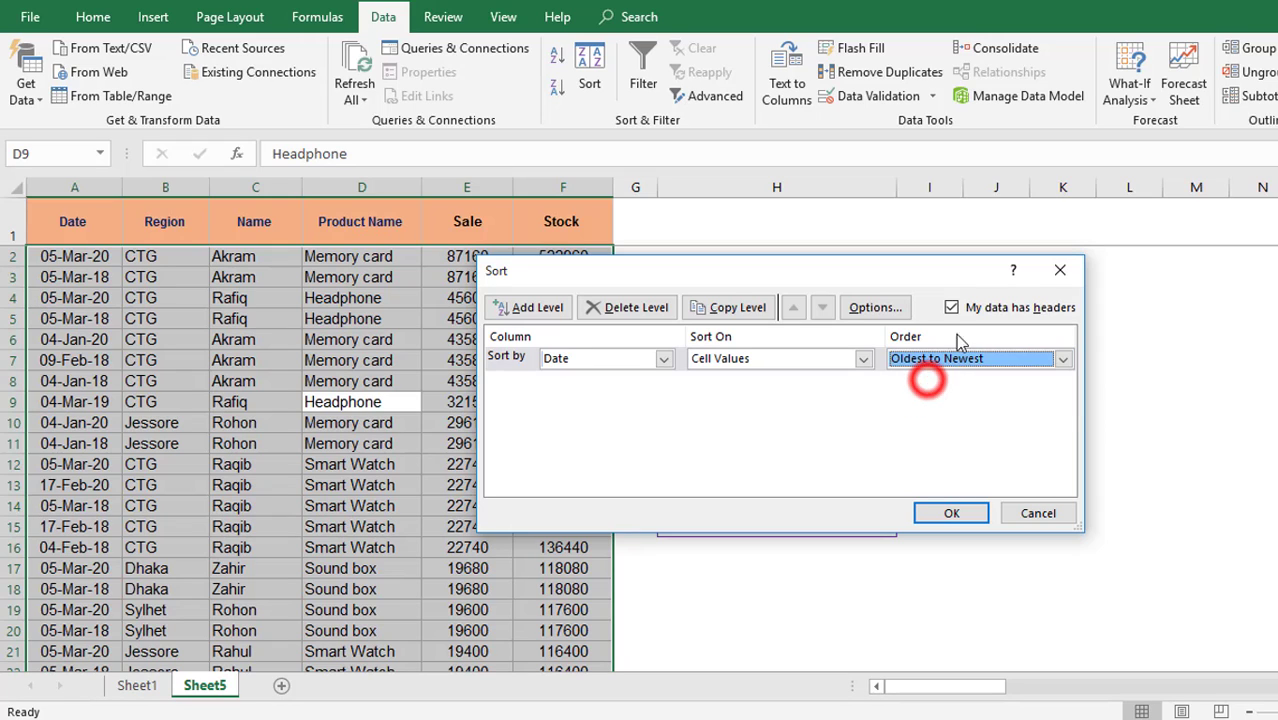
drag(755, 270, 905, 215)
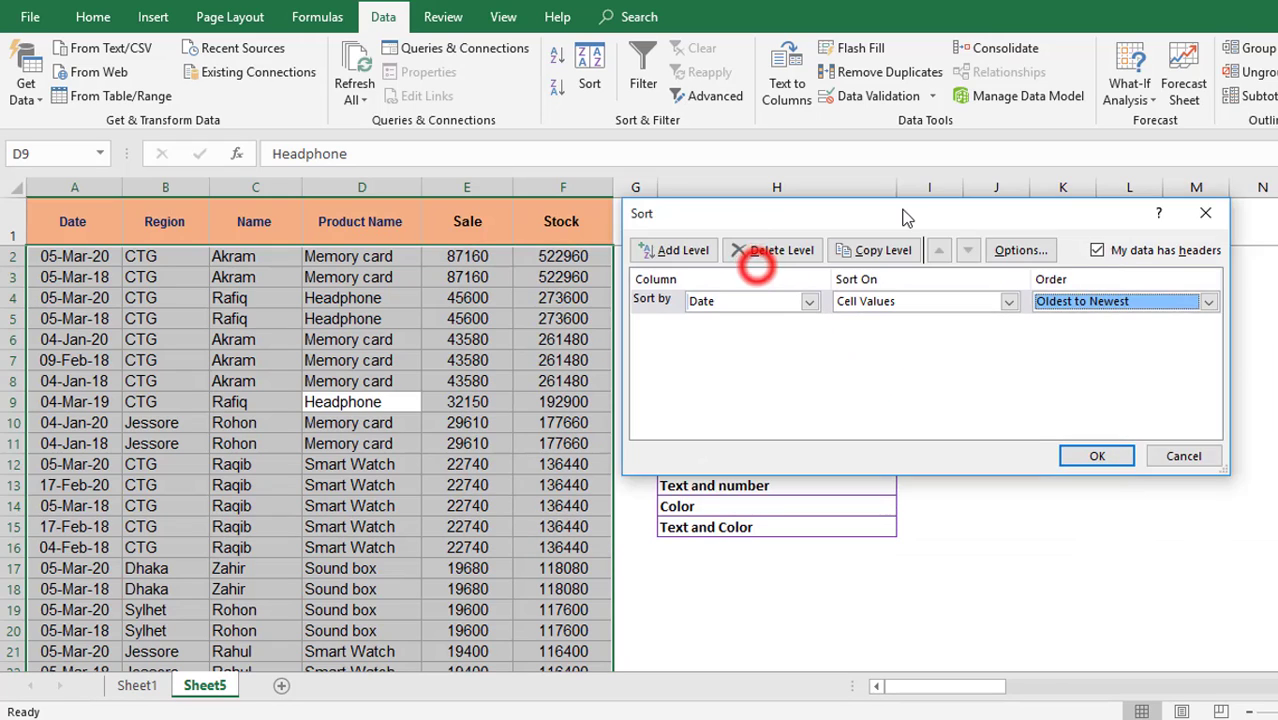
click(1096, 455)
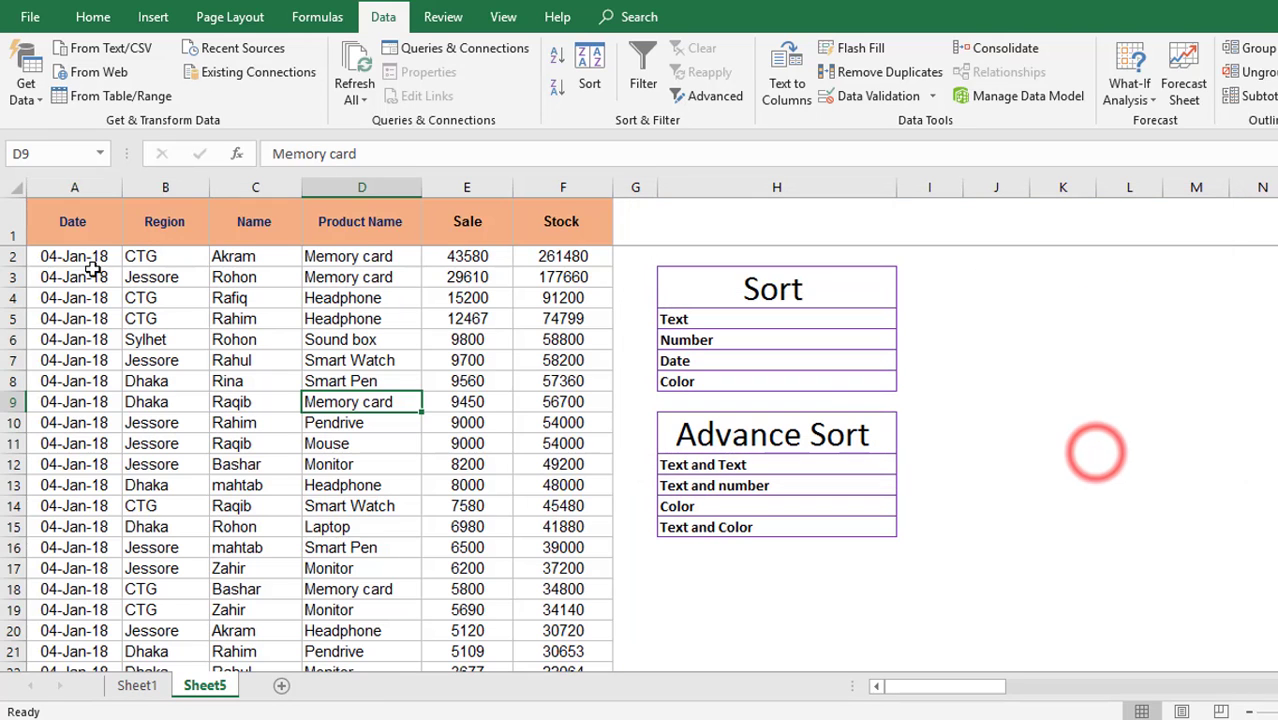
Examine the order of the Date column from the first to the last table row.
scroll(90, 275, down, 7)
scroll(100, 283, up, 7)
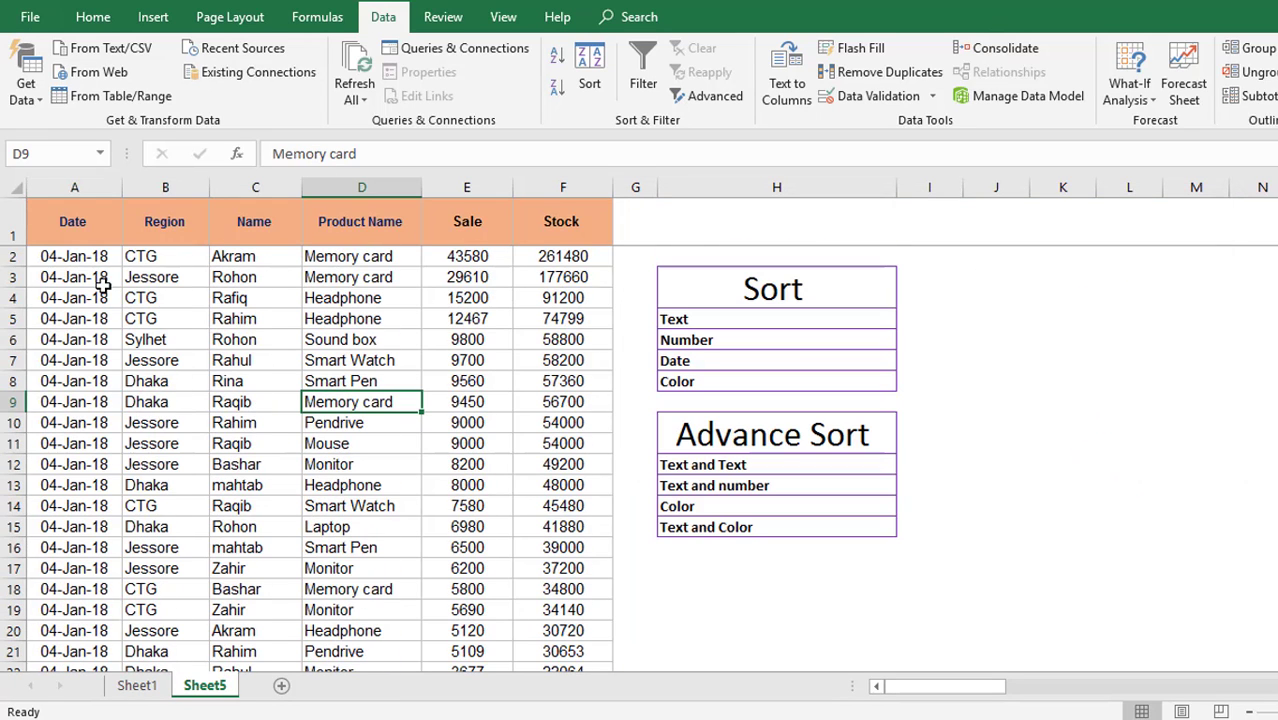
click(97, 256)
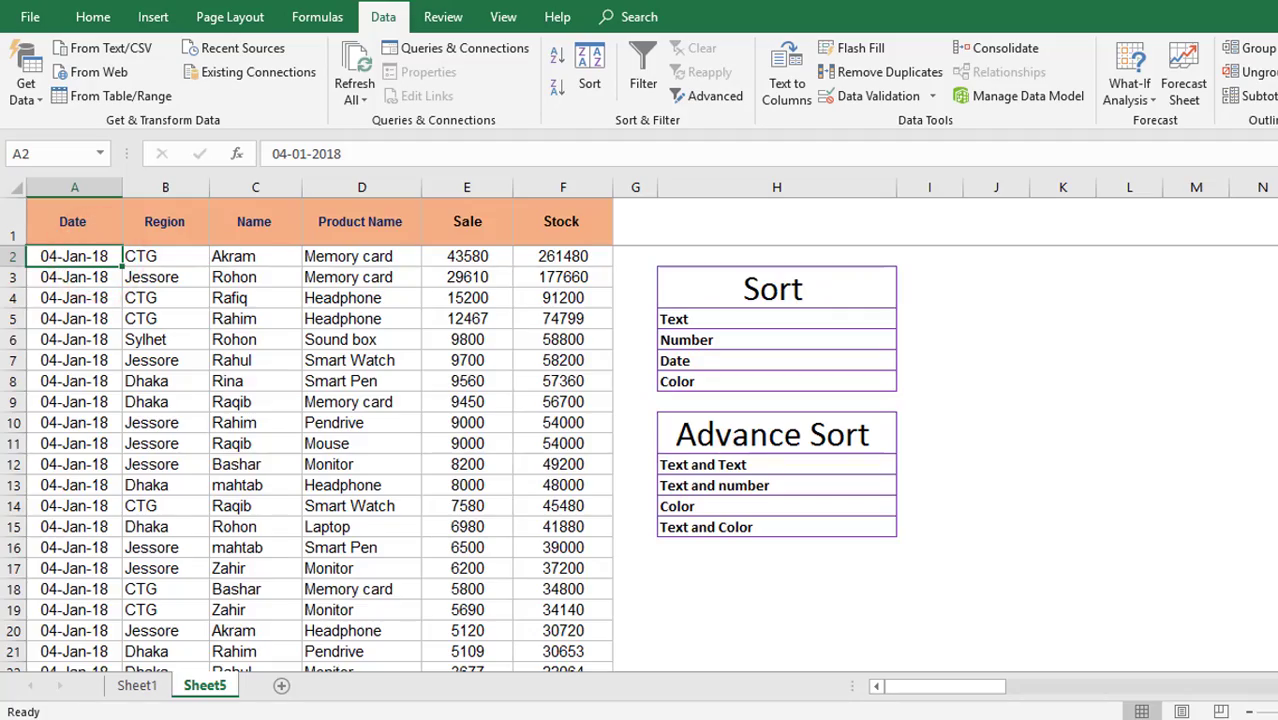
scroll(97, 256, down, 20)
scroll(306, 458, down, 20)
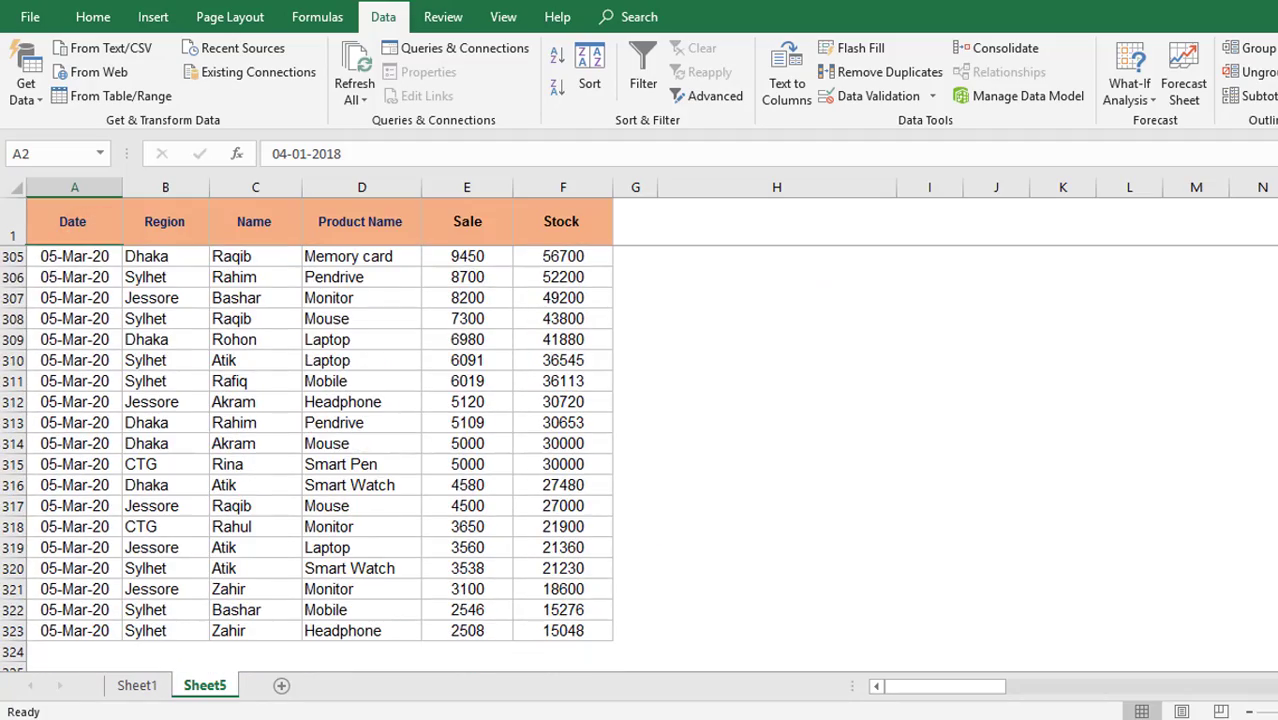
scroll(306, 458, up, 20)
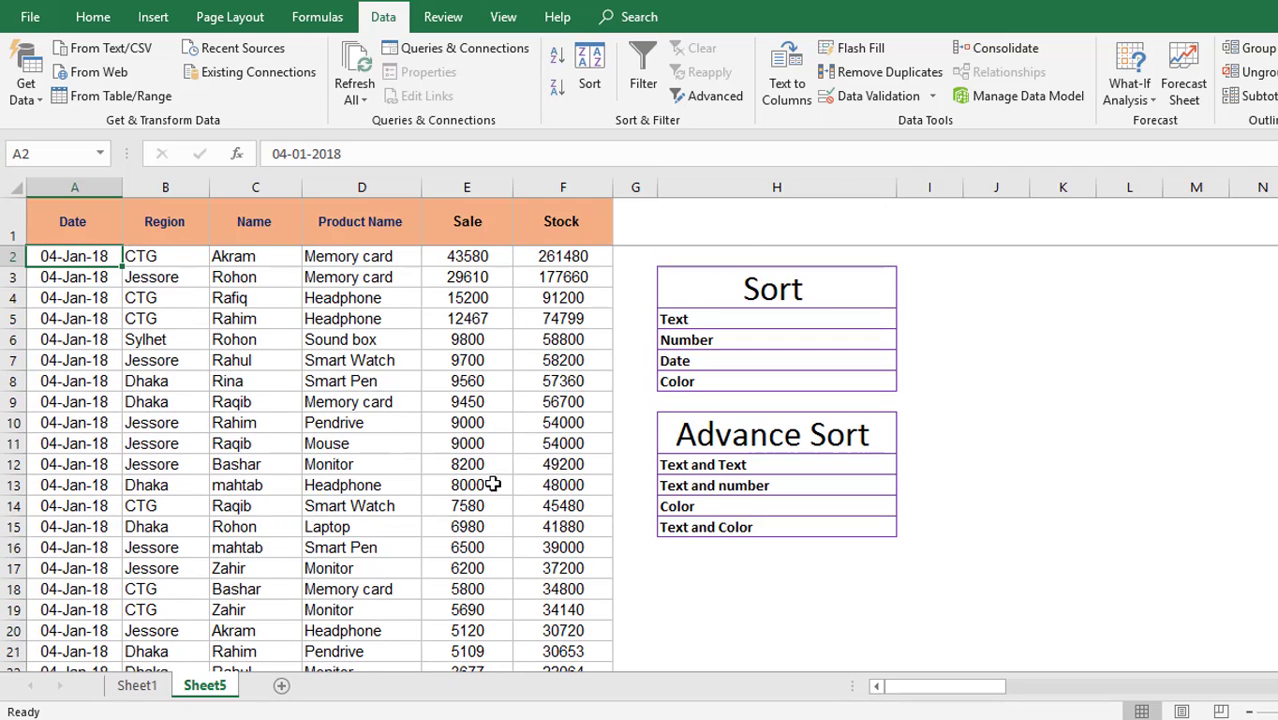
On Sheet1, start a custom sort of the colored table with the Sale column as the sort key.
click(137, 686)
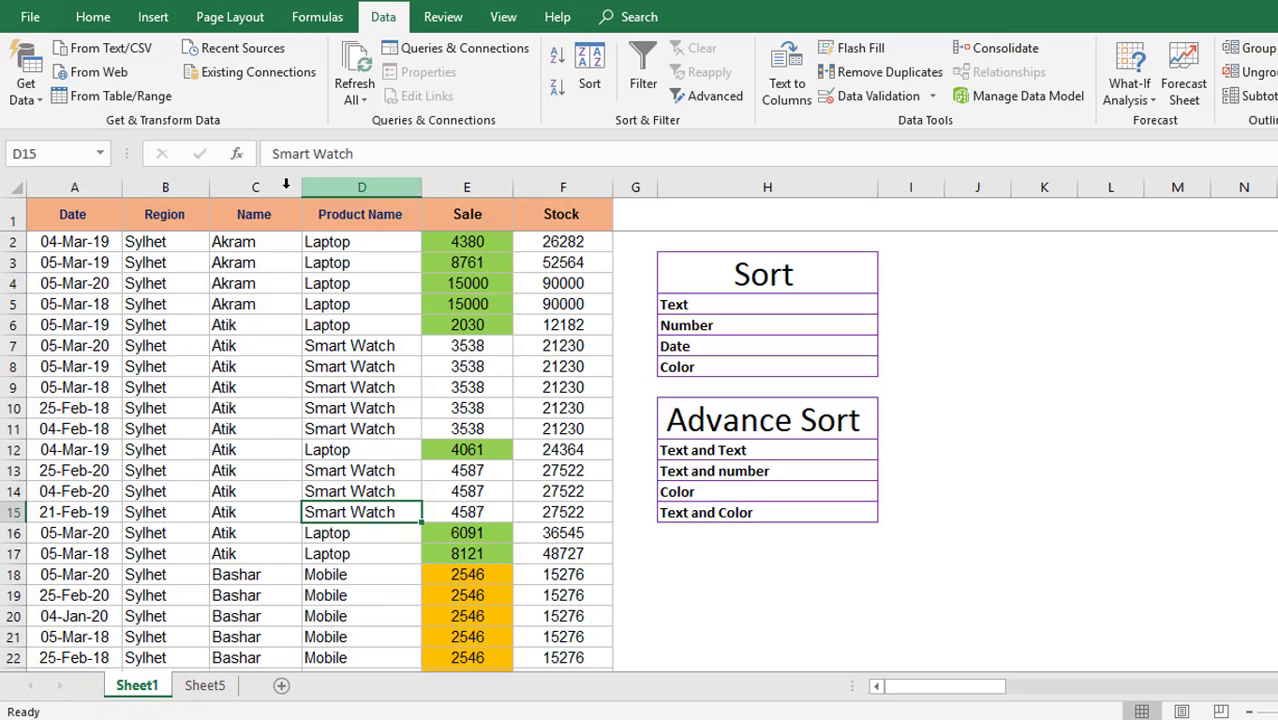
drag(53, 245, 572, 246)
click(326, 308)
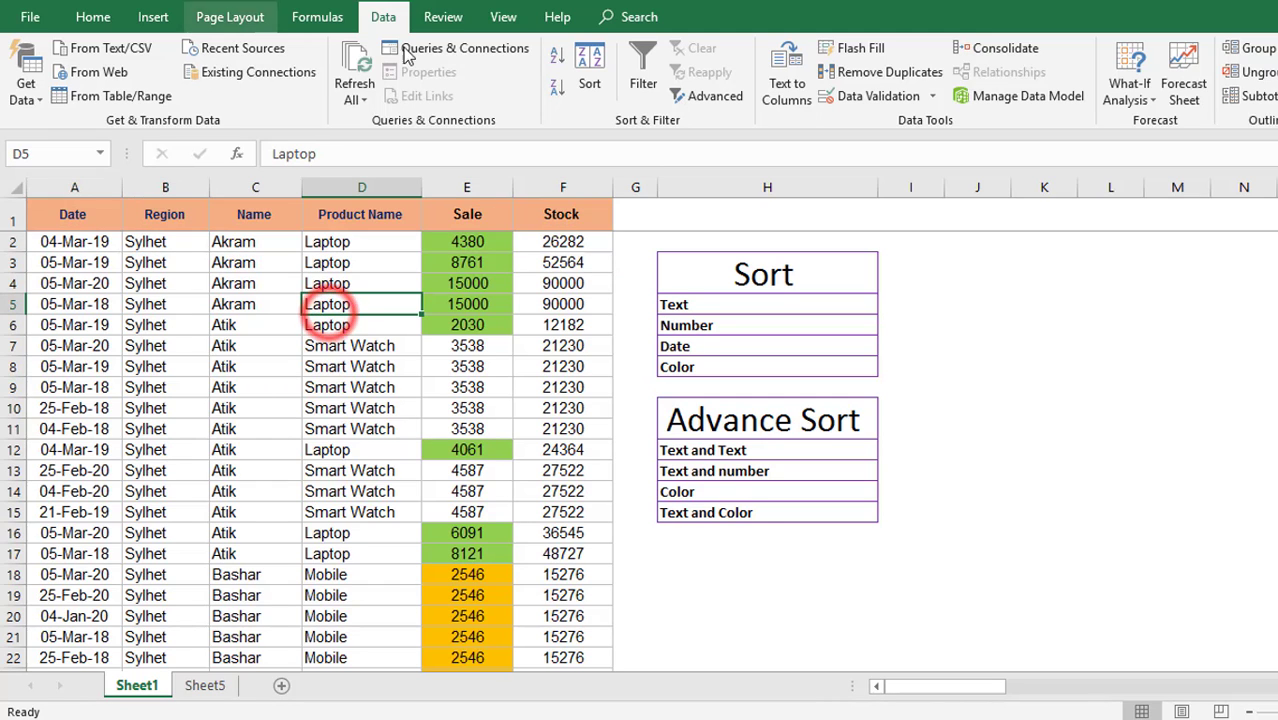
click(591, 68)
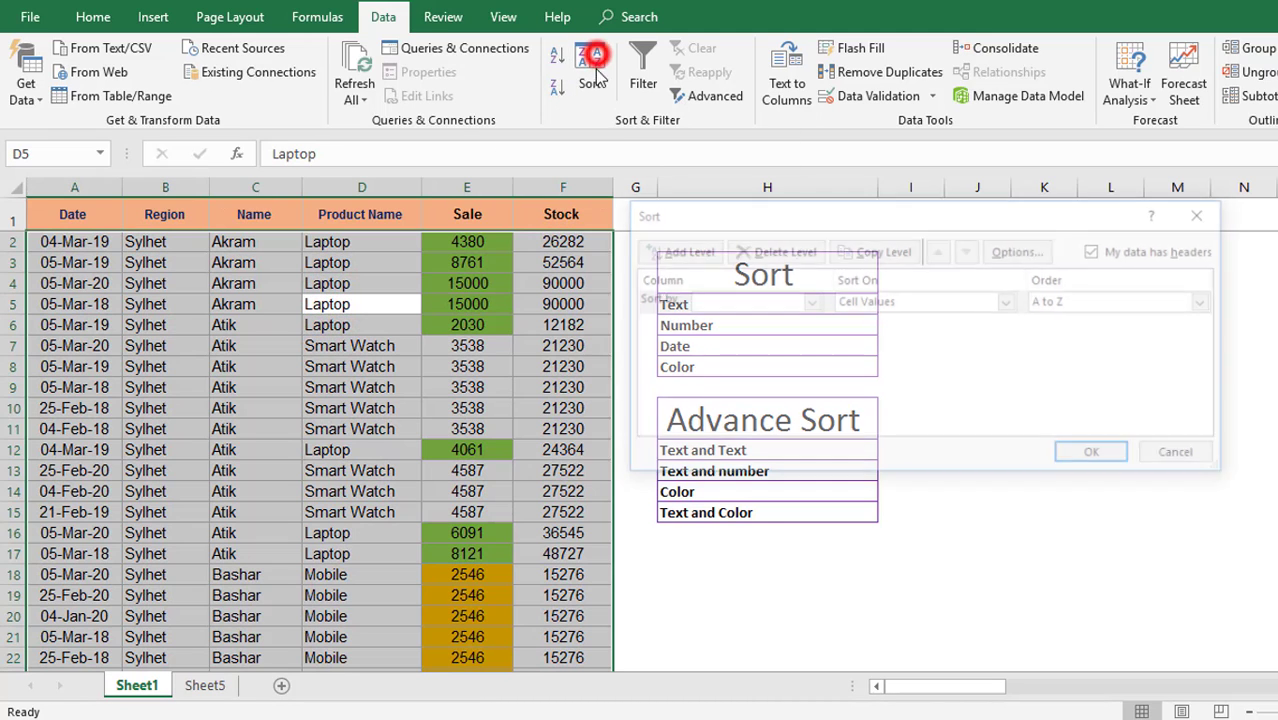
drag(903, 208, 967, 204)
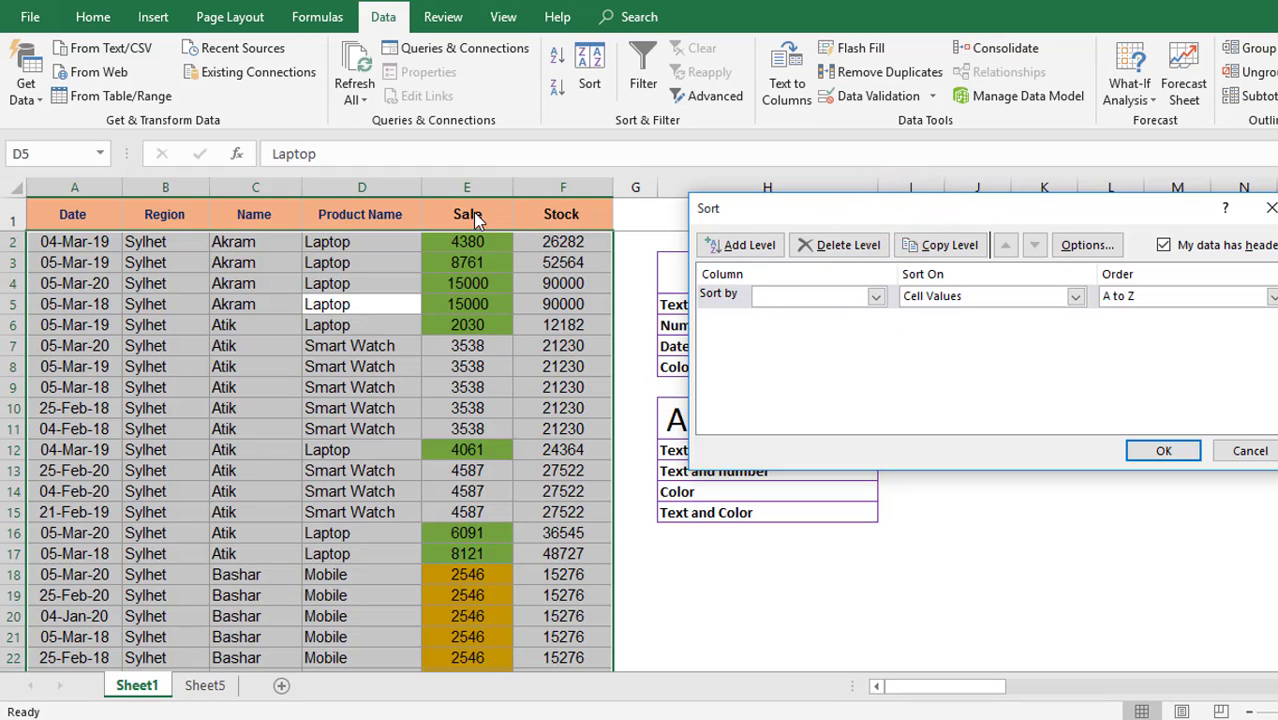
click(876, 297)
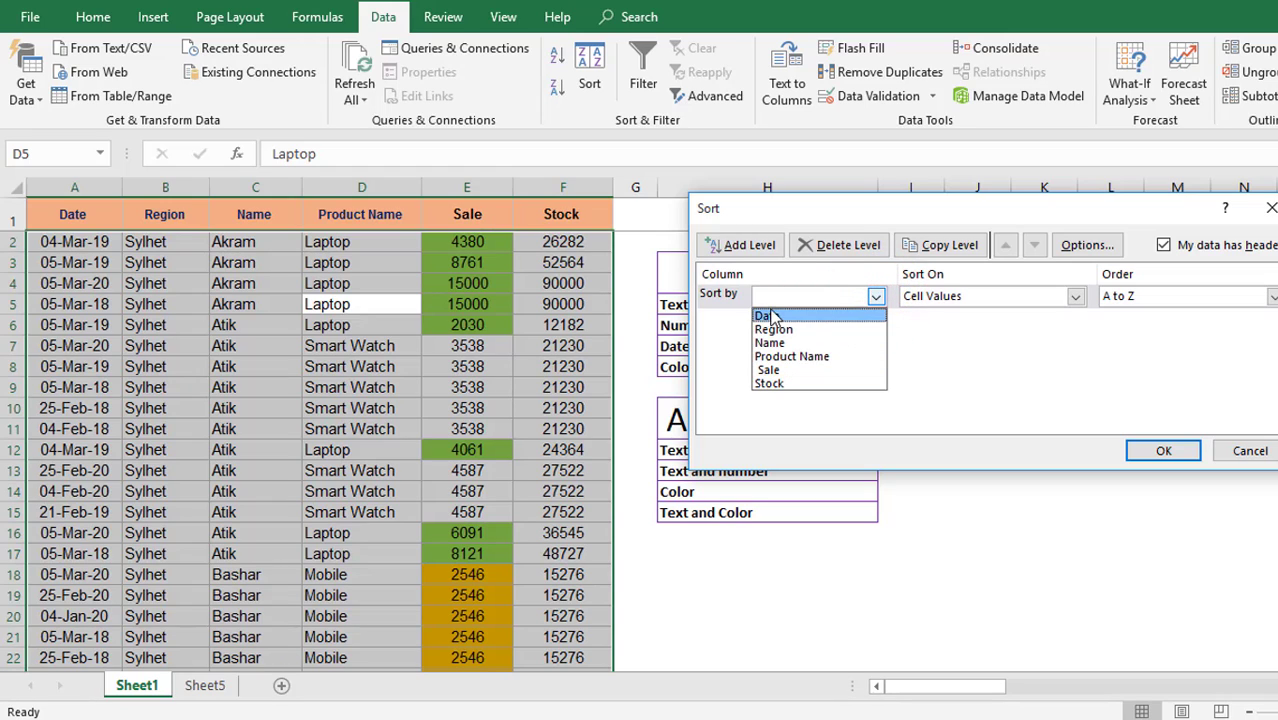
click(768, 369)
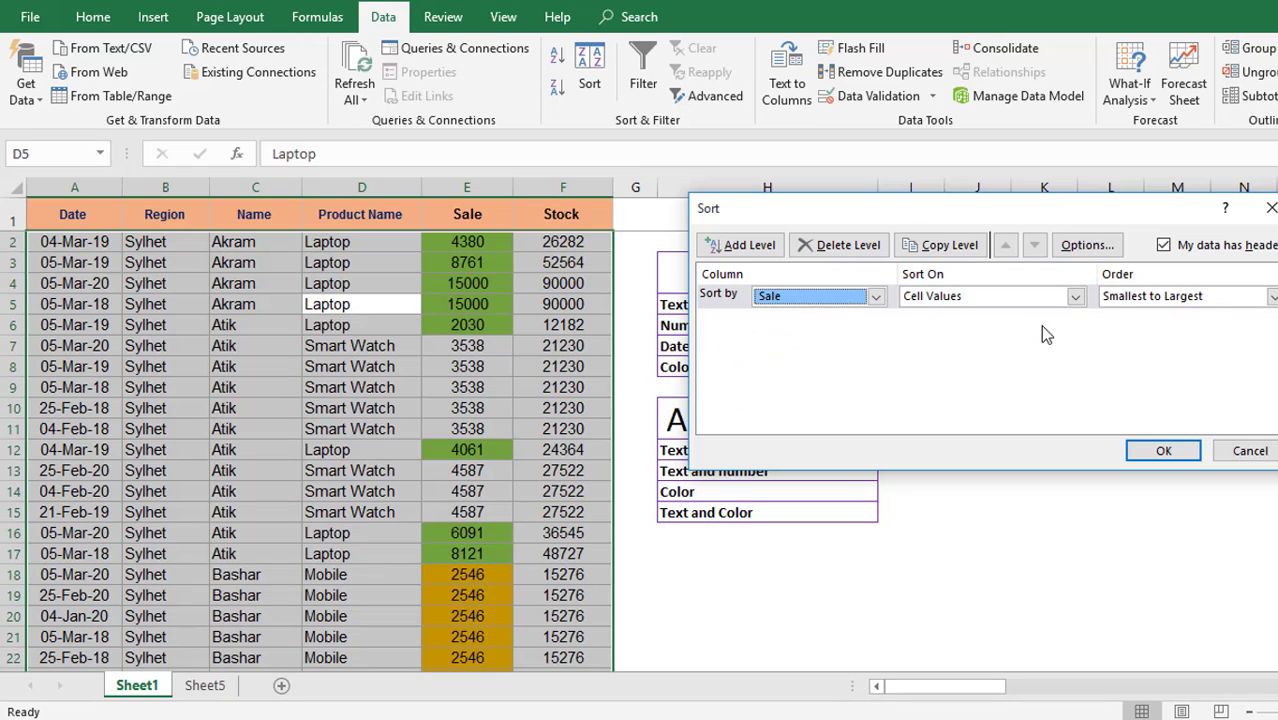
Sort the Sale column on Cell Color with yellow cells On Top and apply the sort.
click(1076, 297)
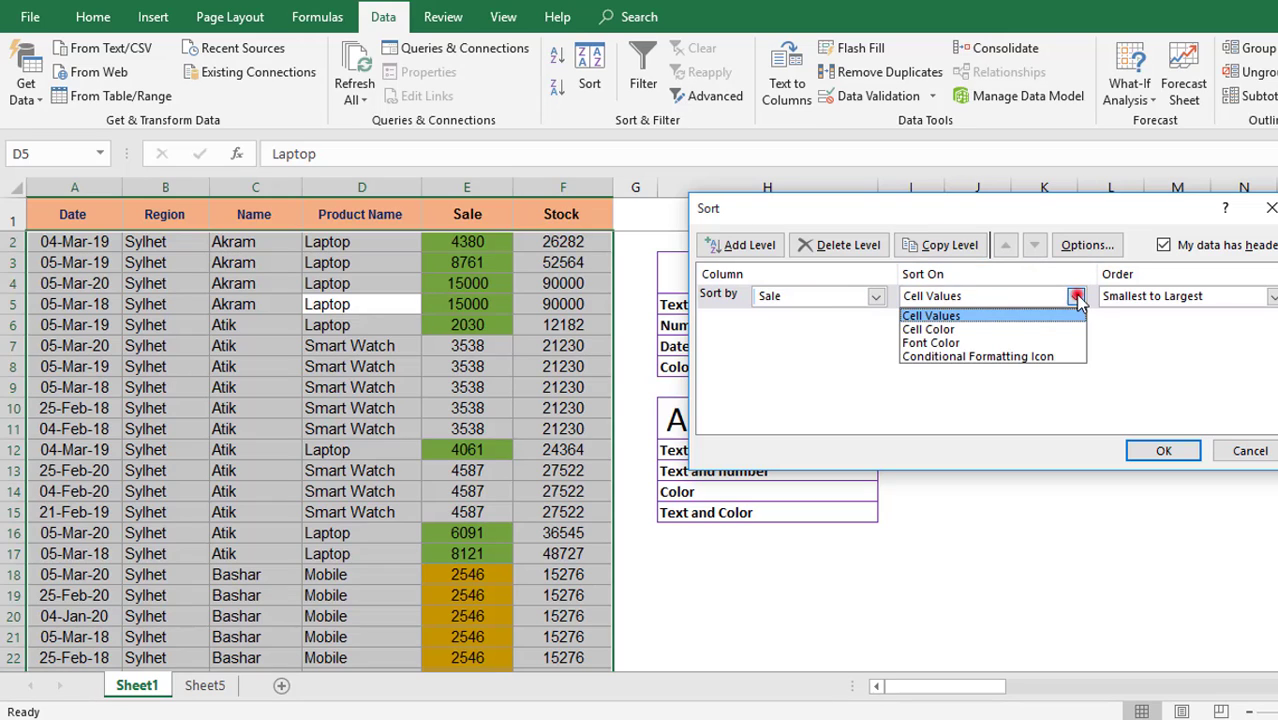
click(948, 330)
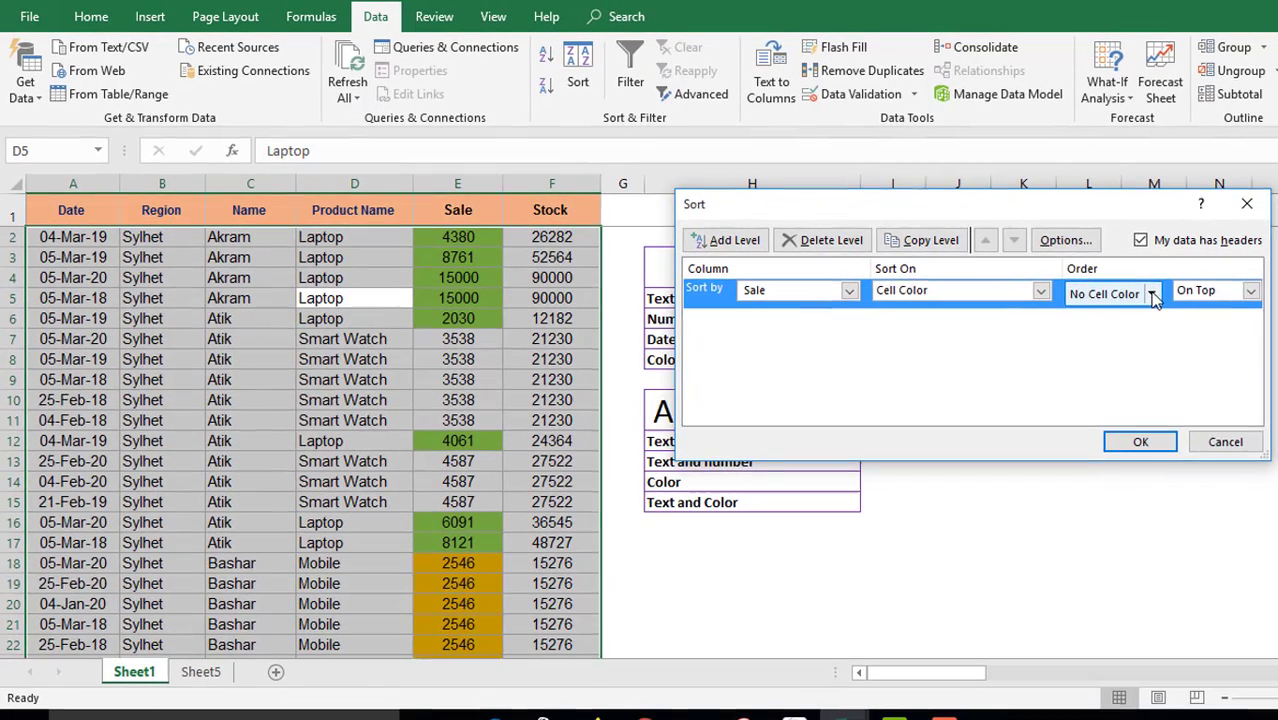
click(1174, 301)
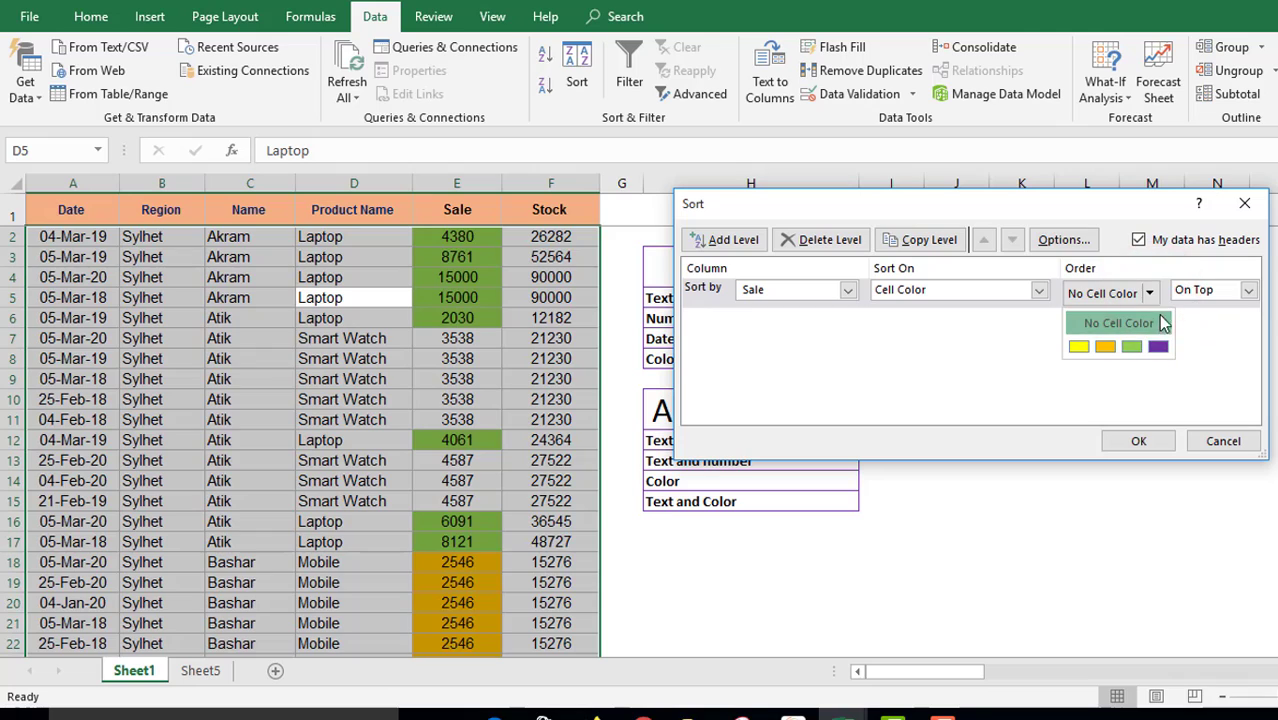
click(1152, 296)
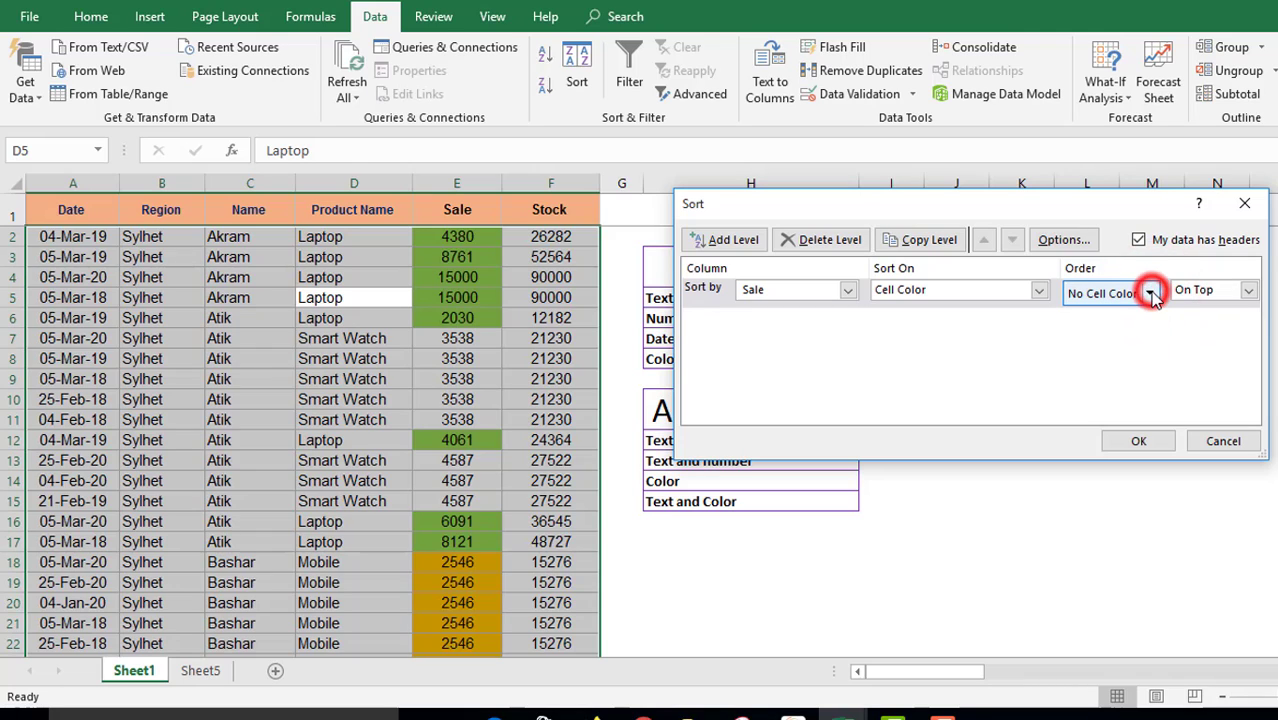
click(1249, 291)
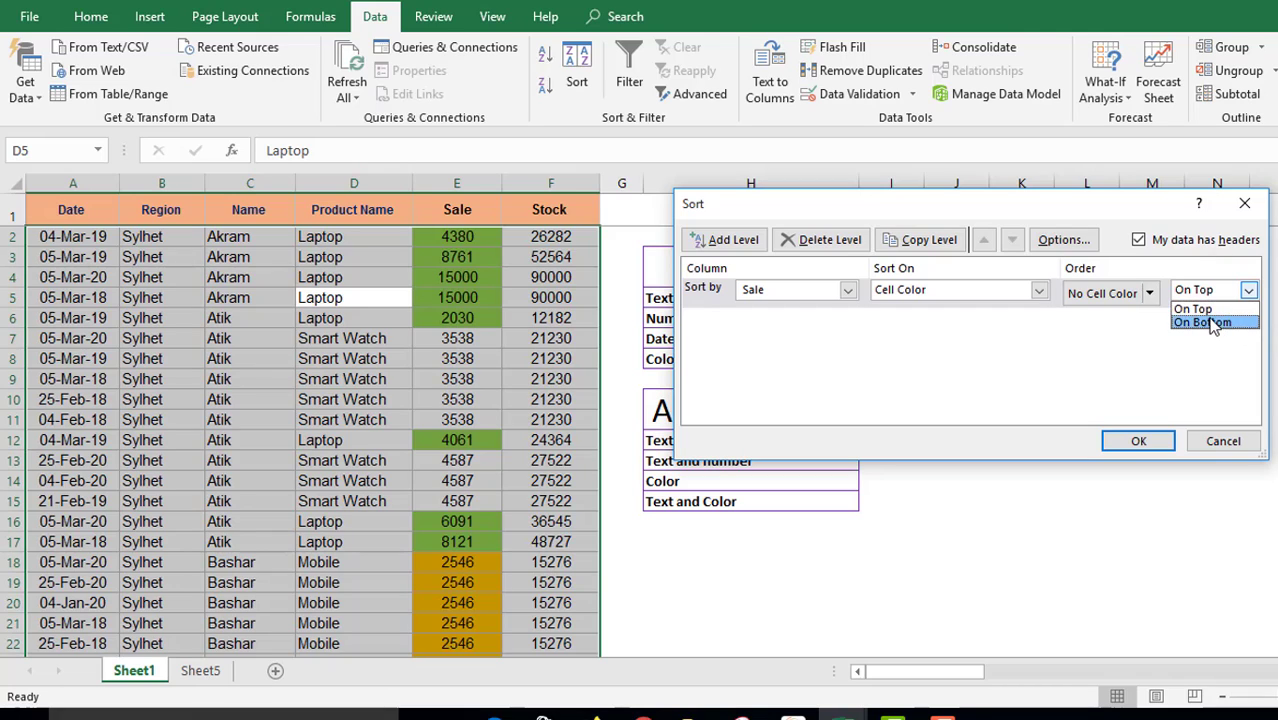
click(1212, 309)
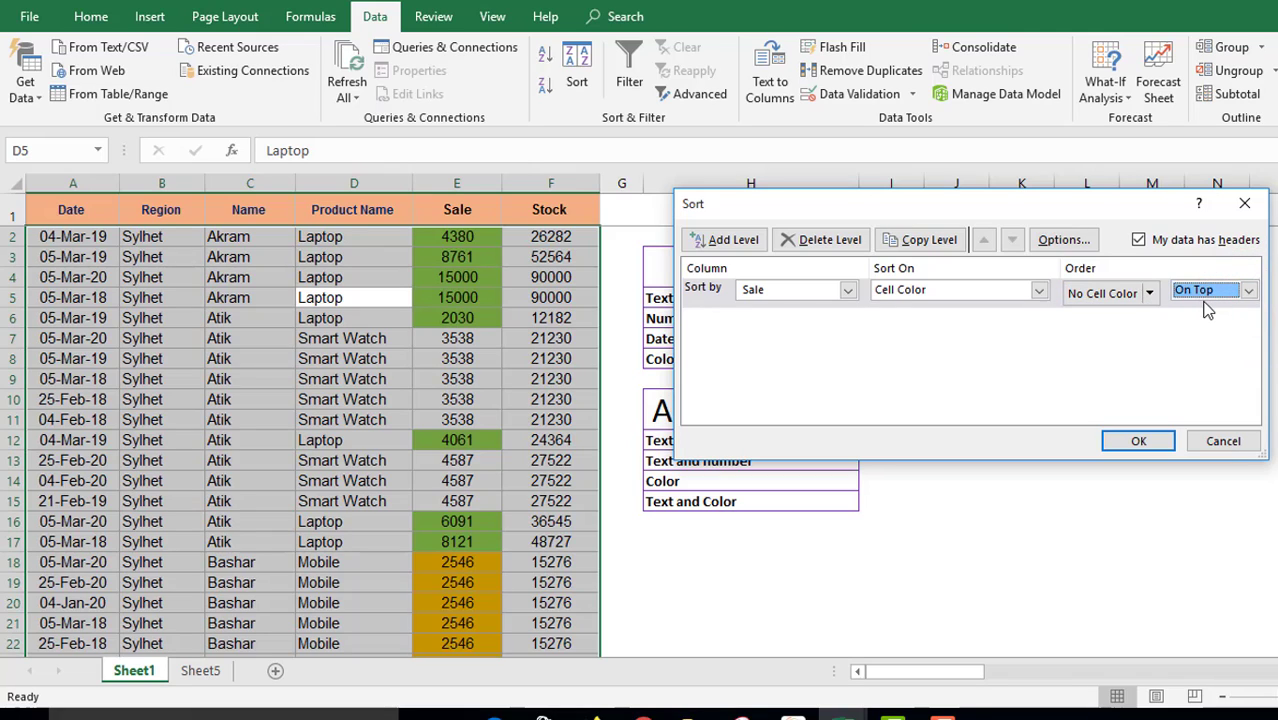
click(1150, 293)
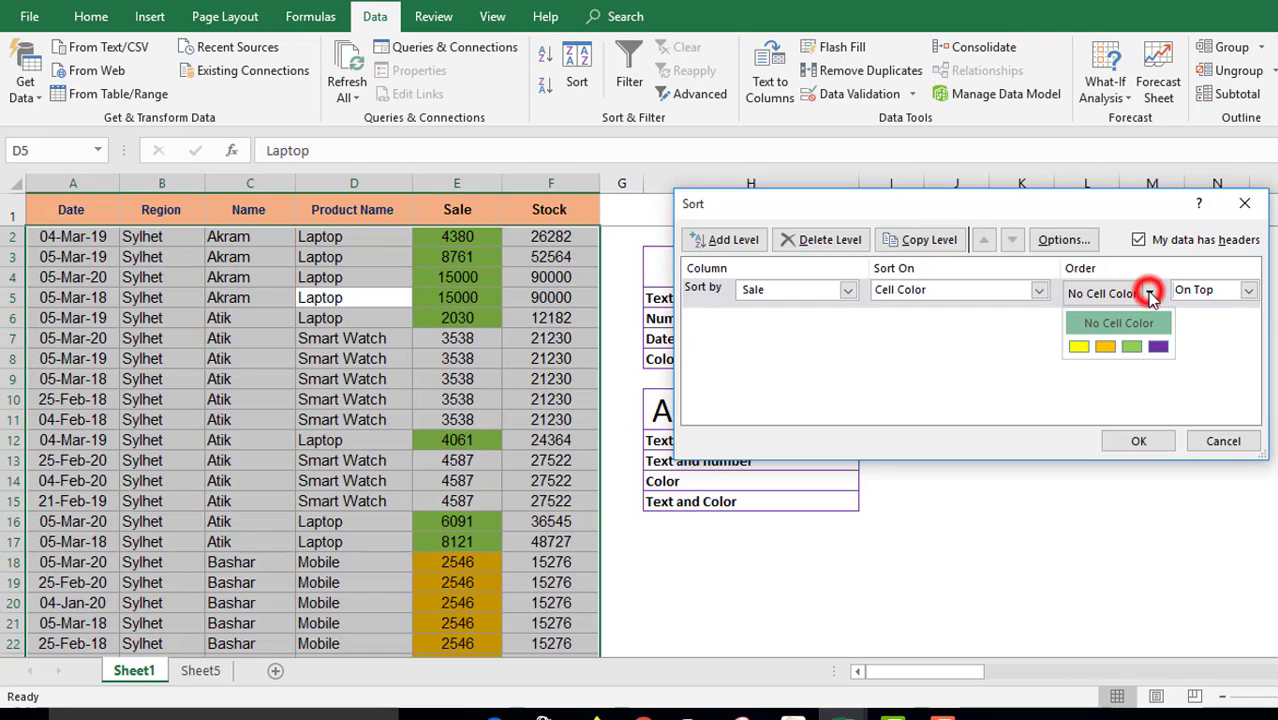
click(1079, 347)
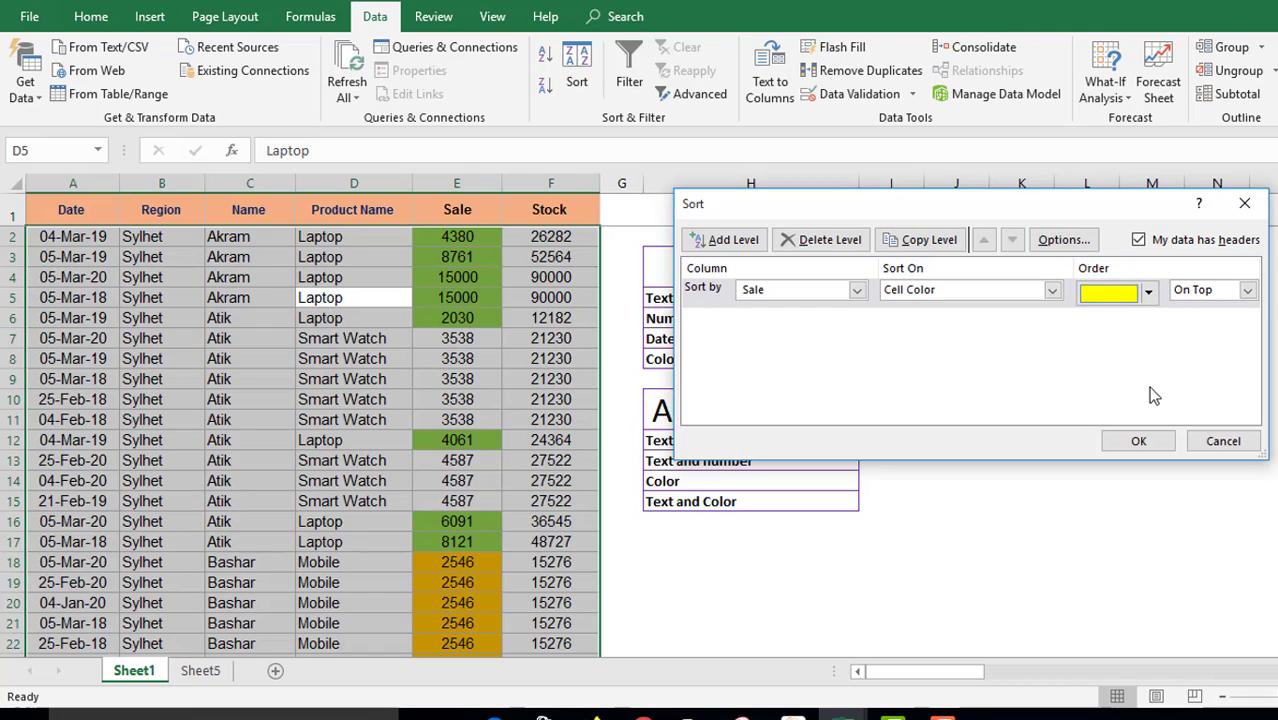
click(1138, 441)
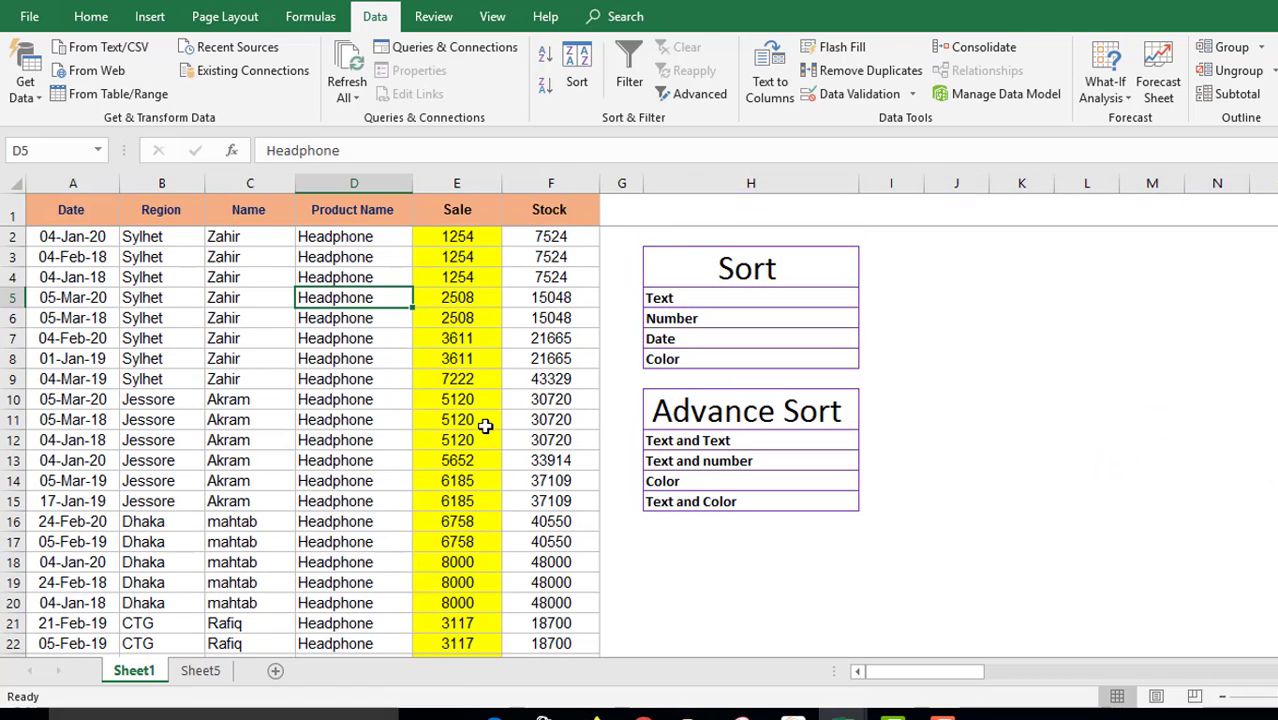
Examine how the cell colors are arranged down the Sale column.
click(449, 235)
scroll(468, 375, down, 17)
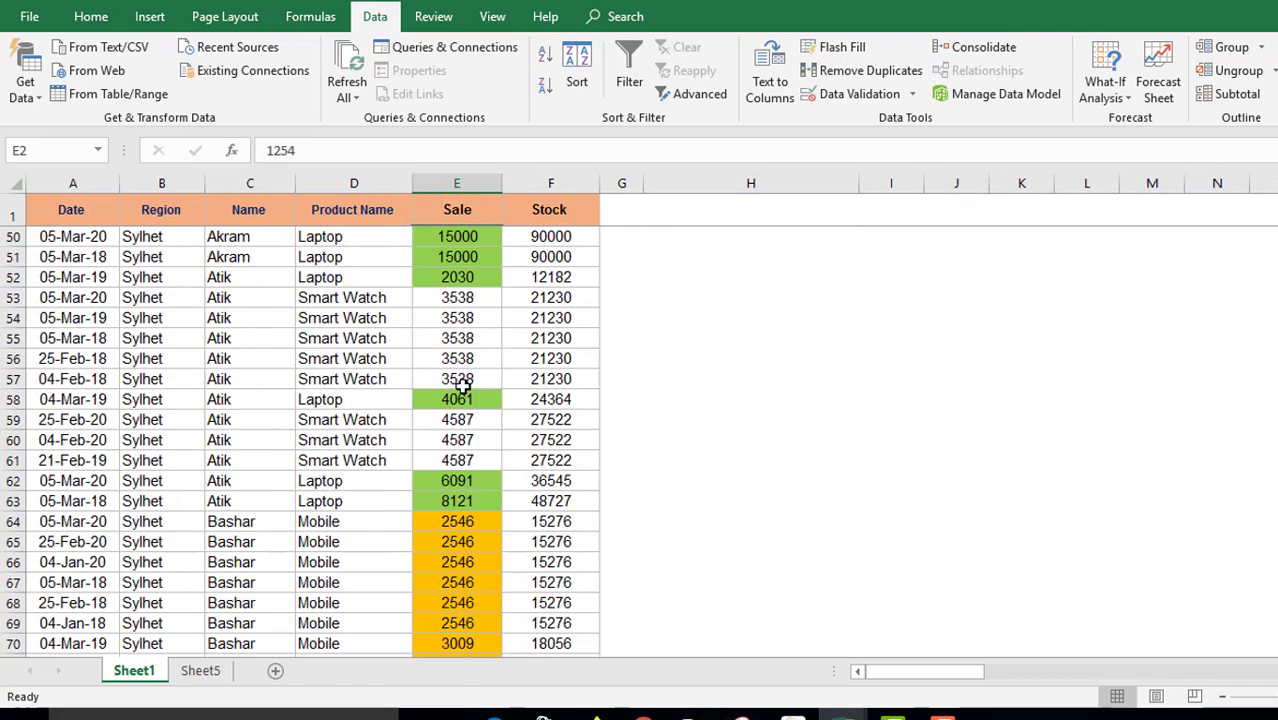
scroll(462, 396, down, 20)
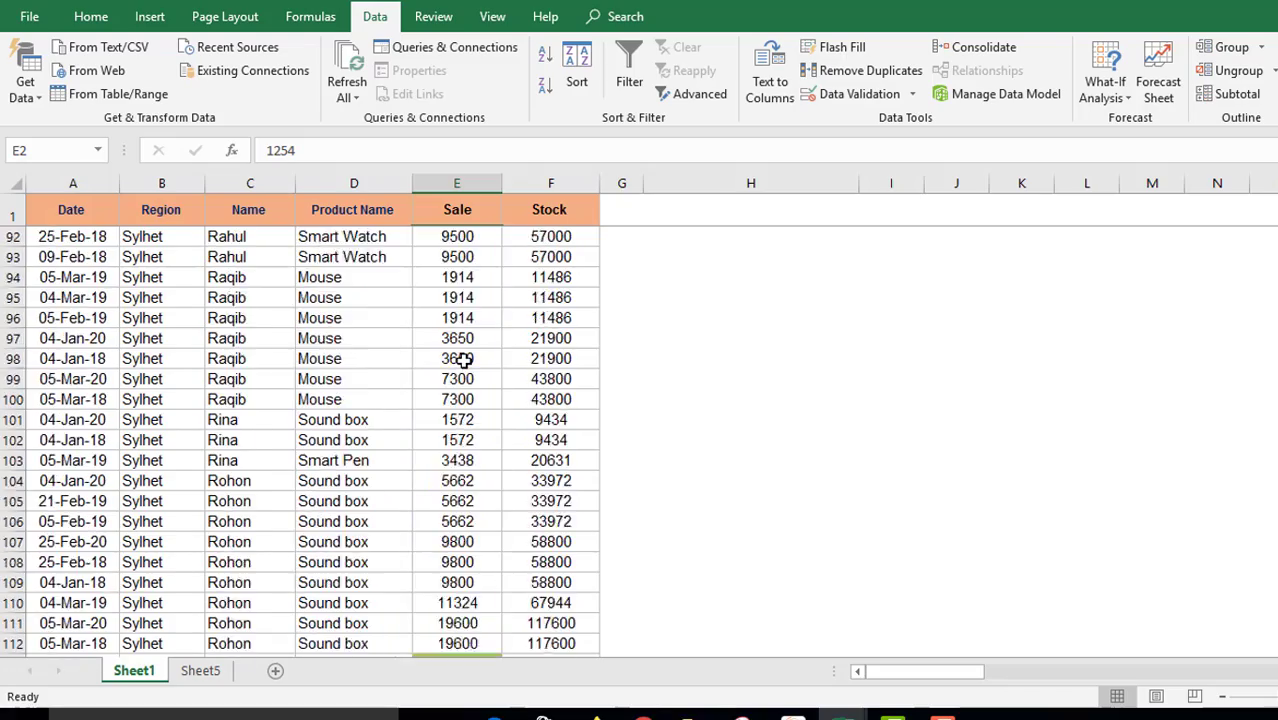
scroll(464, 360, down, 20)
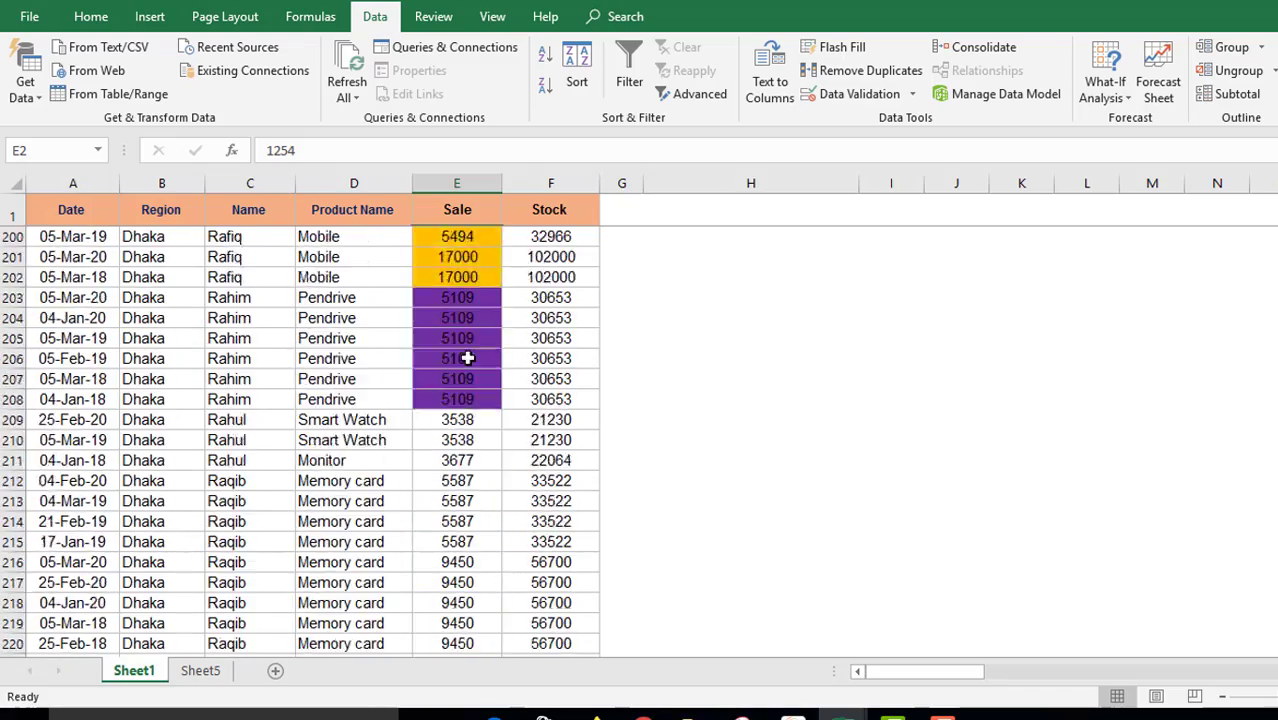
Re-sort the table by the Sale column on Cell Color with No Cell Color cells On Top.
key(ctrl+BackSpace)
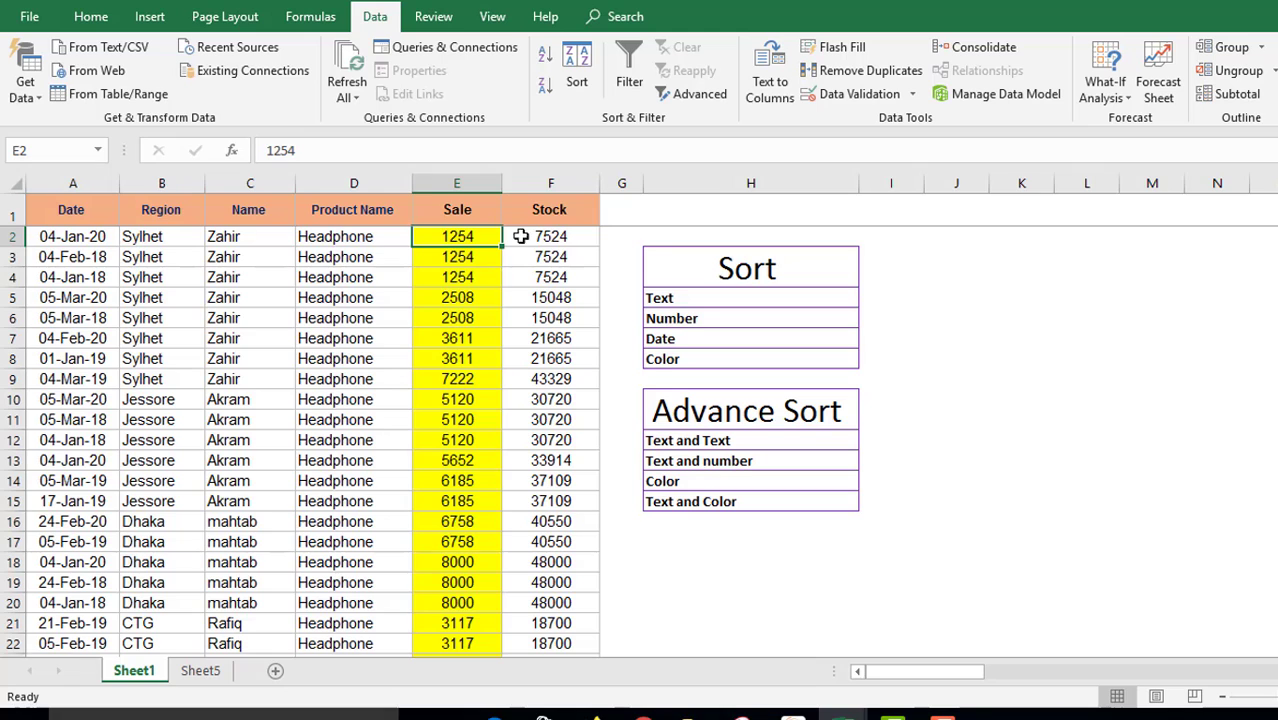
click(576, 64)
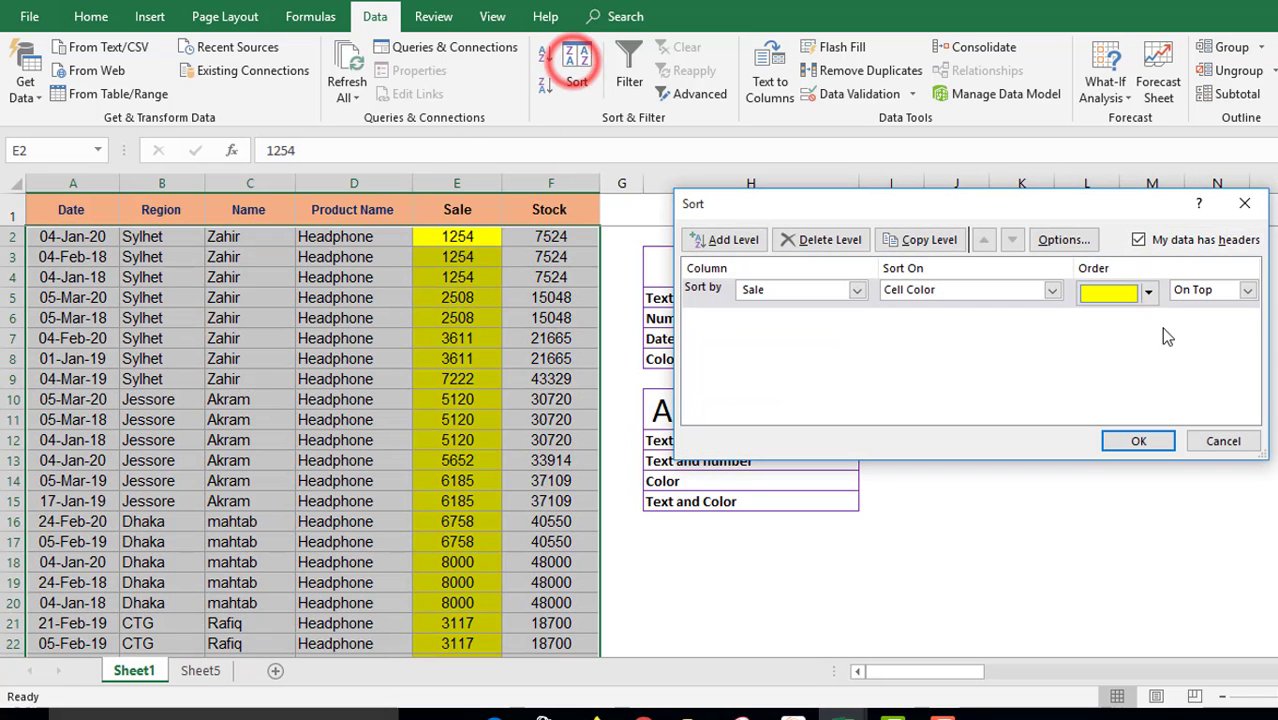
click(1149, 292)
click(1106, 323)
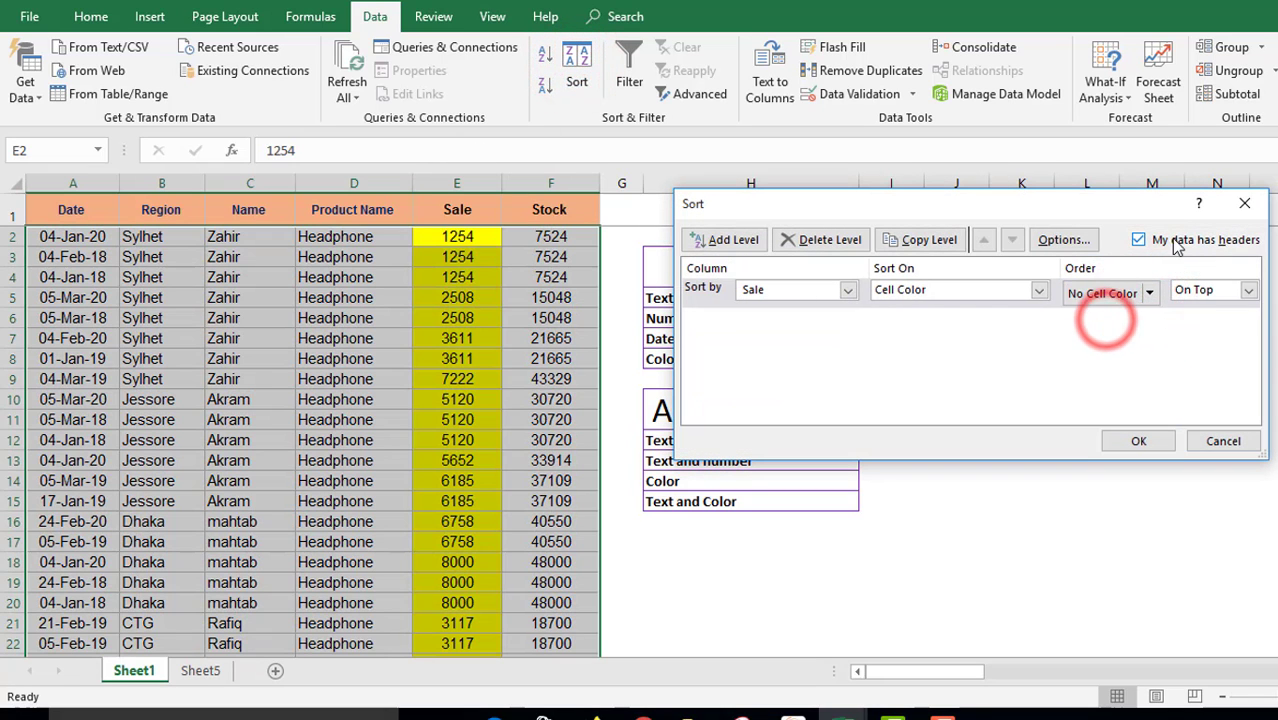
click(1136, 440)
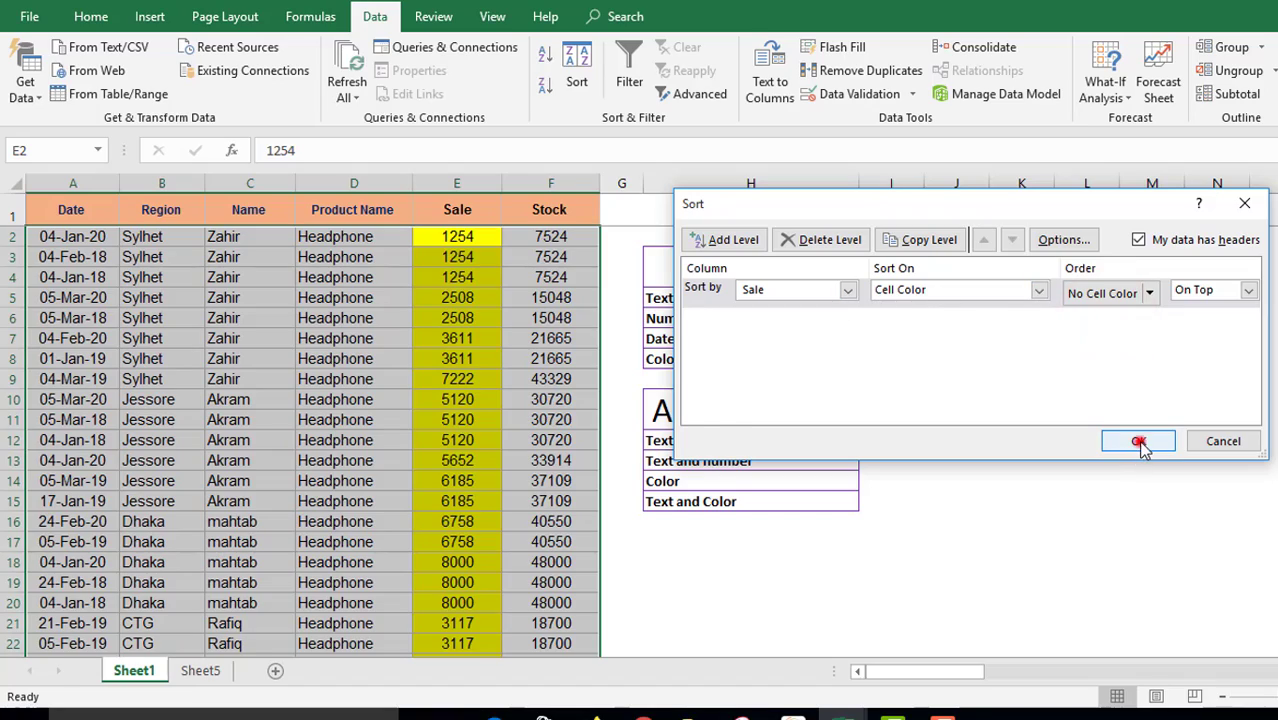
Examine how uncolored and colored cells are arranged down the Sale column.
scroll(483, 390, down, 20)
scroll(483, 390, down, 15)
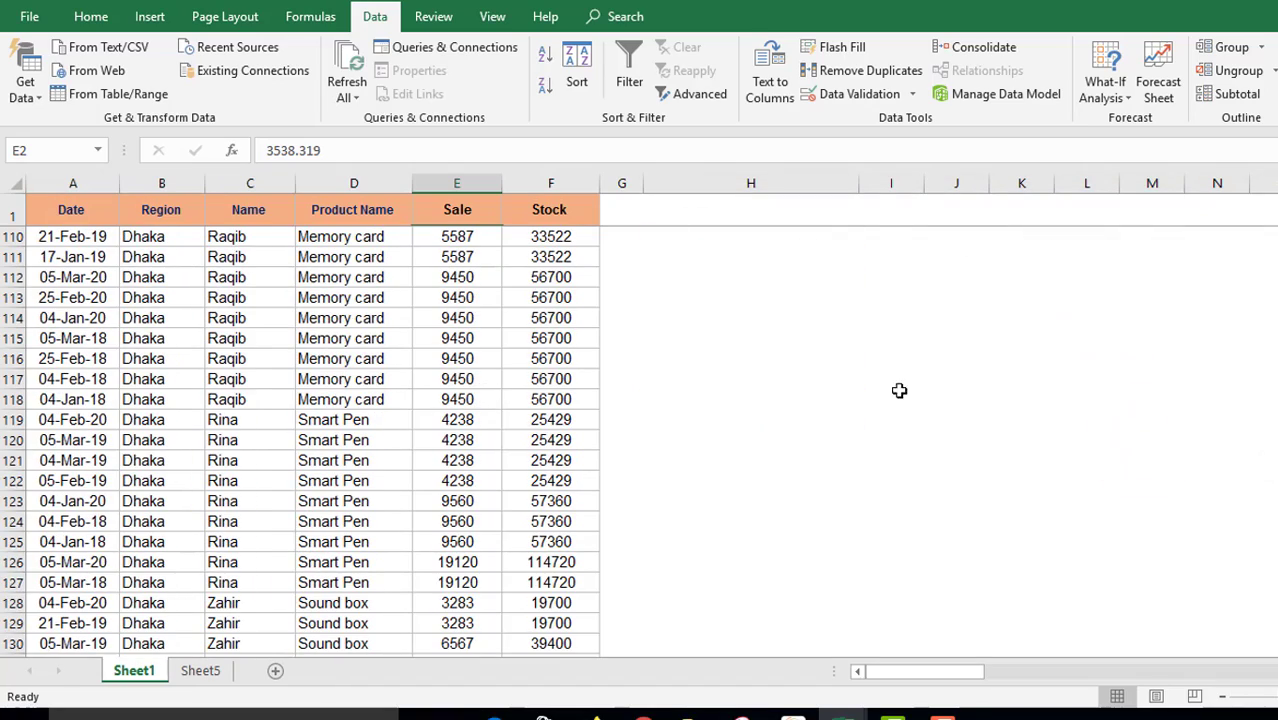
scroll(300, 440, down, 20)
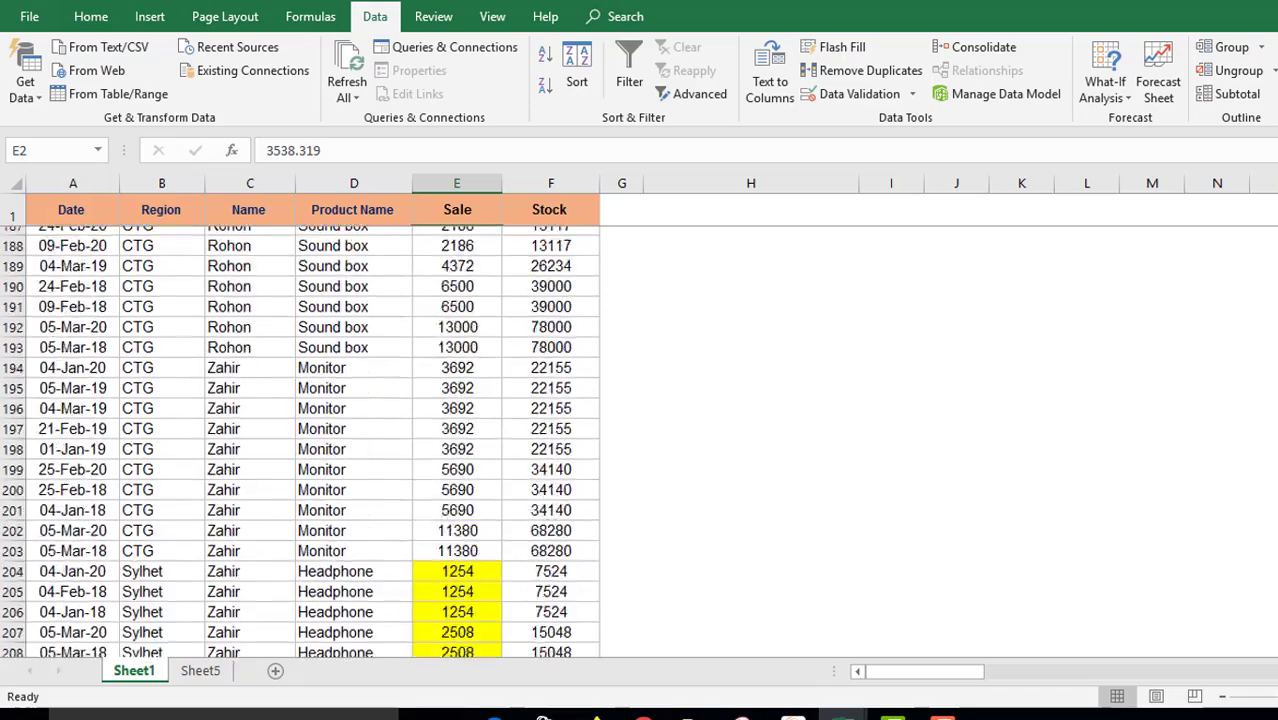
scroll(300, 440, down, 20)
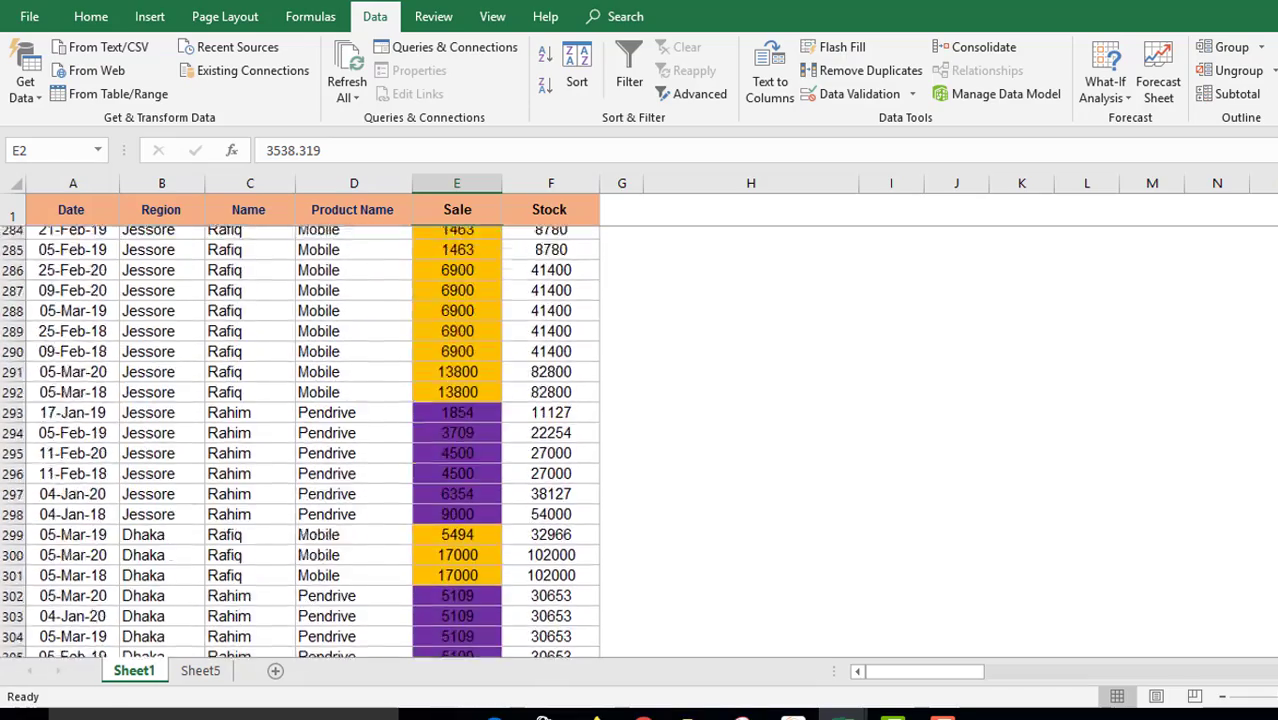
scroll(300, 440, up, 16)
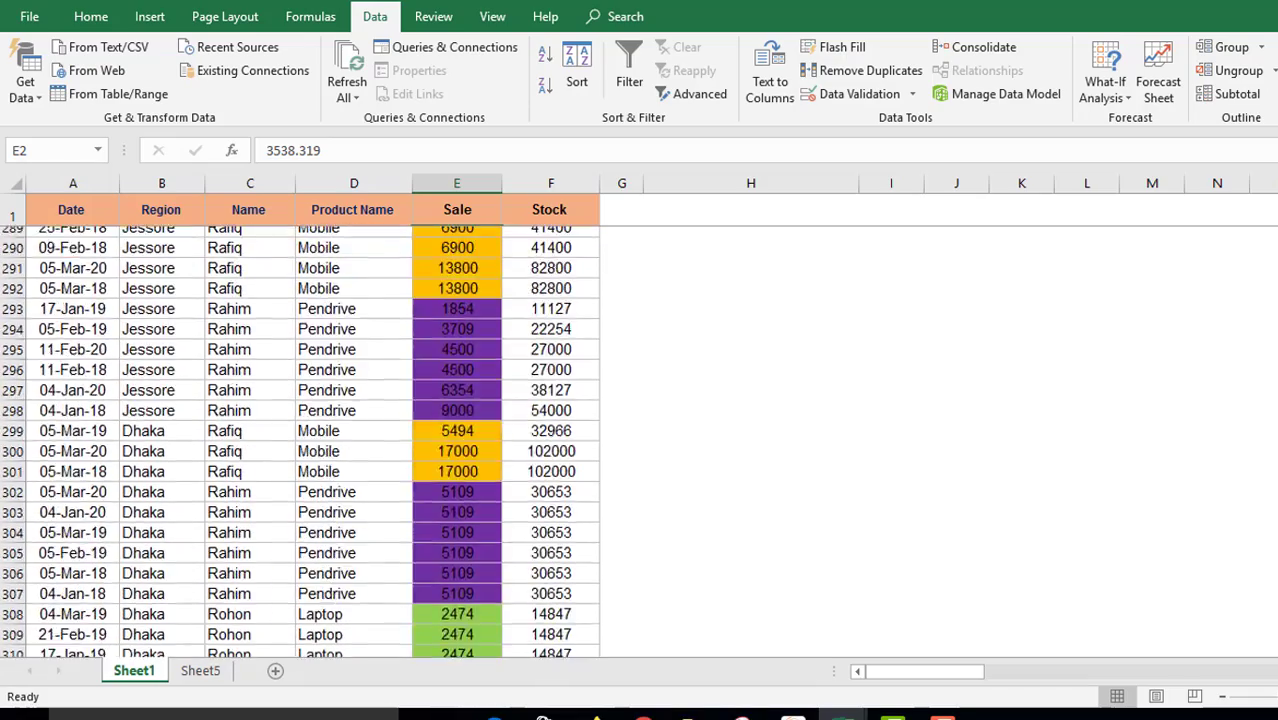
scroll(300, 440, up, 20)
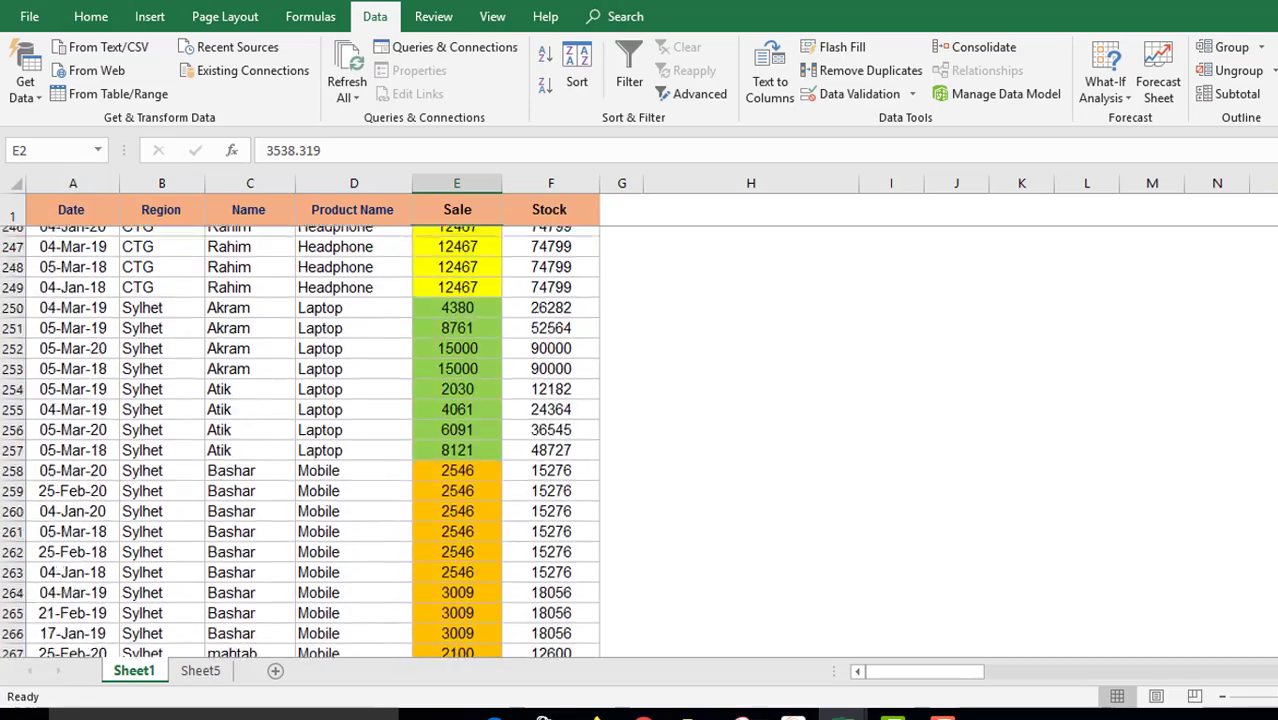
scroll(788, 536, up, 20)
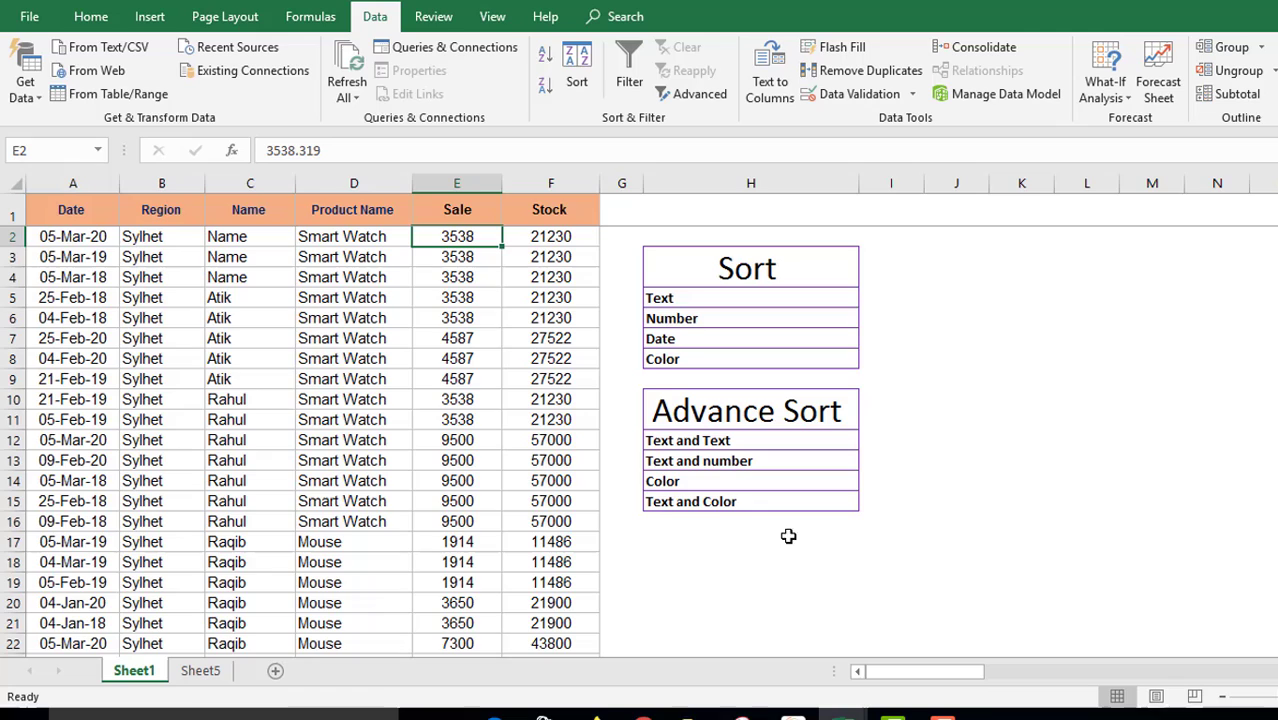
Review the Advance Sort and Sort topic lists beside the table.
click(705, 500)
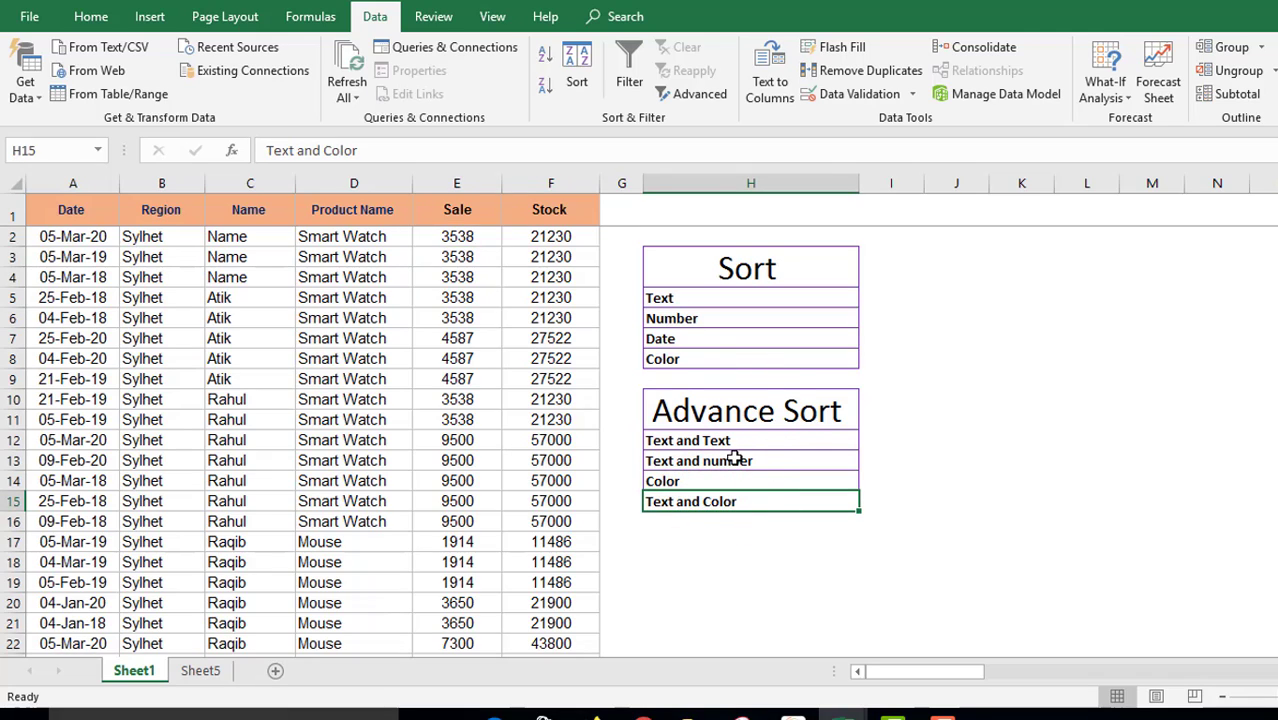
key(ctrl+Left)
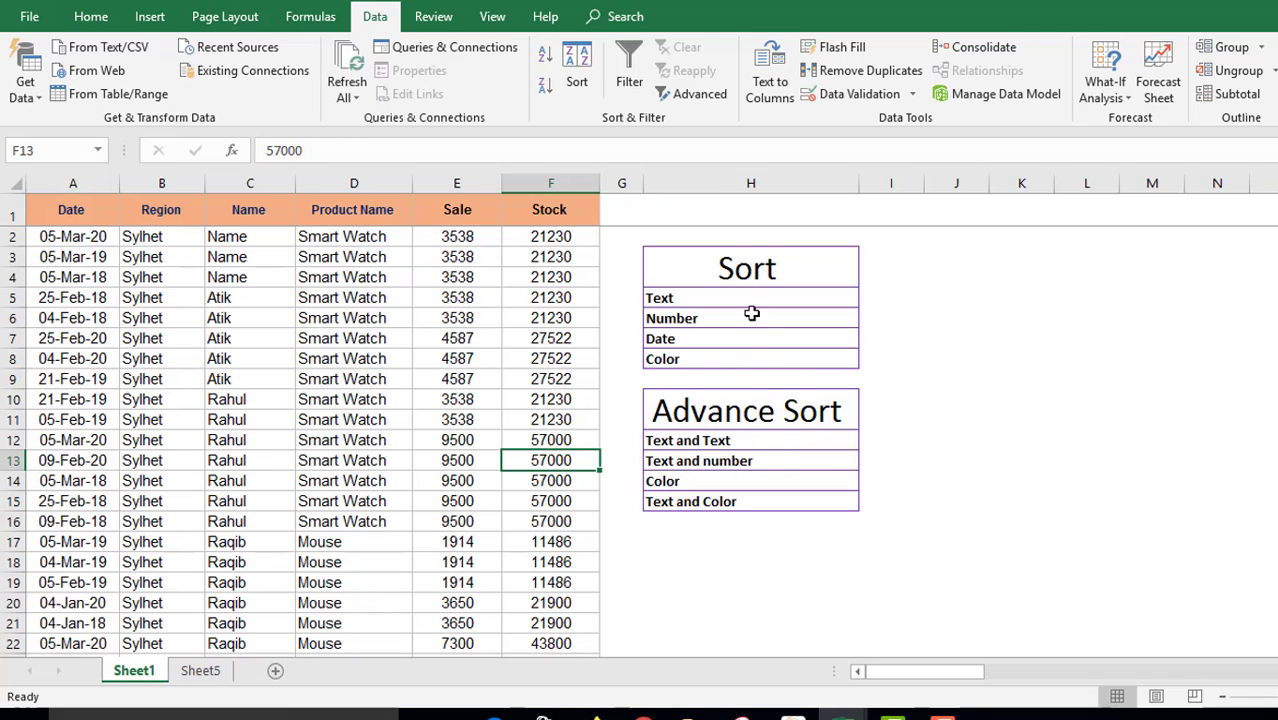
drag(735, 268, 765, 360)
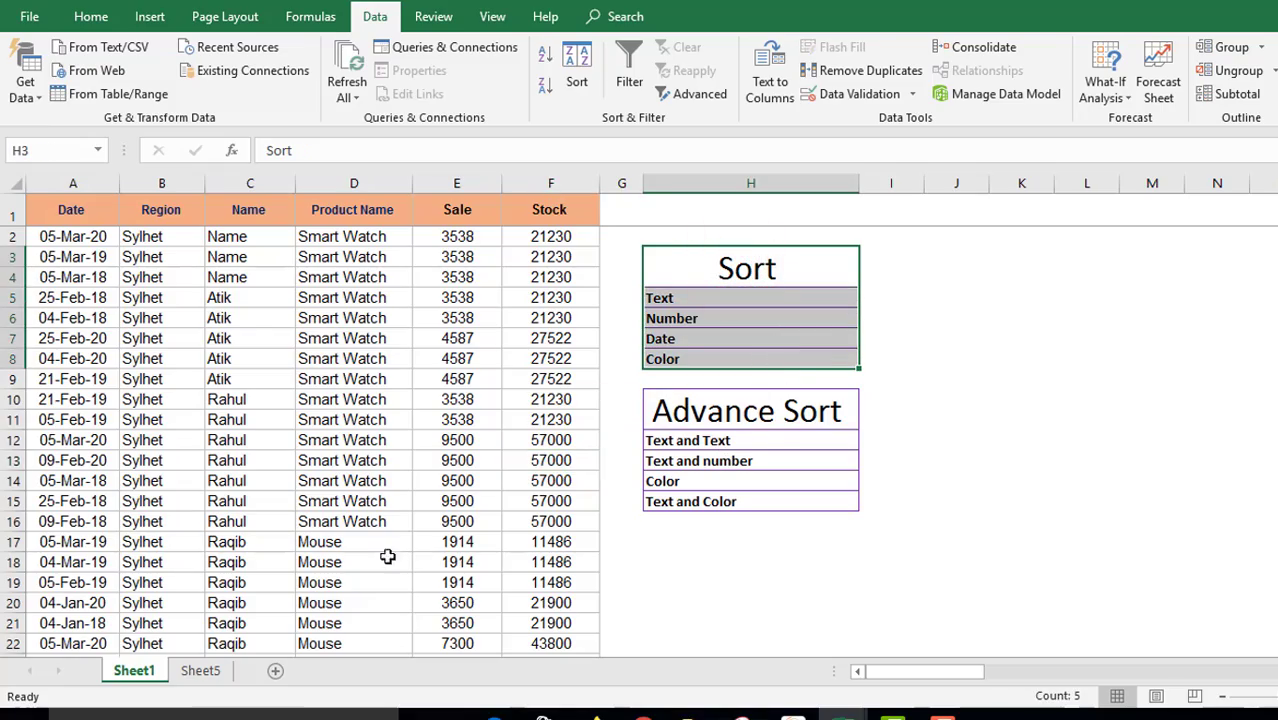
On Sheet5, sort the table by the Region column on Cell Values in A to Z order.
click(191, 666)
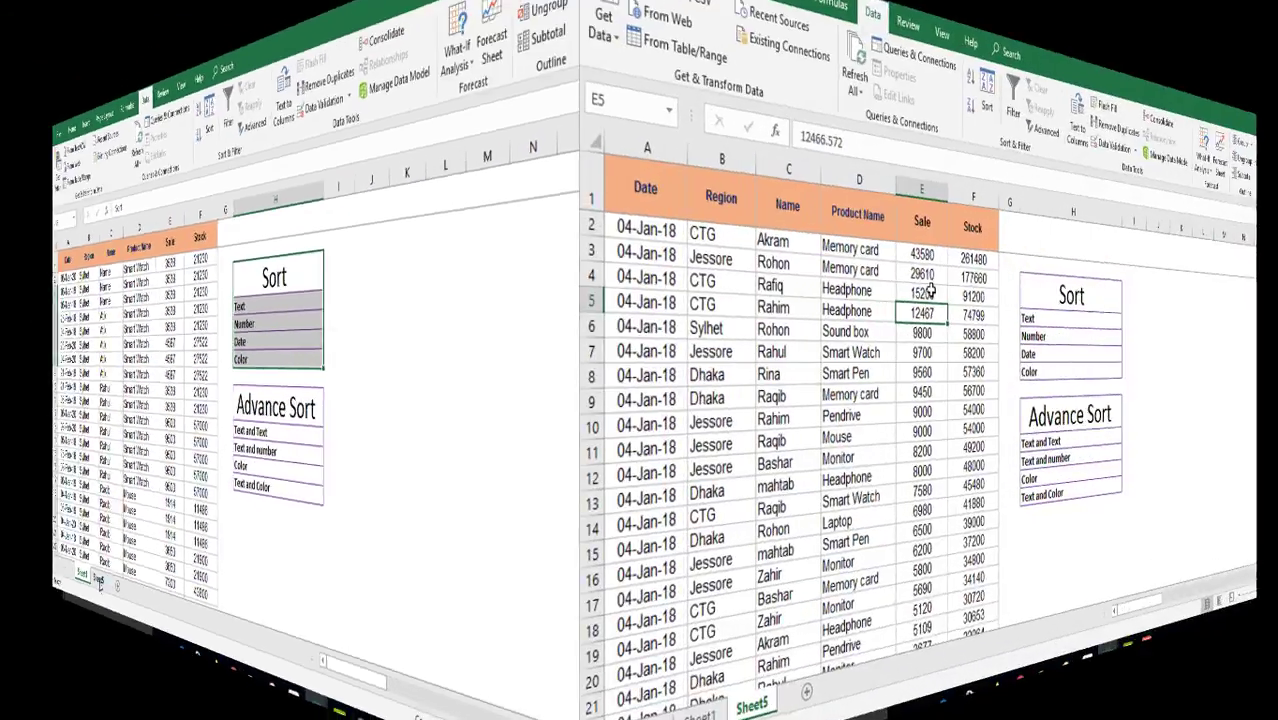
click(470, 252)
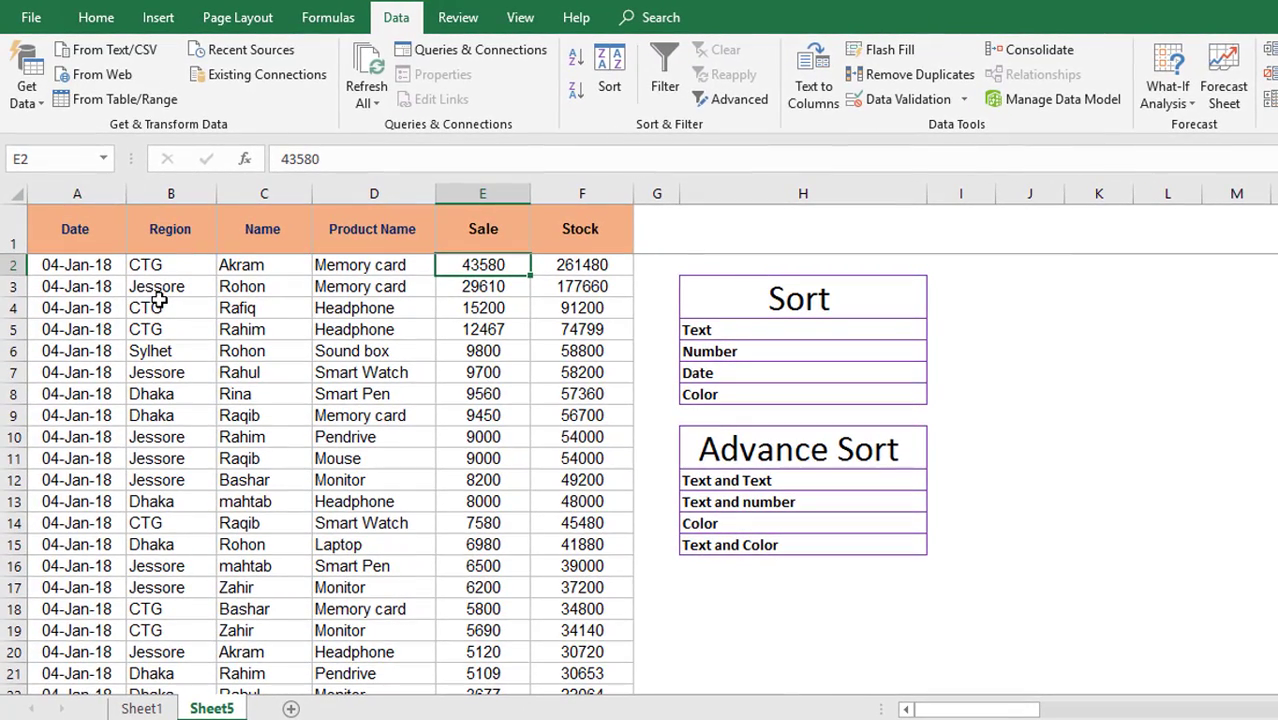
click(268, 281)
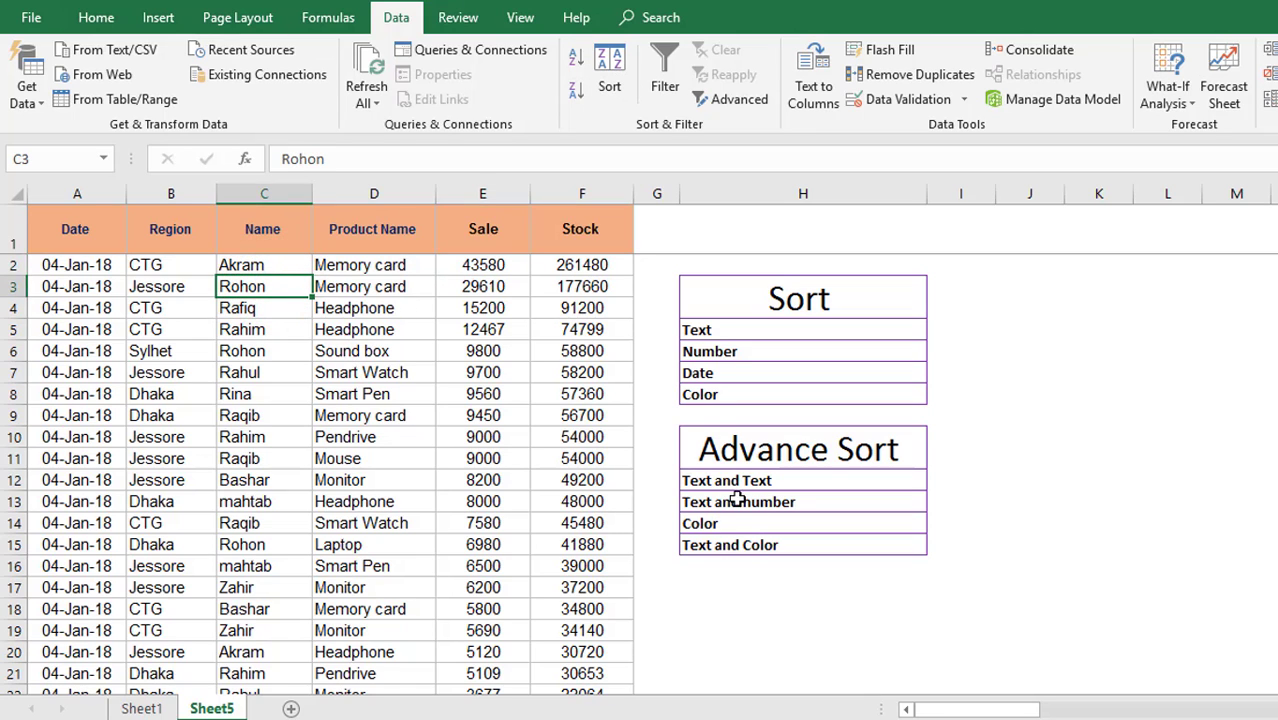
click(608, 60)
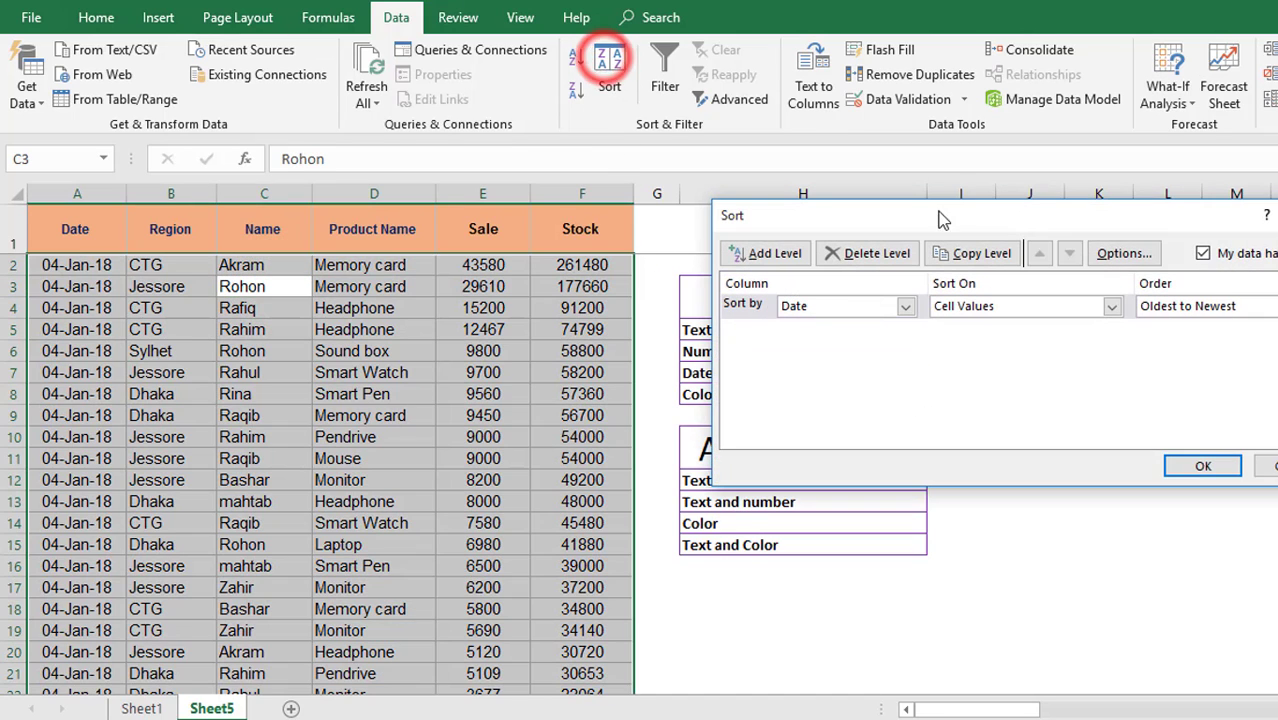
drag(897, 216, 990, 174)
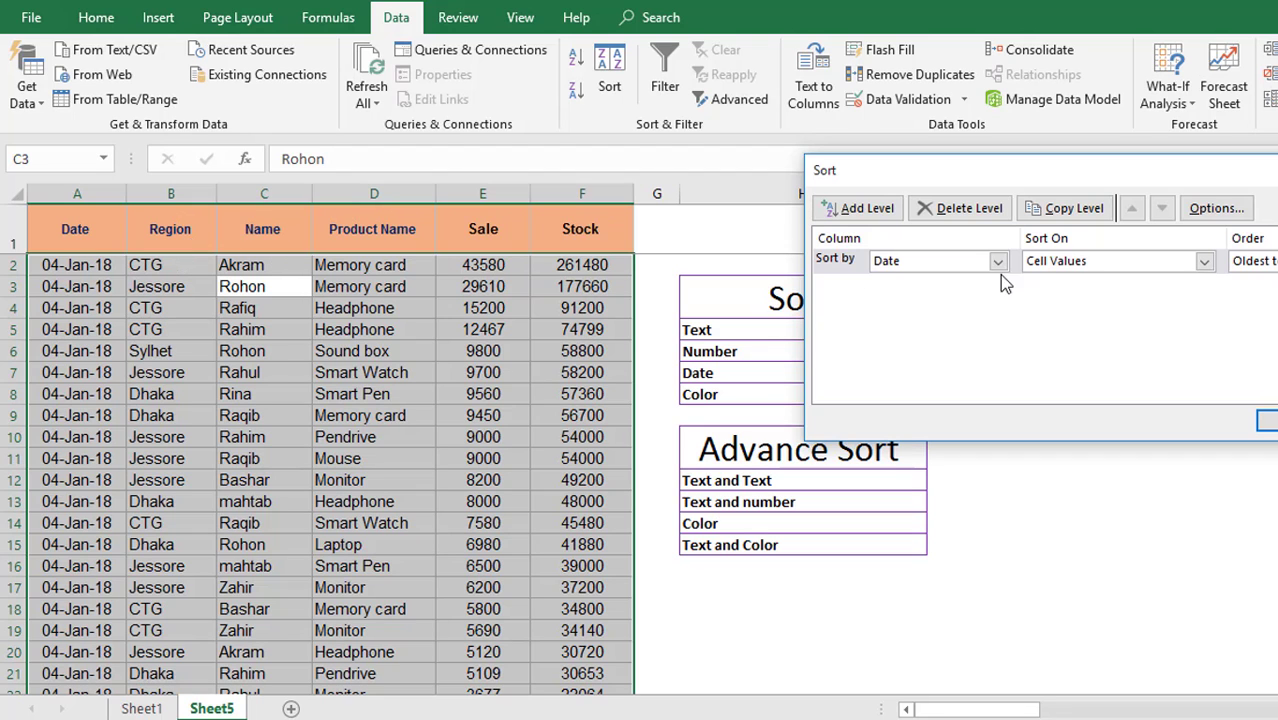
drag(1043, 180, 898, 178)
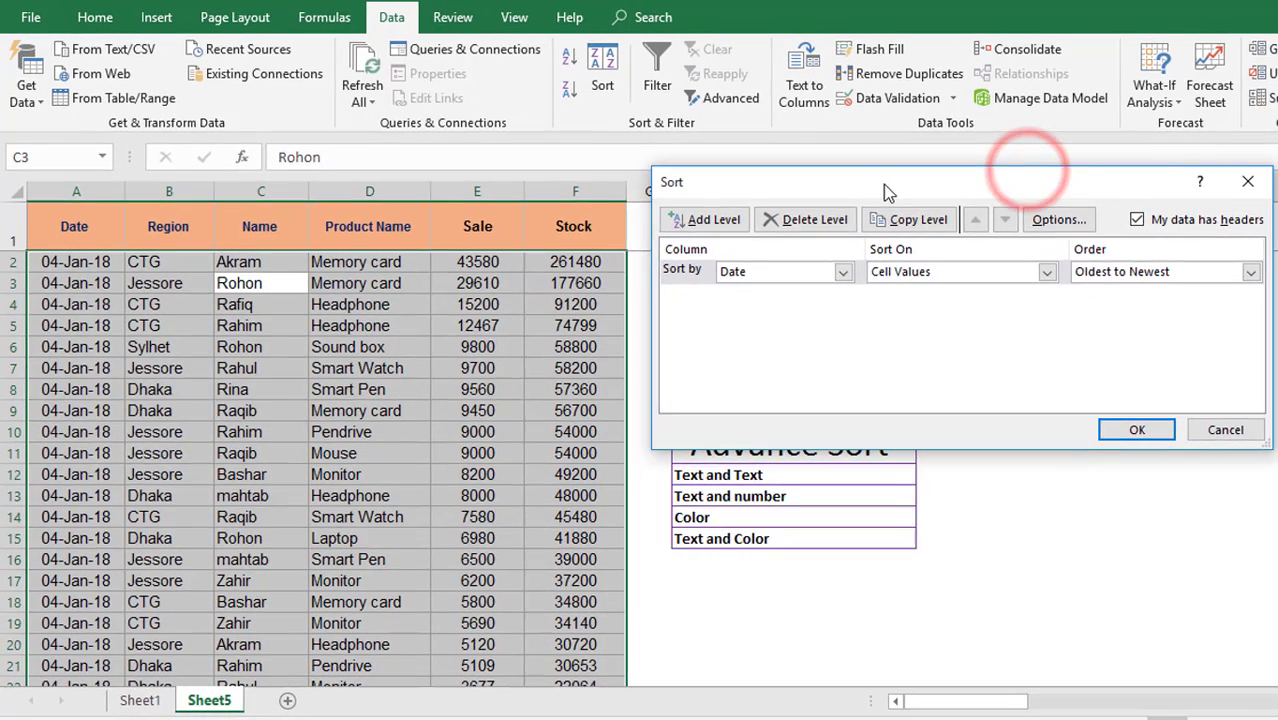
click(853, 275)
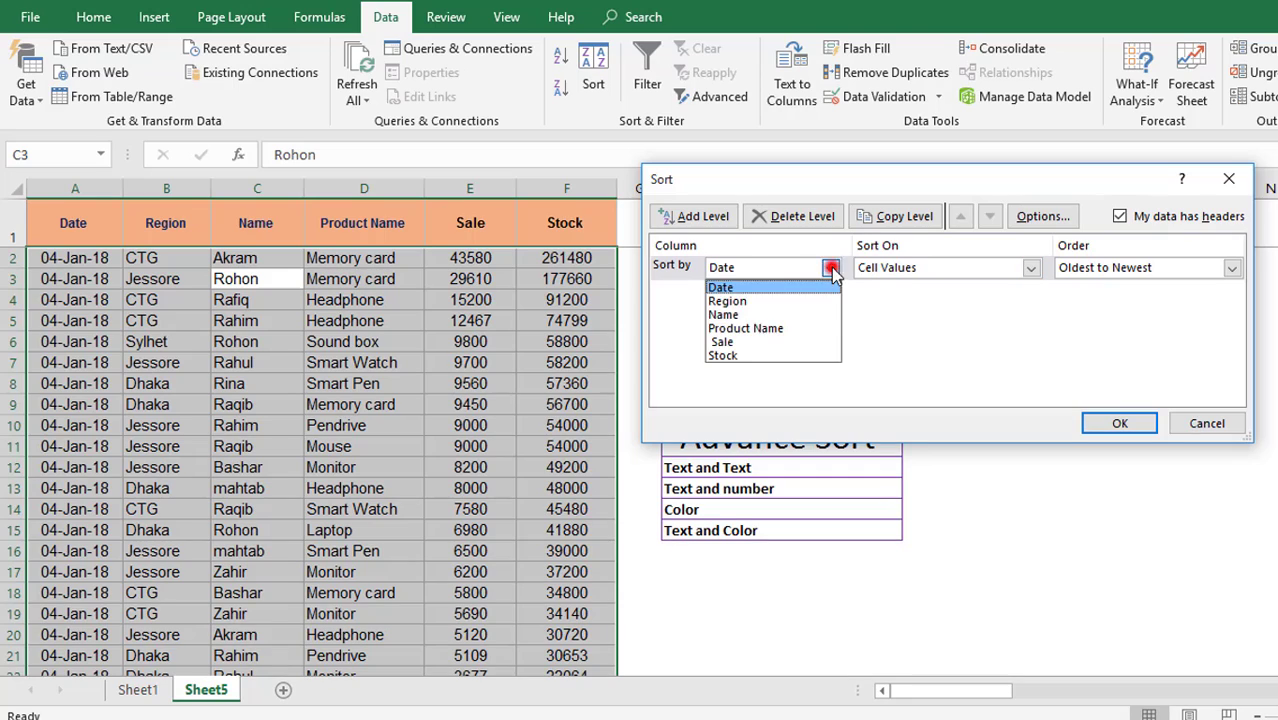
click(730, 302)
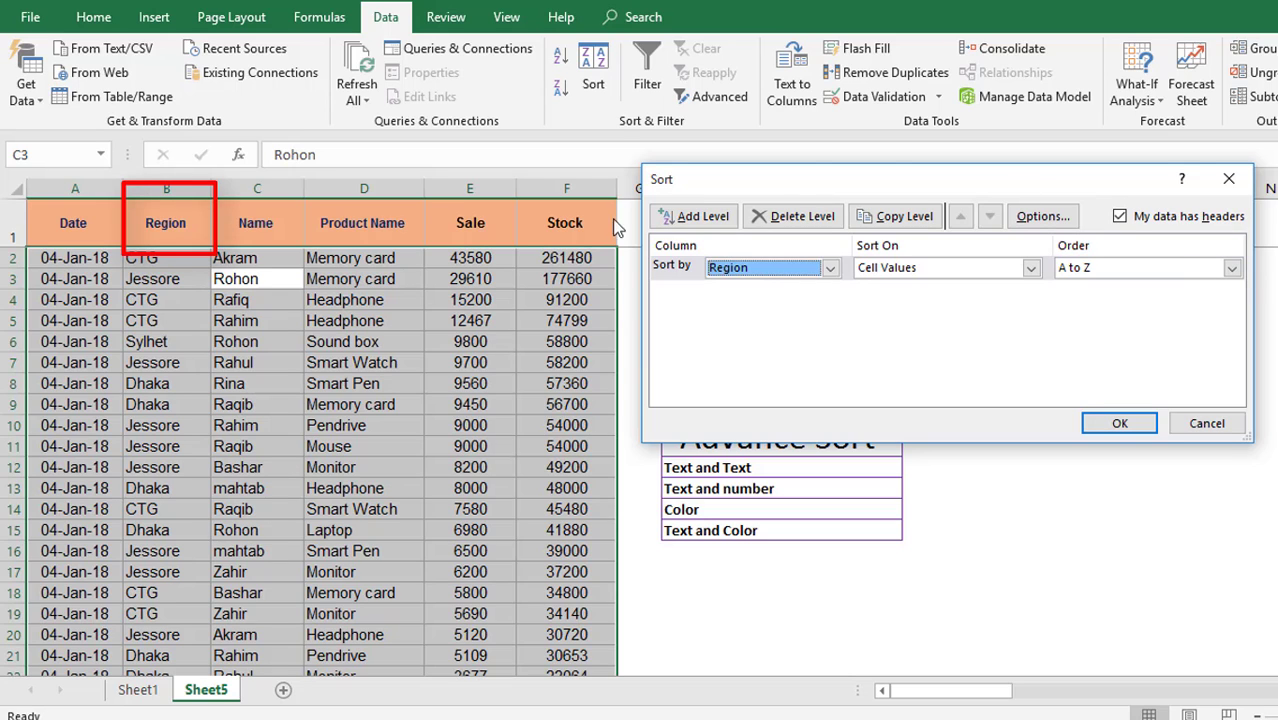
click(1118, 424)
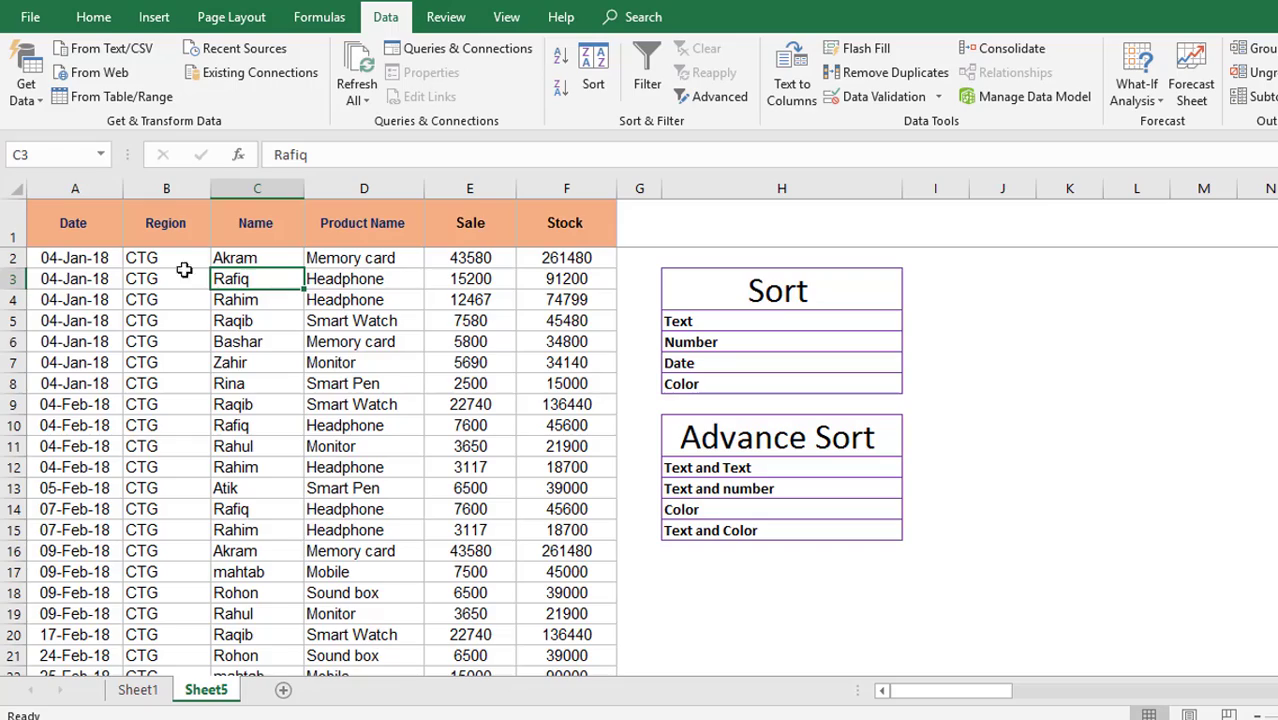
Examine the order of the regions down the Region column of the sorted table.
click(143, 258)
scroll(175, 380, down, 19)
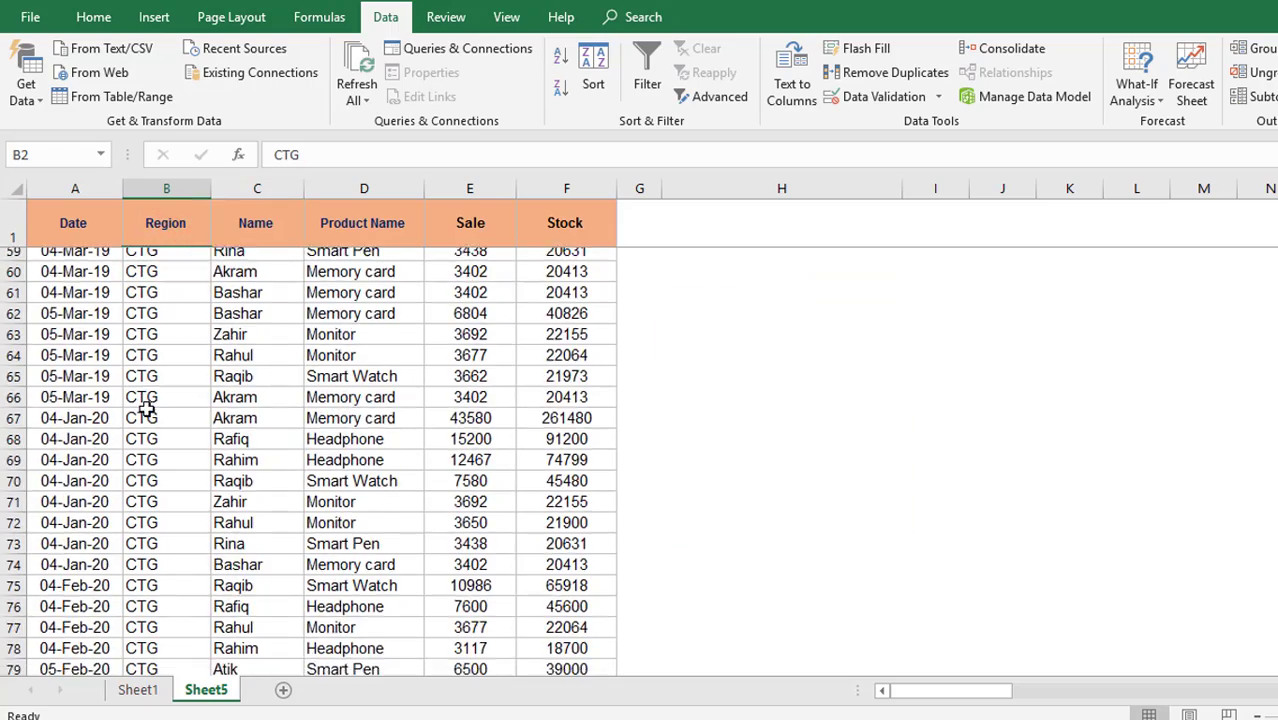
scroll(145, 408, down, 14)
click(174, 359)
scroll(180, 400, down, 6)
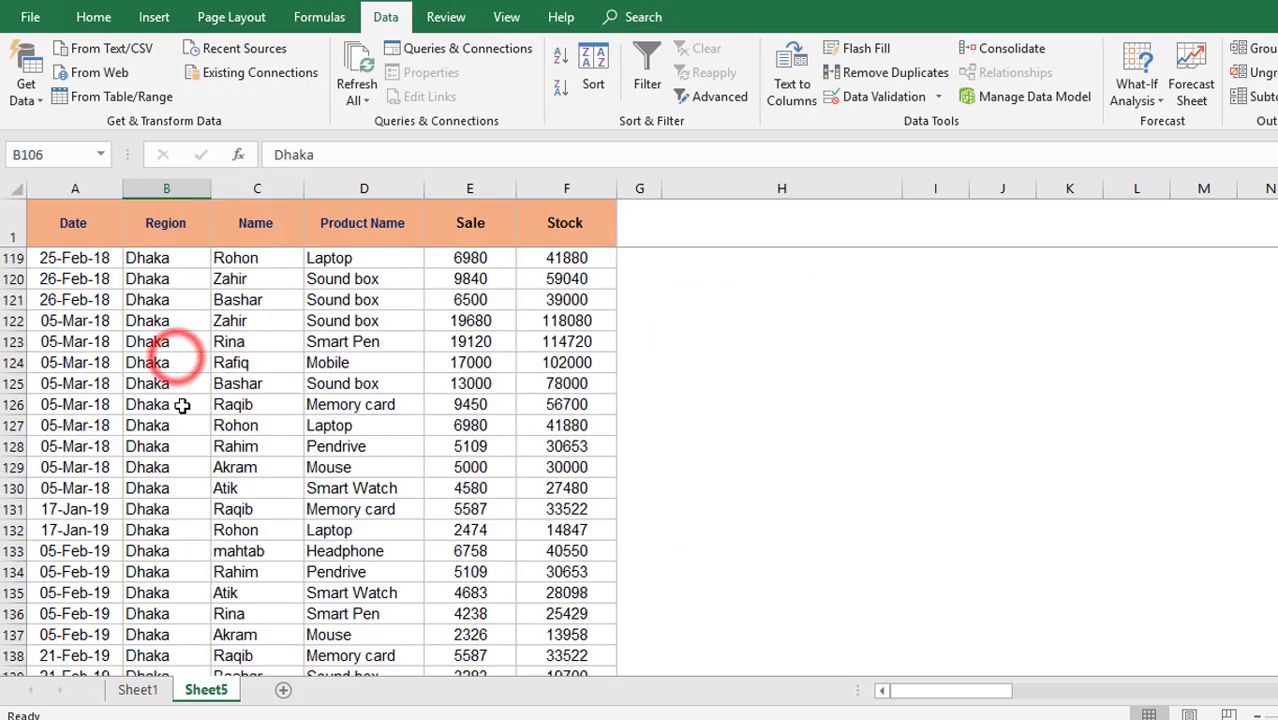
scroll(180, 406, down, 20)
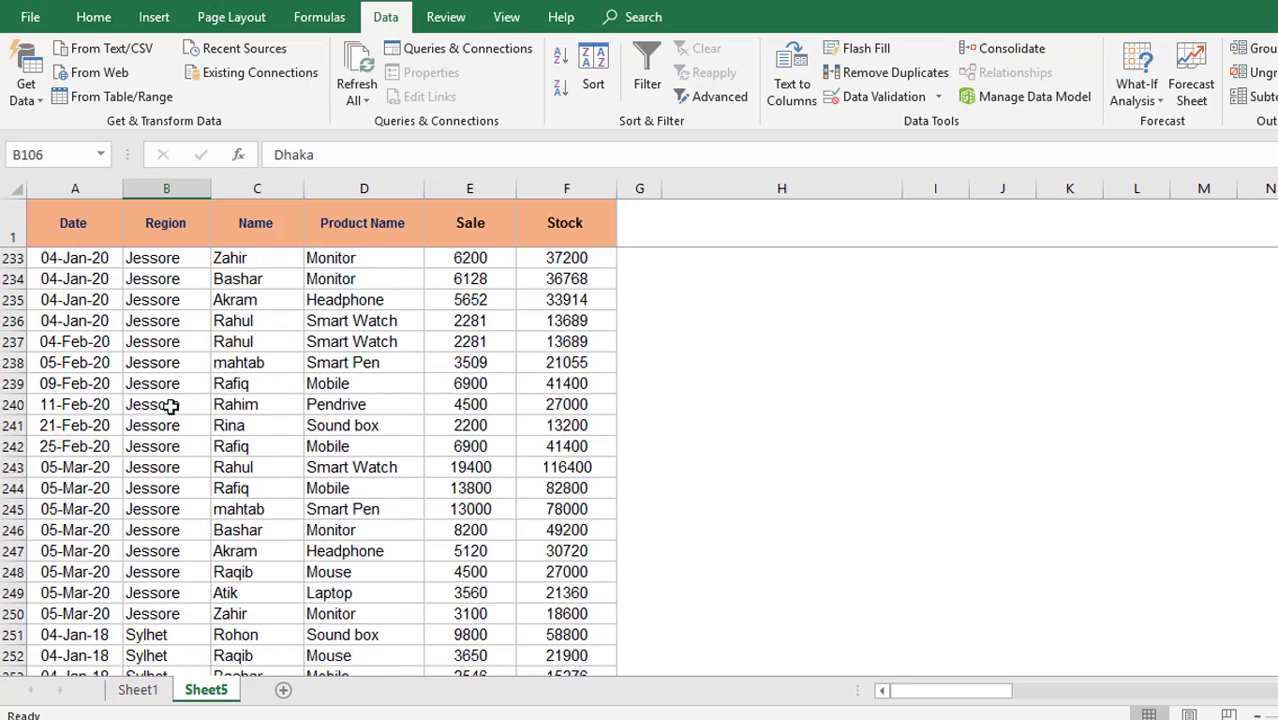
scroll(172, 406, down, 6)
scroll(165, 404, up, 20)
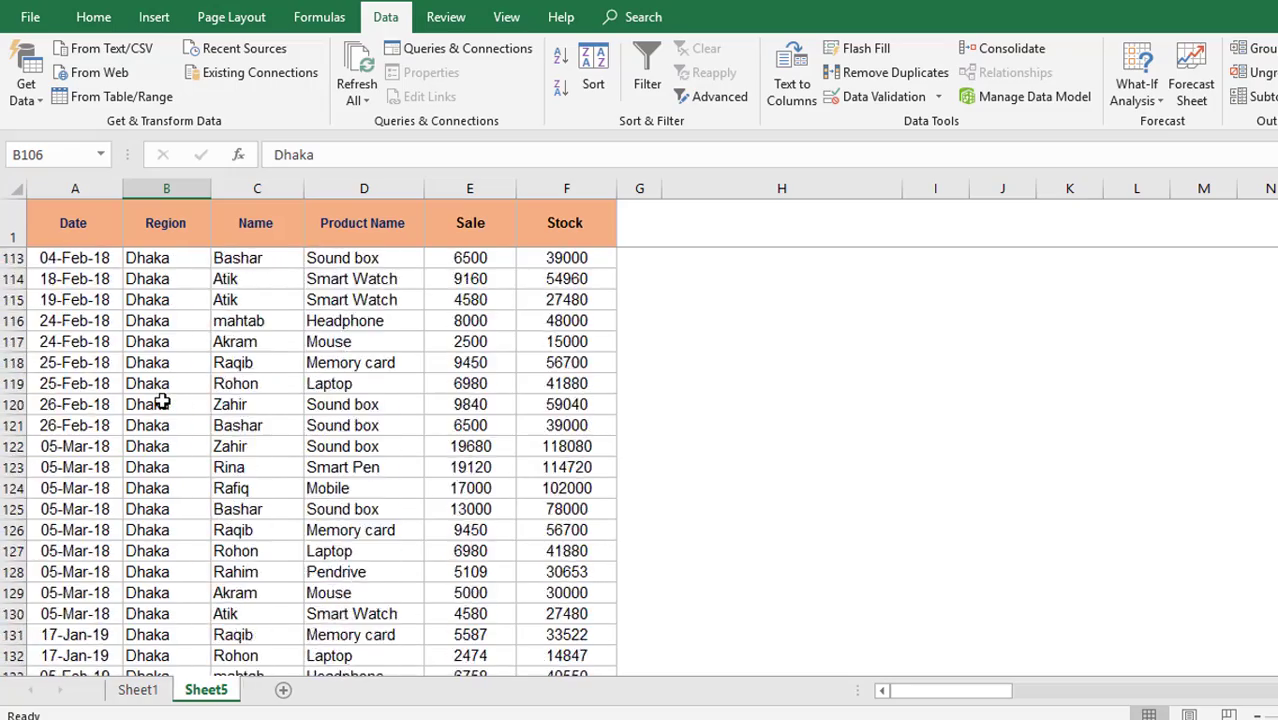
scroll(162, 402, up, 20)
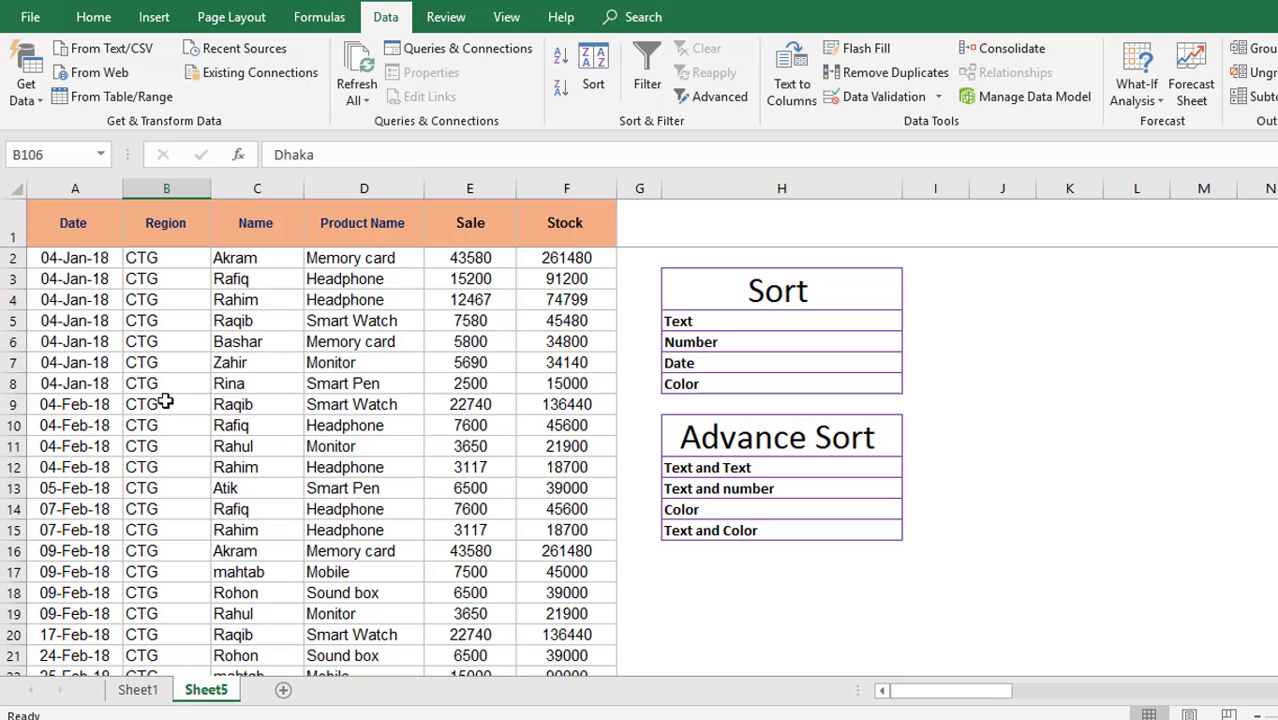
Check the order of the Name column entries within the sorted regions.
click(173, 257)
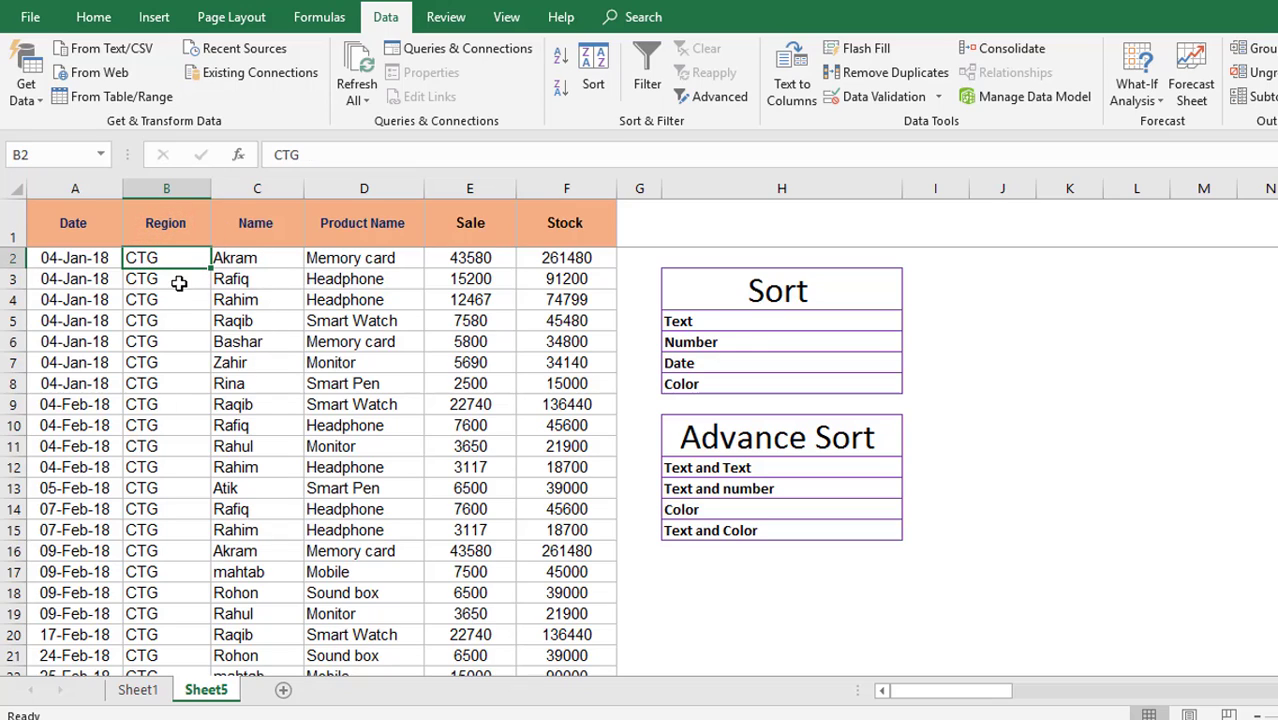
click(253, 278)
scroll(250, 380, down, 17)
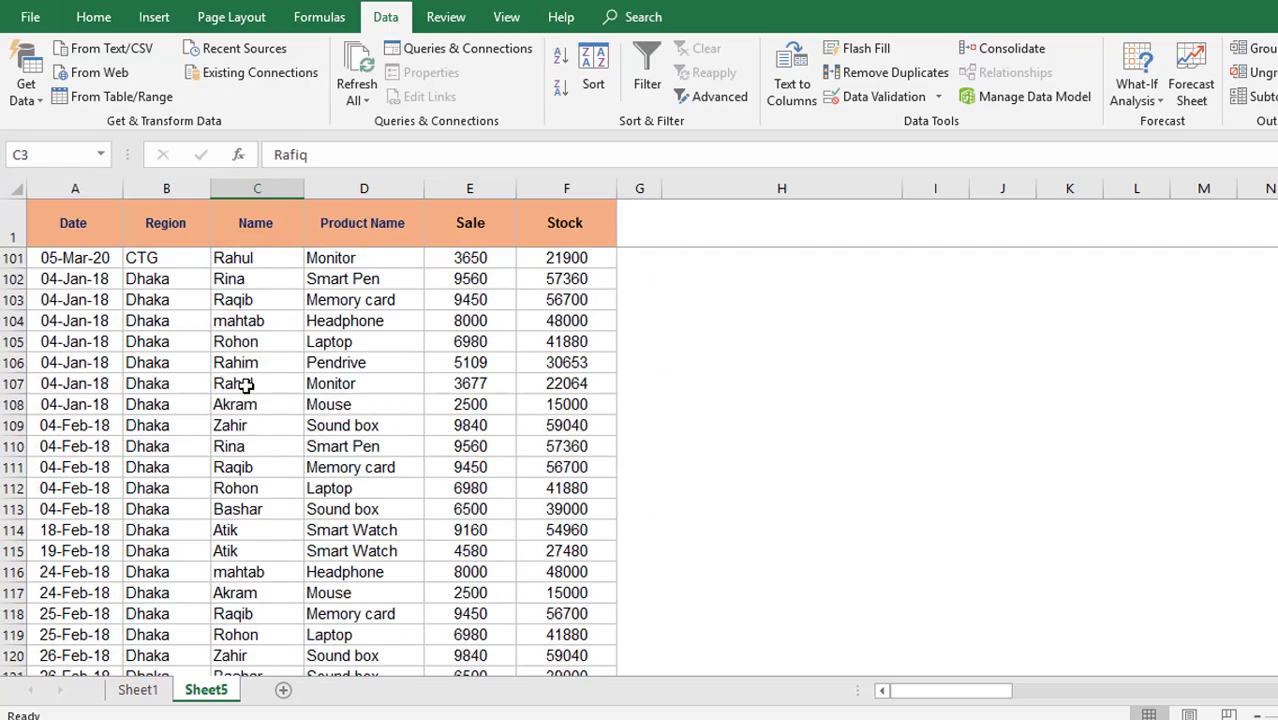
scroll(245, 385, up, 14)
scroll(245, 385, up, 5)
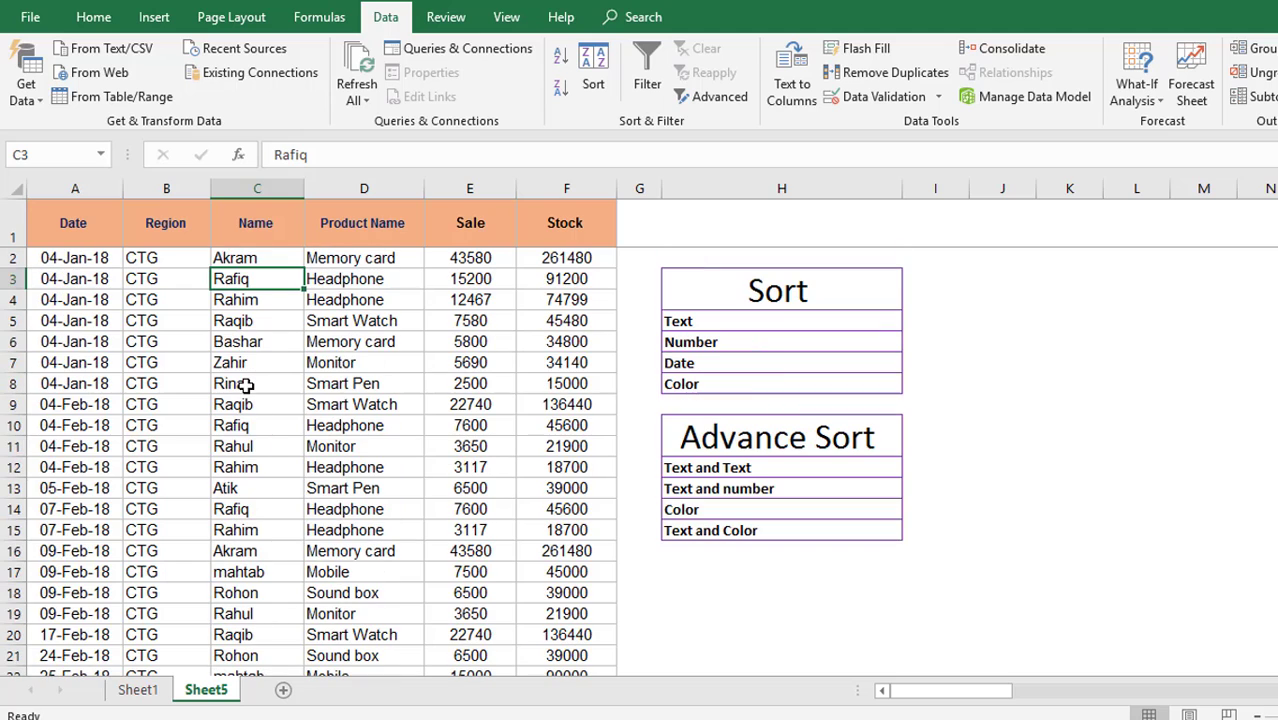
Compare the Region and Product Name columns in the first table rows.
click(156, 257)
click(385, 260)
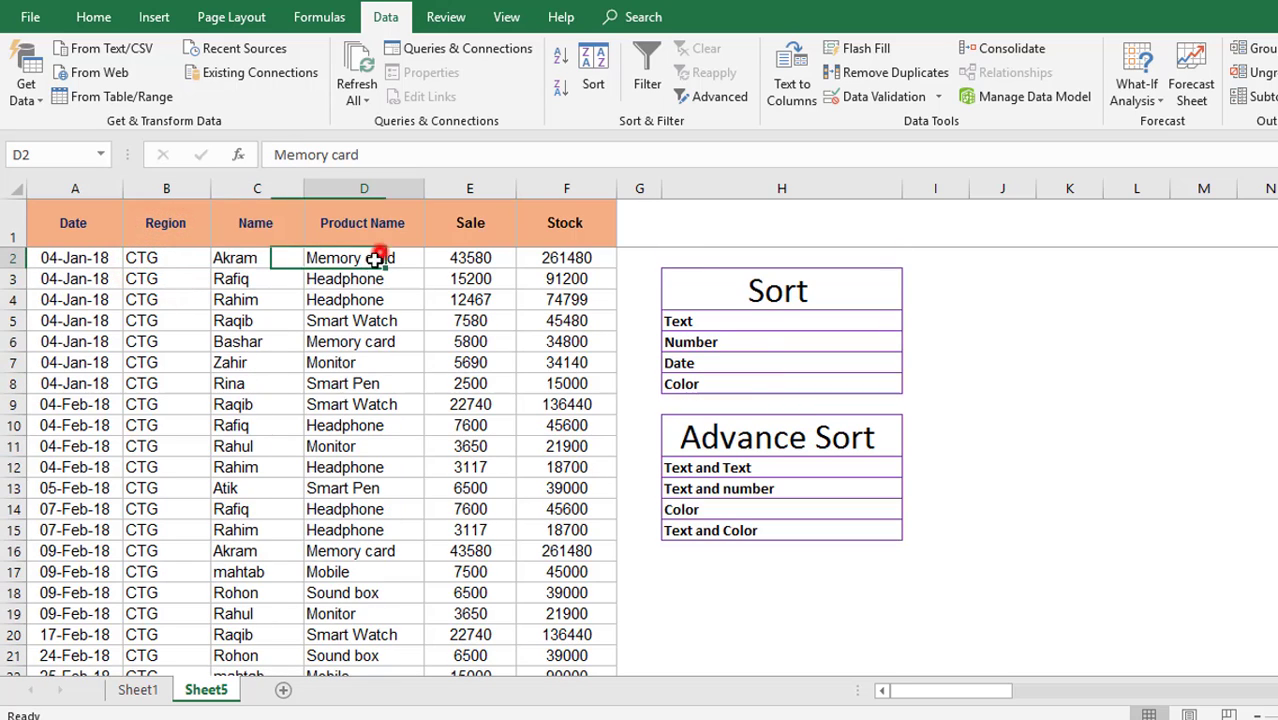
click(160, 255)
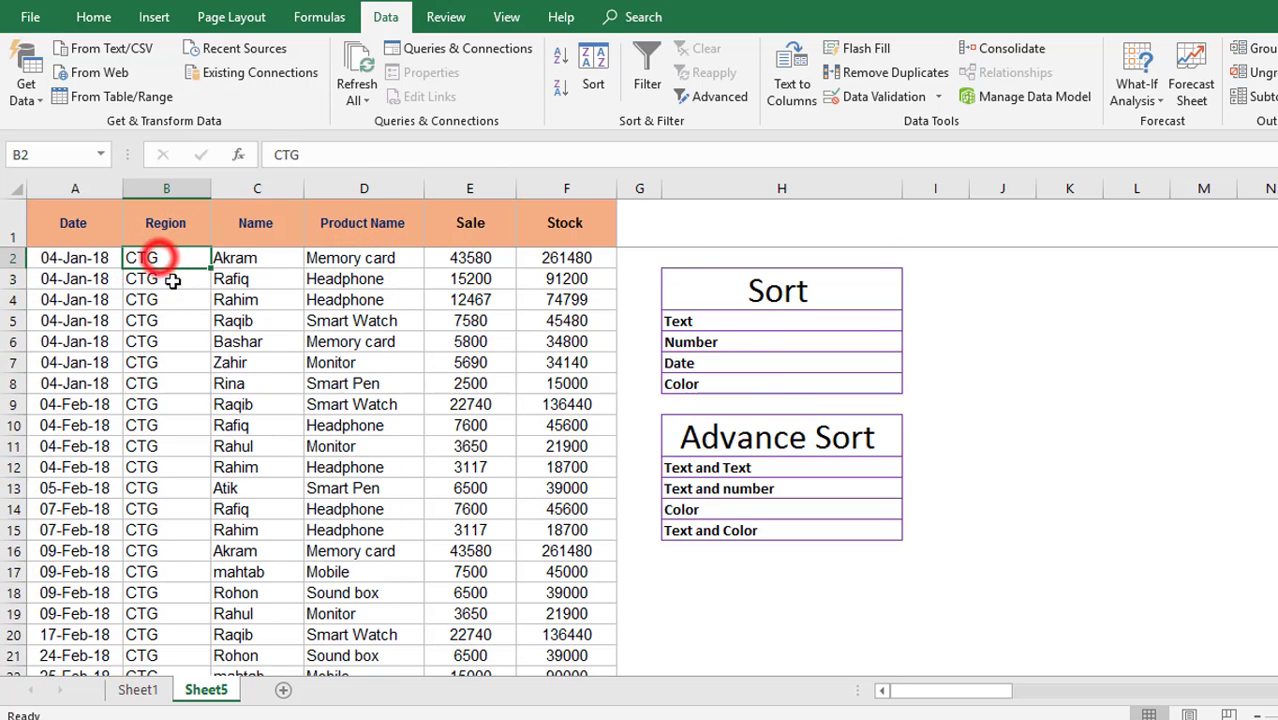
click(360, 258)
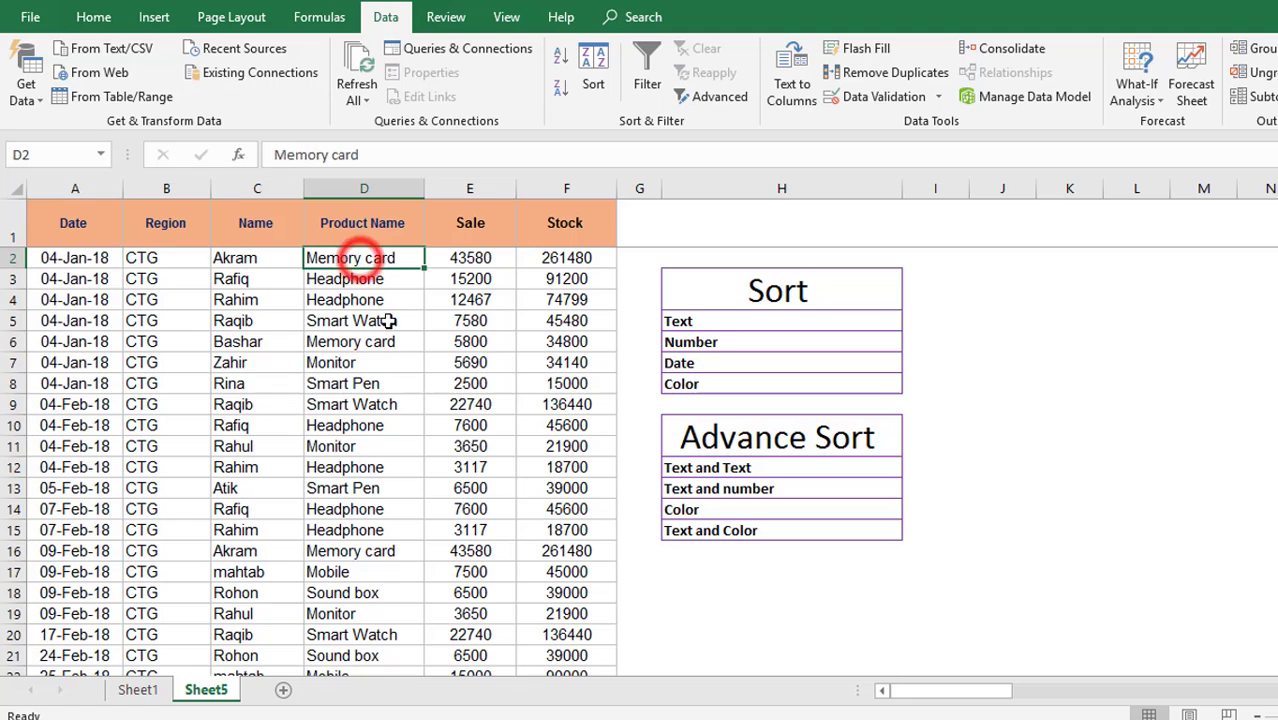
click(365, 293)
click(345, 257)
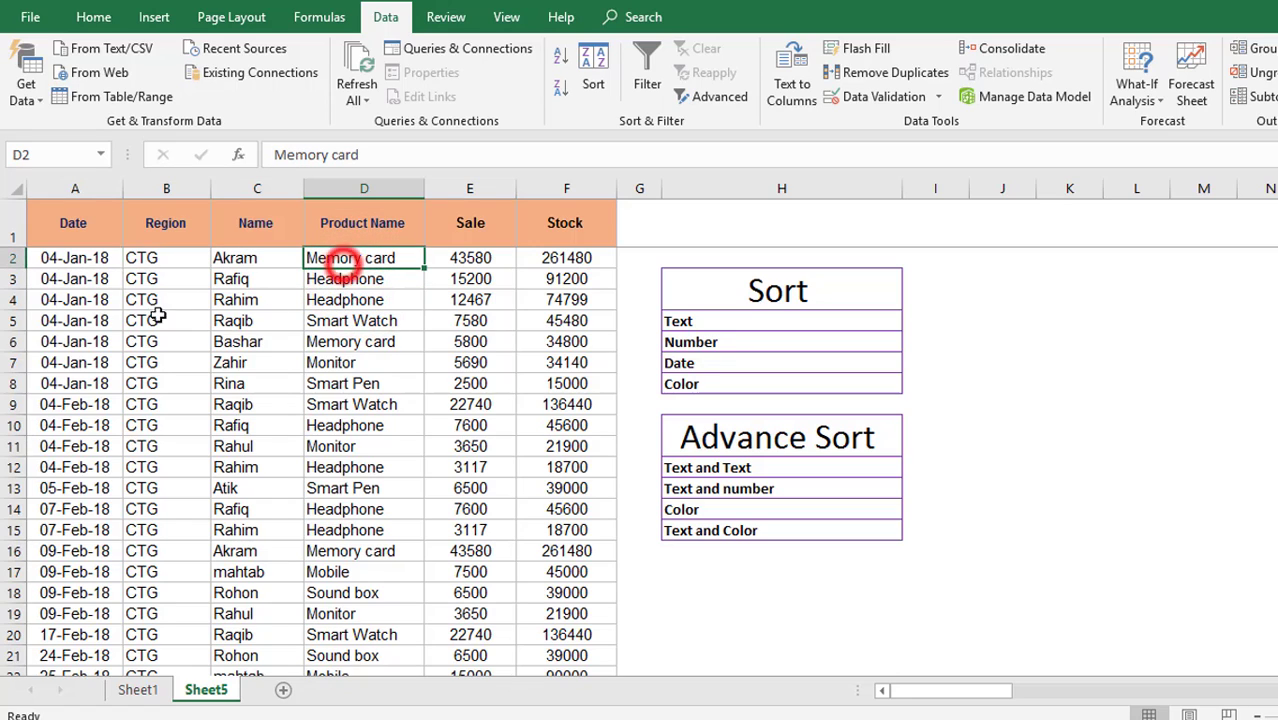
click(144, 258)
click(345, 258)
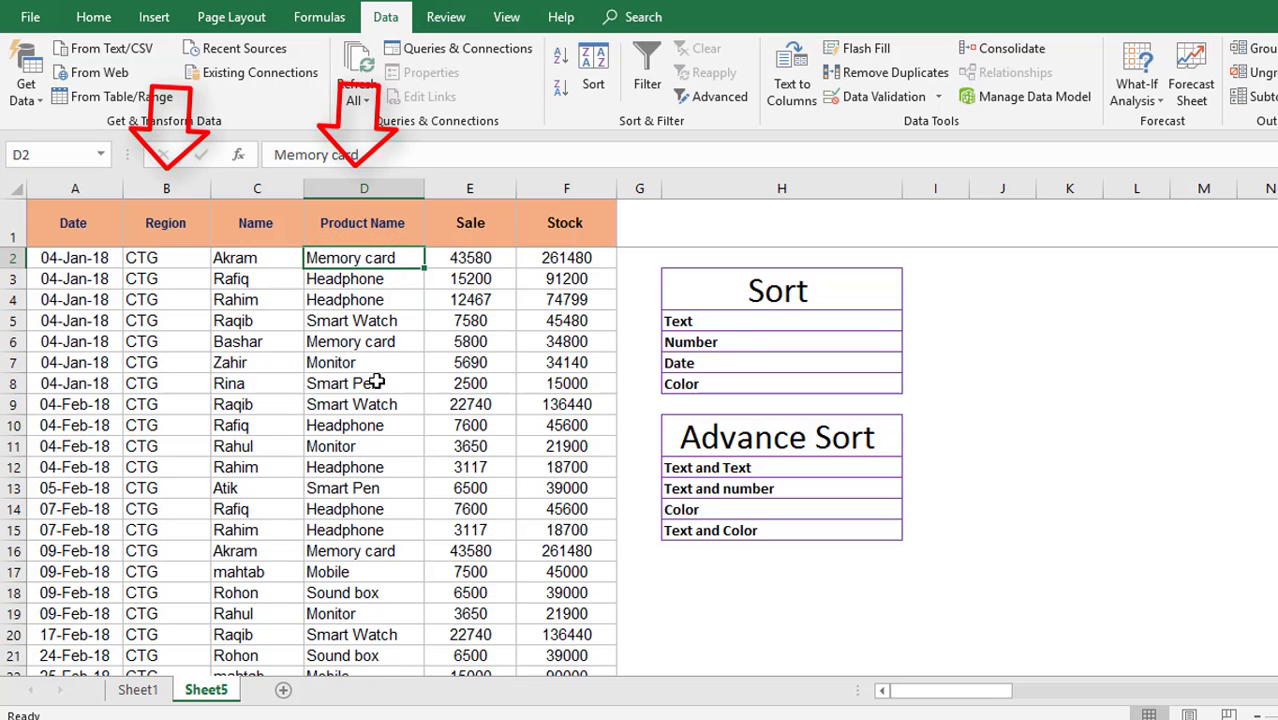
Sort the table by Region with Product Name as the second level, both on Cell Values in A to Z order.
click(170, 258)
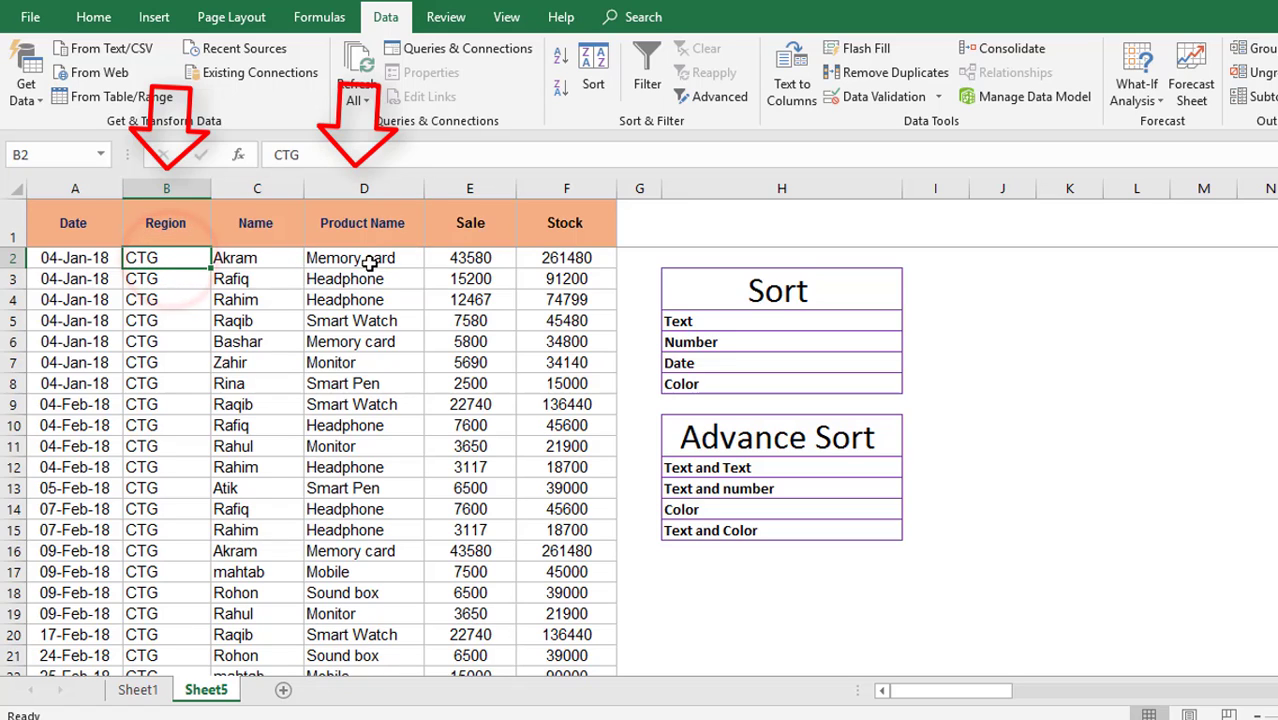
click(370, 258)
click(164, 259)
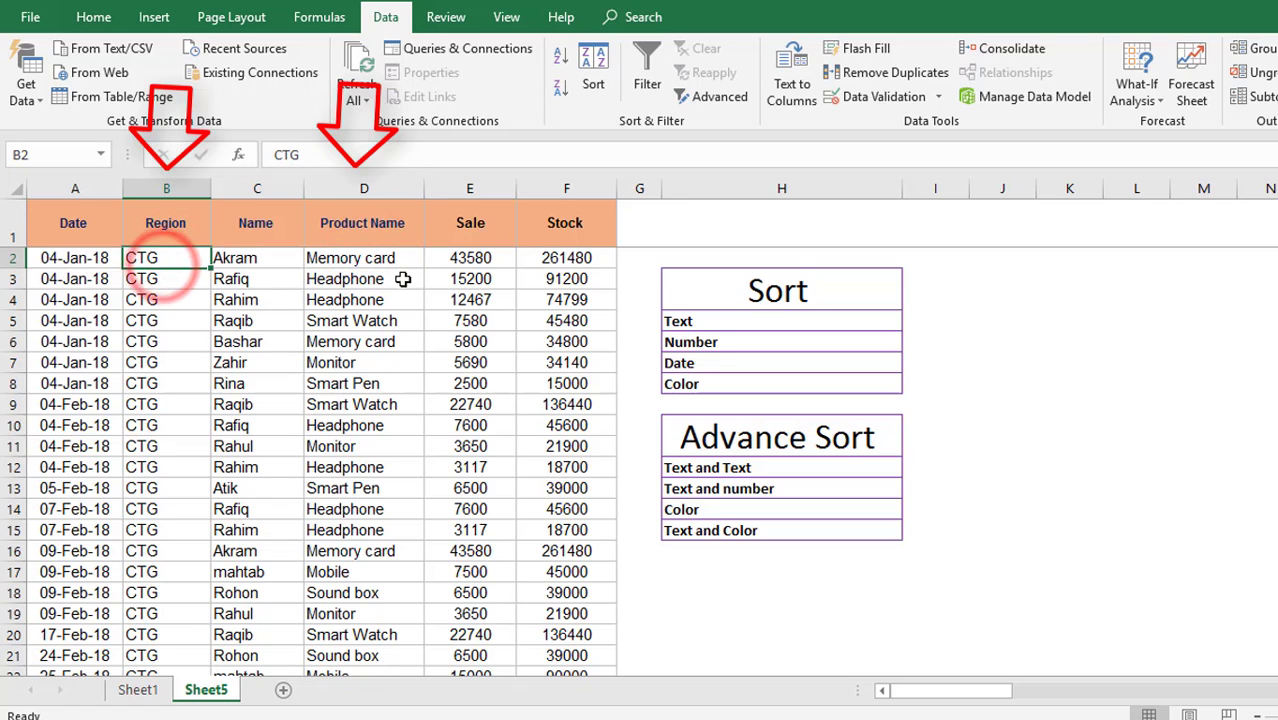
click(593, 62)
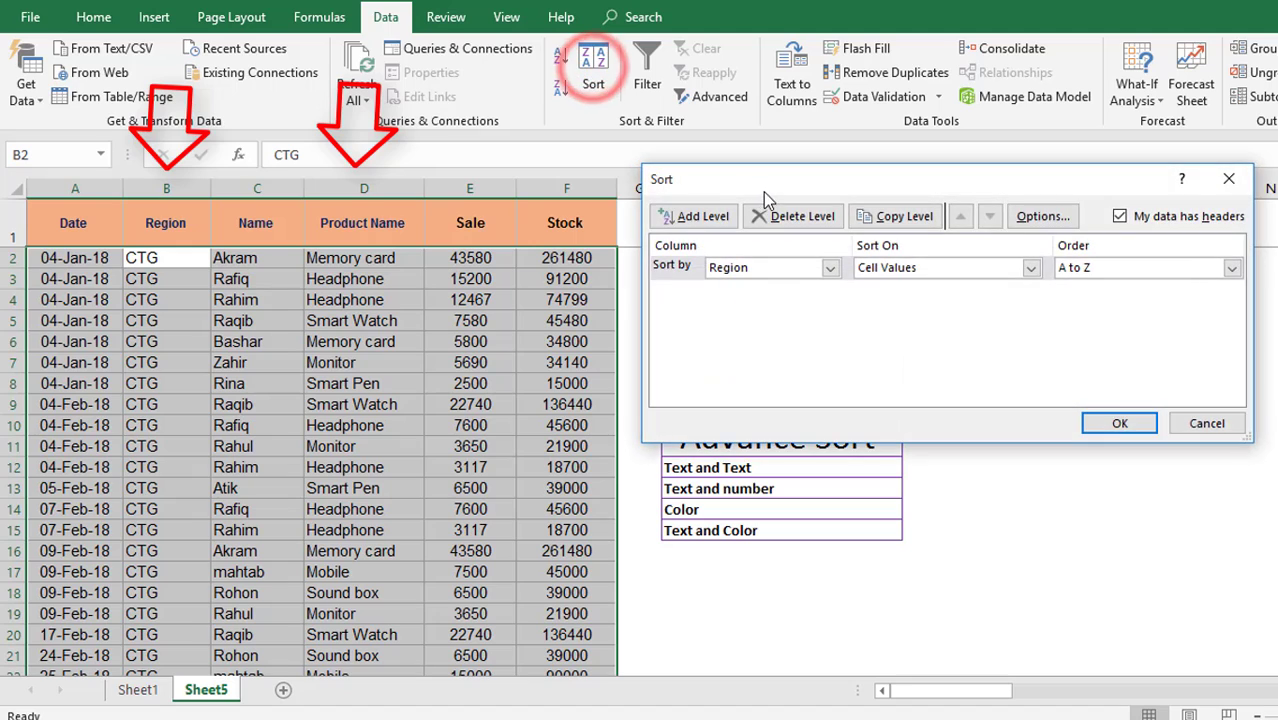
drag(763, 192, 811, 188)
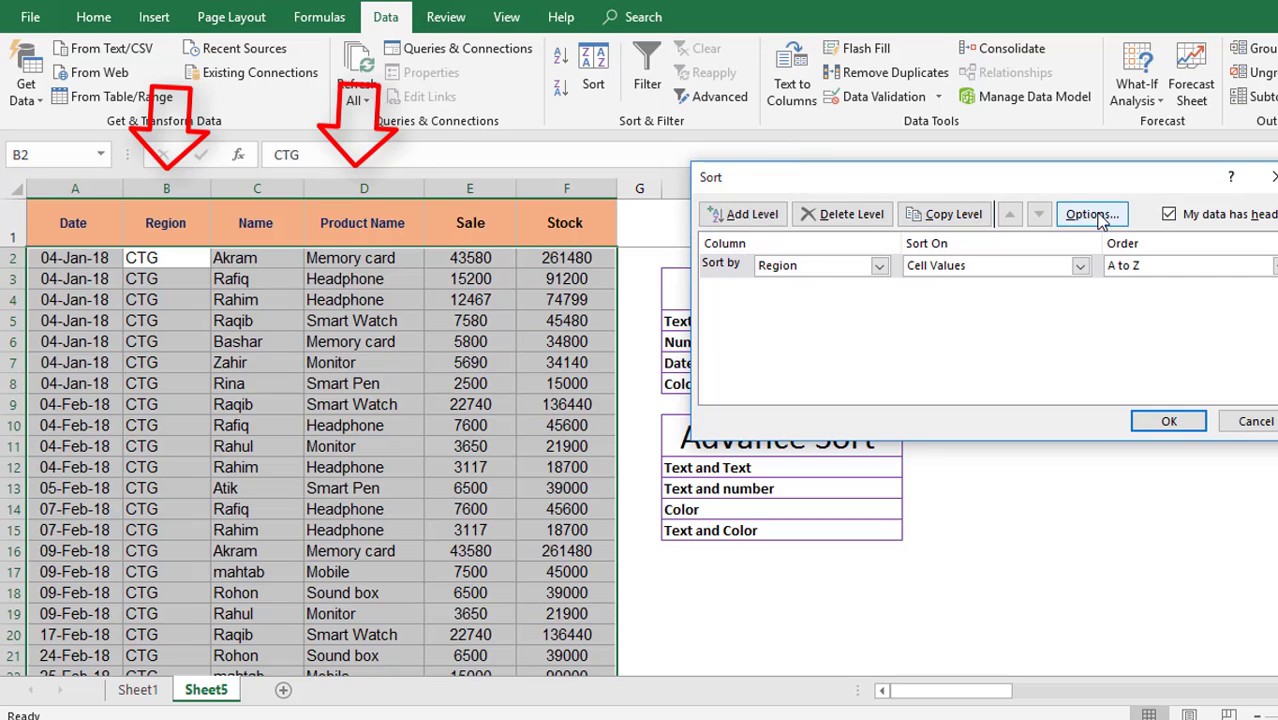
click(754, 216)
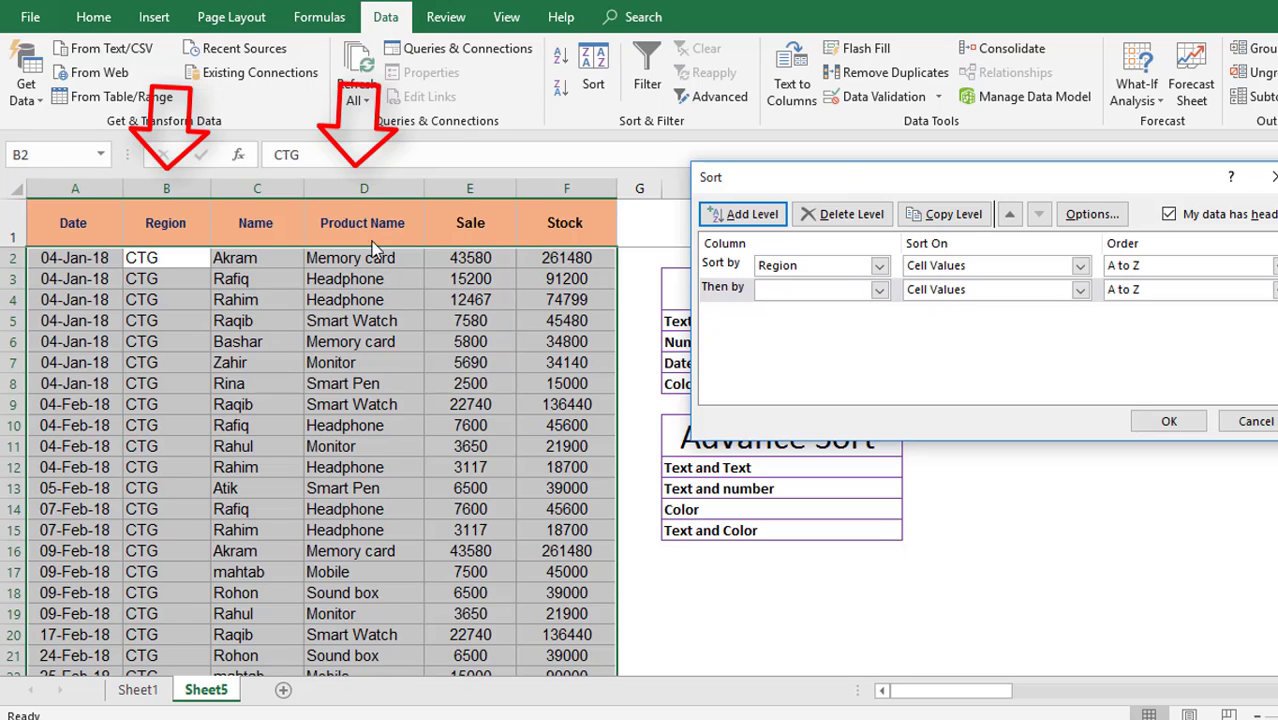
click(879, 289)
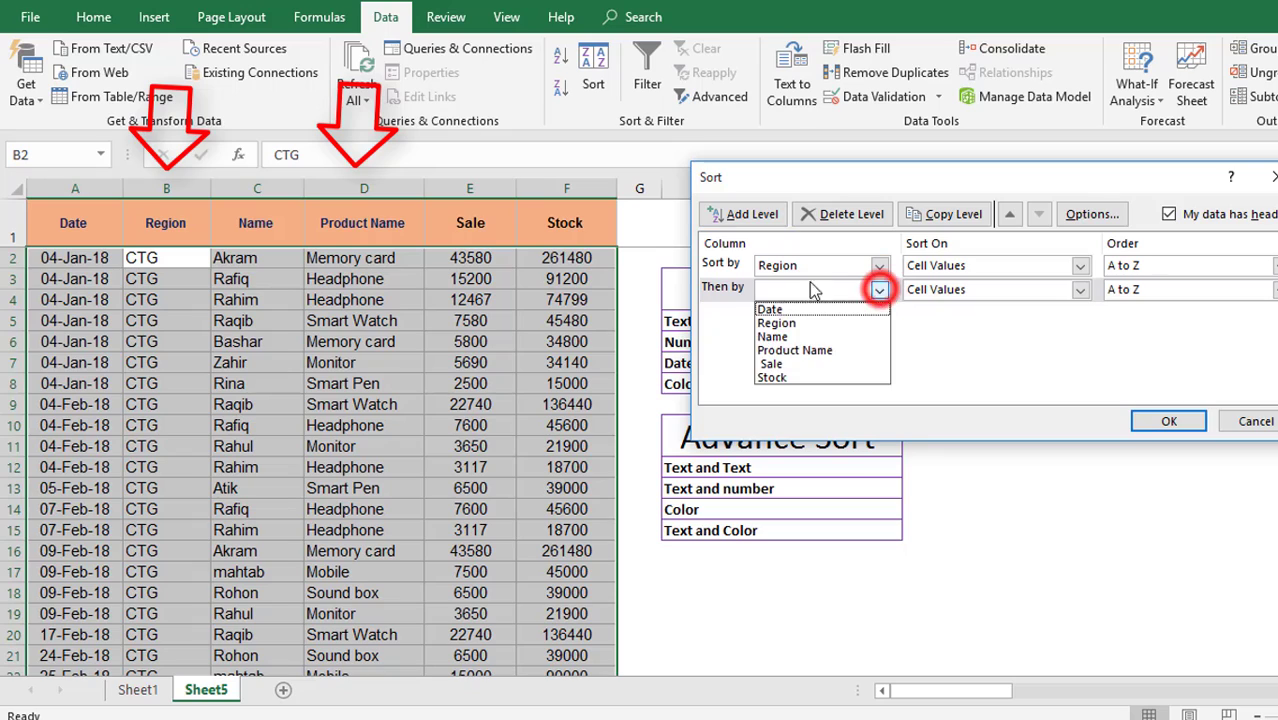
click(794, 350)
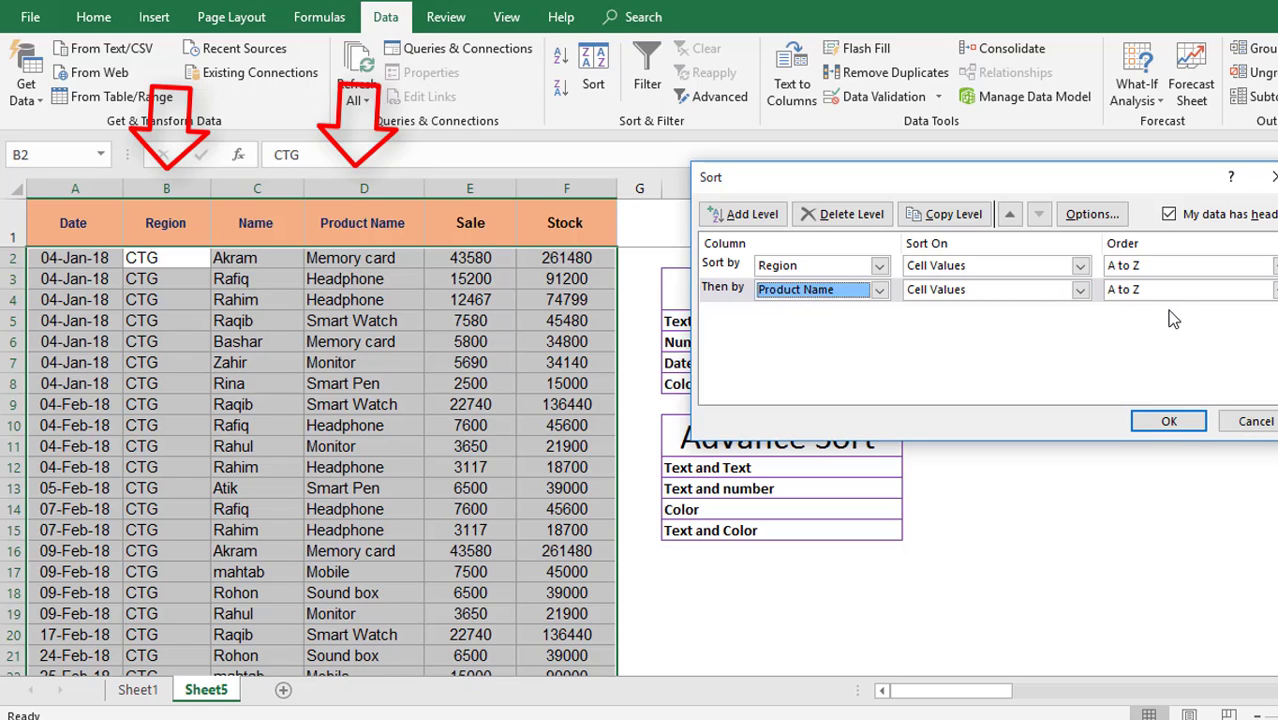
click(1170, 424)
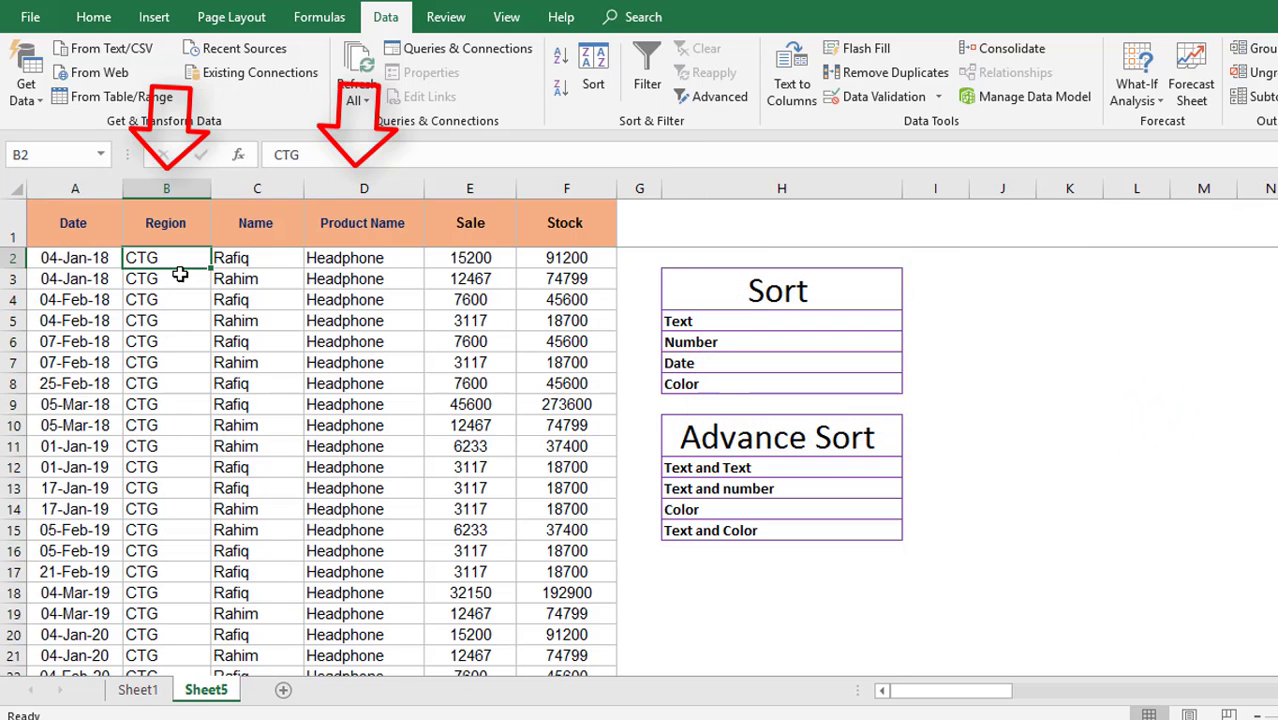
Examine how the Product Name entries are ordered within the CTG region of the sorted table.
click(370, 260)
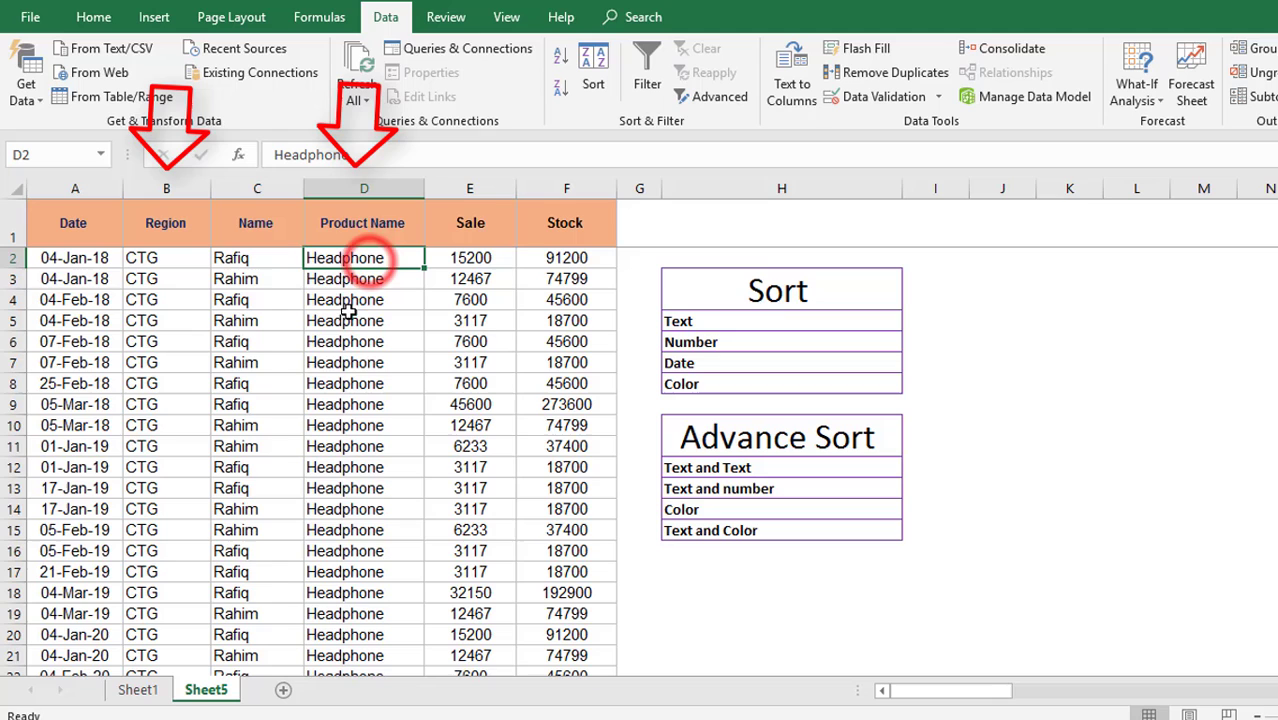
click(370, 508)
scroll(355, 506, down, 6)
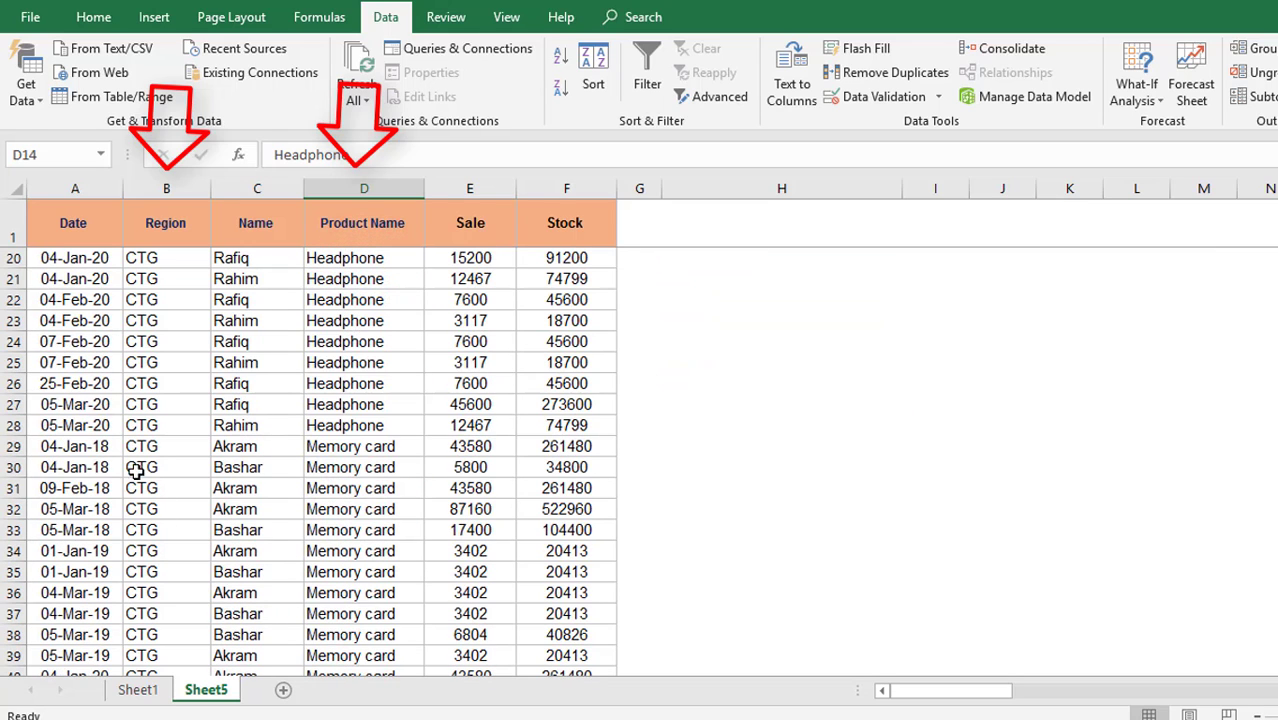
click(135, 468)
click(345, 448)
scroll(345, 520, down, 3)
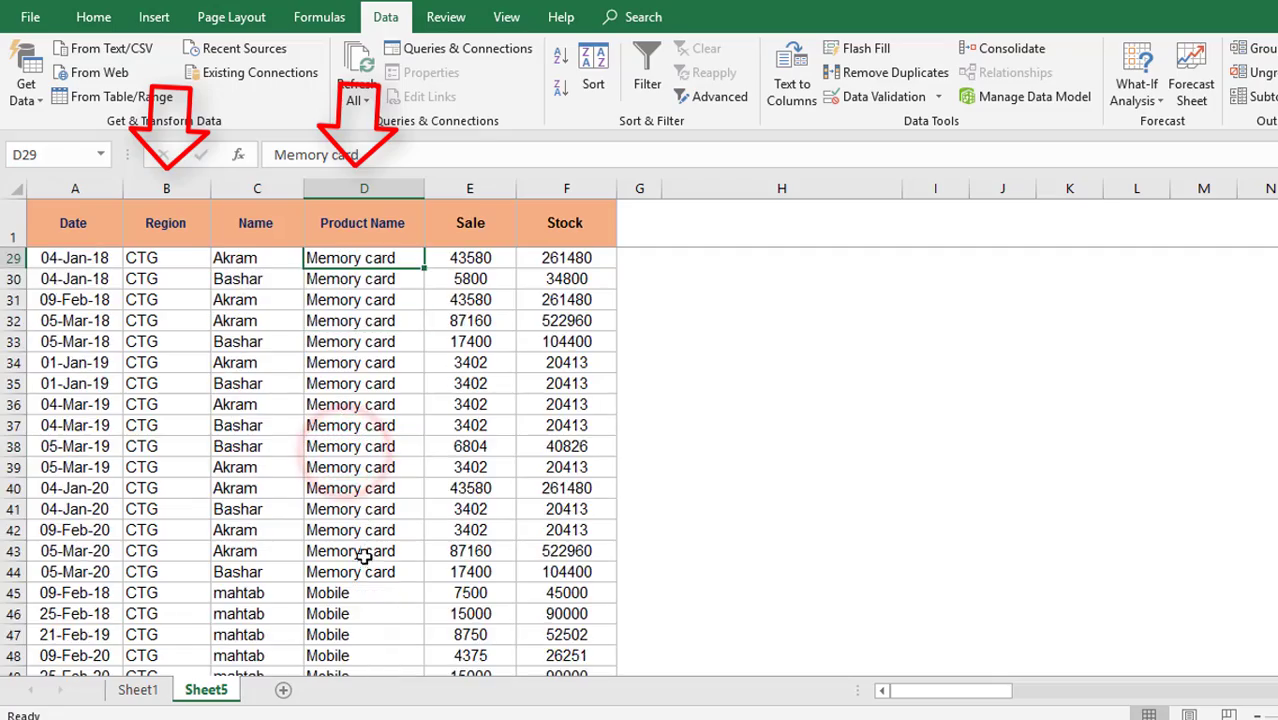
scroll(345, 540, down, 1)
click(160, 510)
click(330, 530)
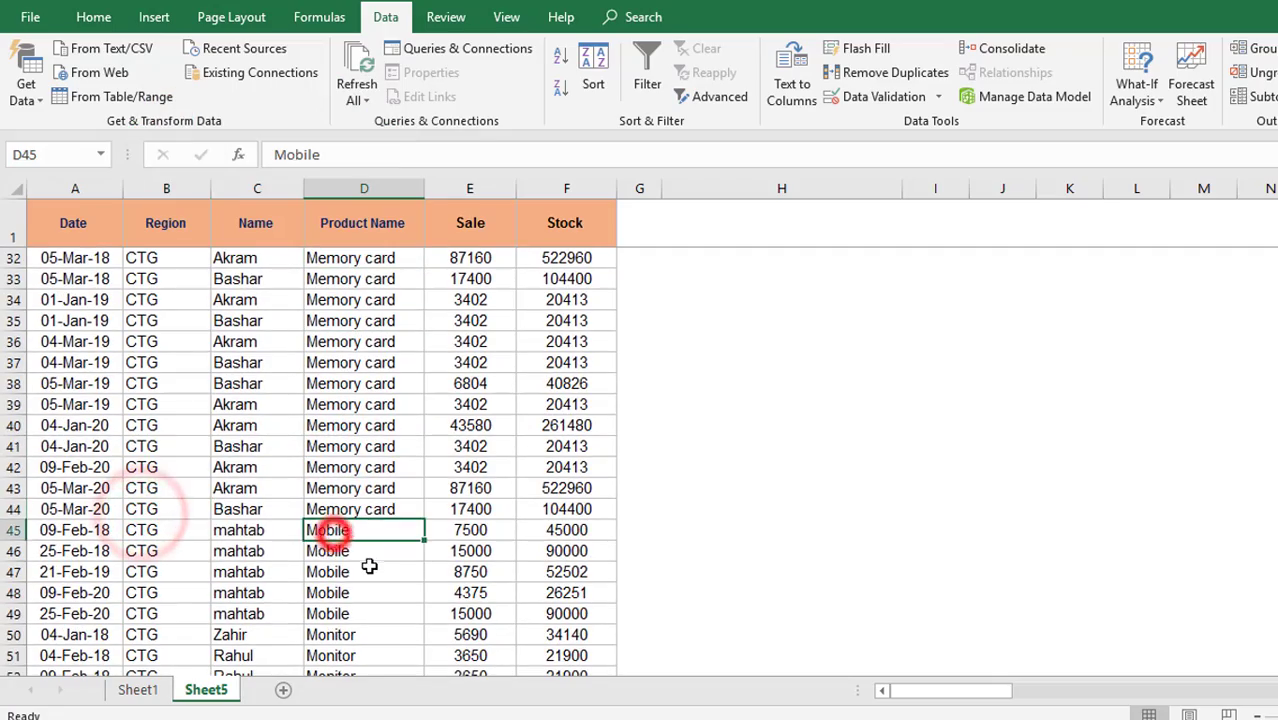
scroll(370, 567, down, 4)
scroll(330, 500, up, 8)
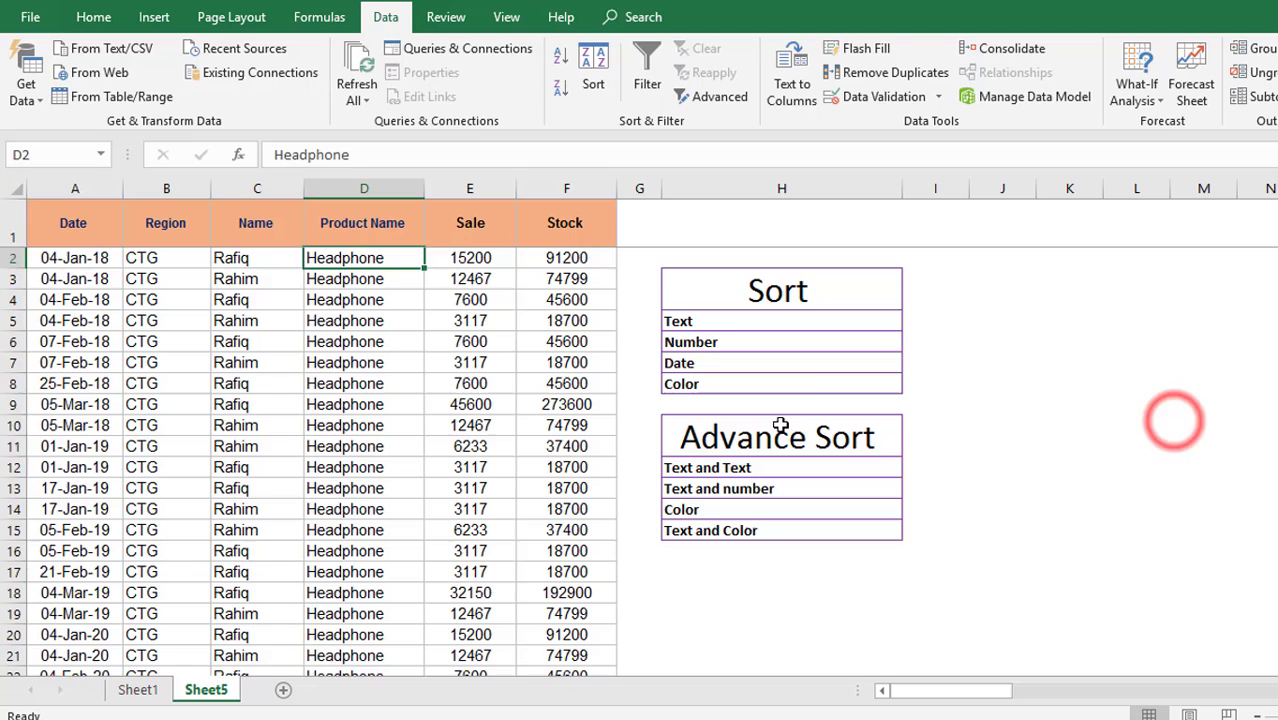
Review the Advance Sort list entries alongside the Region, Name and Product Name columns of the table.
click(779, 427)
click(720, 468)
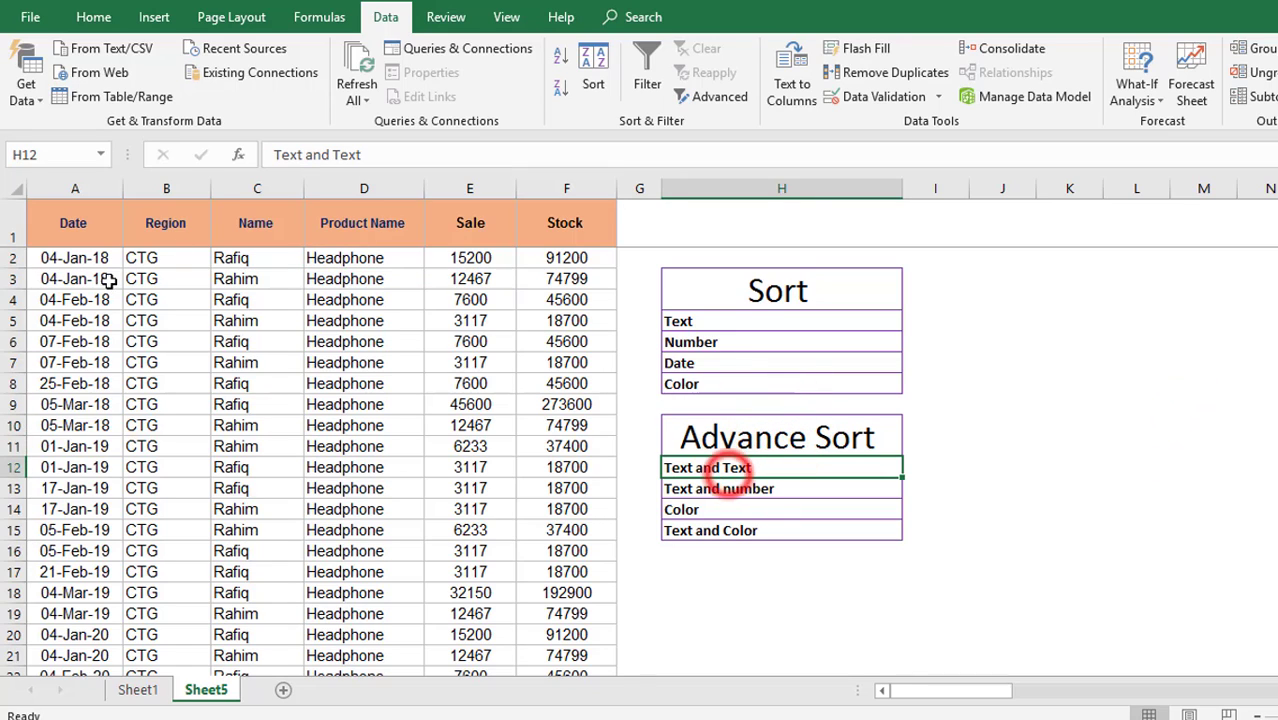
click(157, 292)
click(343, 281)
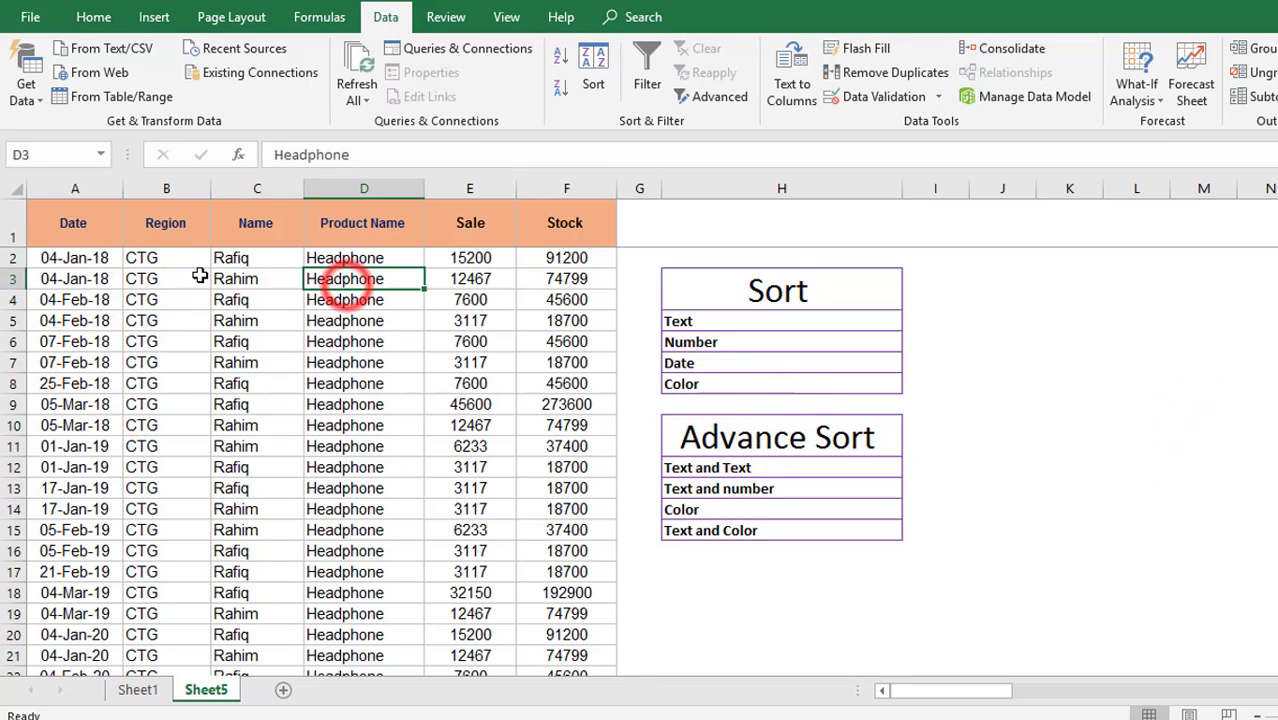
click(257, 279)
click(344, 280)
click(340, 320)
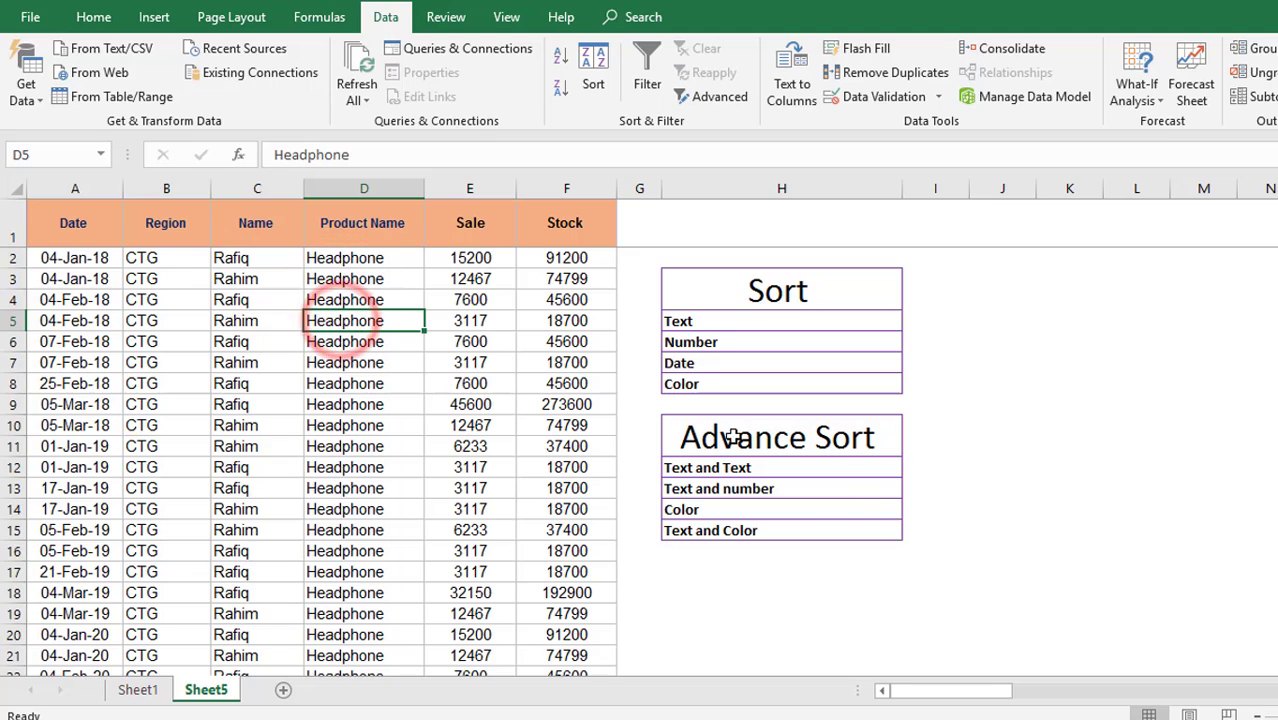
click(686, 490)
click(768, 507)
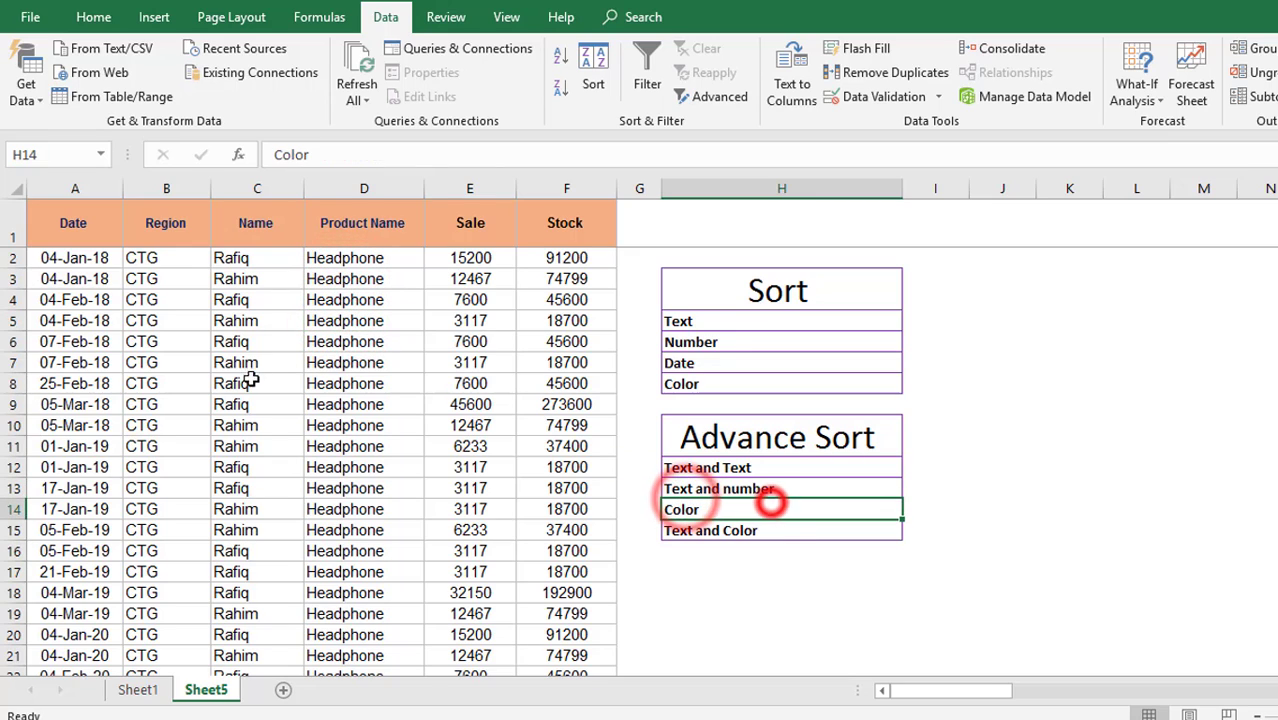
click(238, 362)
click(359, 362)
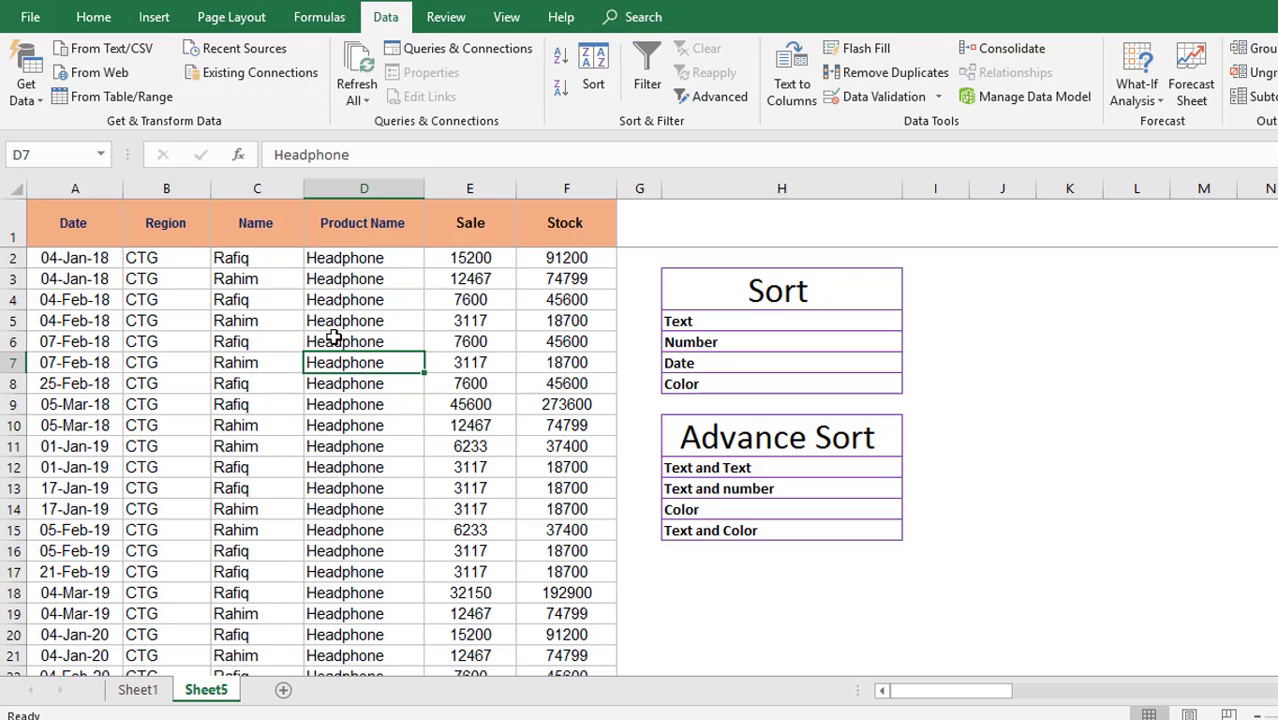
Add a sort level directly below Region and set it to Product Name on Cell Values, A to Z.
click(592, 68)
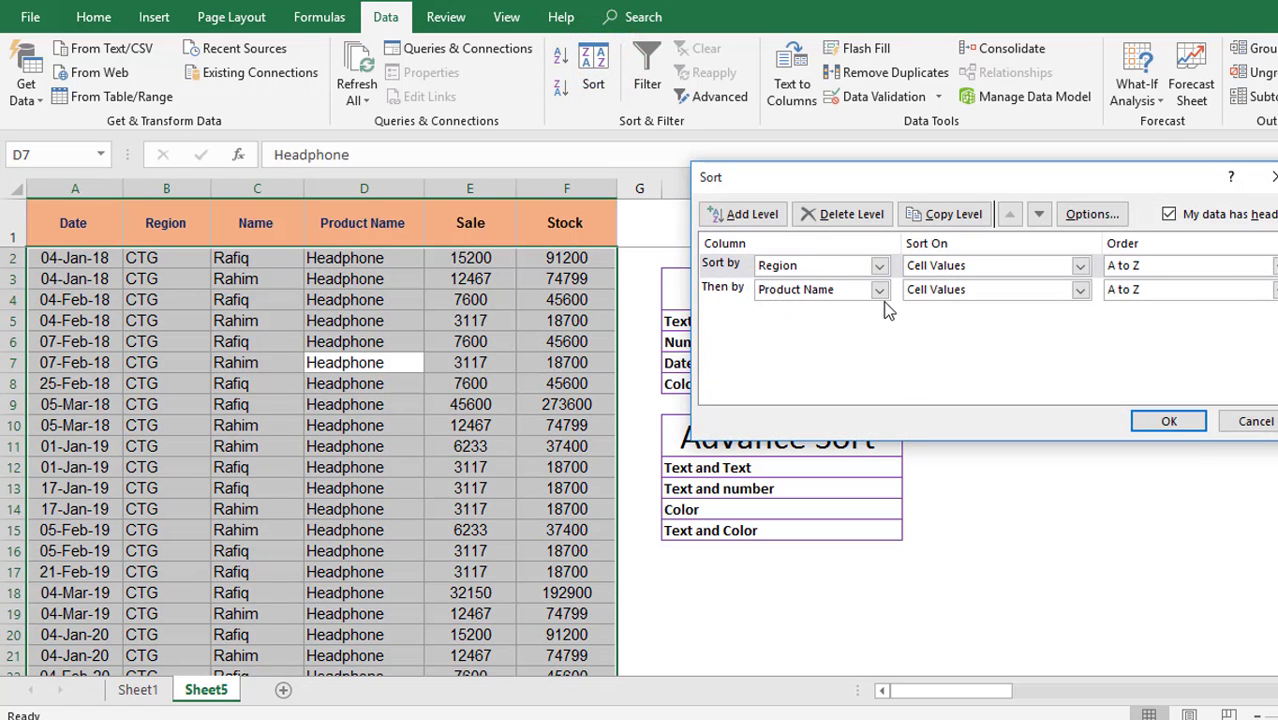
drag(895, 180, 898, 207)
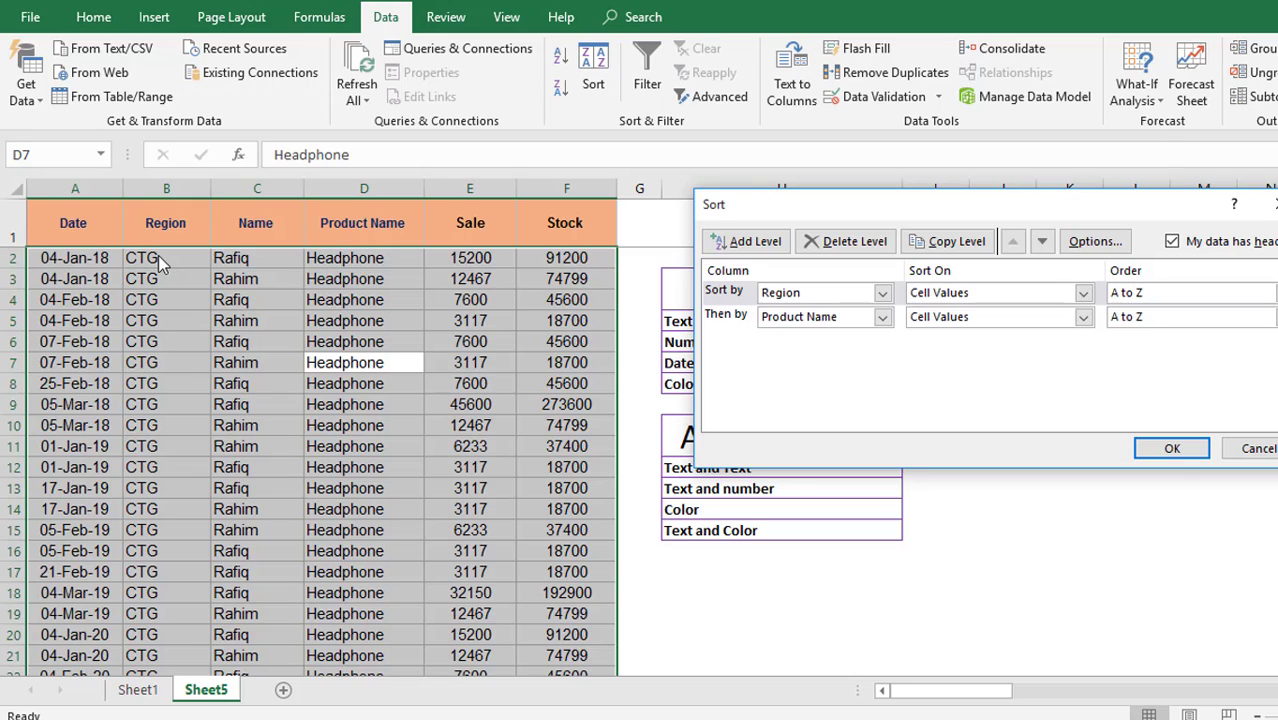
click(745, 242)
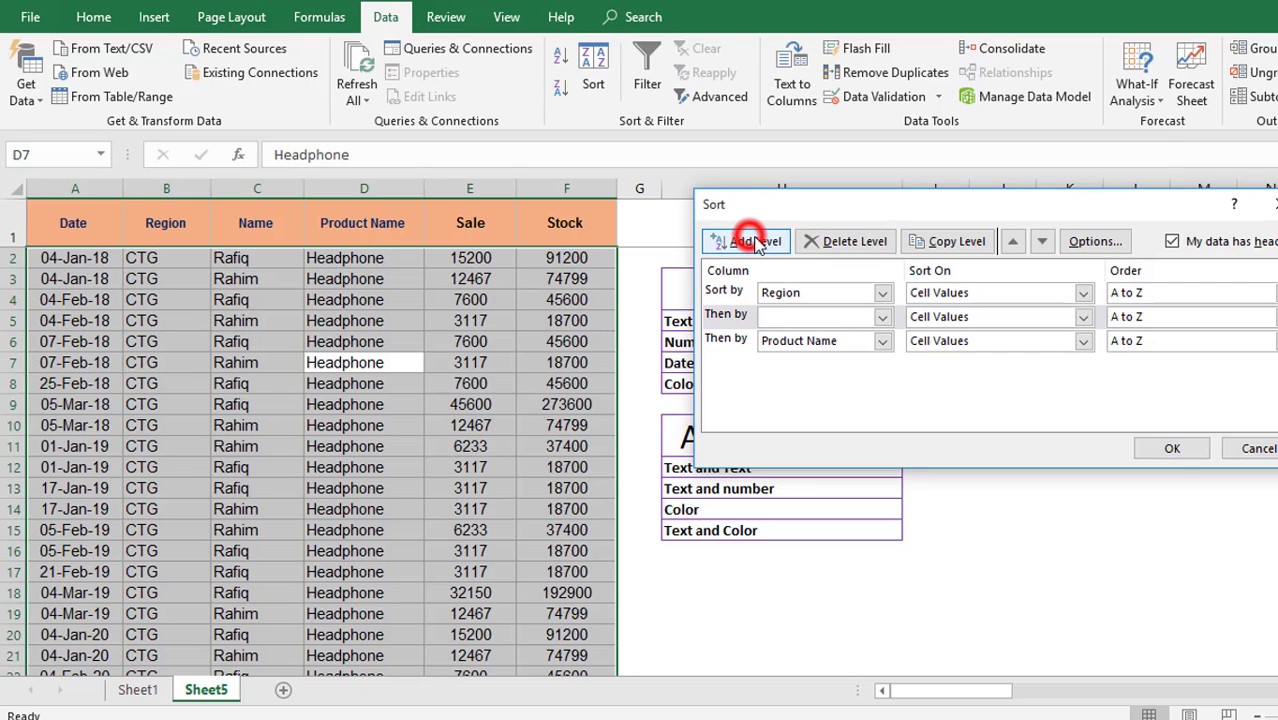
click(812, 316)
click(800, 375)
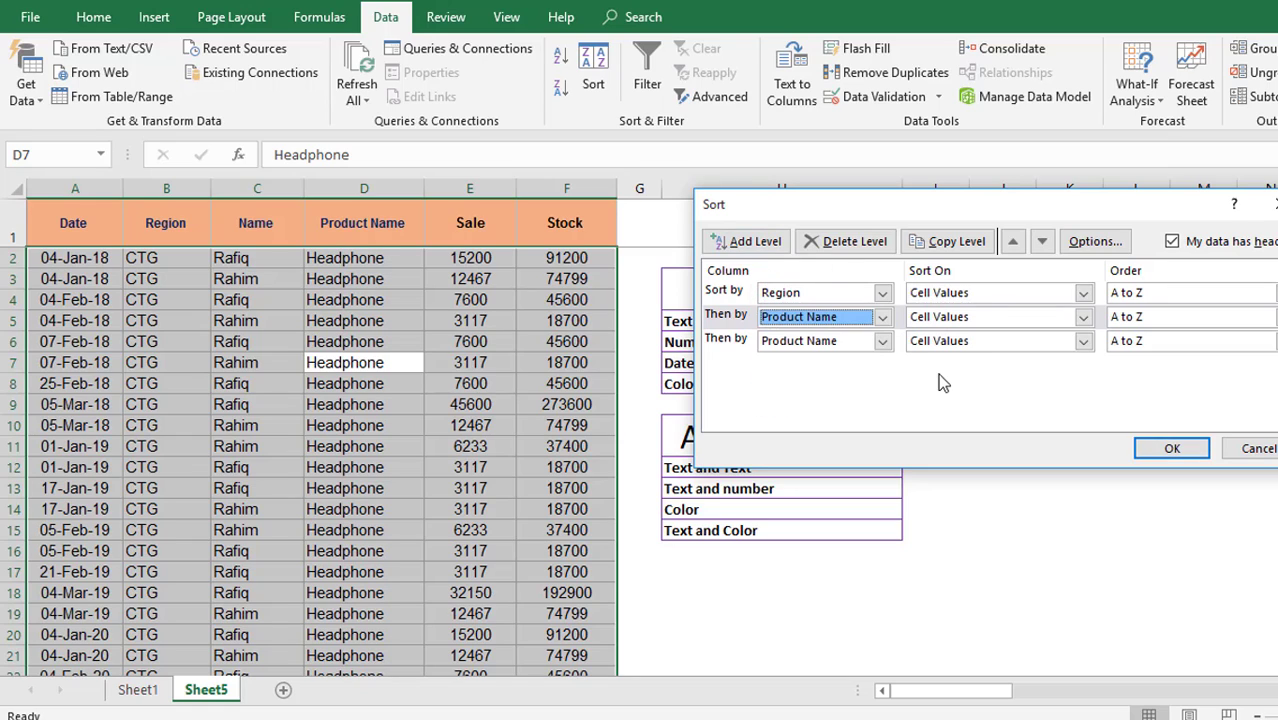
click(940, 373)
scroll(812, 325, up, 2)
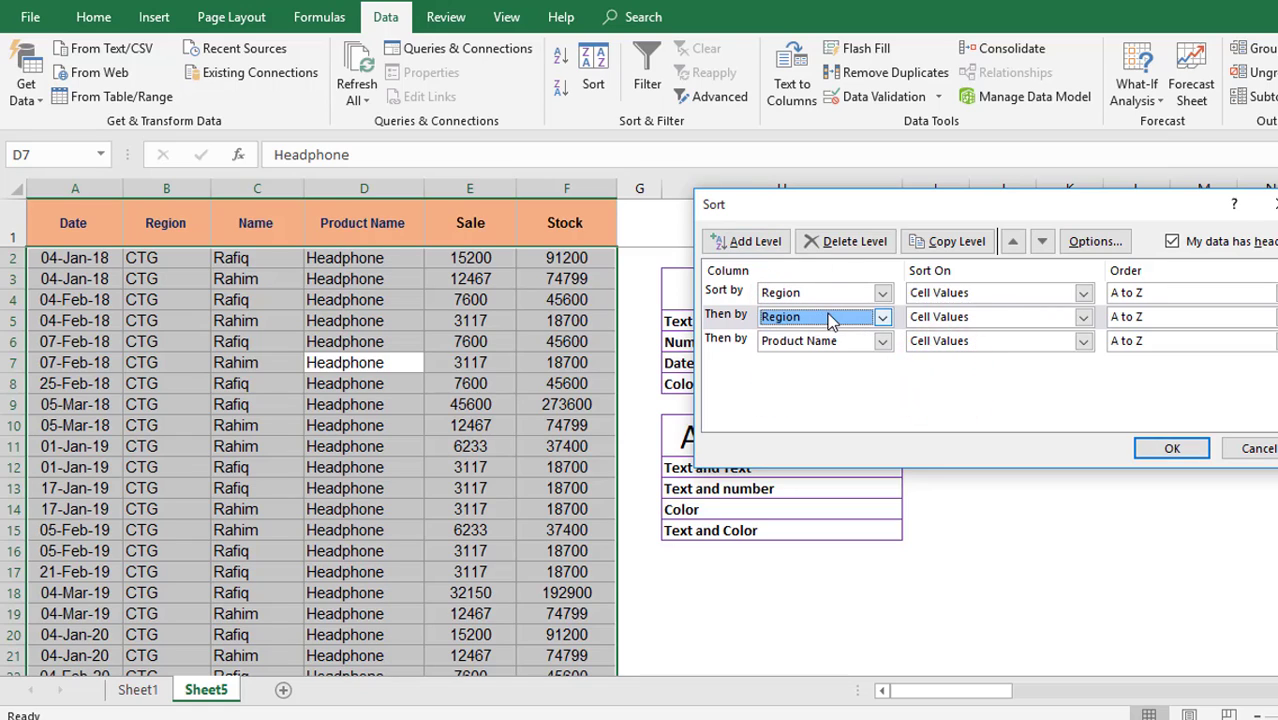
click(883, 317)
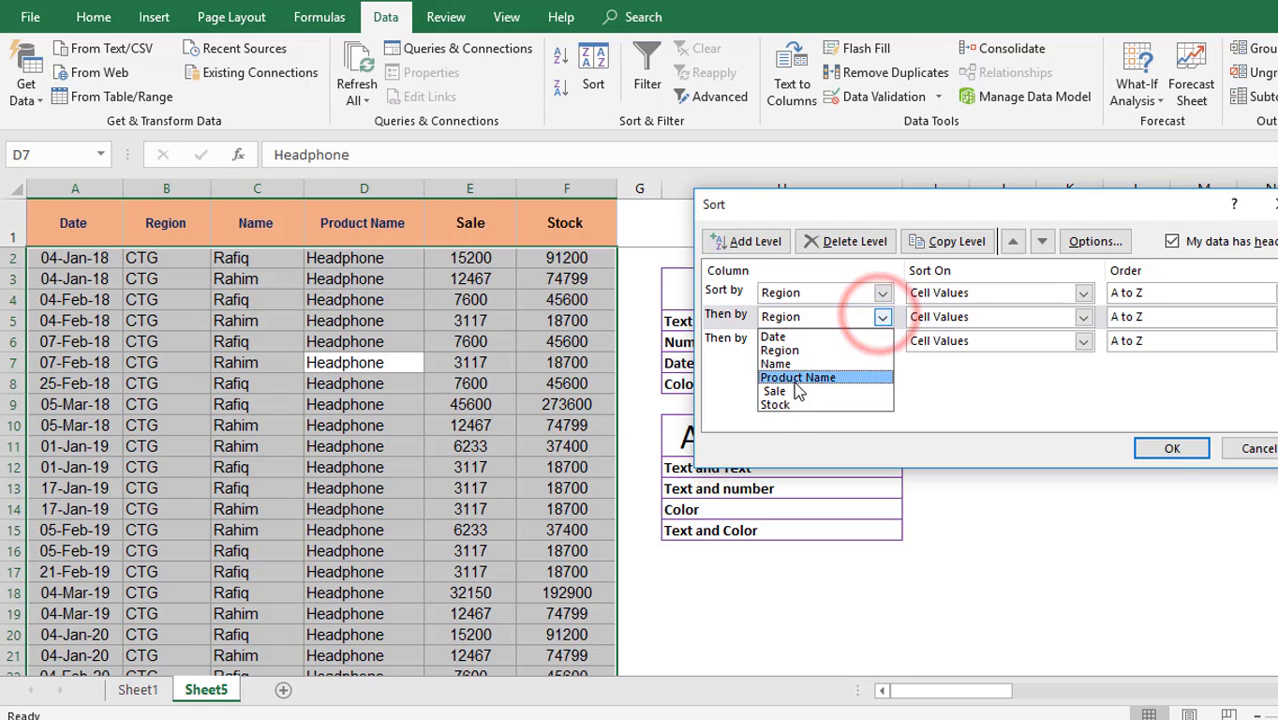
click(798, 378)
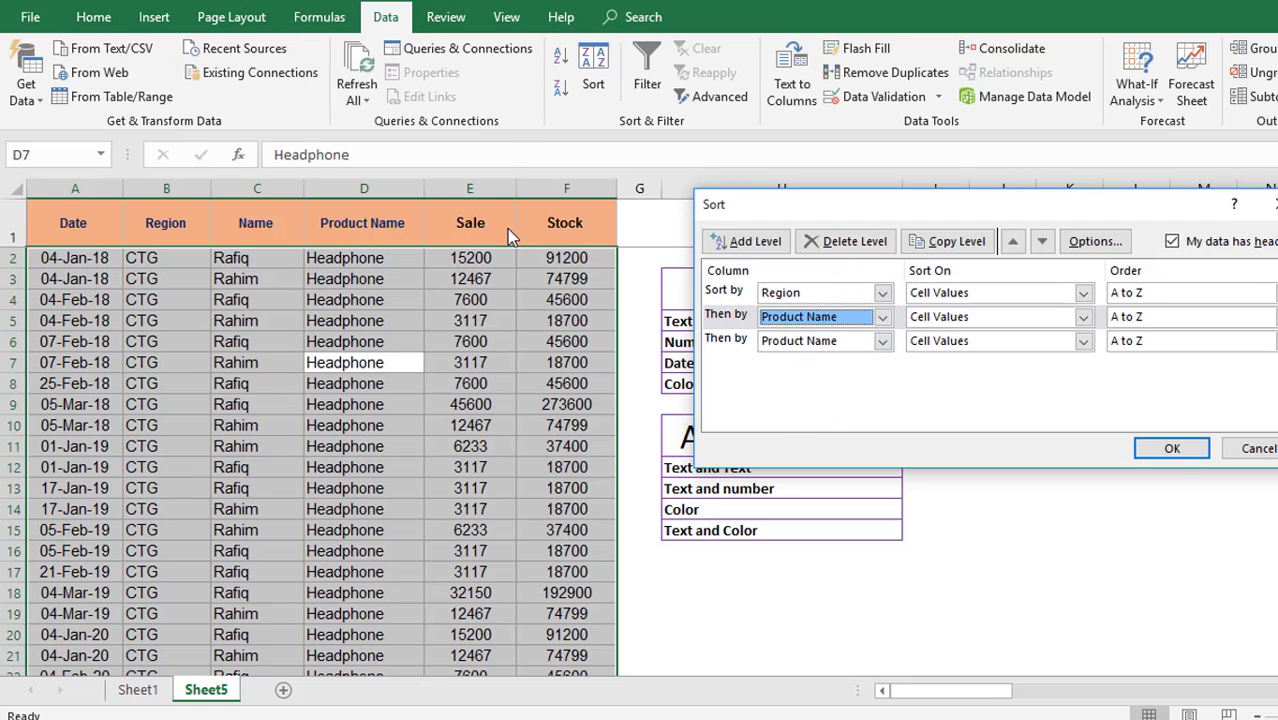
Change the third sort level to Sale on Cell Values, ordered Largest to Smallest, and apply the sort.
click(883, 341)
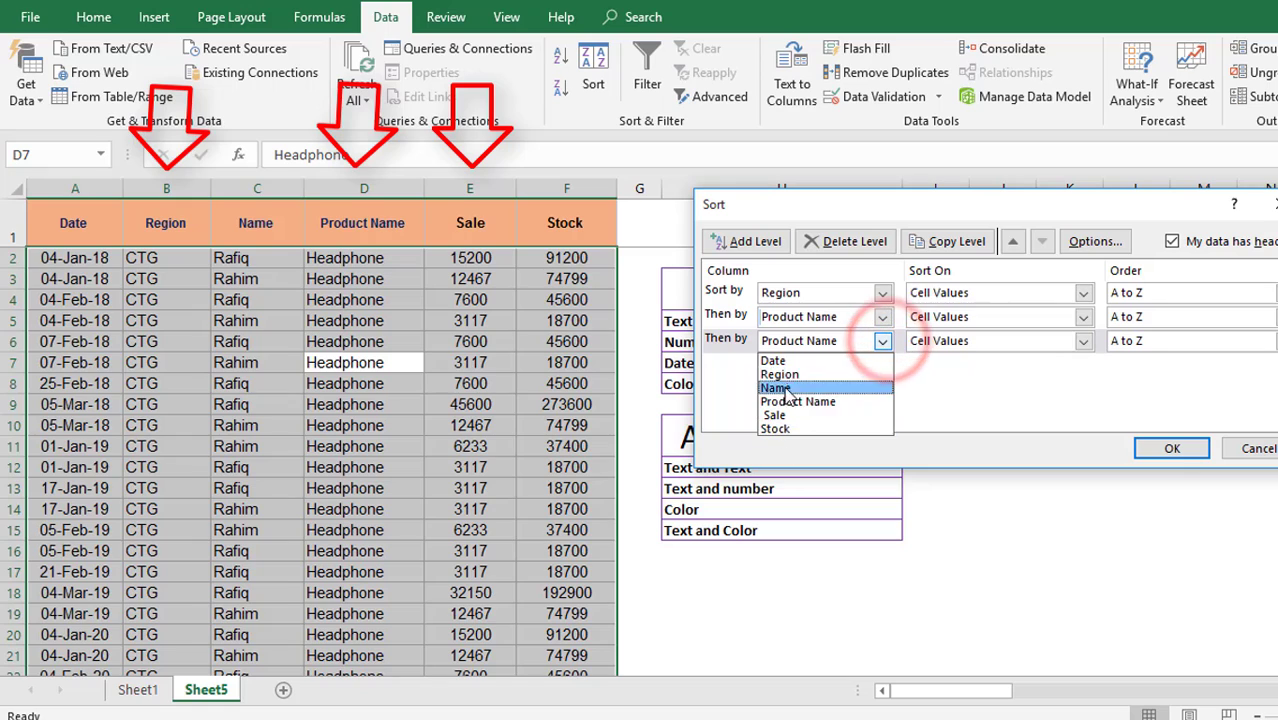
click(790, 414)
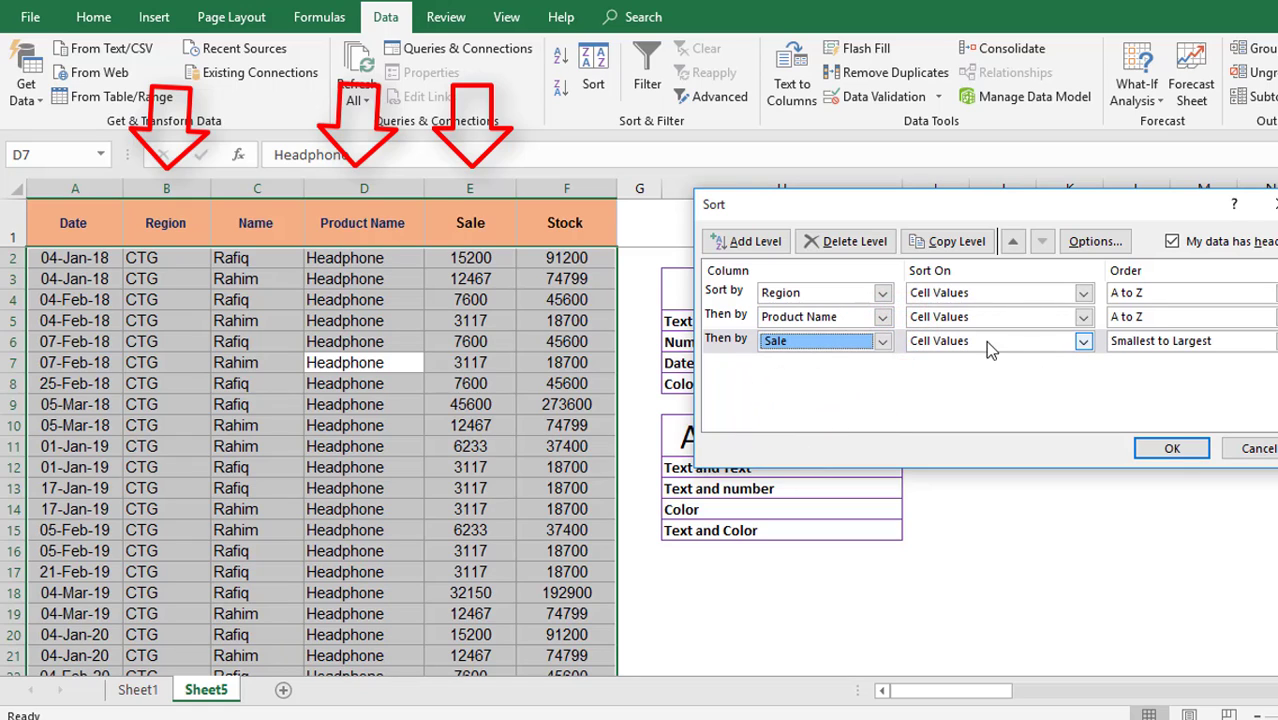
click(1268, 341)
click(1141, 376)
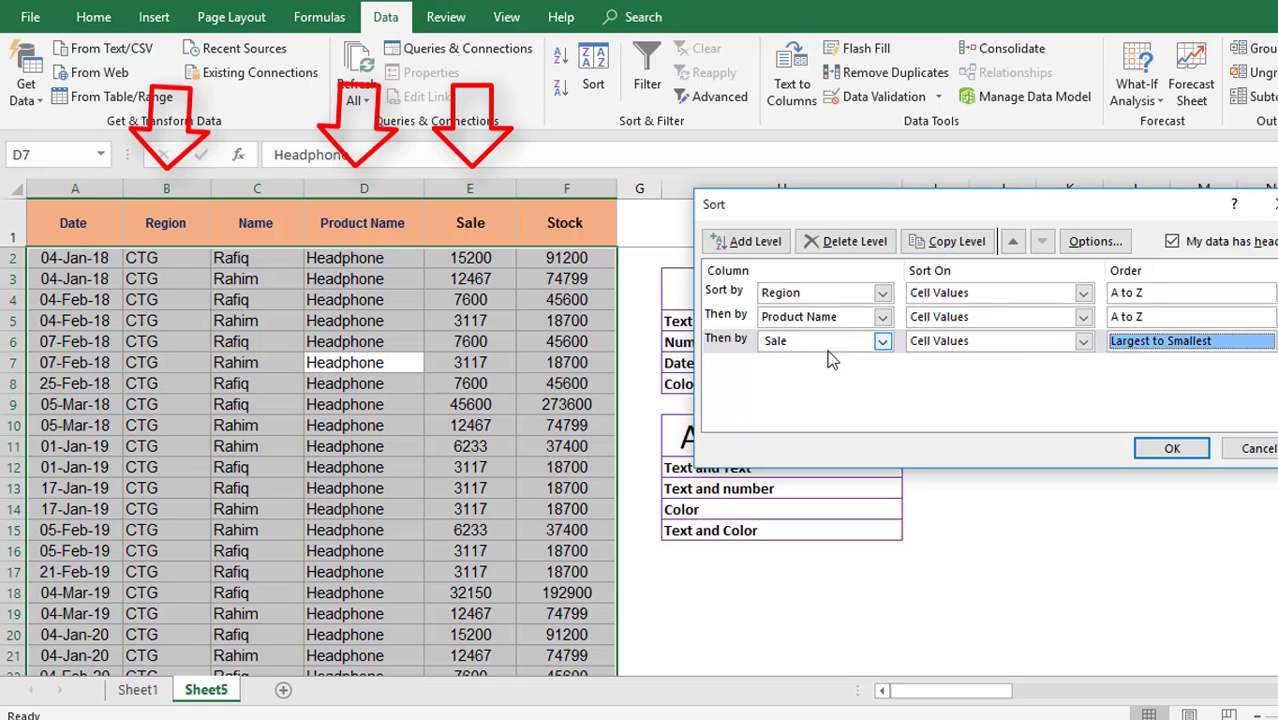
click(1172, 448)
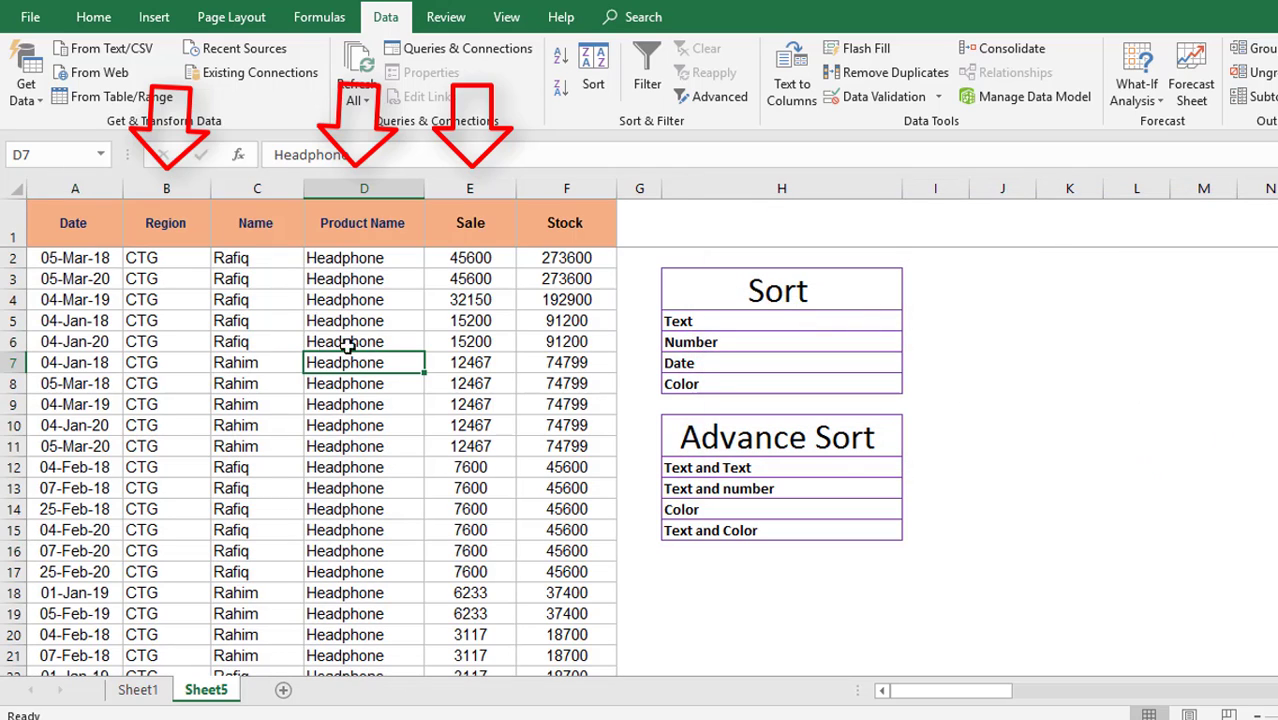
Examine the order of products within each region and of the Sale values within each product.
click(171, 258)
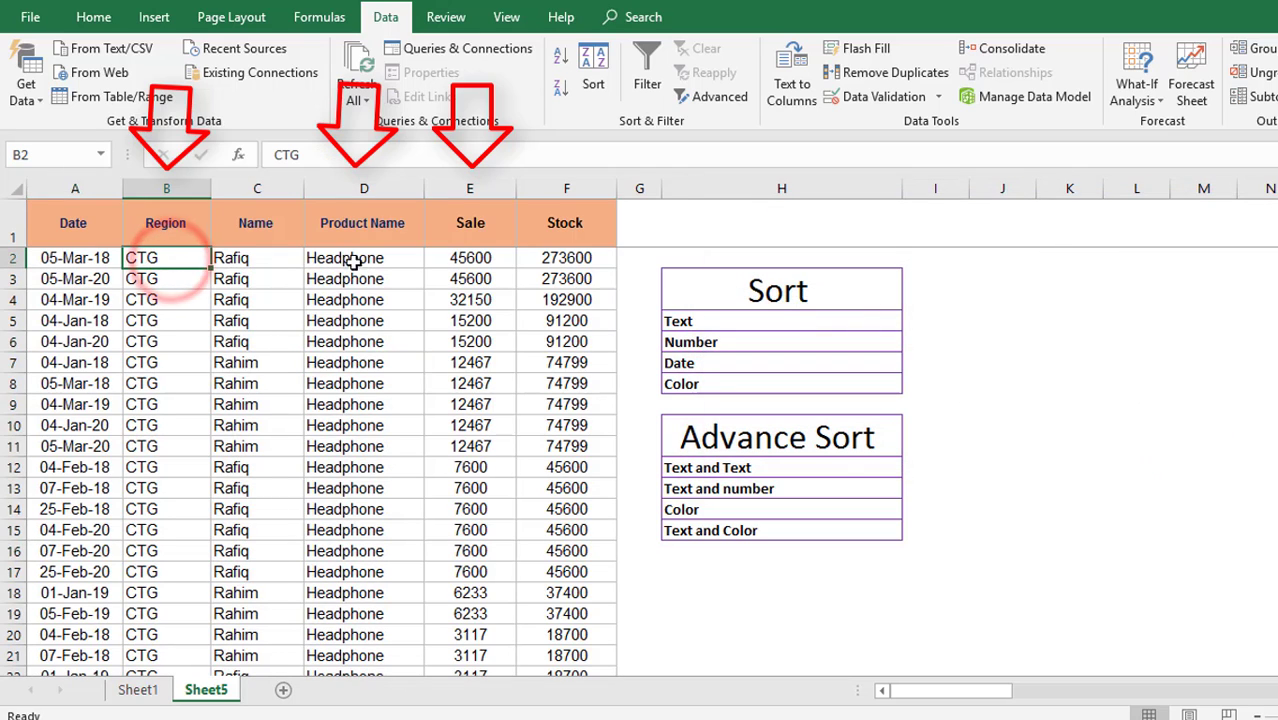
drag(355, 258, 365, 302)
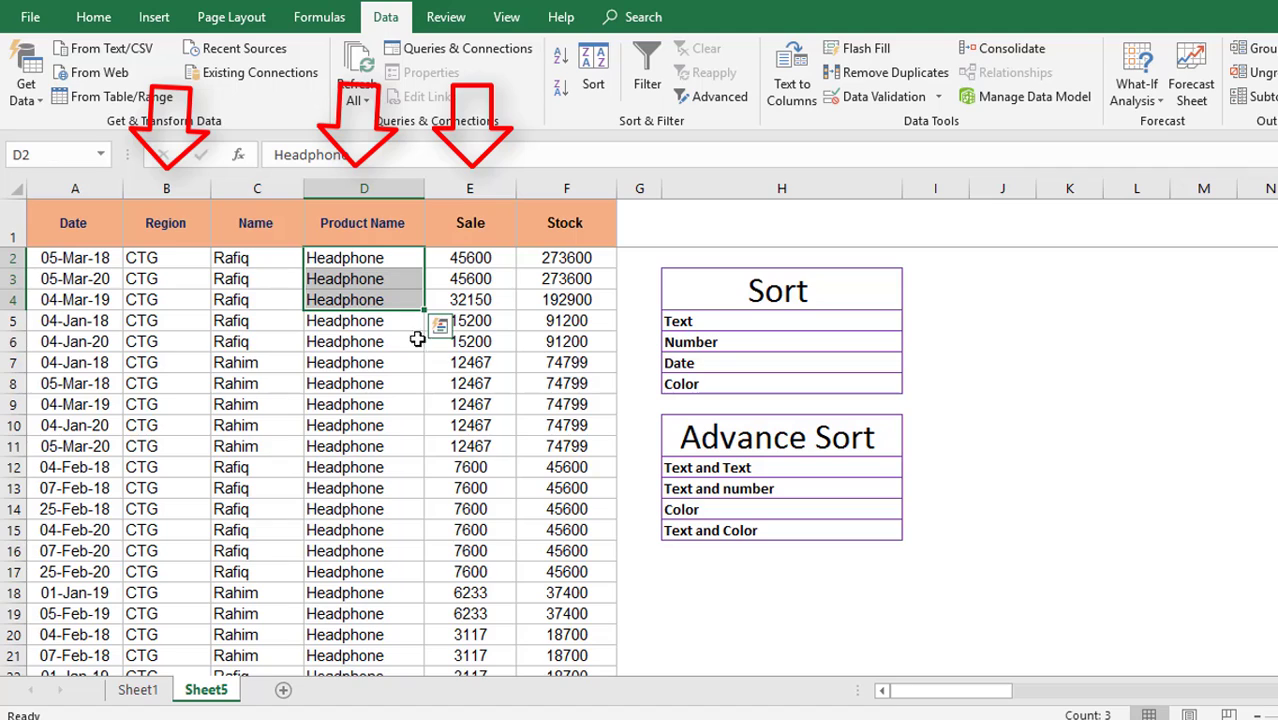
click(476, 300)
click(365, 368)
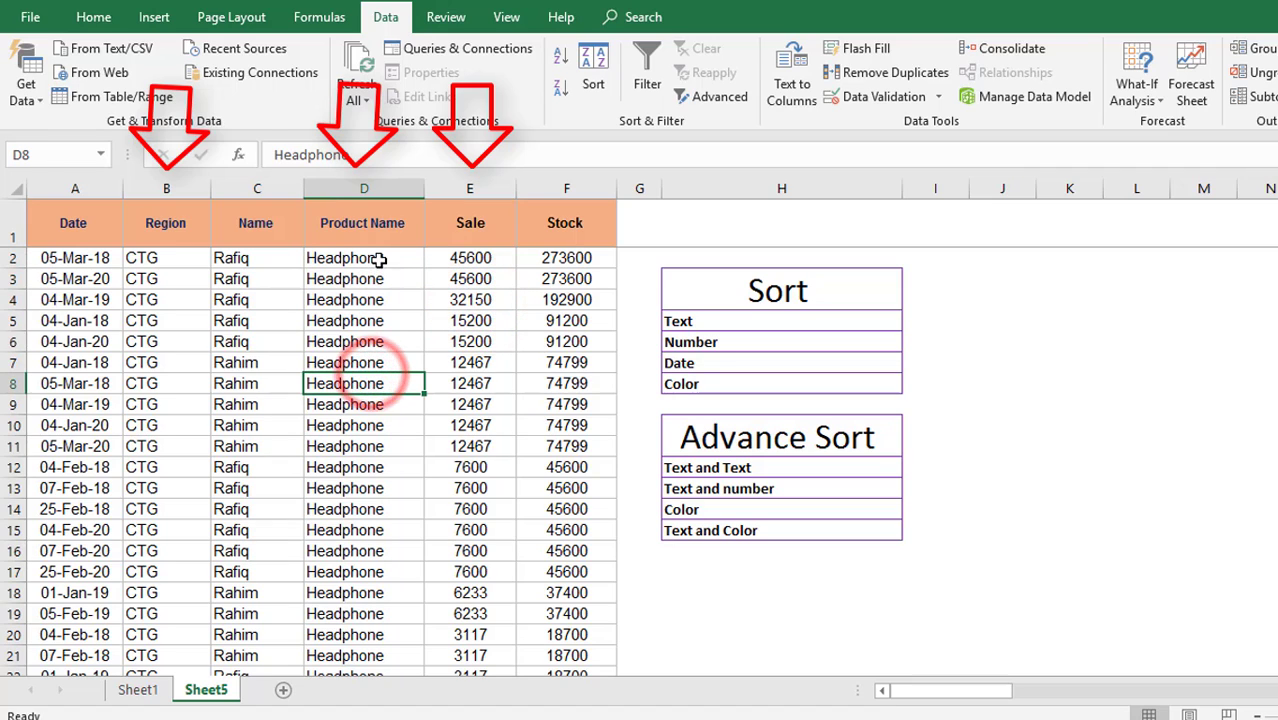
click(380, 258)
drag(378, 325, 365, 676)
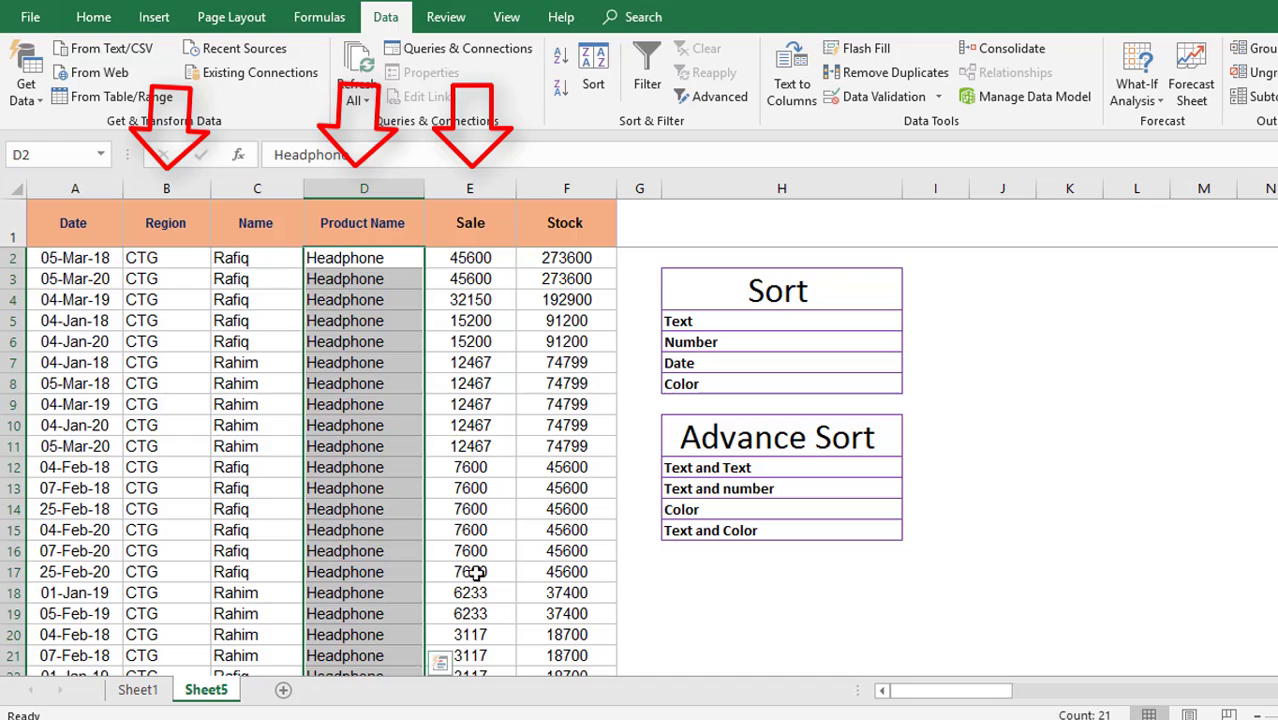
click(370, 532)
scroll(342, 522, down, 9)
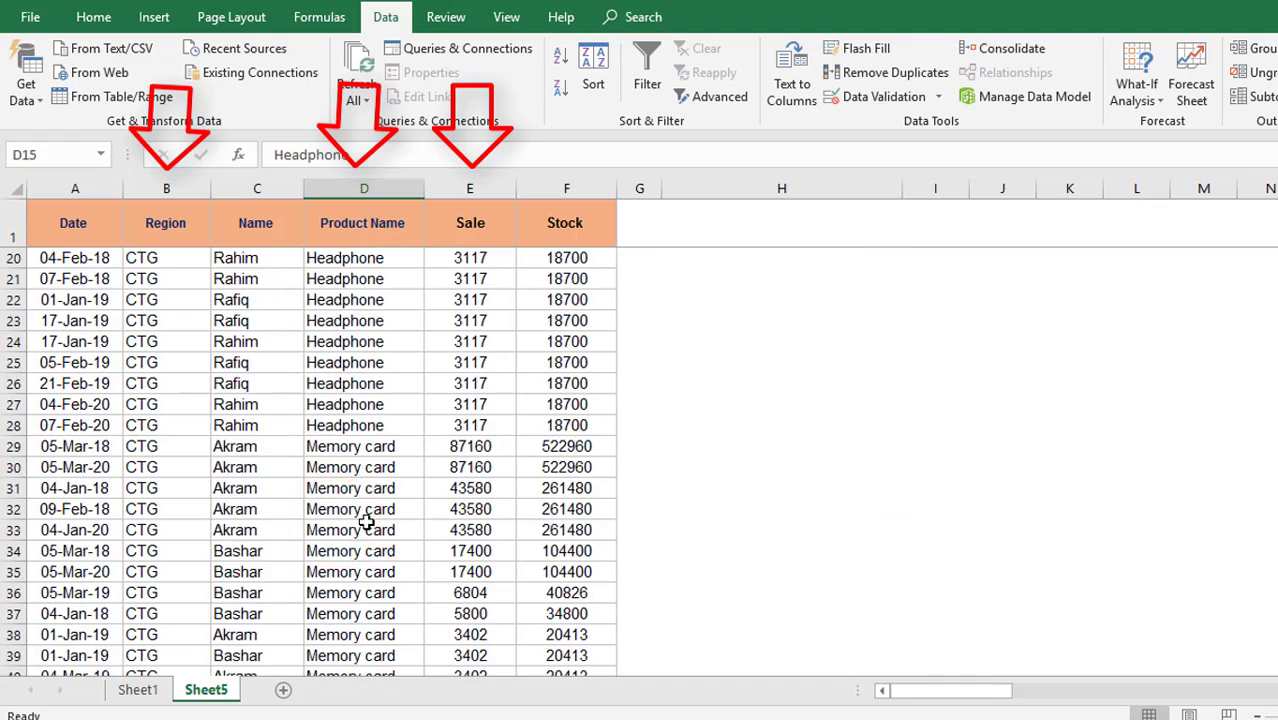
scroll(308, 512, down, 20)
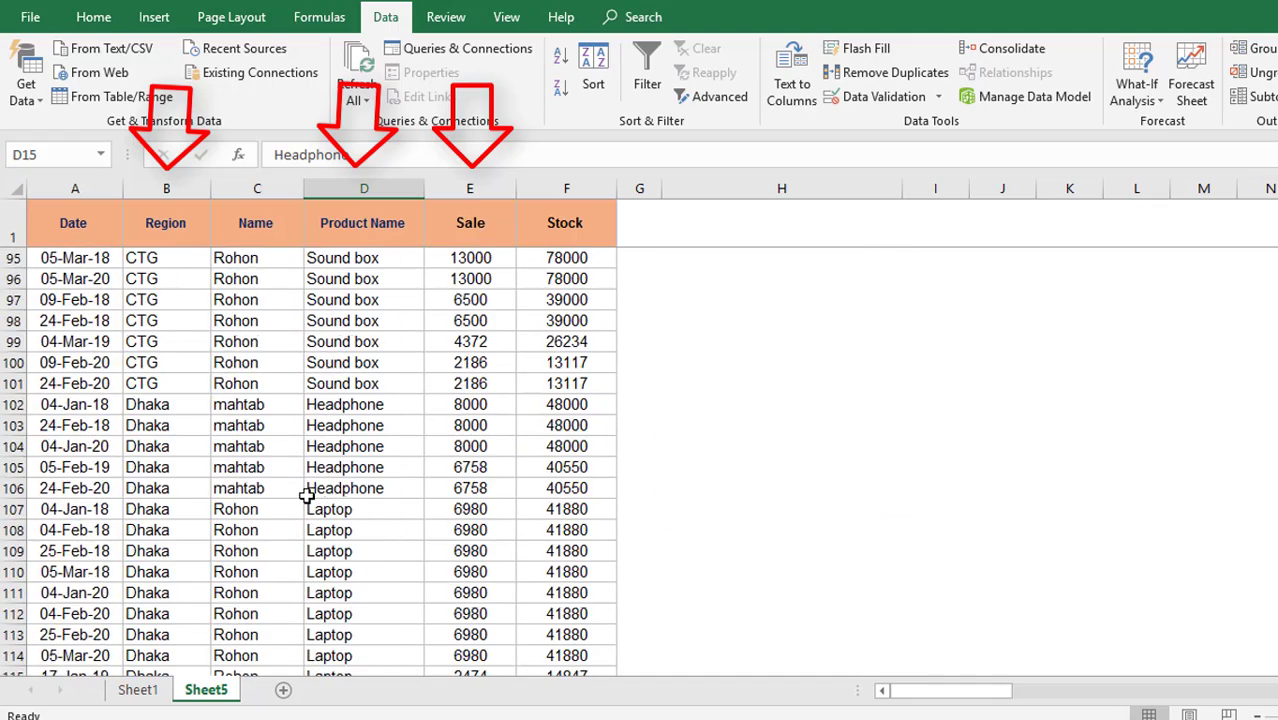
Examine the Dhaka rows, checking the product order and the Sale order within Headphone, Laptop and Memory card.
scroll(307, 496, up, 1)
scroll(250, 492, up, 1)
click(178, 465)
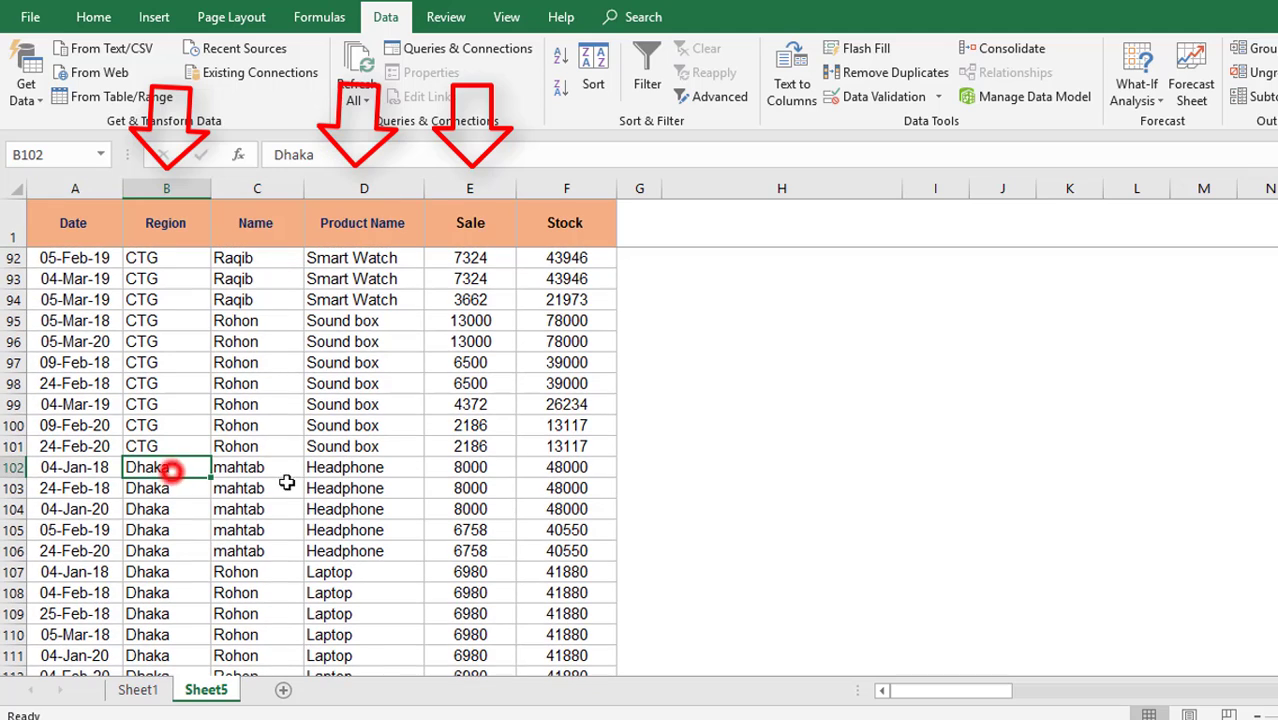
click(484, 466)
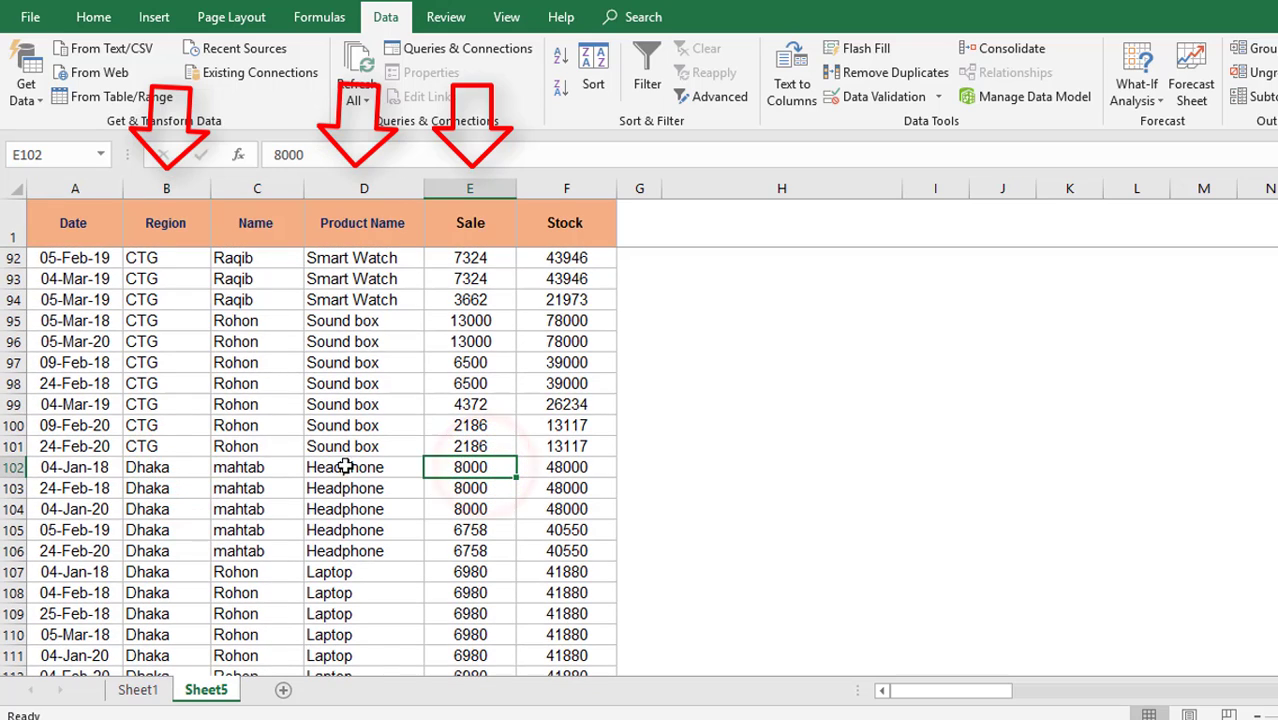
click(368, 571)
scroll(370, 540, down, 1)
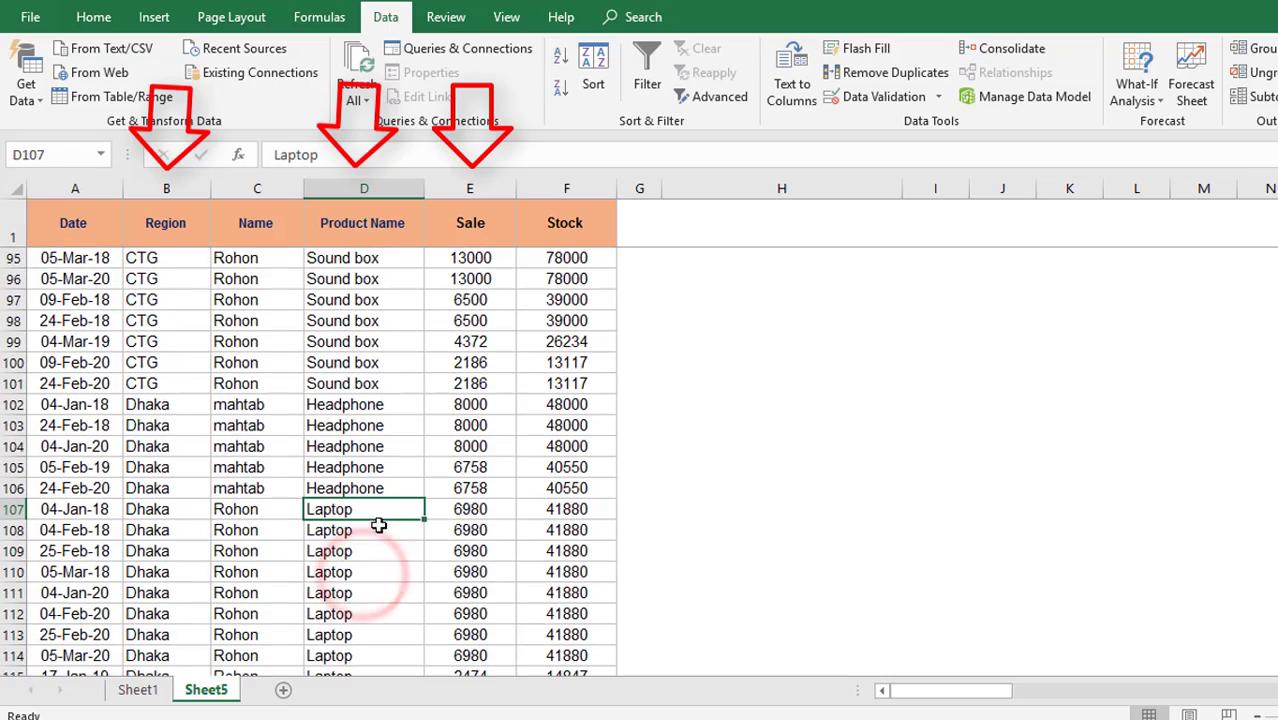
click(478, 509)
scroll(470, 545, down, 3)
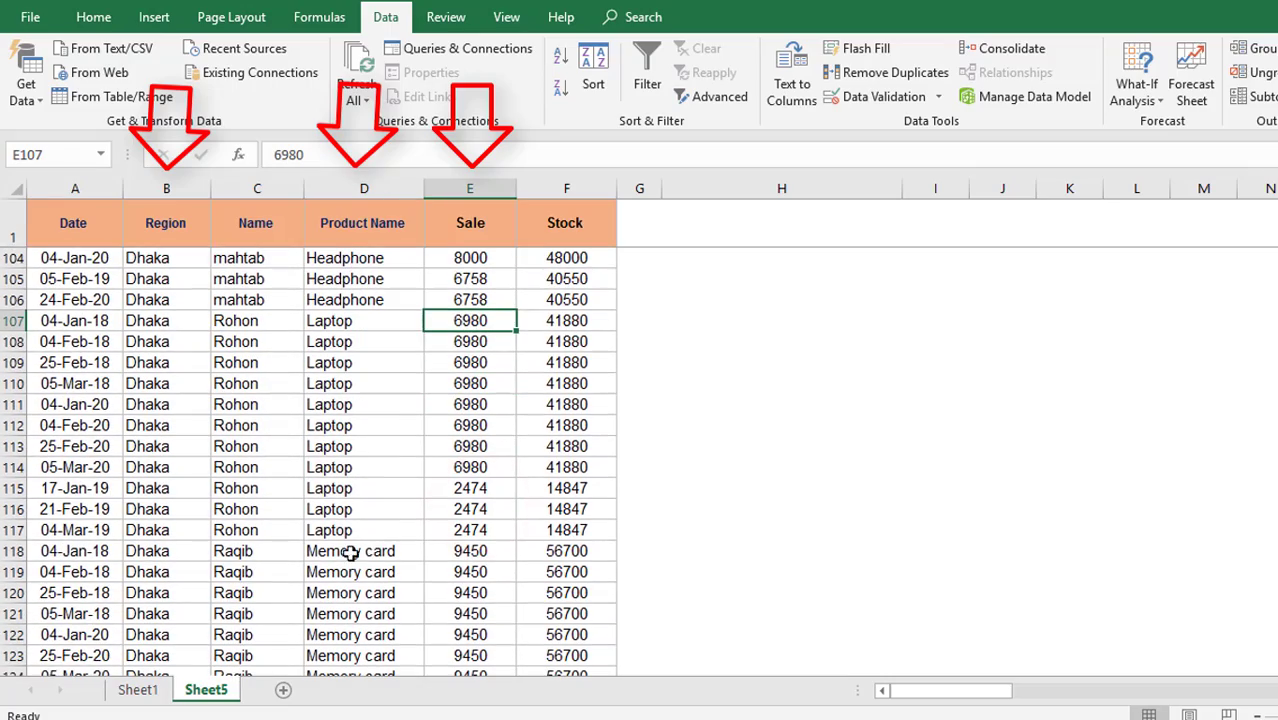
click(362, 551)
scroll(472, 500, down, 5)
scroll(478, 470, up, 20)
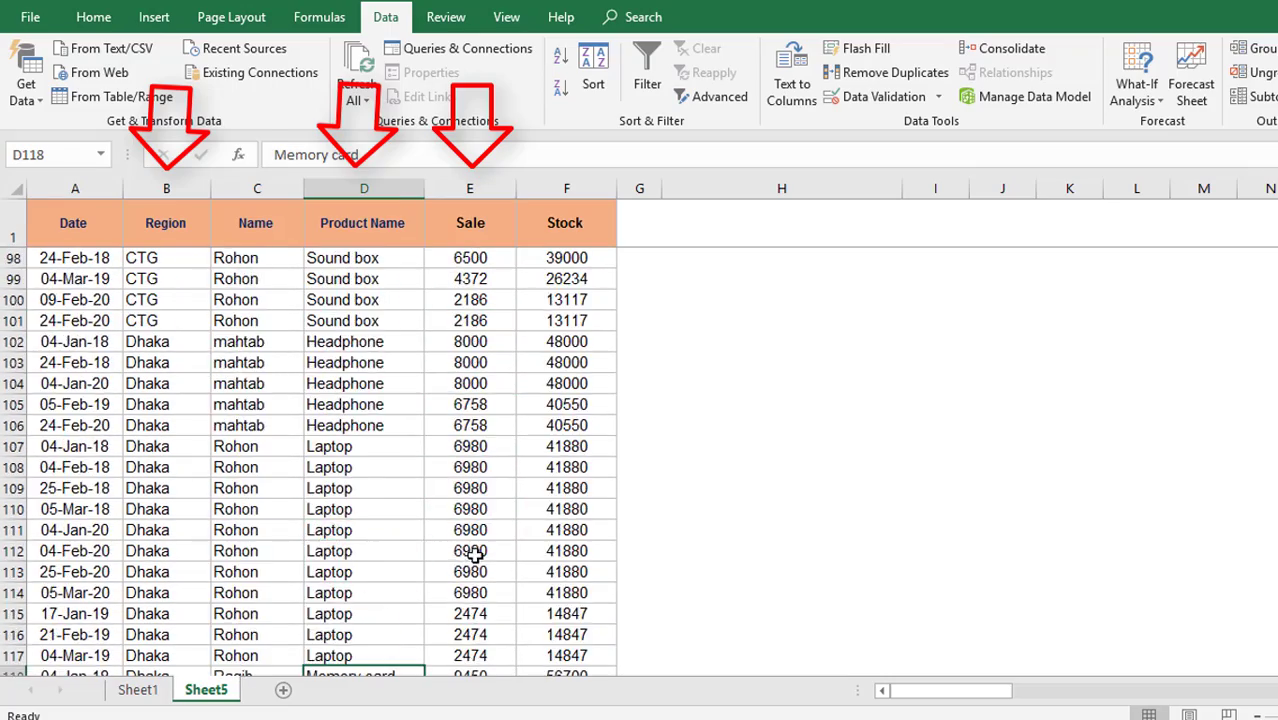
scroll(504, 452, up, 5)
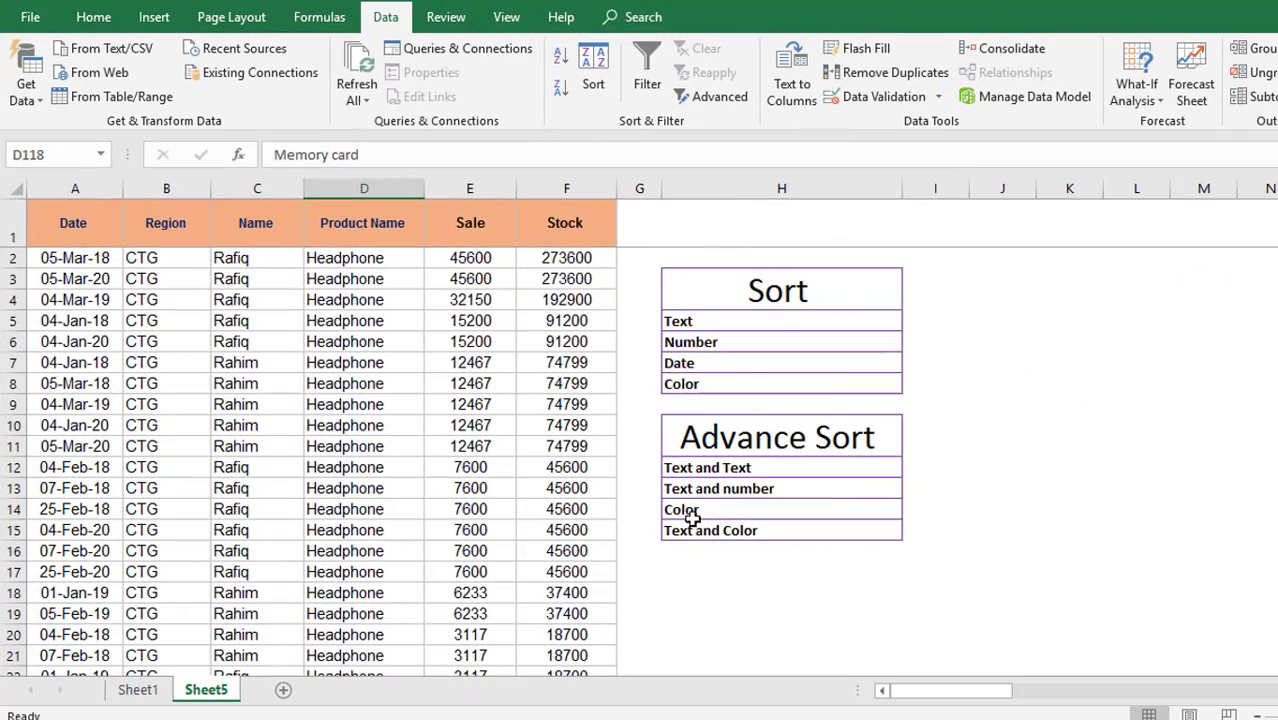
Open the custom sort for the Sheet1 table and set its Sale level on Cell Color to yellow, On Top.
click(692, 512)
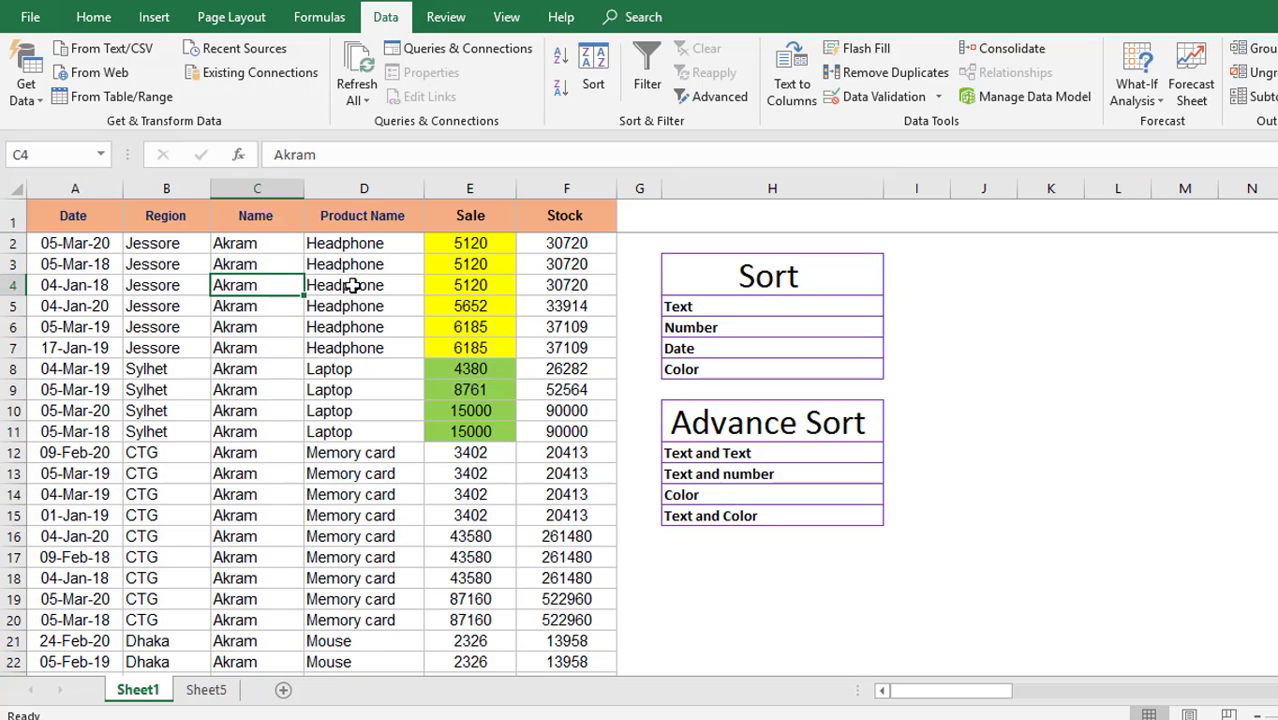
click(350, 245)
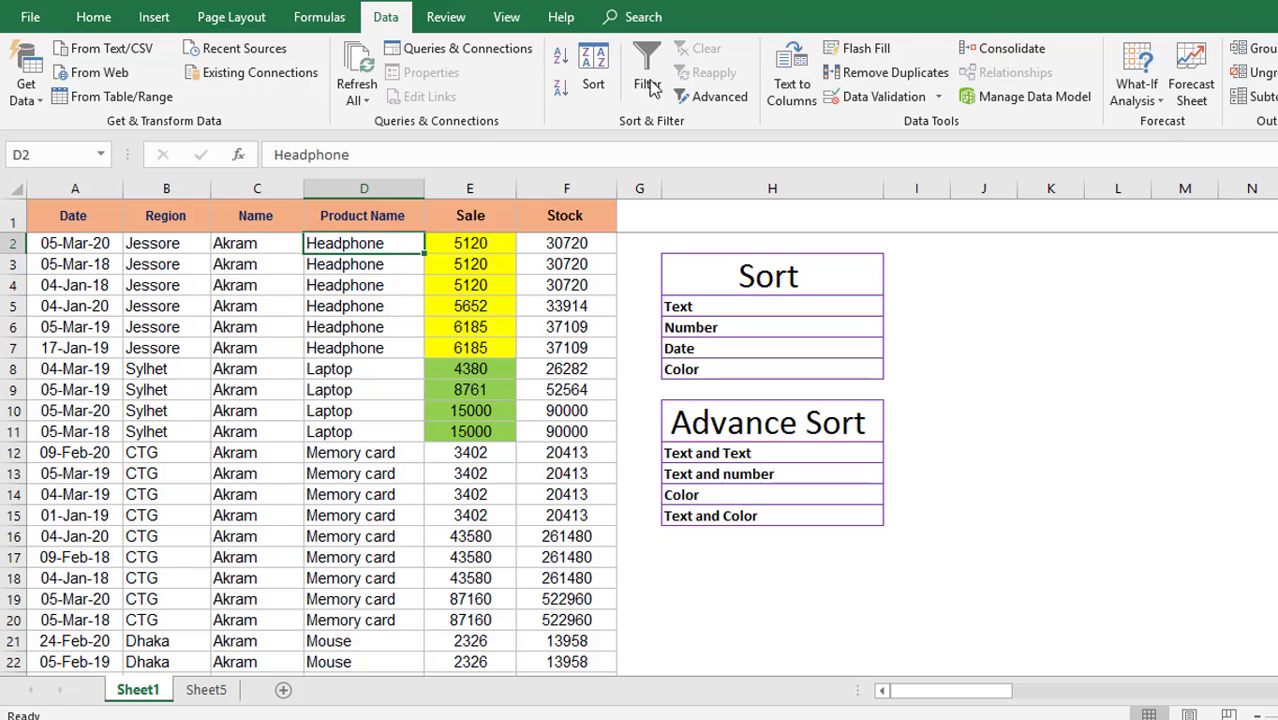
click(594, 72)
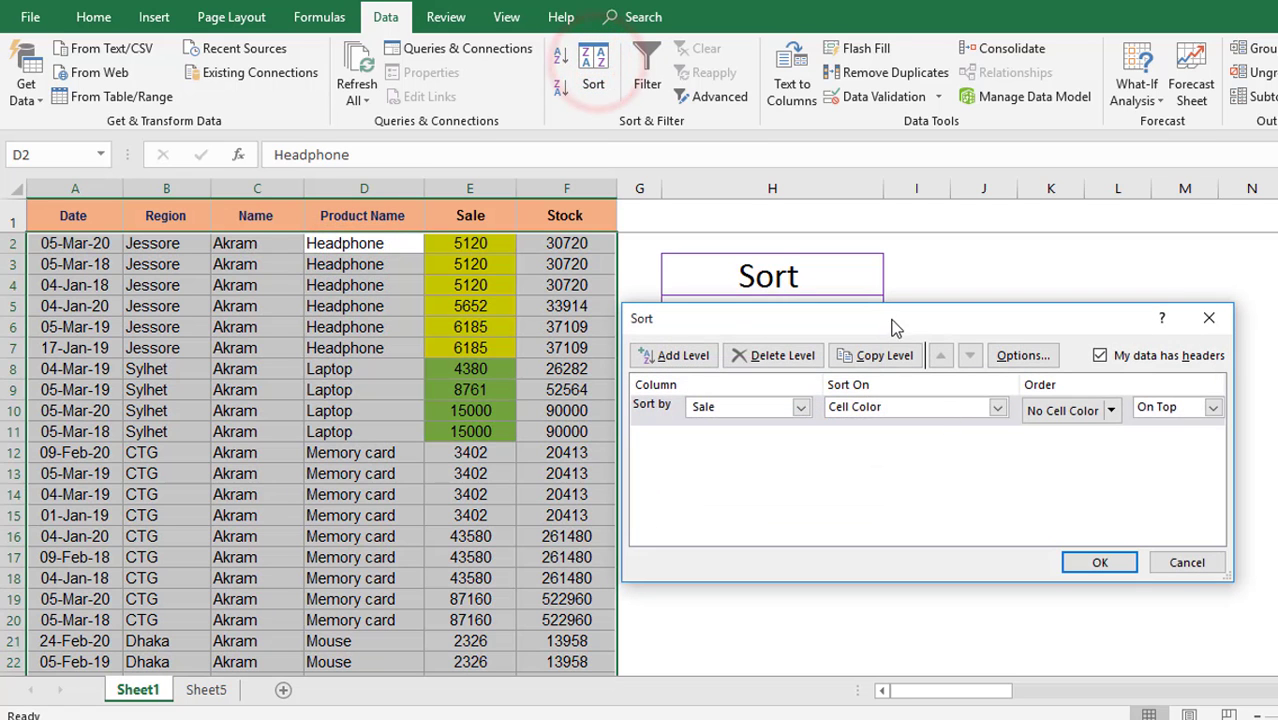
drag(895, 327, 941, 283)
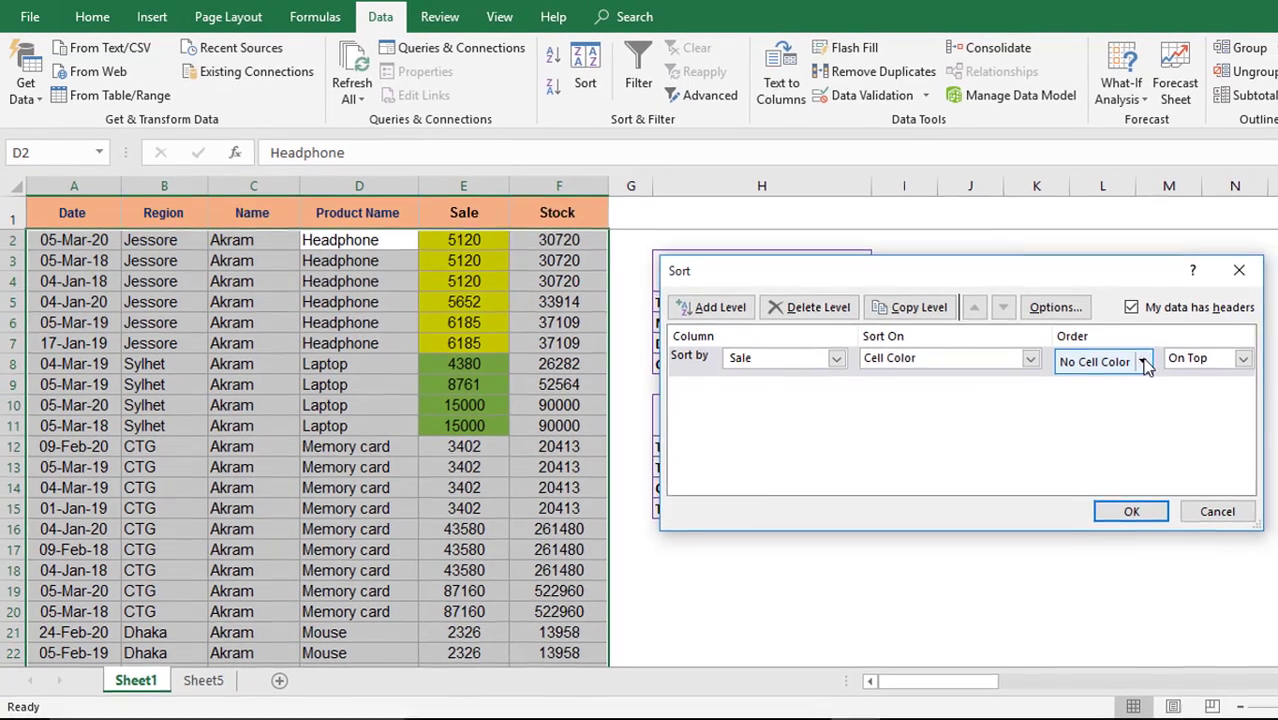
click(1143, 362)
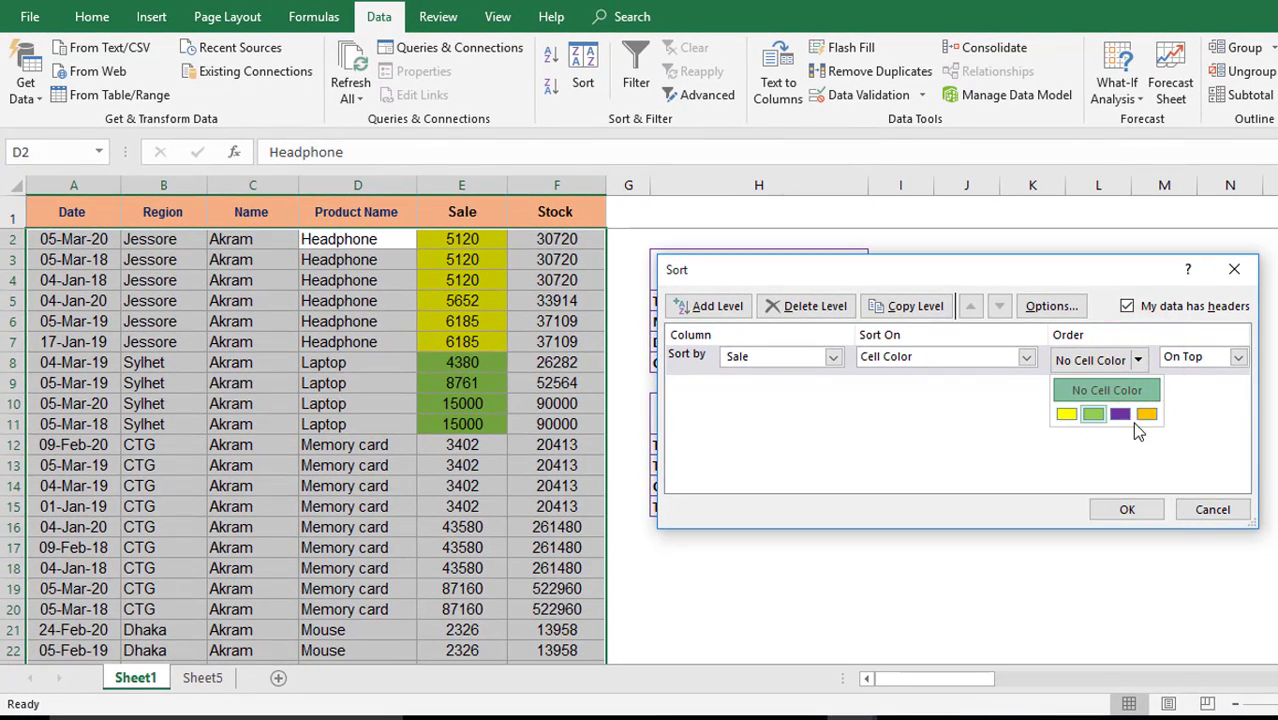
click(1066, 414)
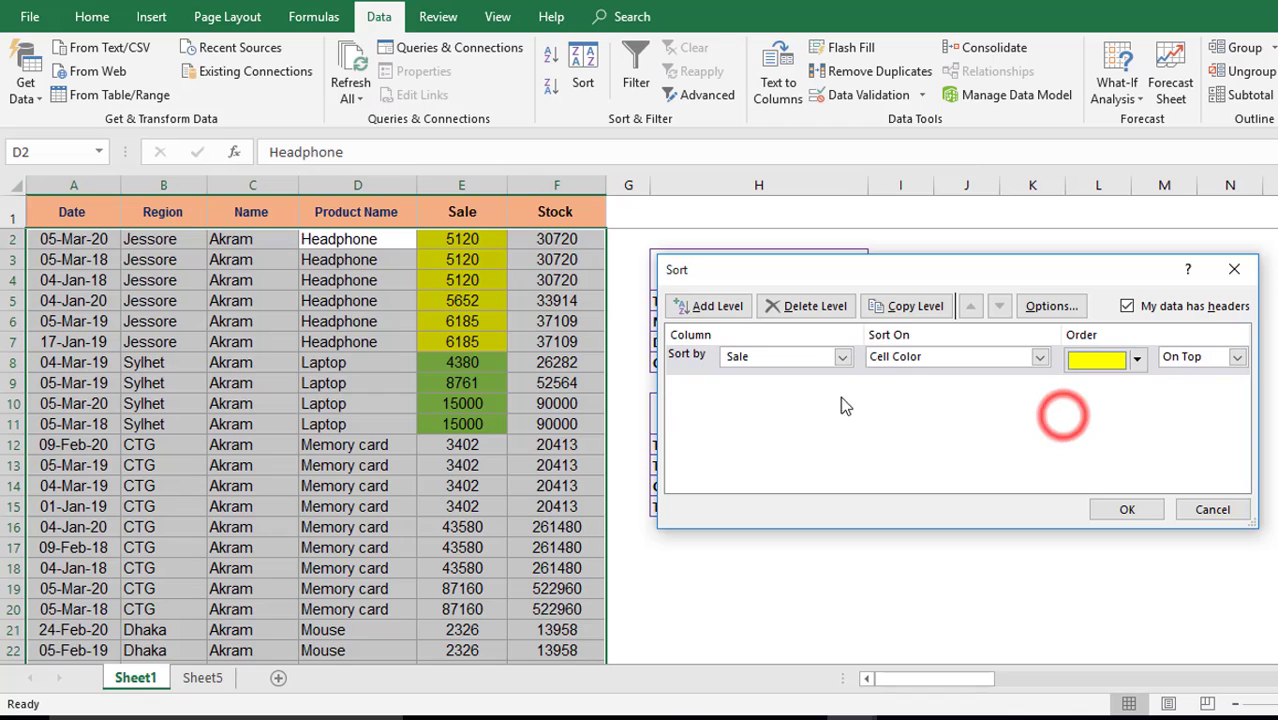
Add a second sort level for Sale on Cell Color, with purple On Top.
click(702, 305)
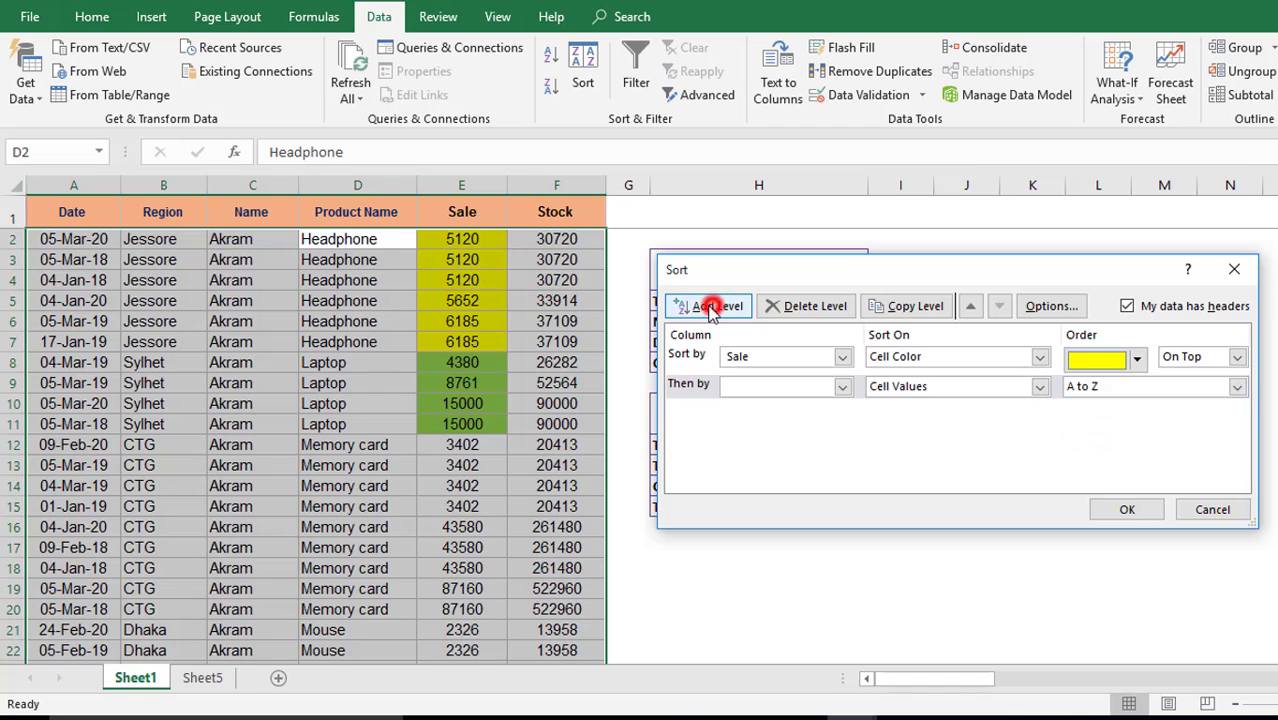
click(842, 386)
click(745, 459)
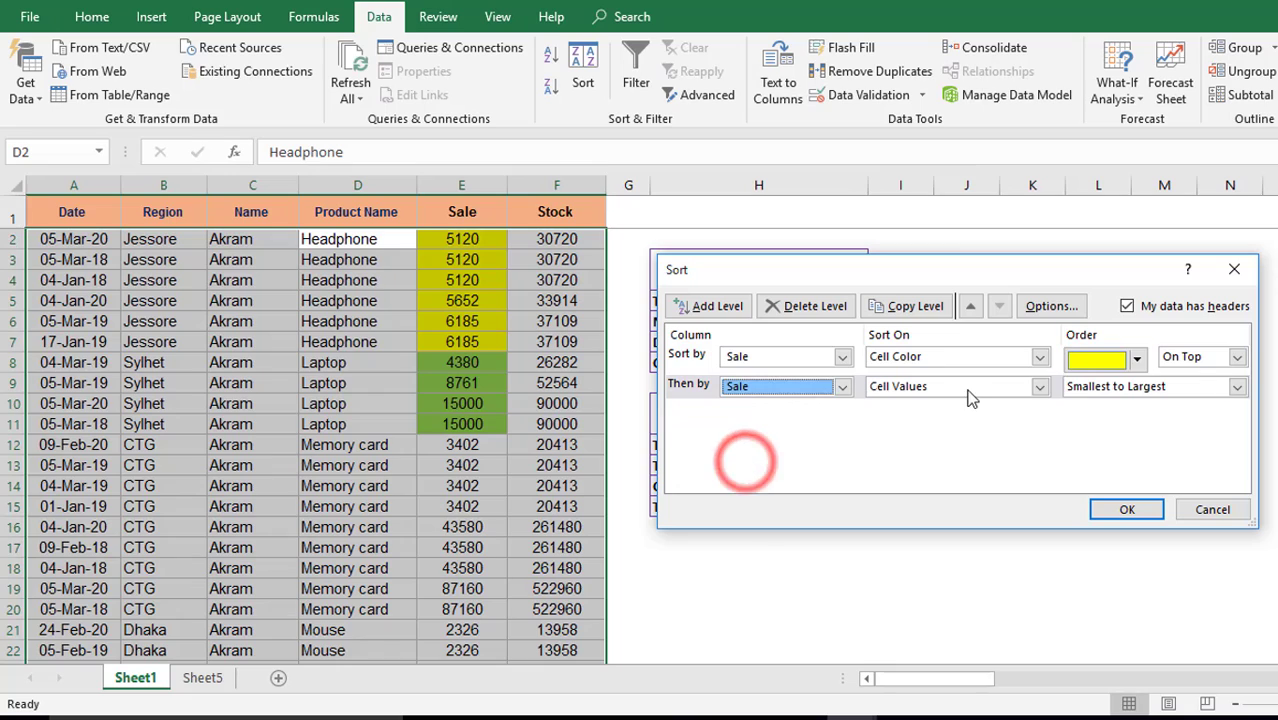
click(1041, 387)
click(903, 418)
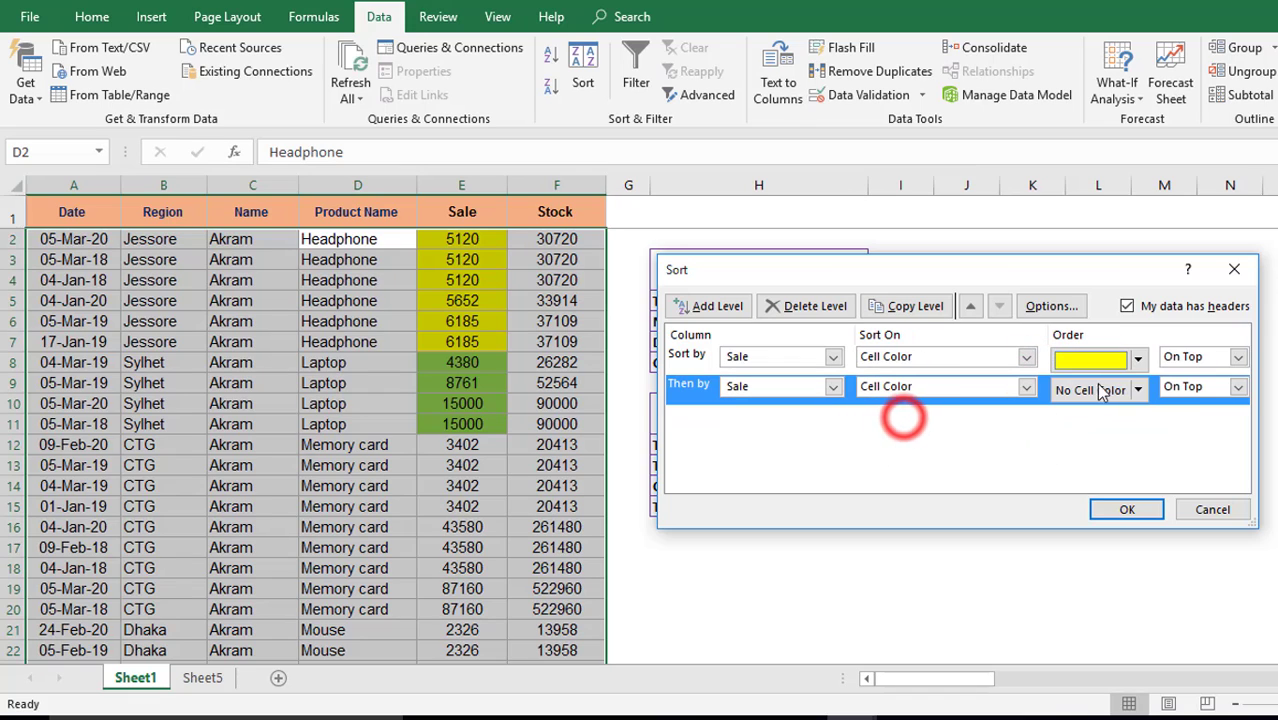
click(1138, 390)
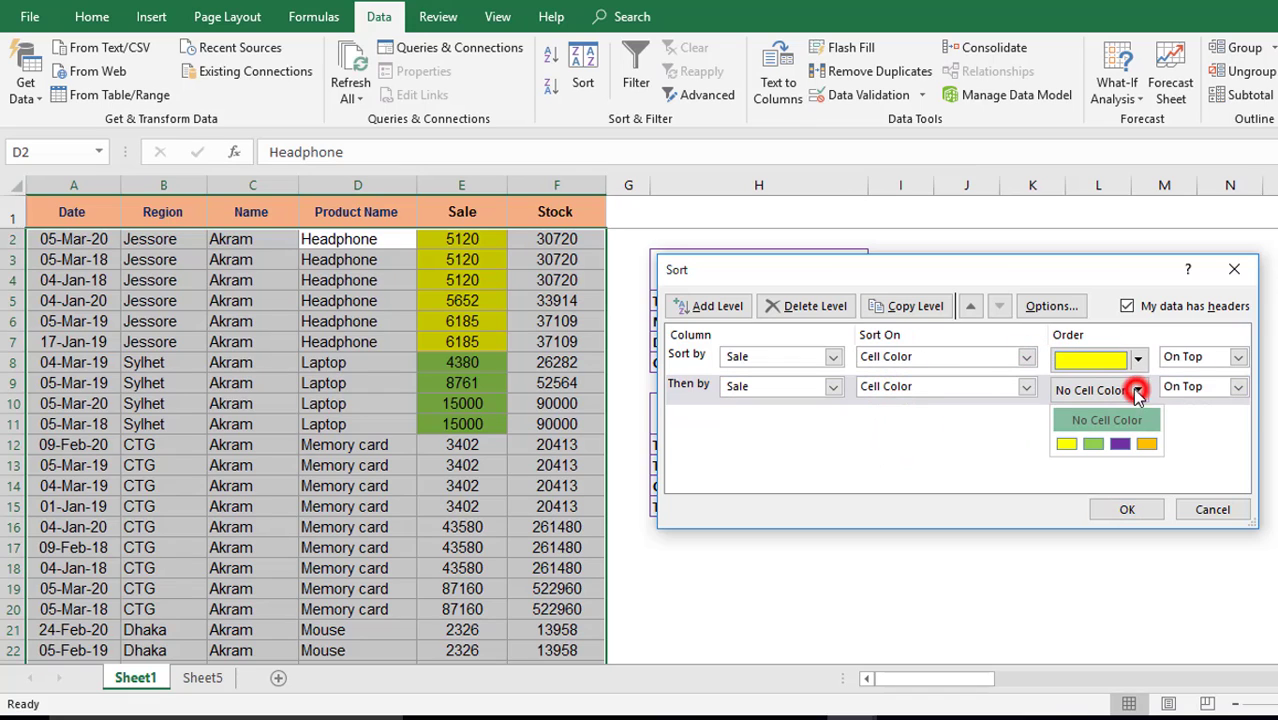
click(1118, 446)
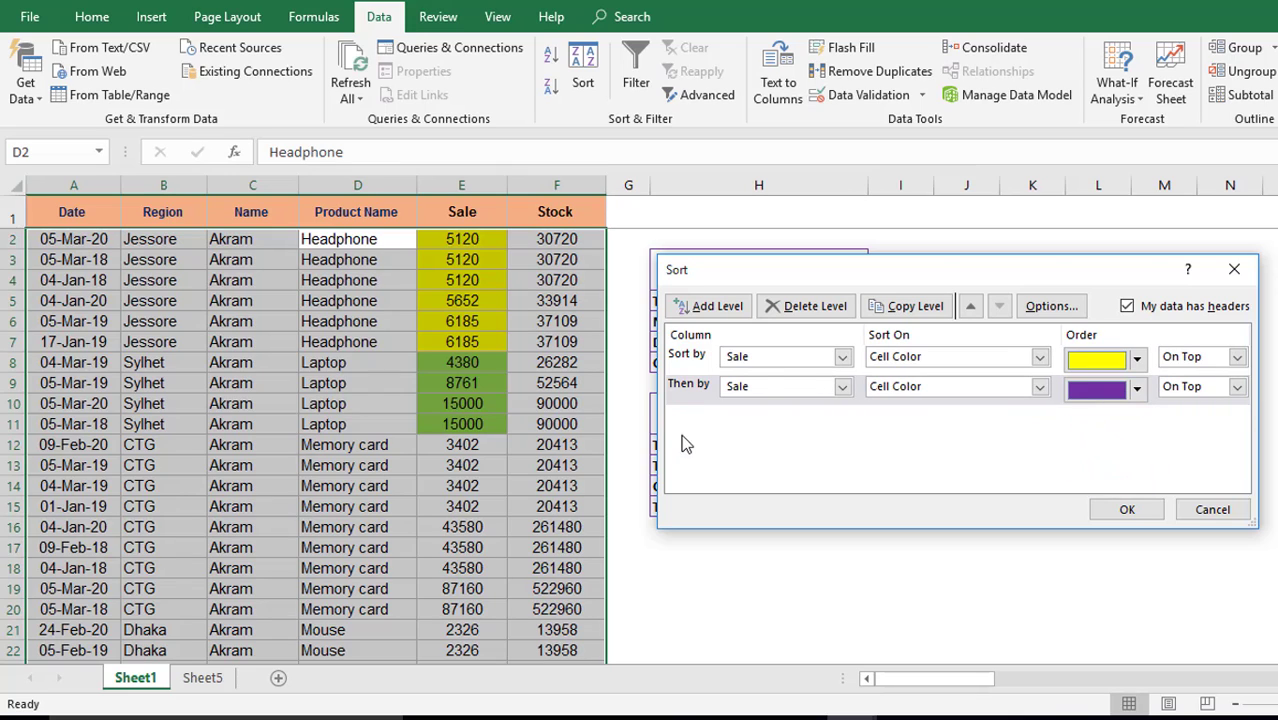
Add a third sort level for Sale on Cell Color, with green On Top.
click(707, 306)
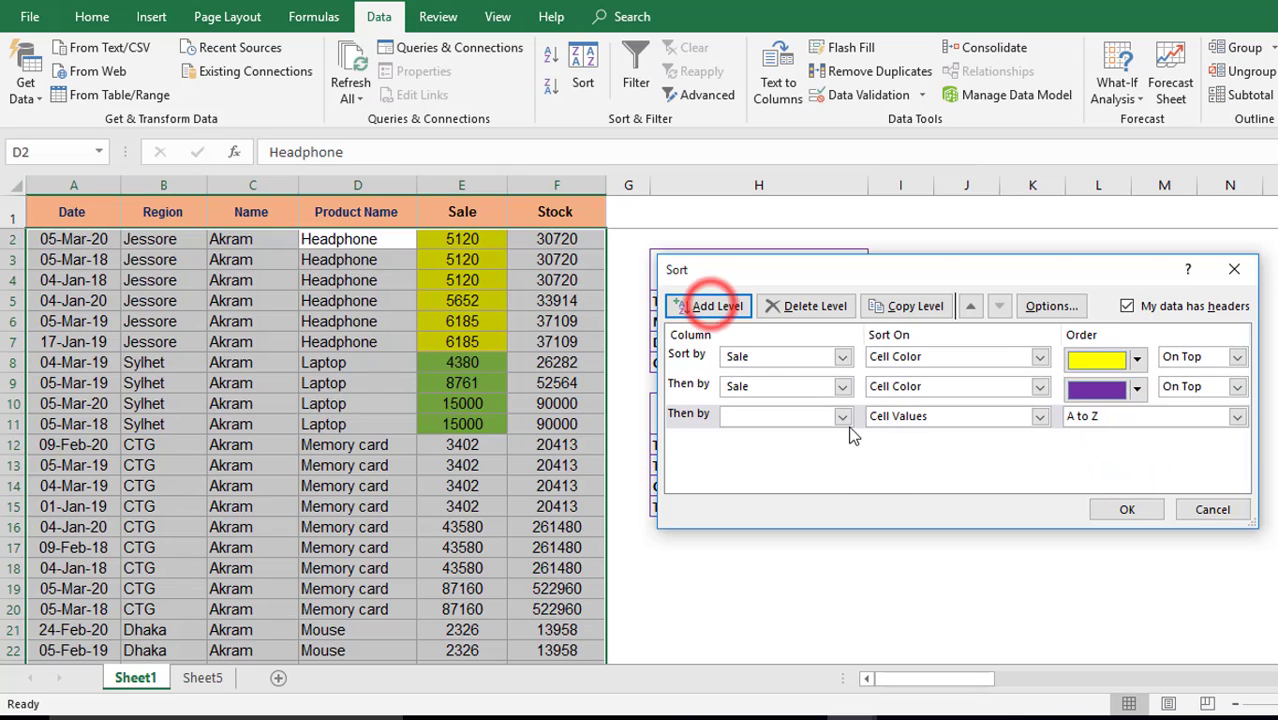
click(843, 417)
click(745, 489)
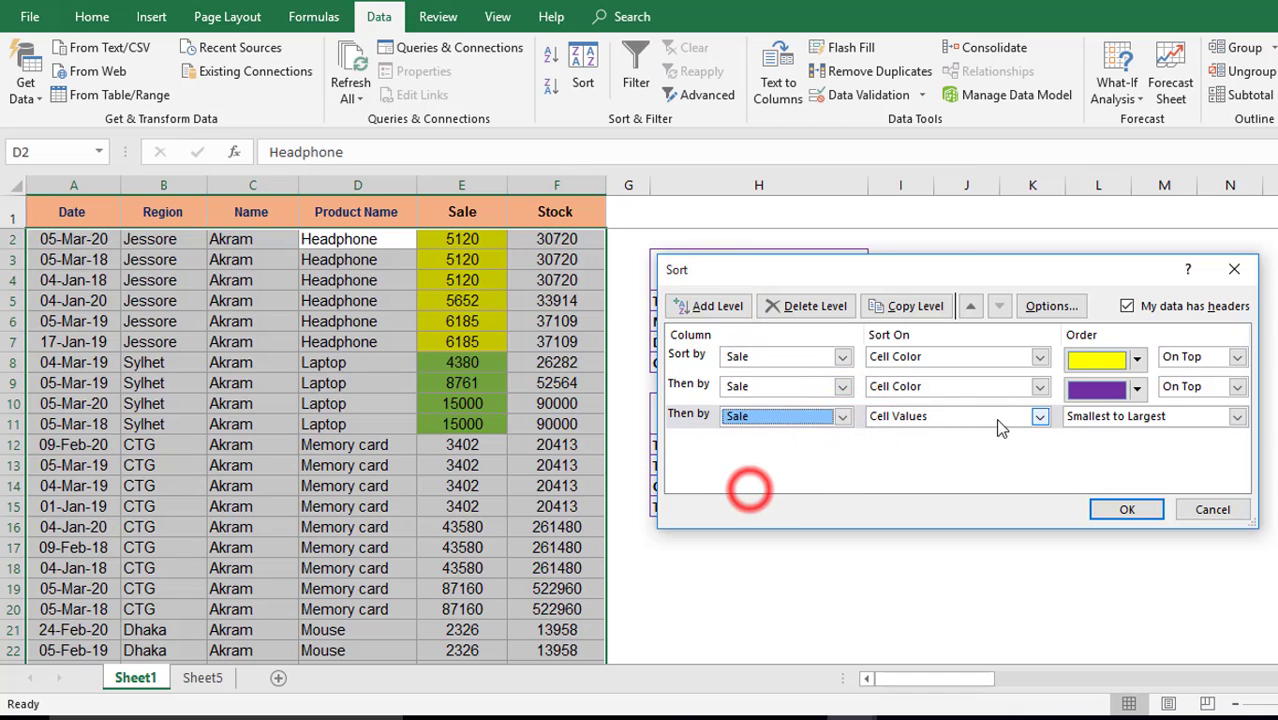
click(1040, 418)
click(918, 448)
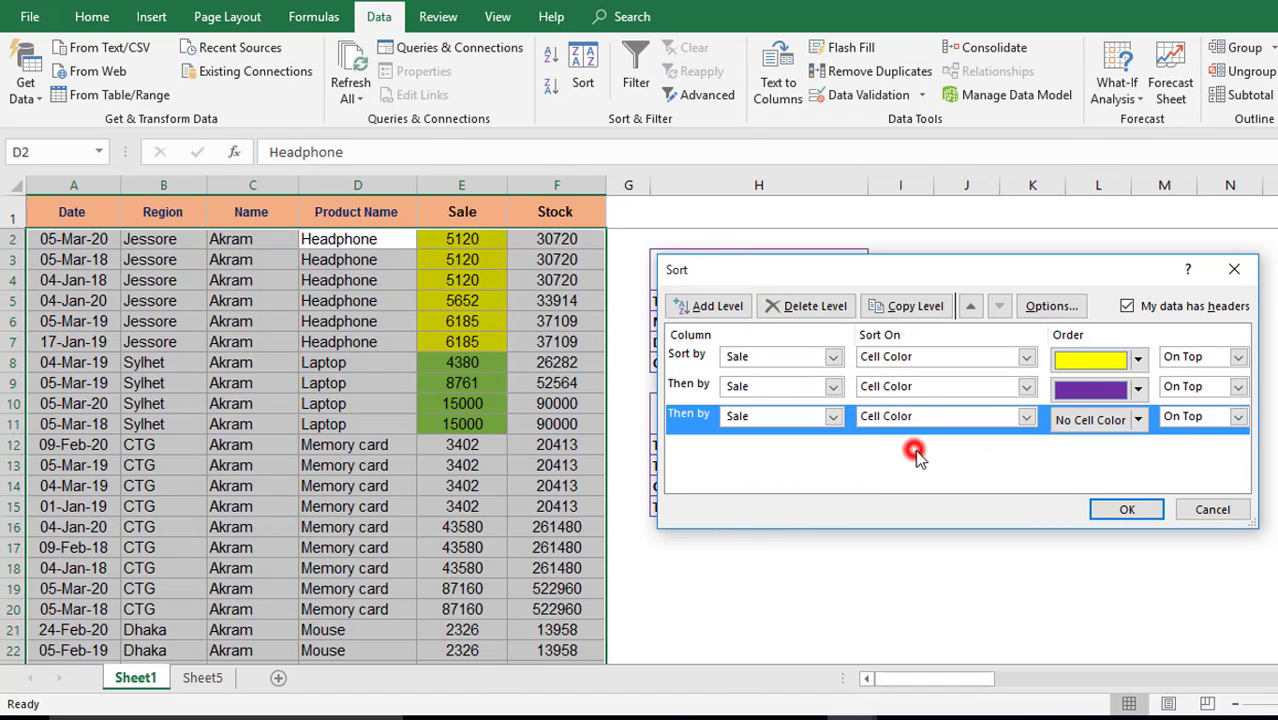
click(1137, 420)
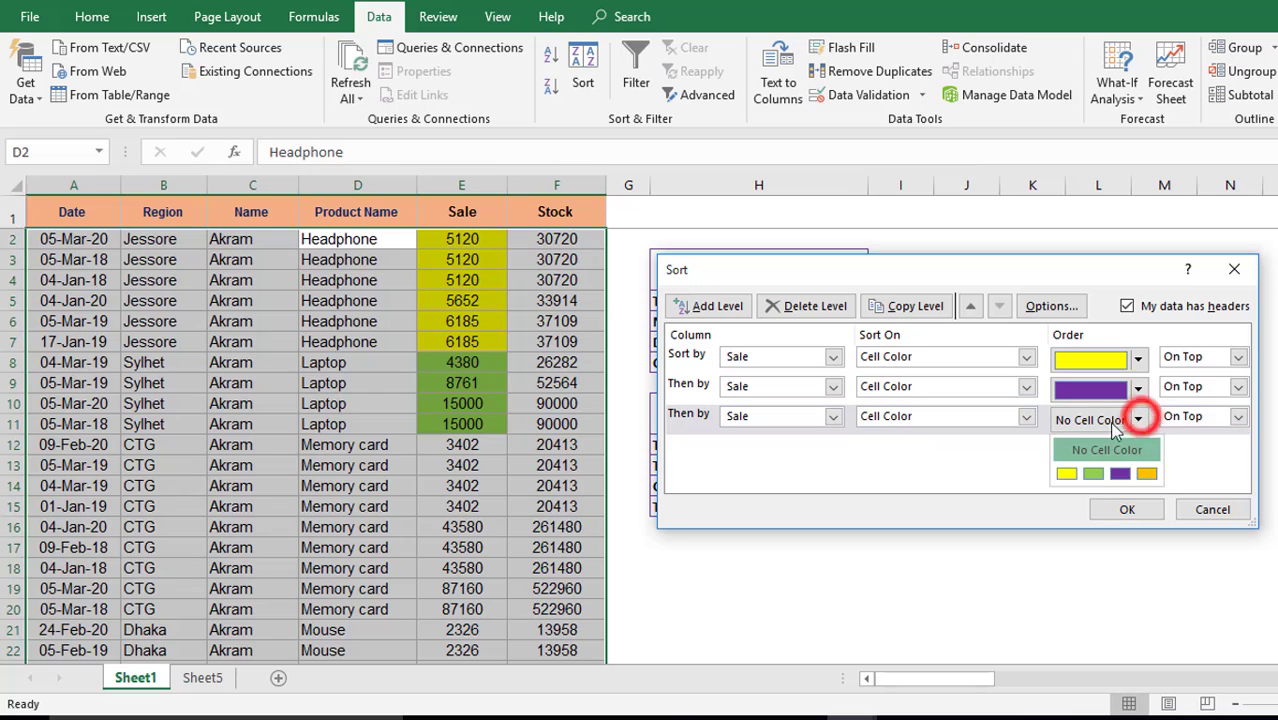
click(1094, 474)
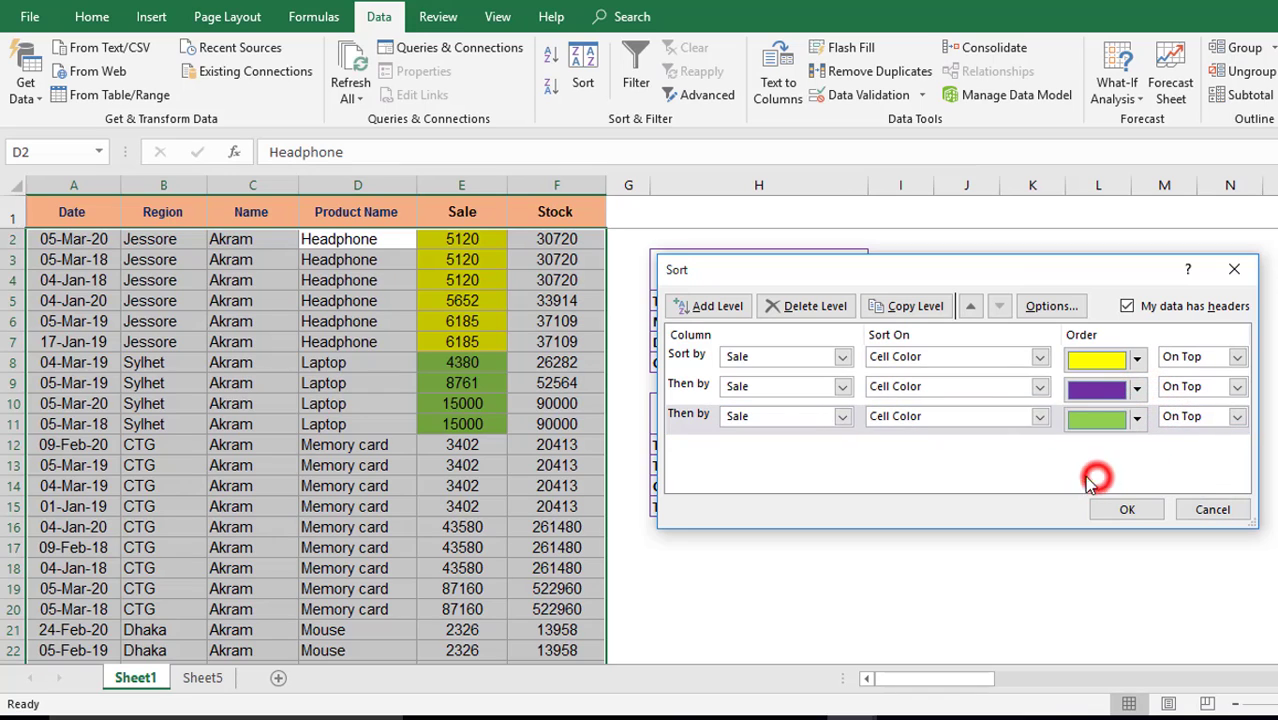
Add a fourth sort level for Sale on Cell Color, with orange On Top, and apply the sort.
click(712, 306)
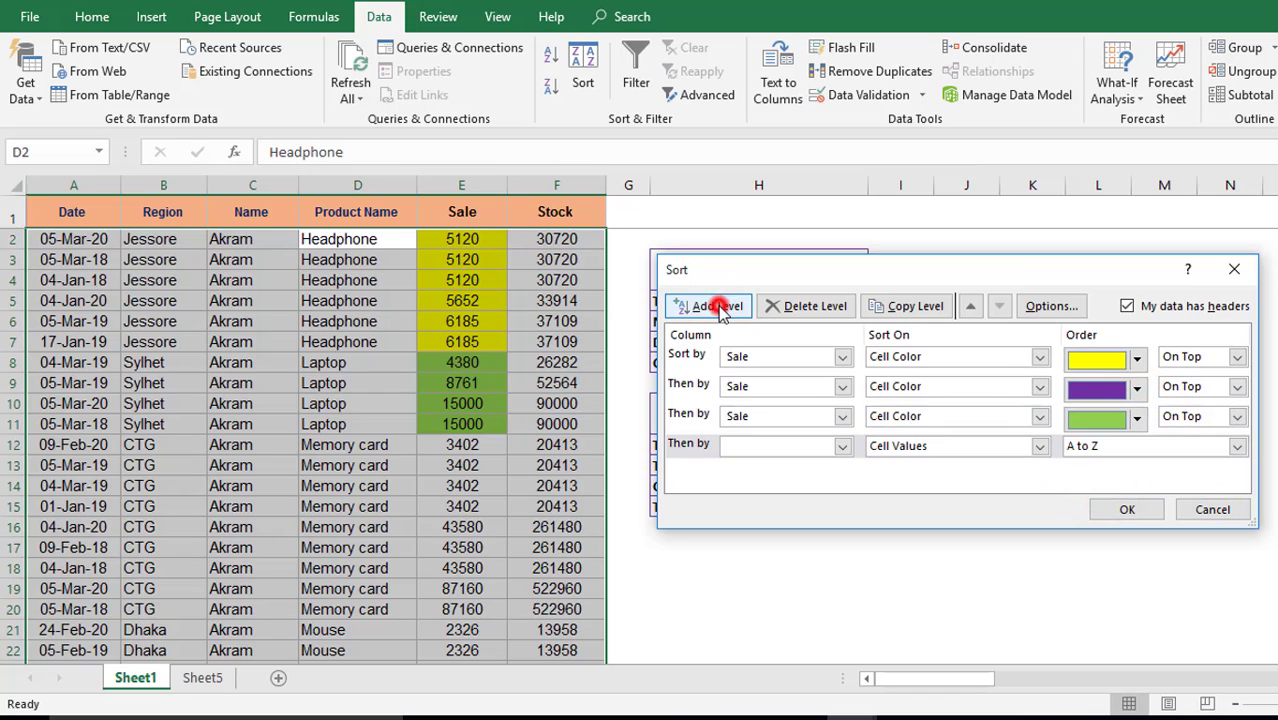
click(842, 446)
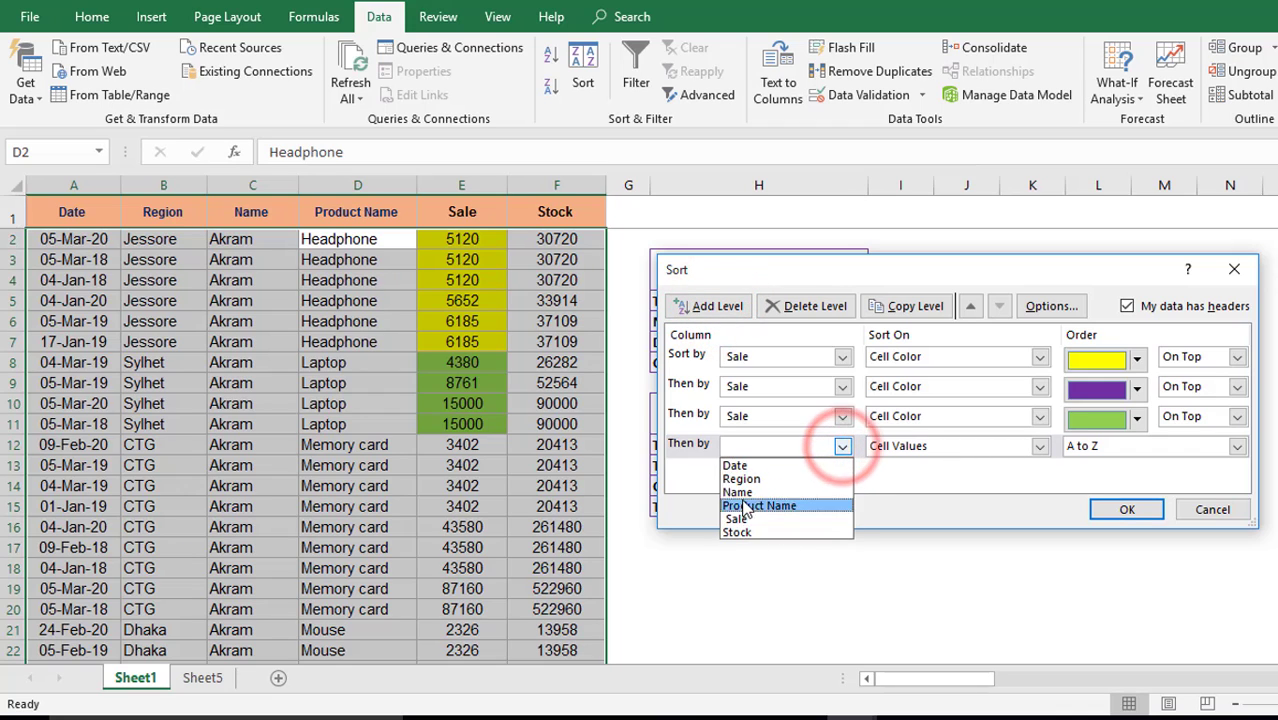
click(737, 519)
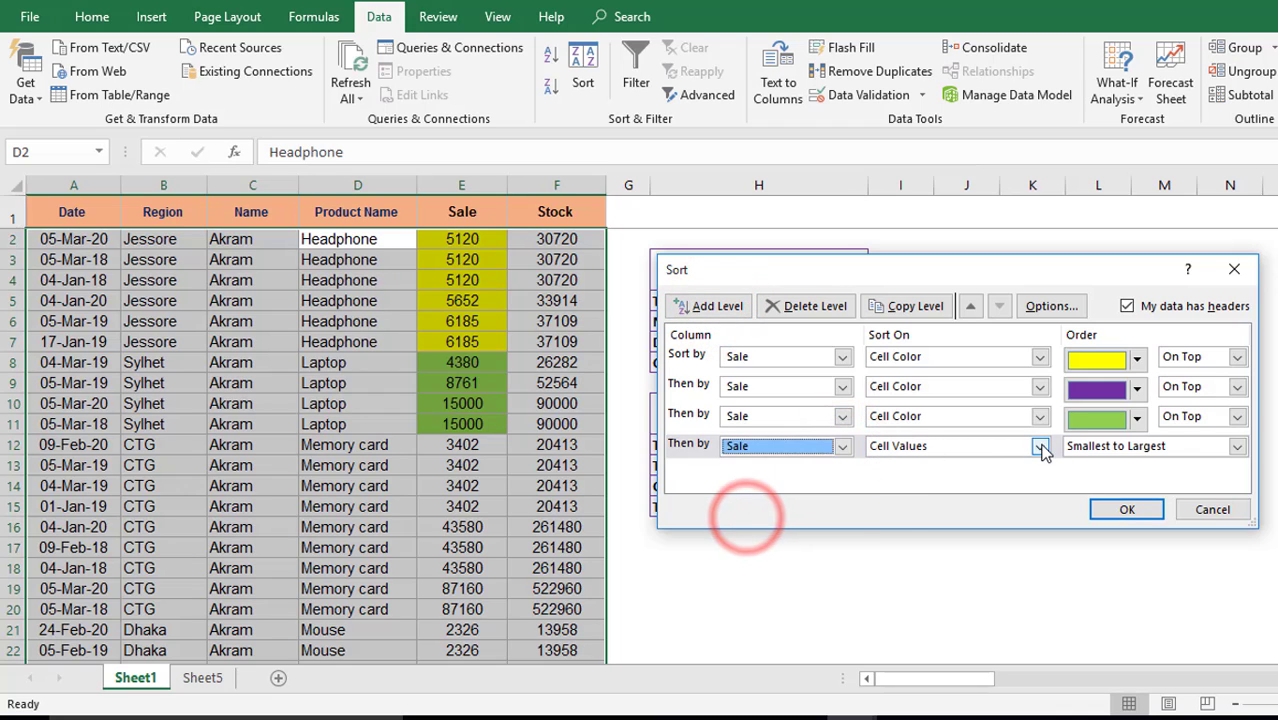
click(1040, 446)
click(895, 478)
click(1137, 449)
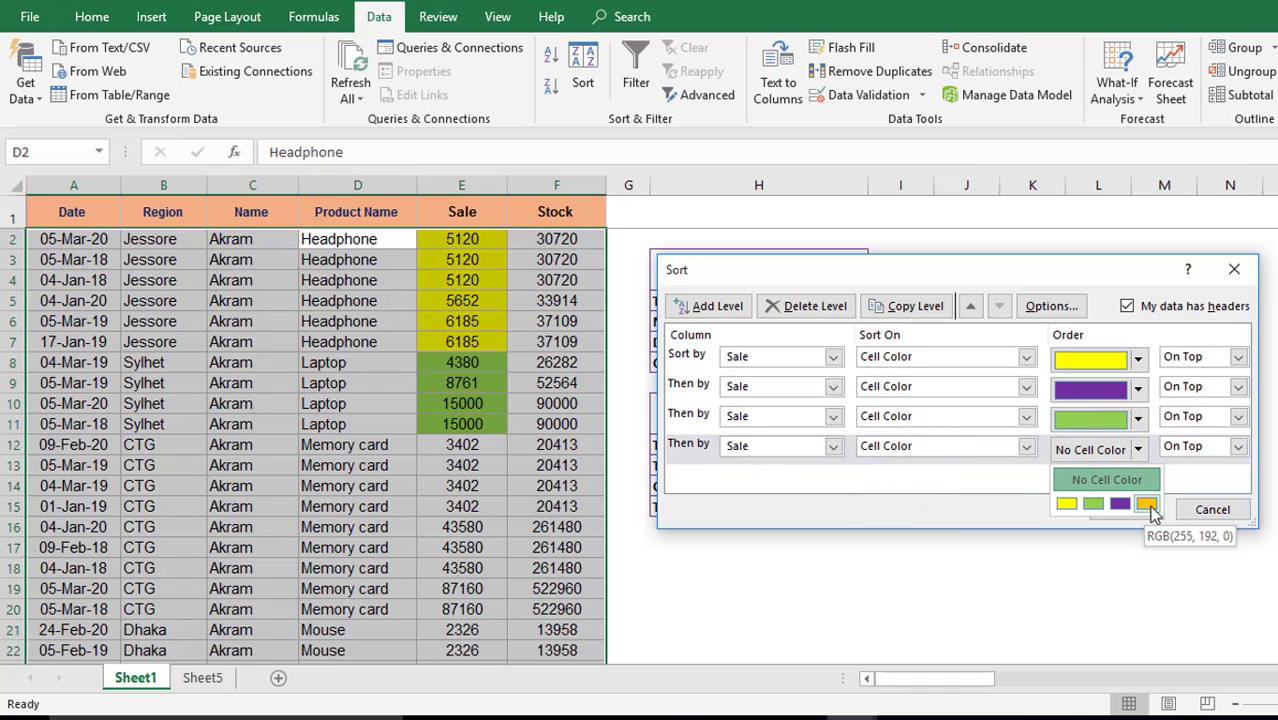
click(1150, 506)
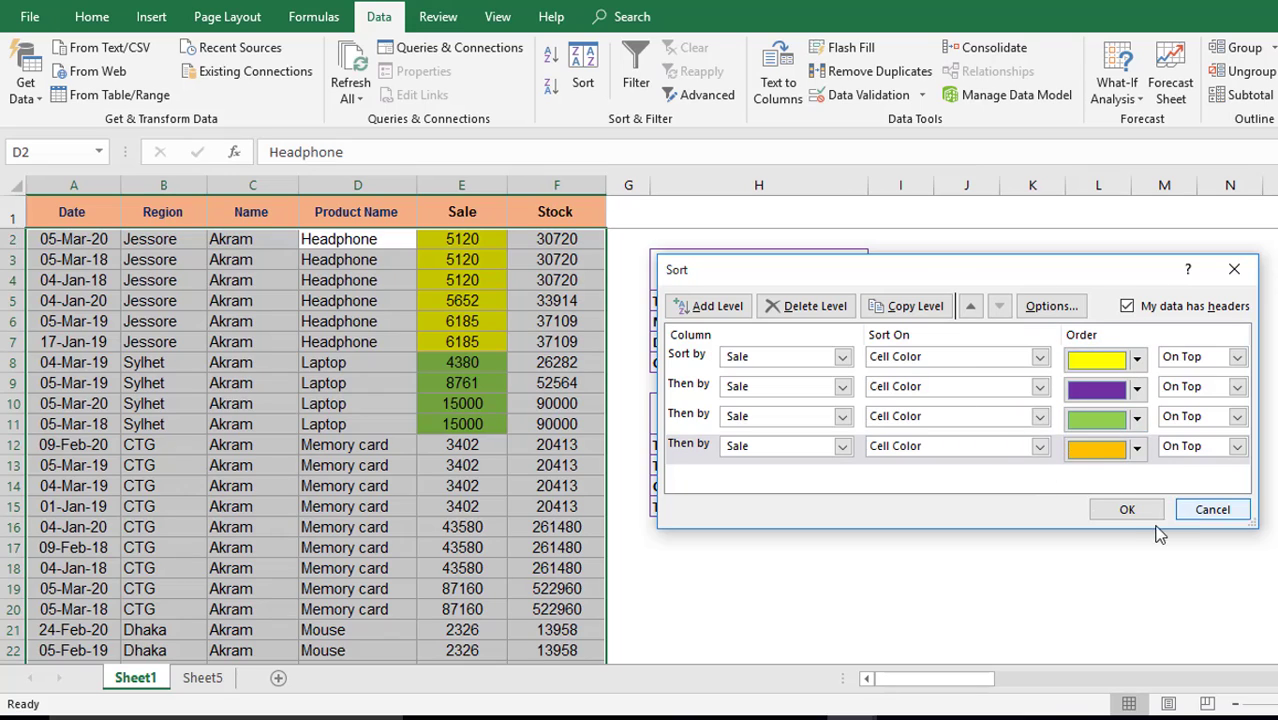
click(1126, 510)
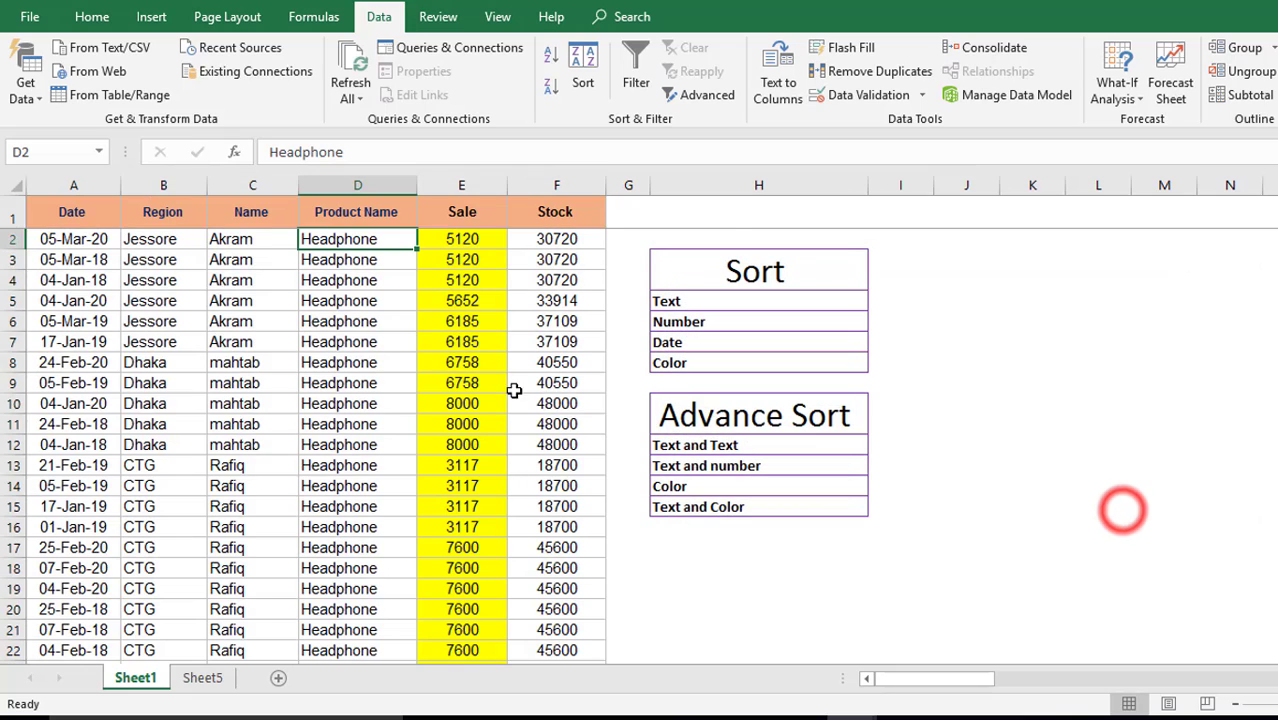
Examine the Sale column of Sheet1 from the first to the last rows, checking the order of the cell color groups.
scroll(485, 378, down, 17)
click(478, 324)
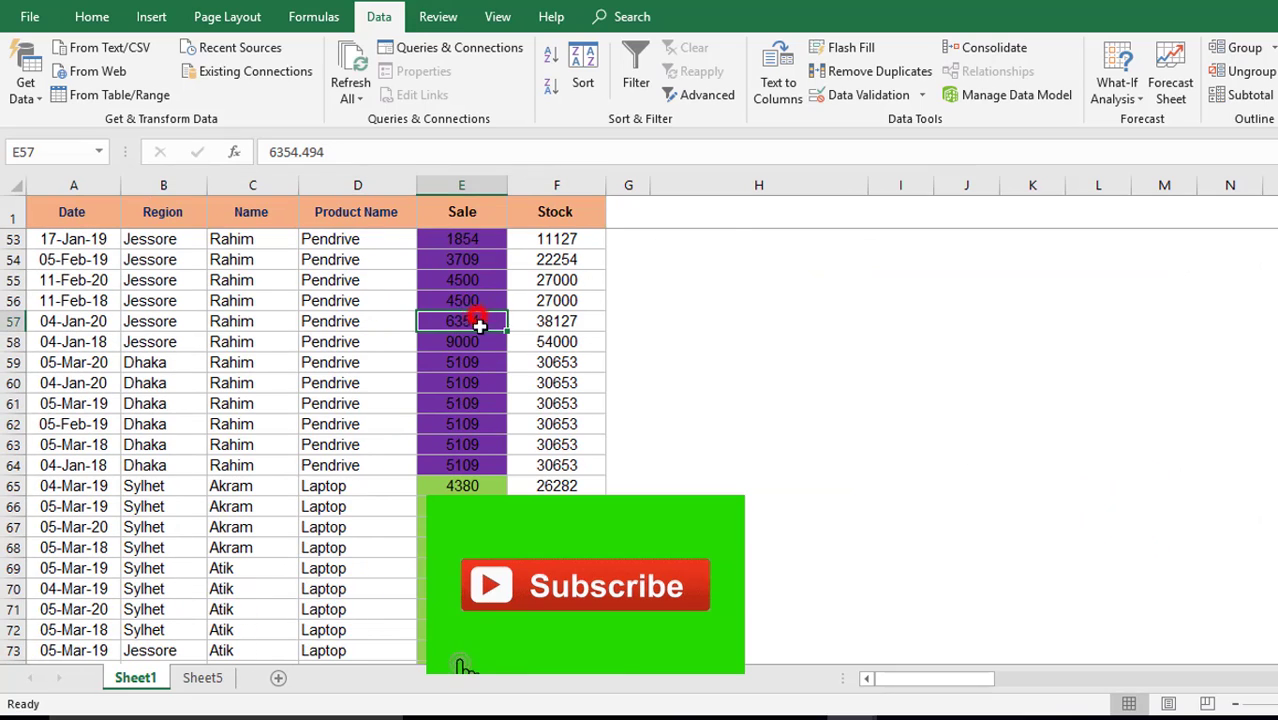
scroll(490, 340, down, 6)
click(460, 362)
scroll(480, 403, down, 7)
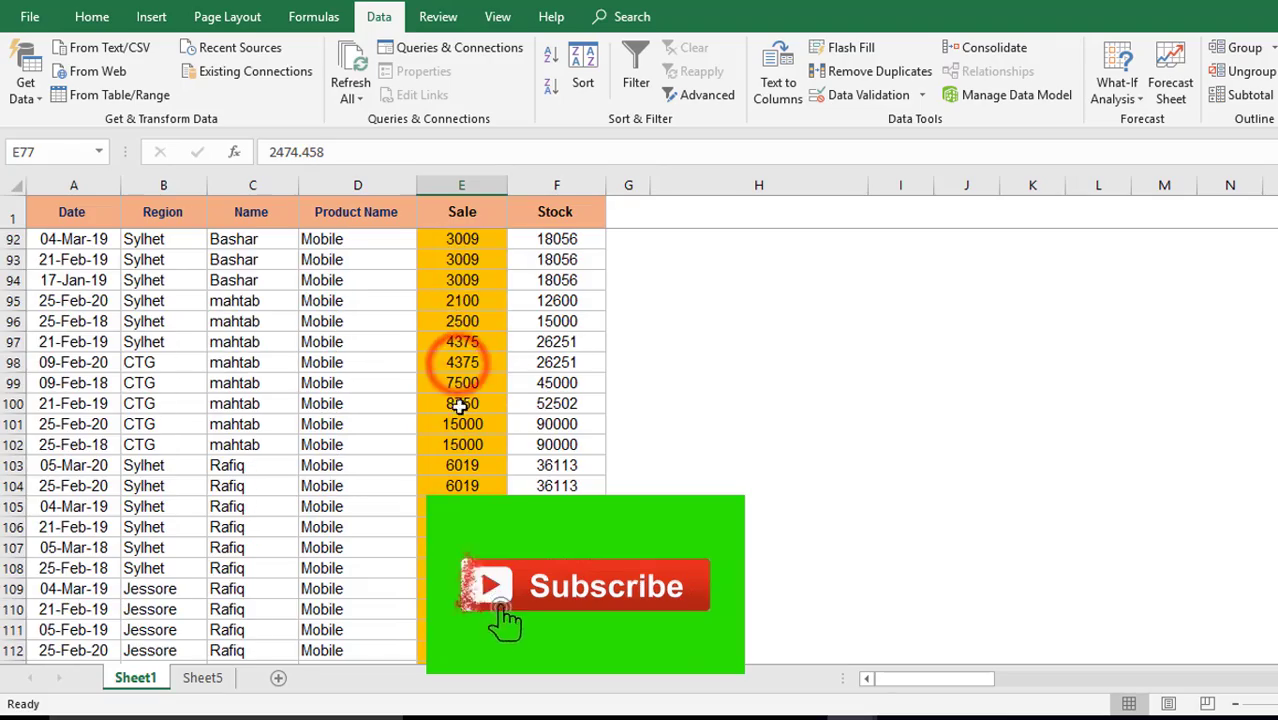
click(490, 388)
scroll(494, 403, down, 15)
scroll(494, 400, down, 20)
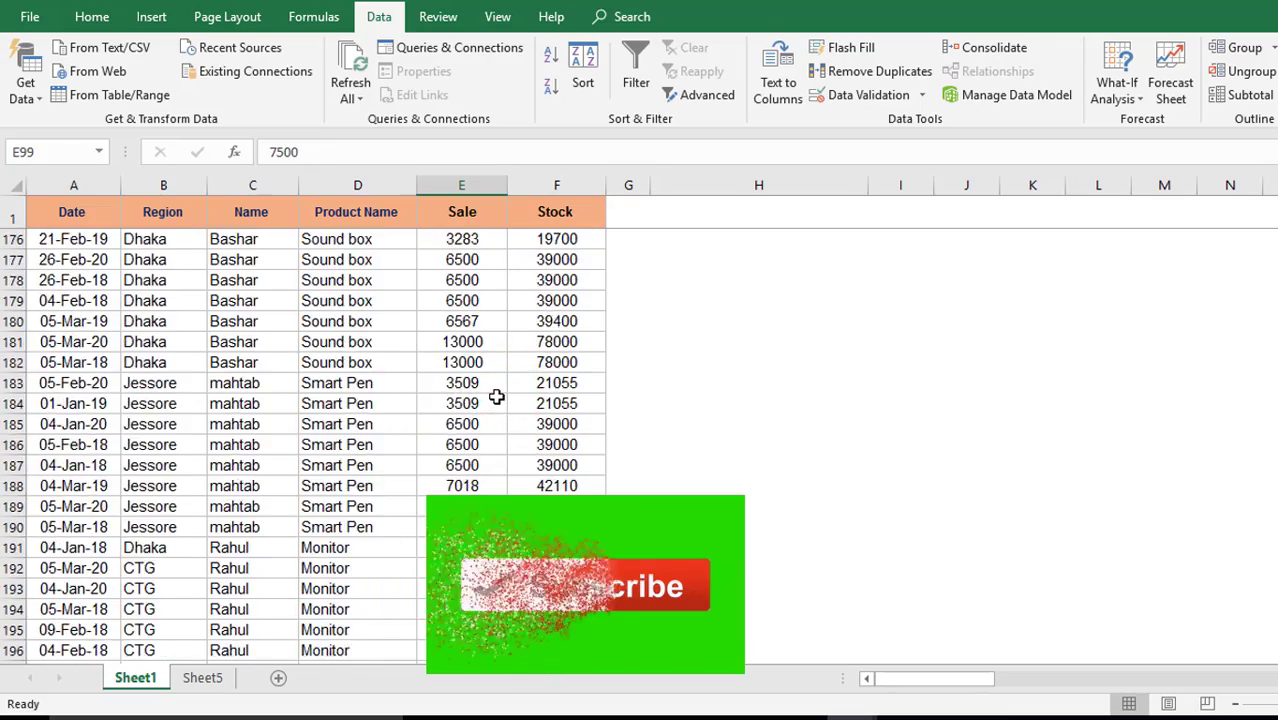
scroll(500, 394, up, 20)
scroll(510, 388, up, 20)
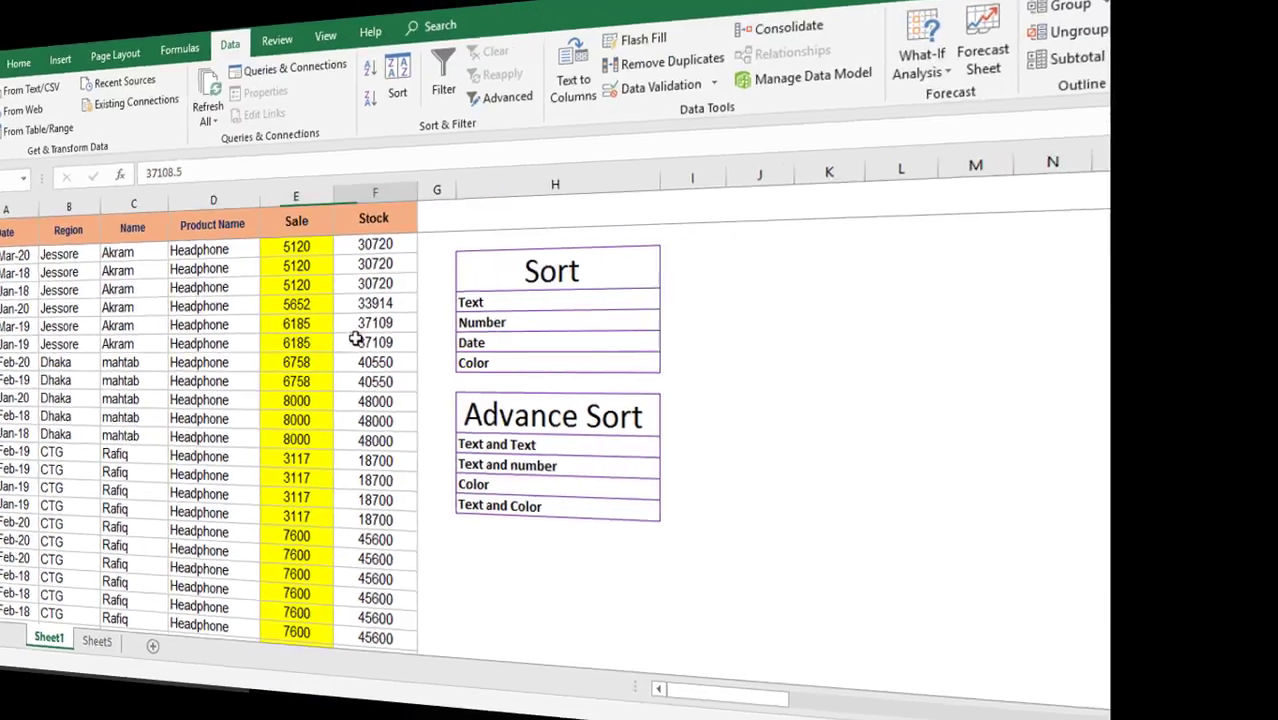
click(556, 341)
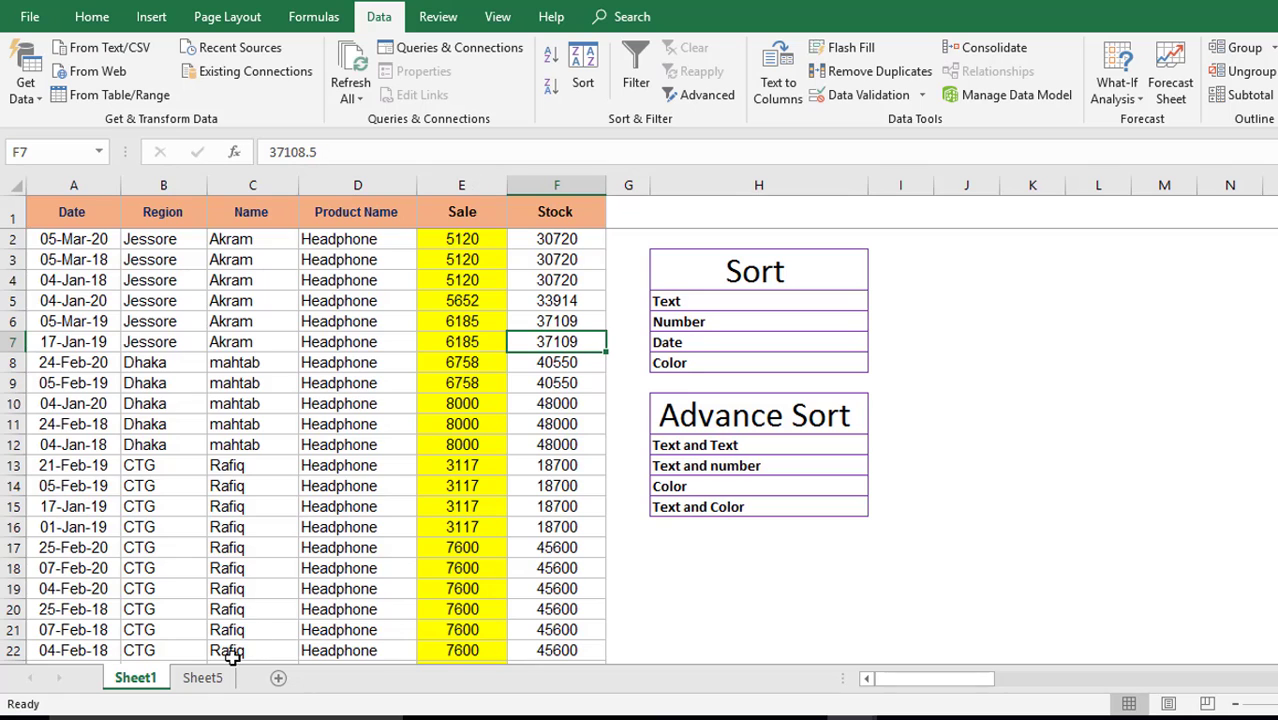
Open the custom sort settings for the Sheet5 table and delete the Product Name sort level.
click(203, 678)
click(412, 314)
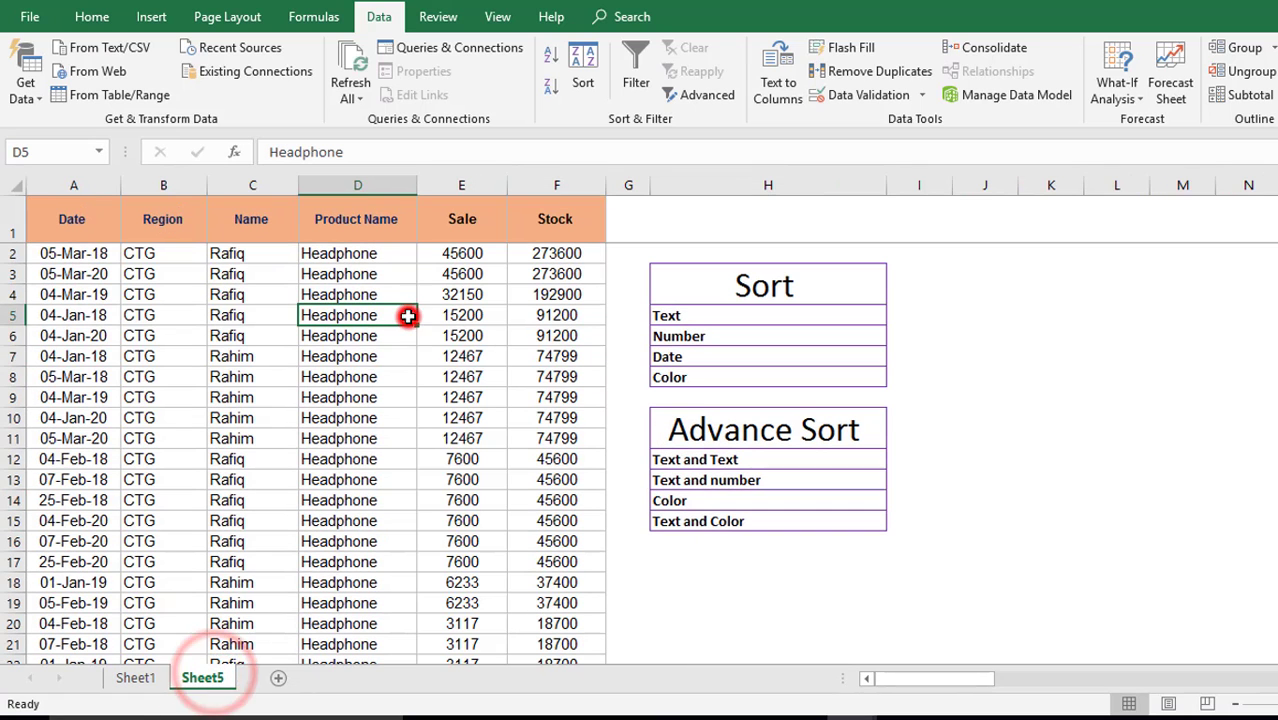
click(582, 58)
drag(899, 264, 806, 250)
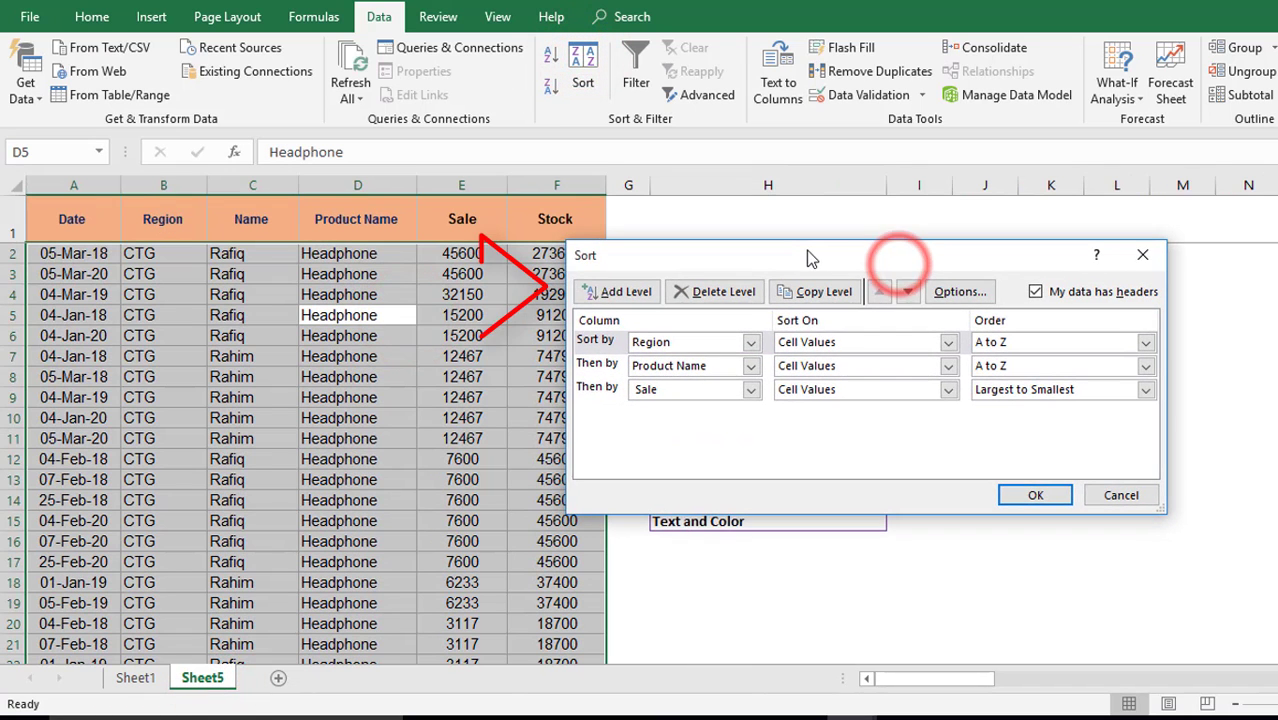
click(690, 368)
click(840, 400)
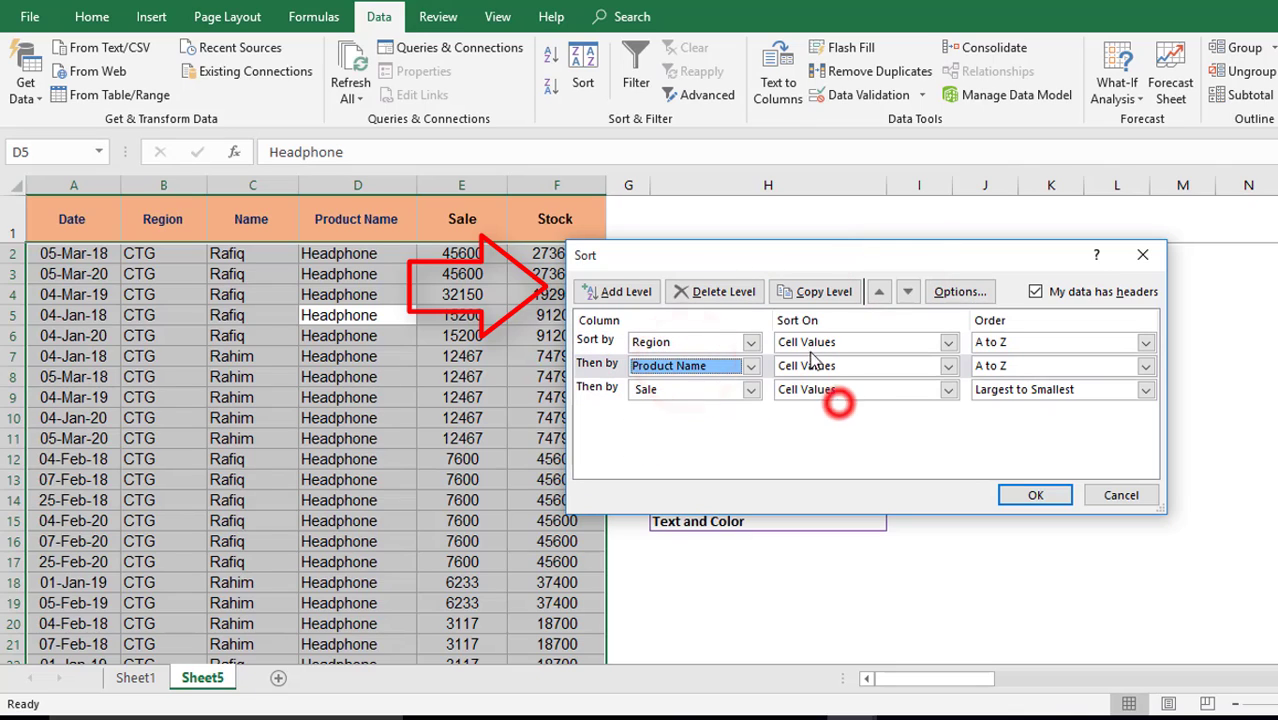
click(735, 299)
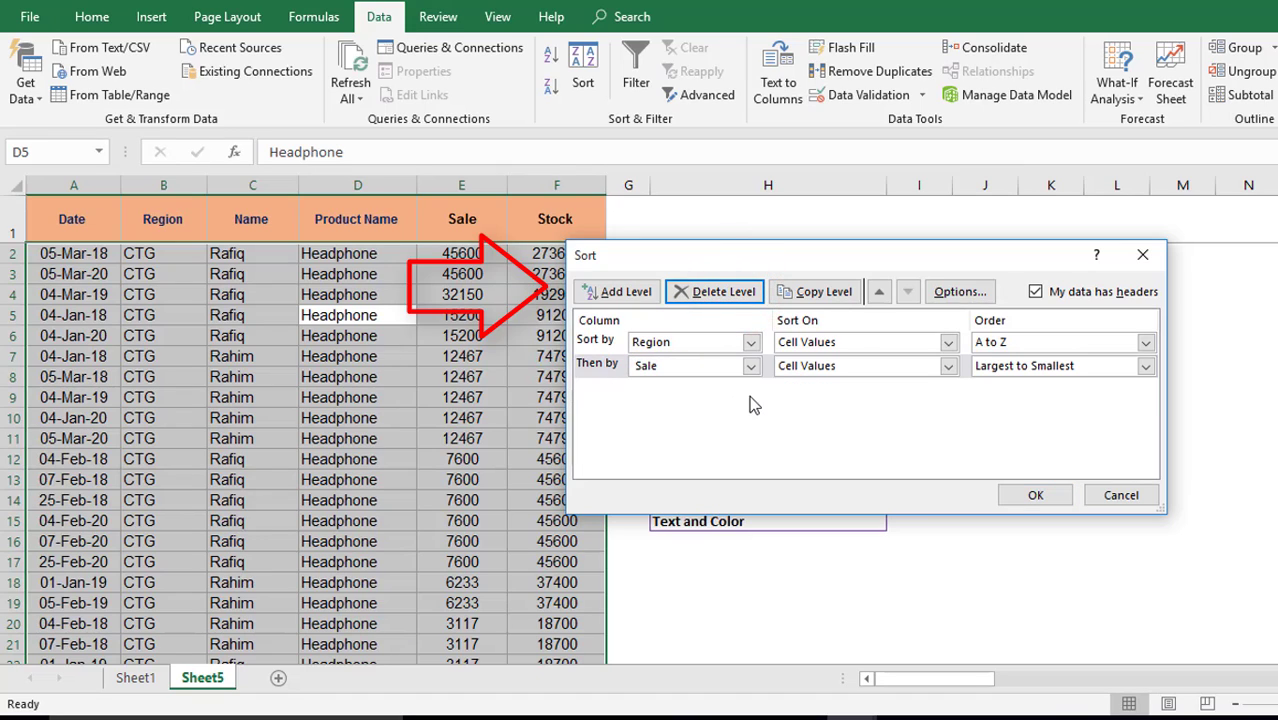
Delete the Region sort level, leaving its column choice as it is.
click(712, 344)
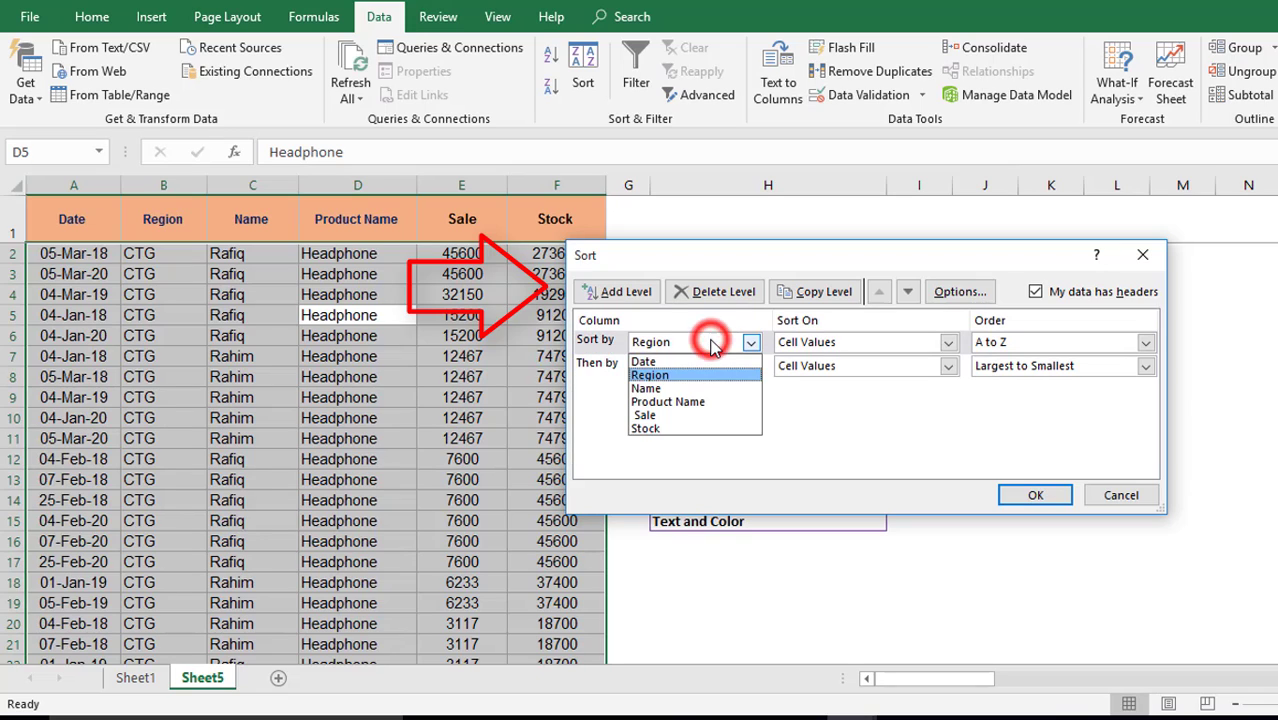
click(828, 435)
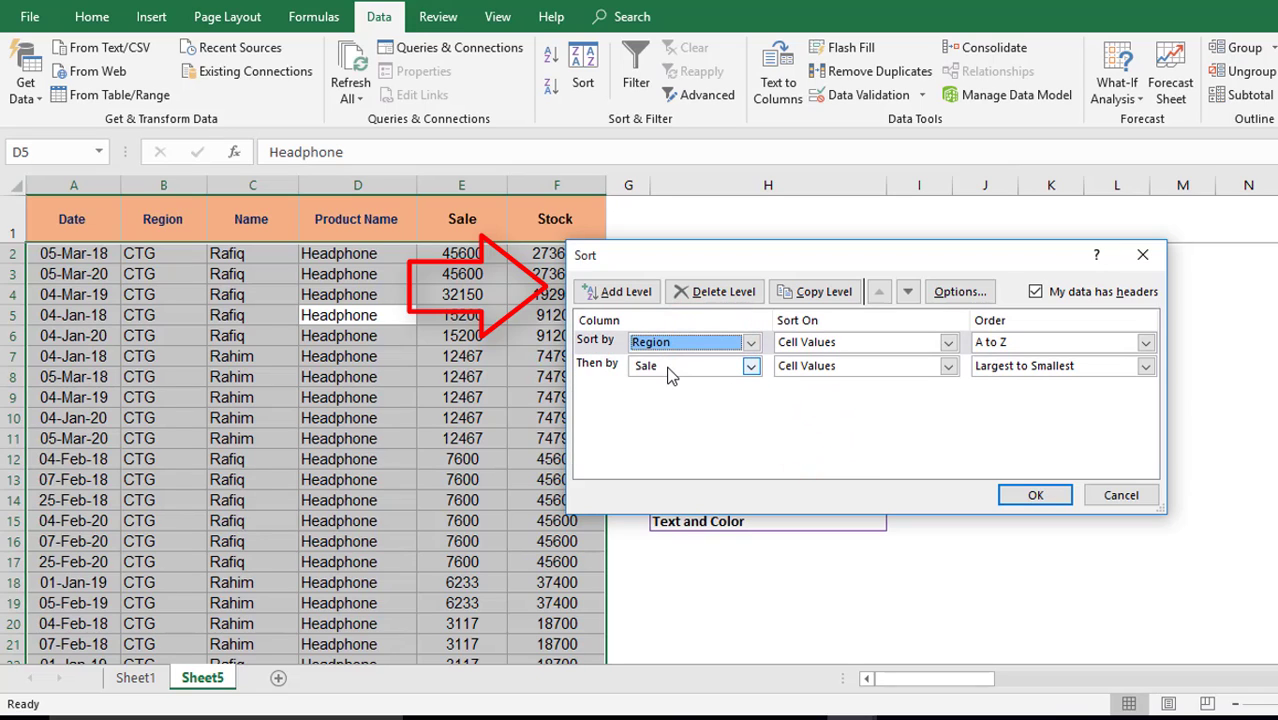
click(733, 420)
click(751, 343)
click(662, 375)
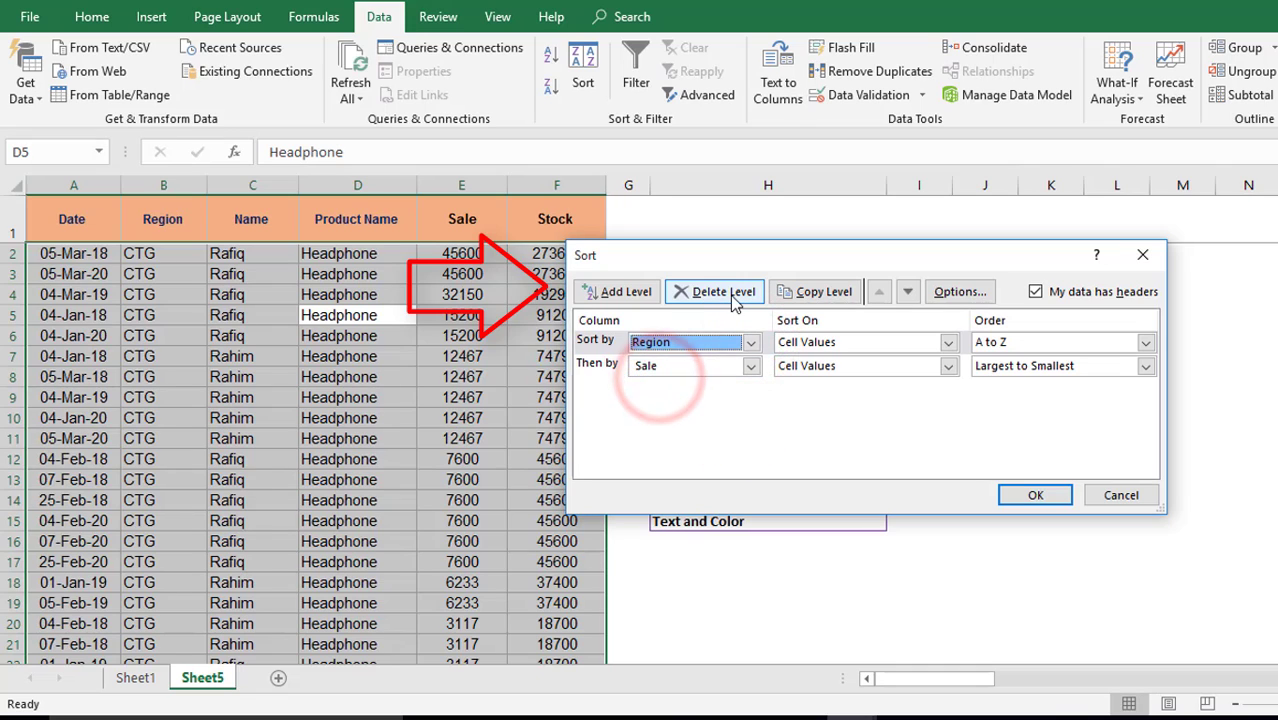
click(735, 296)
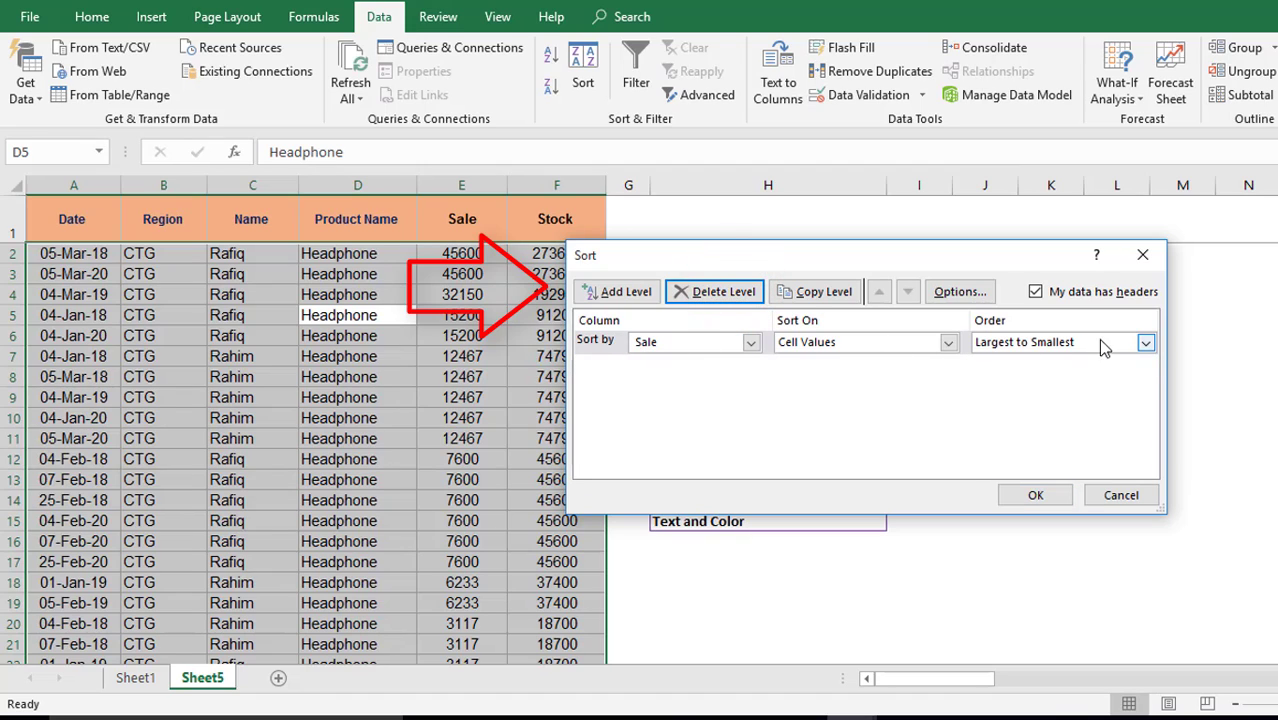
Copy the Sale sort level and delete both Sale levels to empty the sort list.
click(757, 343)
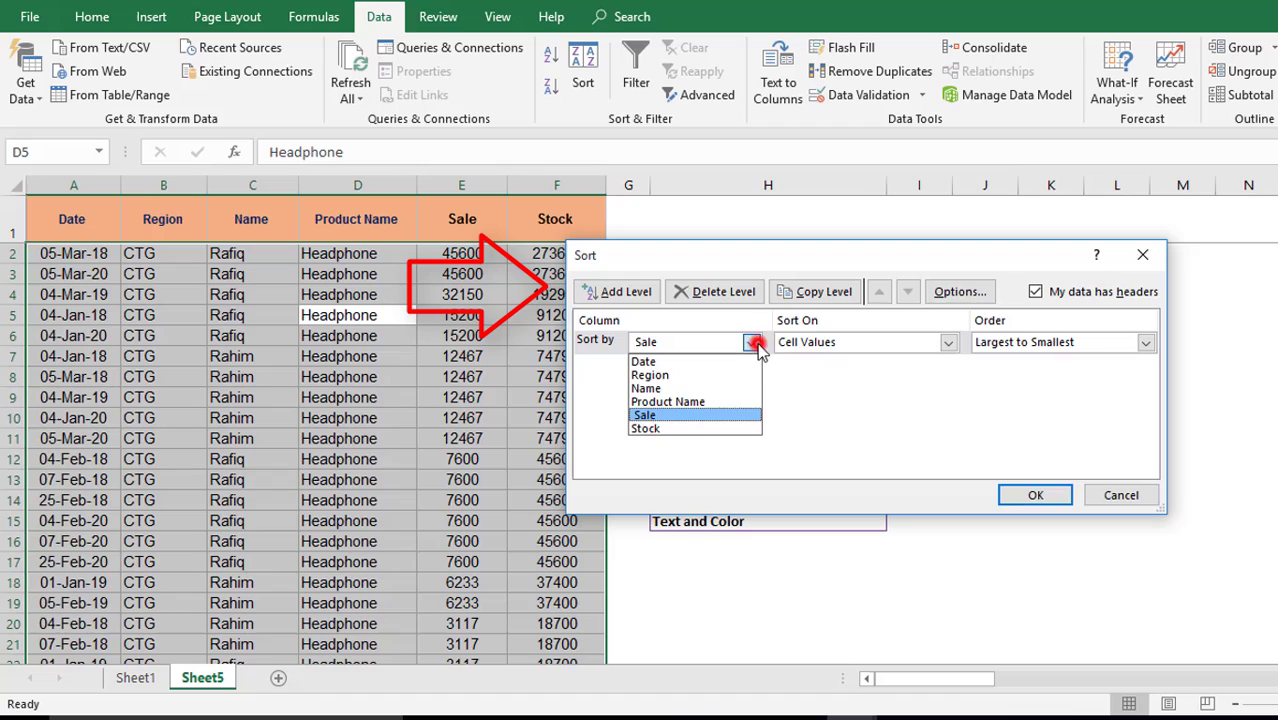
click(678, 418)
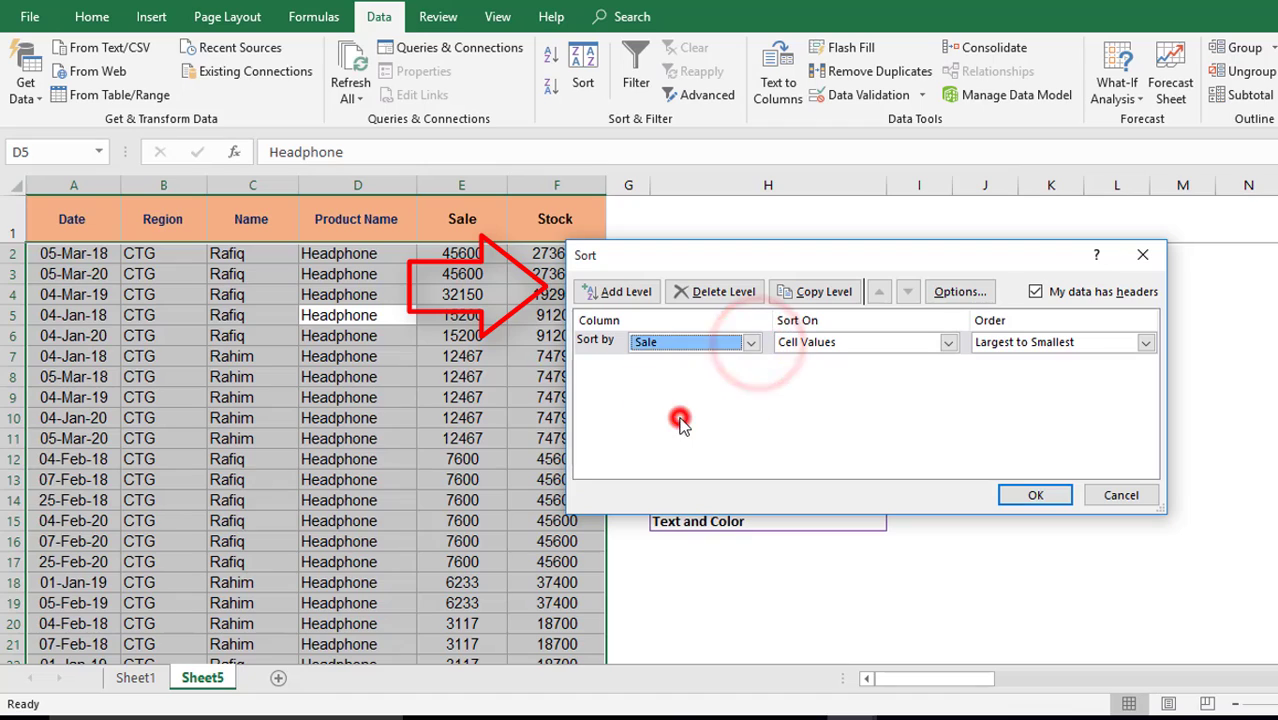
click(824, 296)
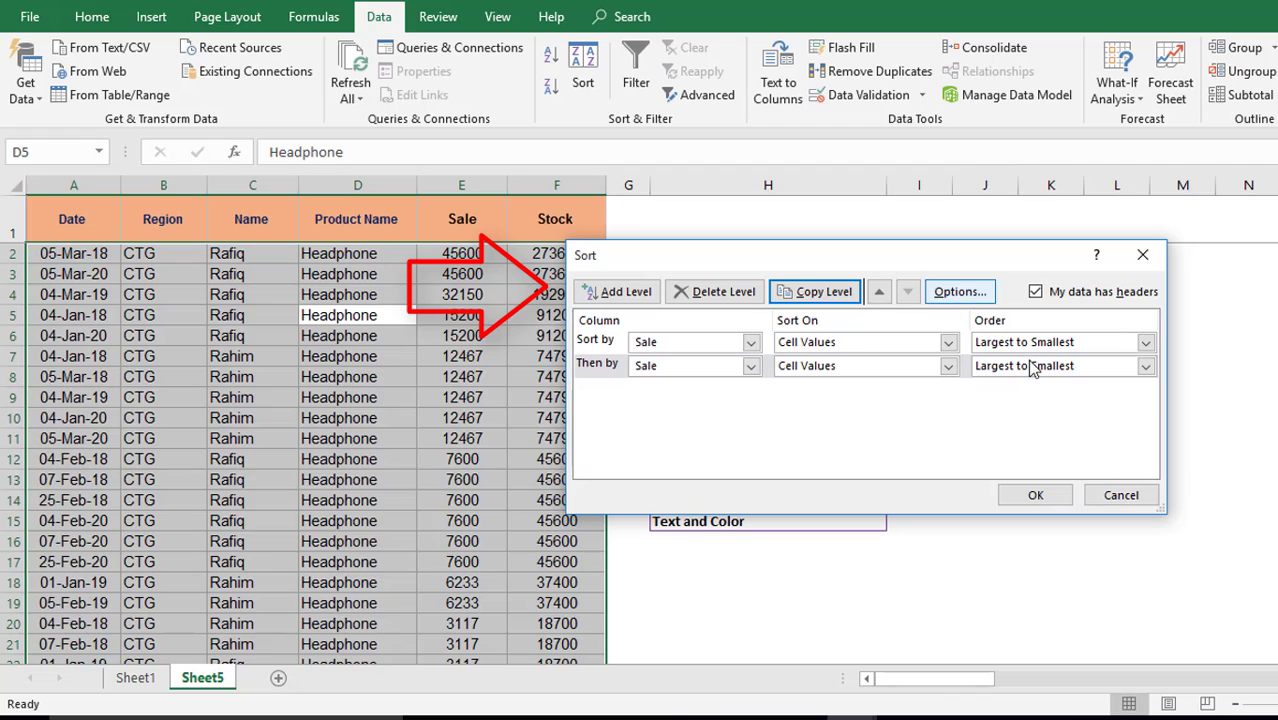
click(707, 300)
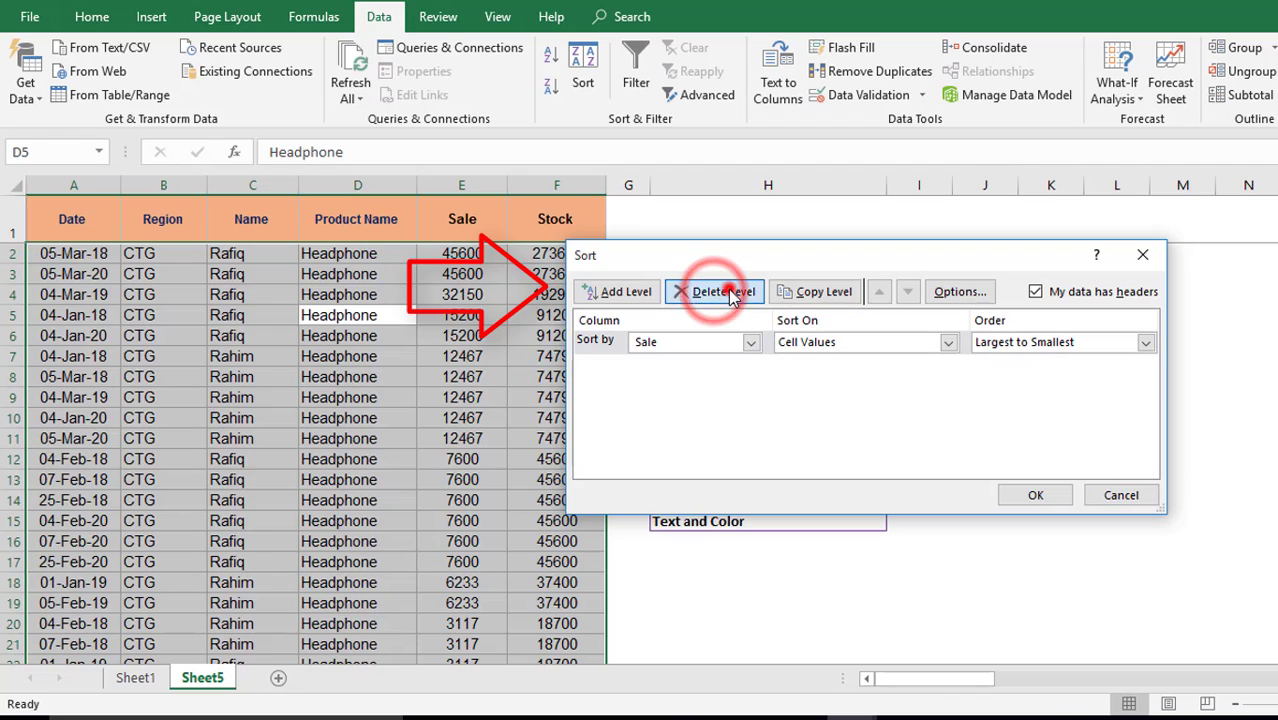
click(717, 293)
Set the sort orientation to Sort left to right in the sort options.
click(955, 293)
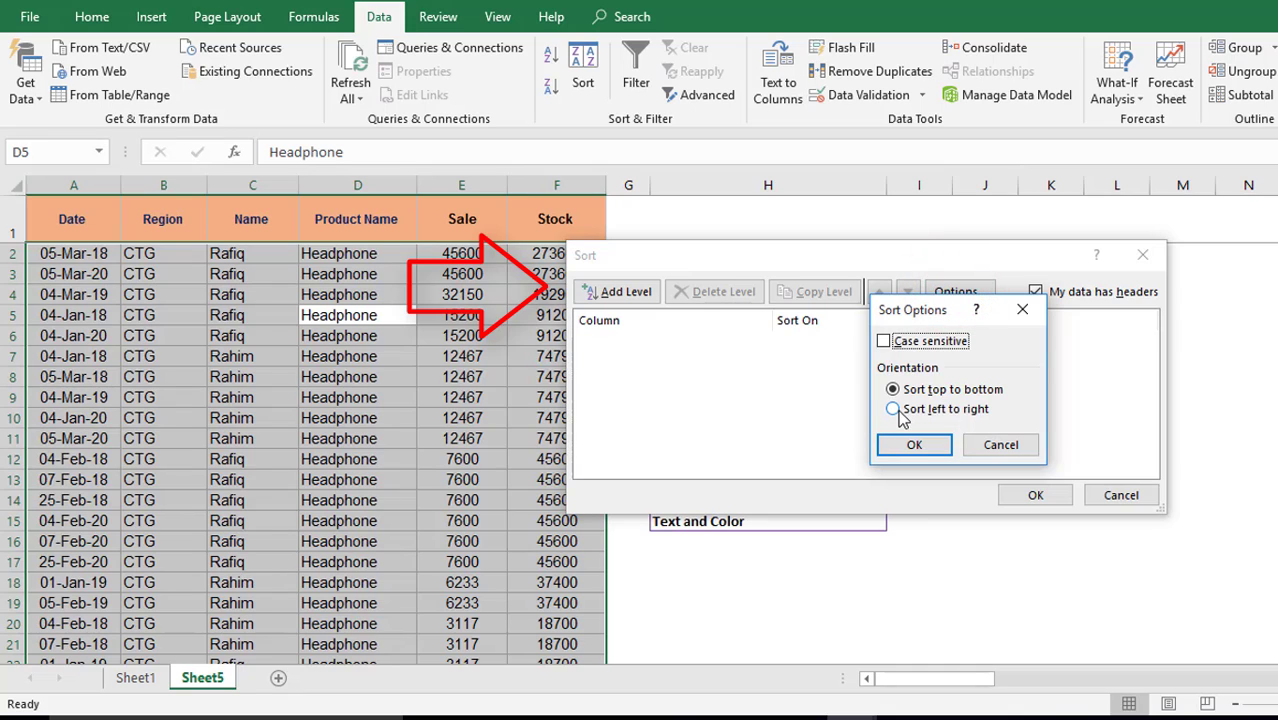
click(893, 409)
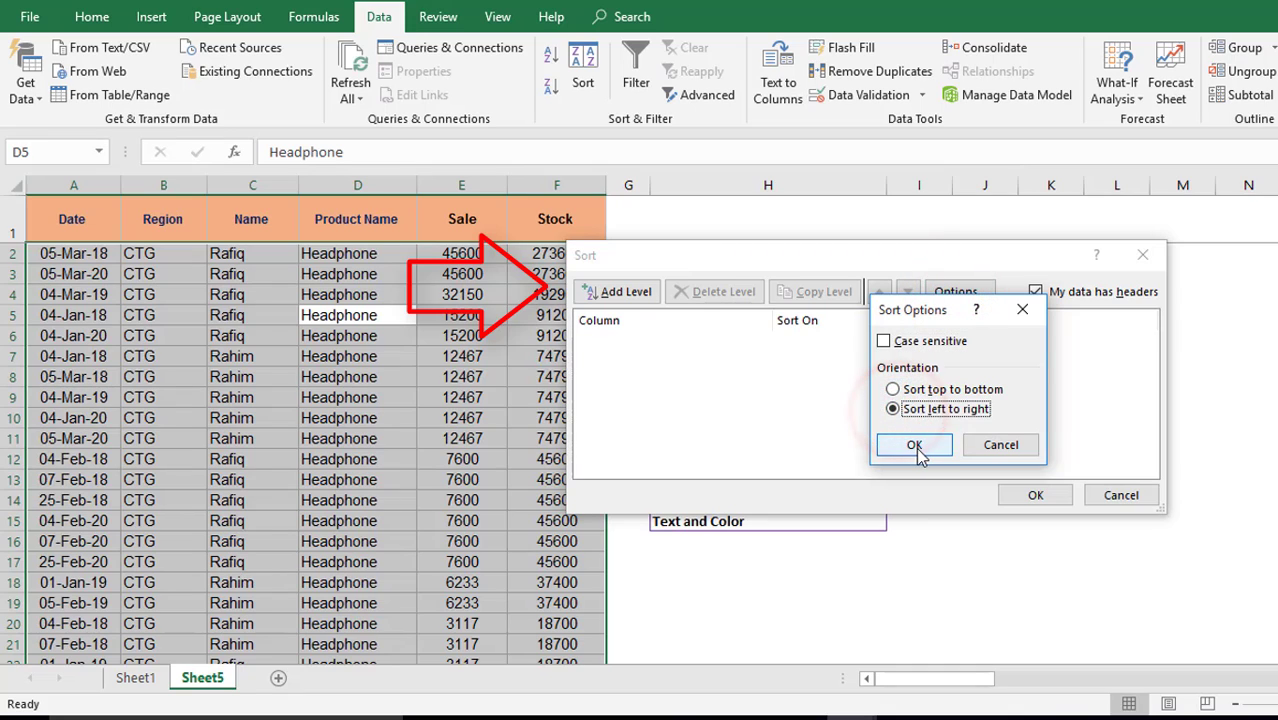
click(914, 445)
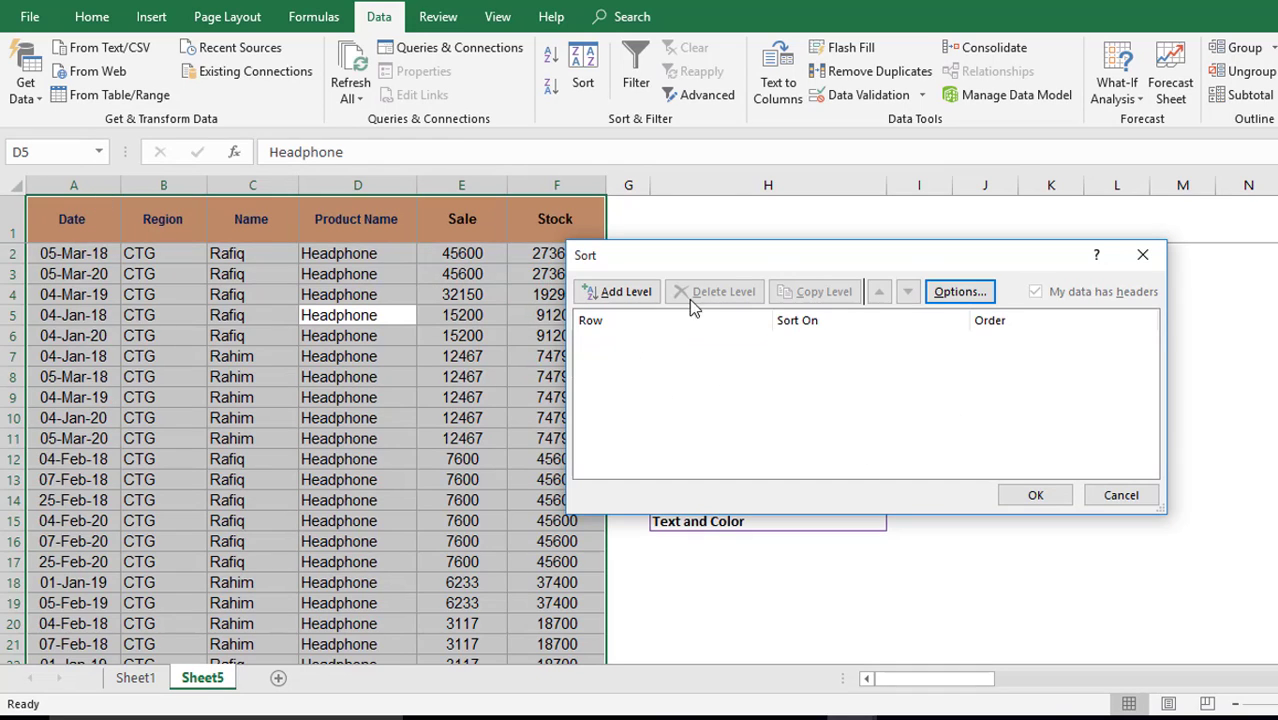
Add a sort level and set it to sort by Row 1, the header row.
click(612, 291)
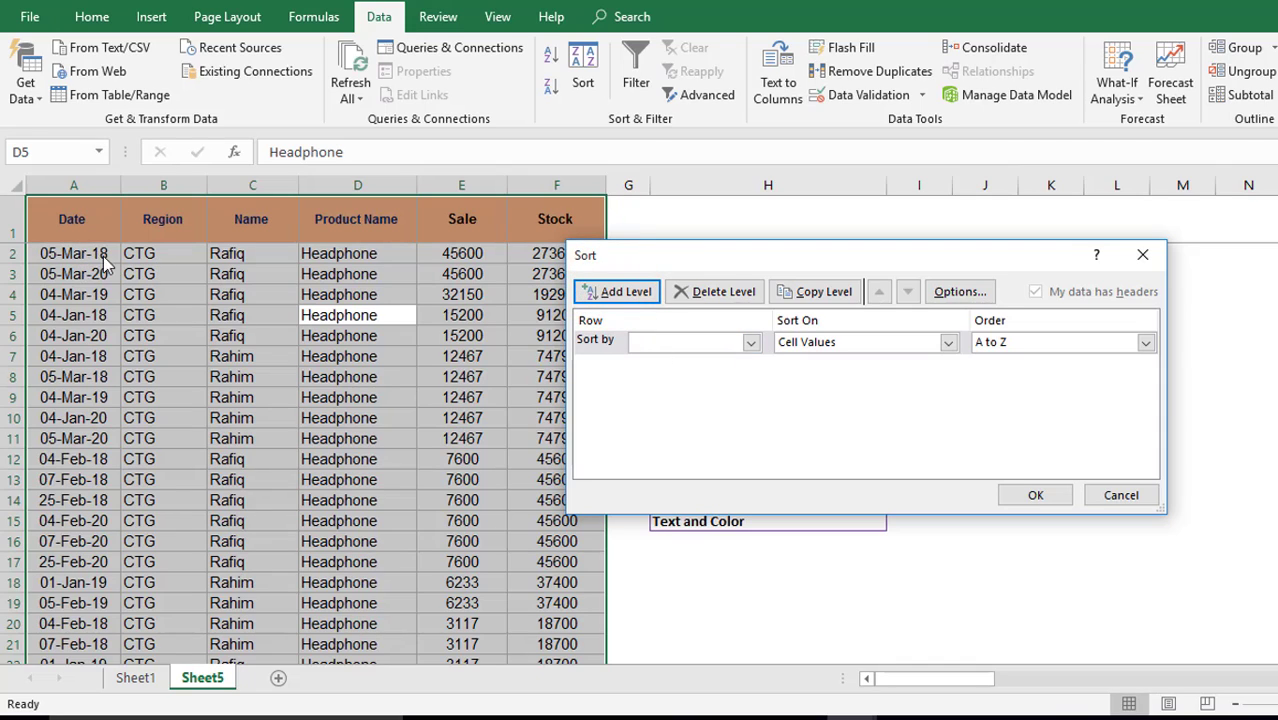
click(751, 342)
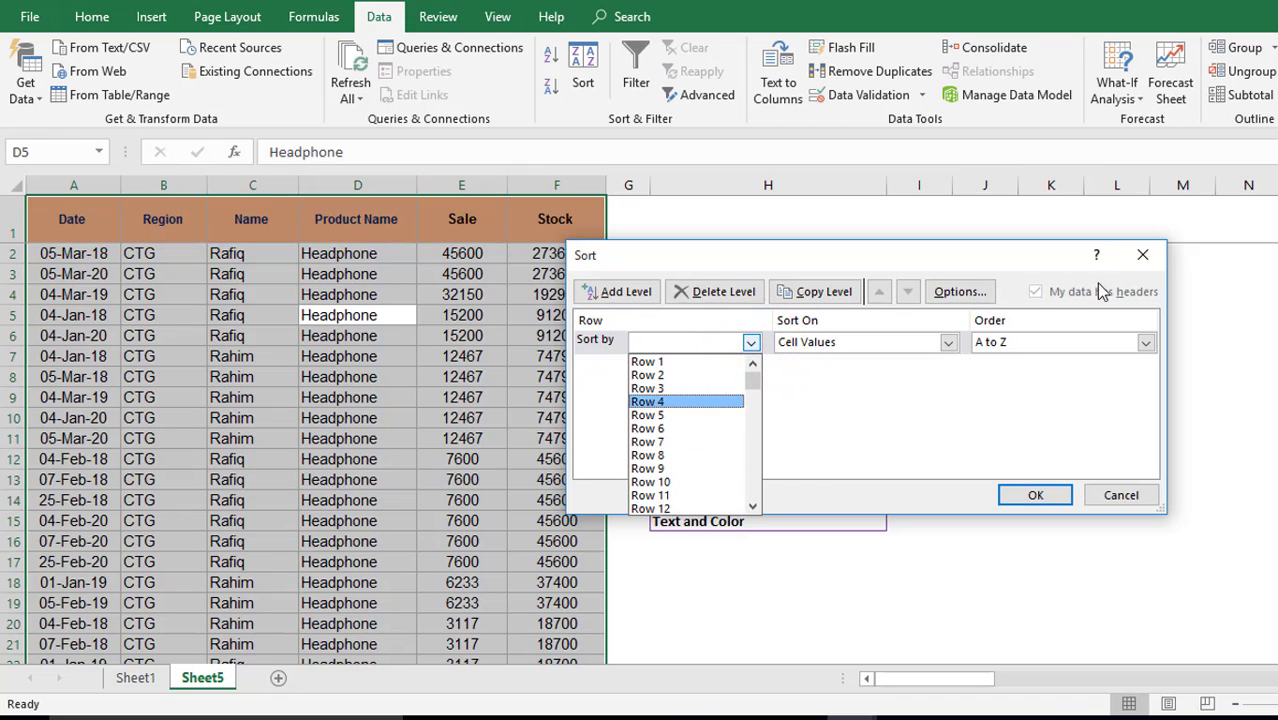
click(1044, 293)
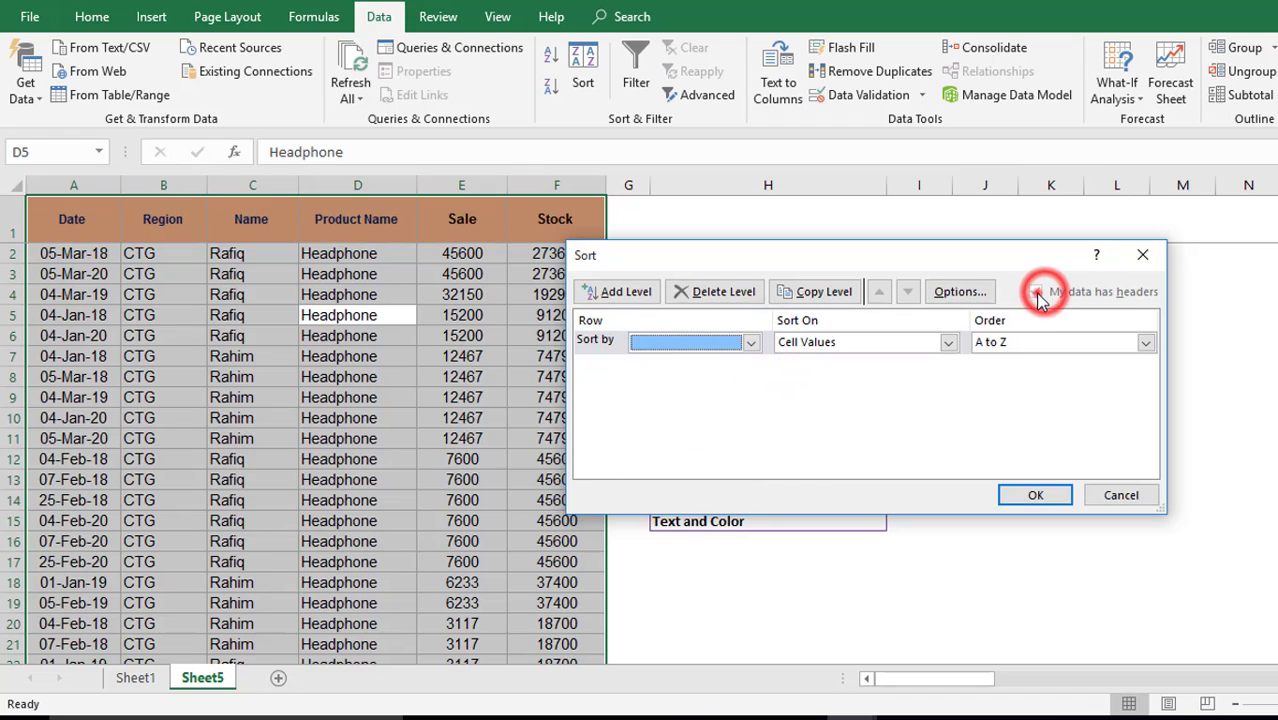
click(750, 341)
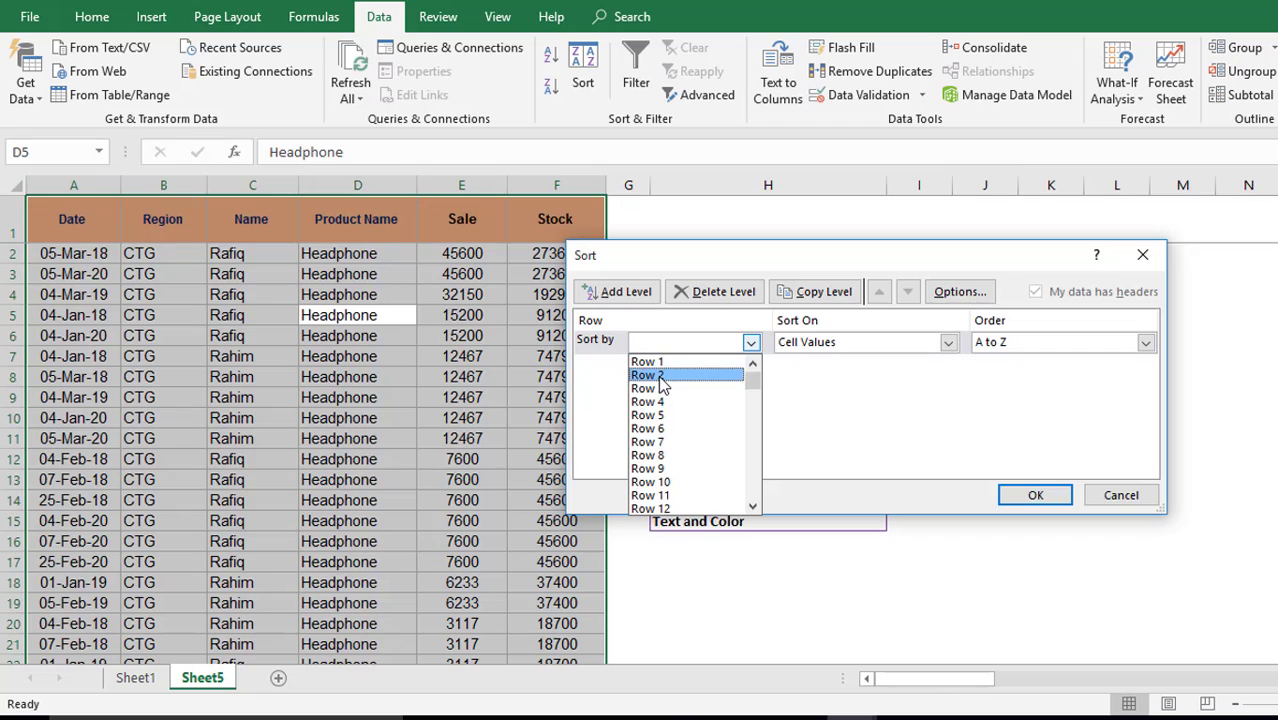
click(662, 375)
click(748, 341)
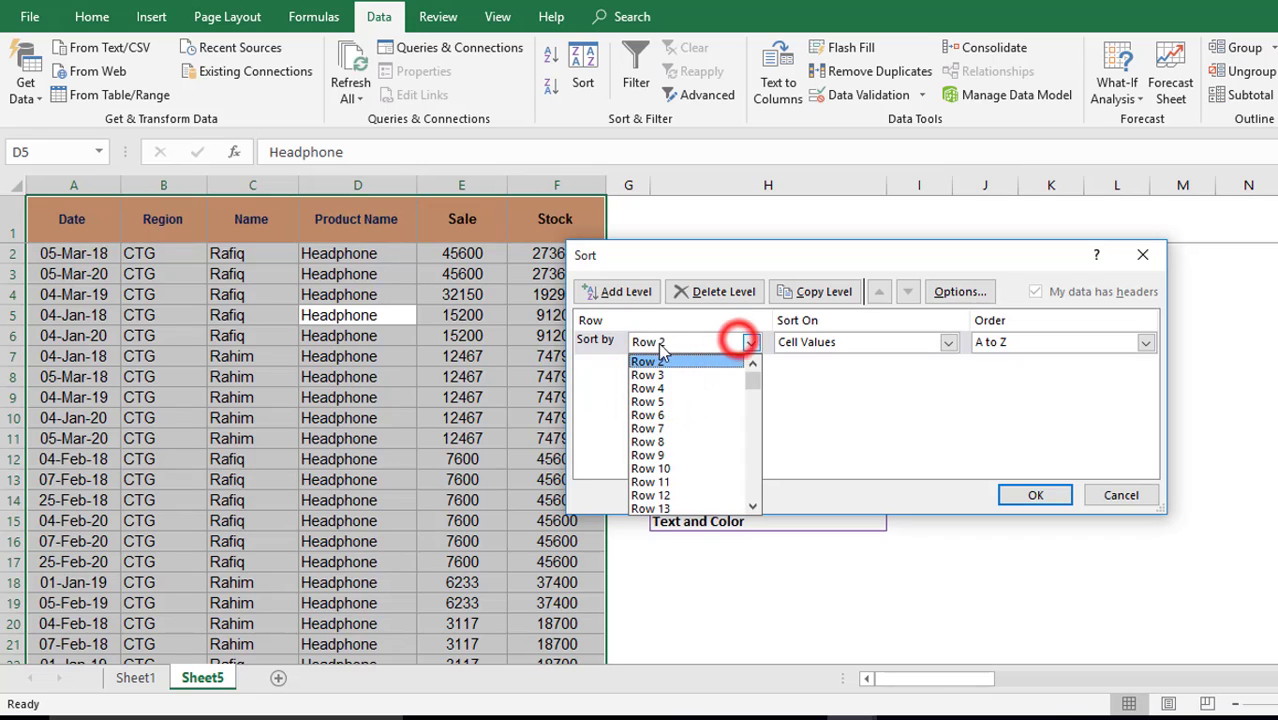
scroll(660, 392, up, 1)
click(662, 360)
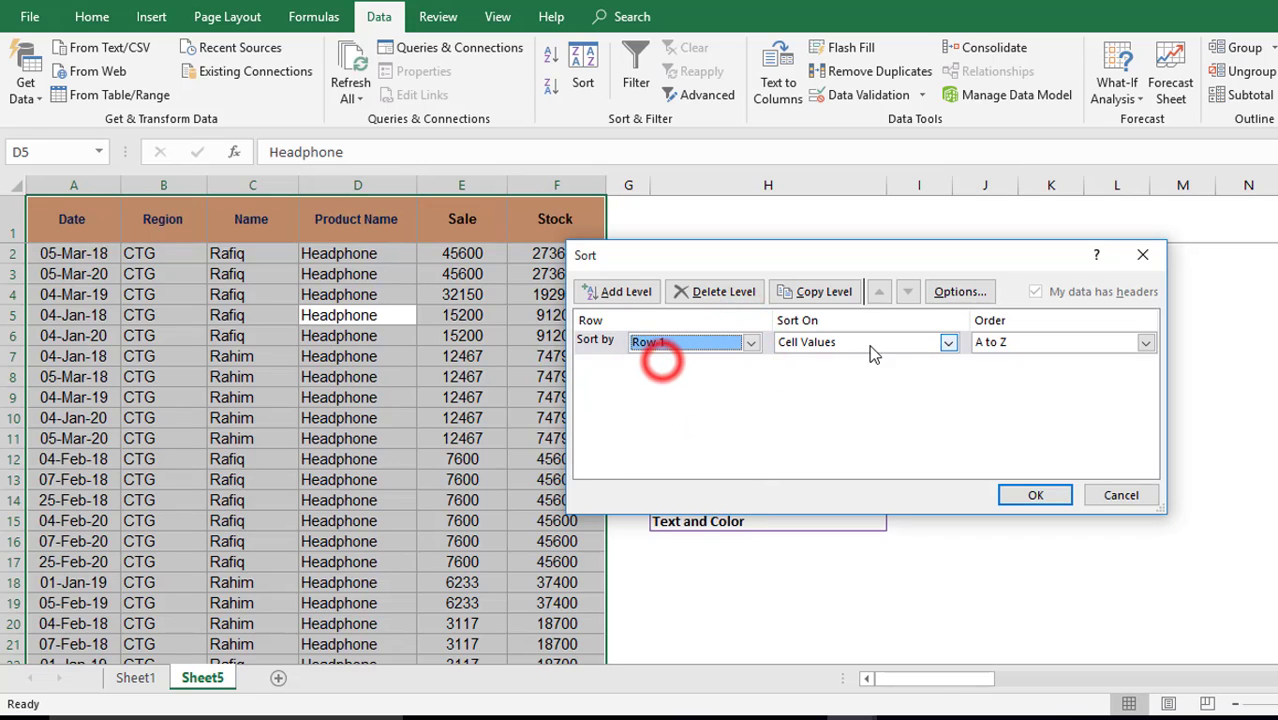
Sort Row 1 on Cell Values in A to Z order and apply the sort.
click(949, 343)
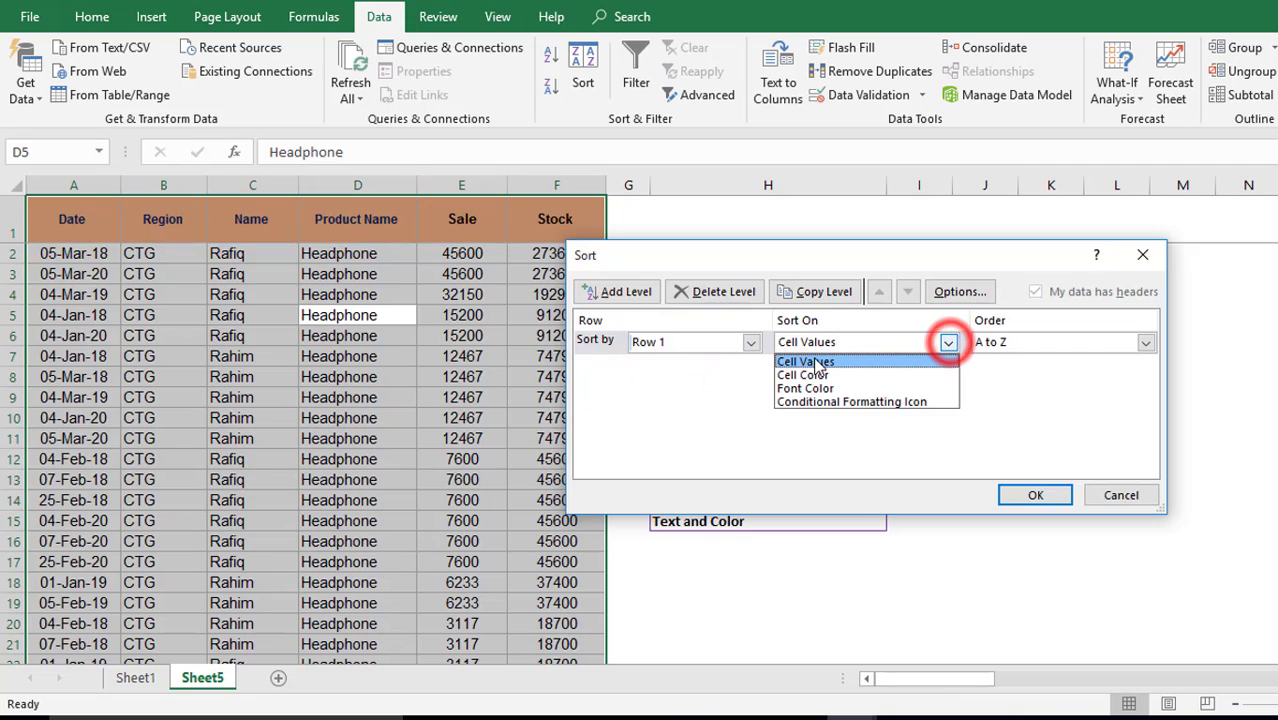
click(822, 358)
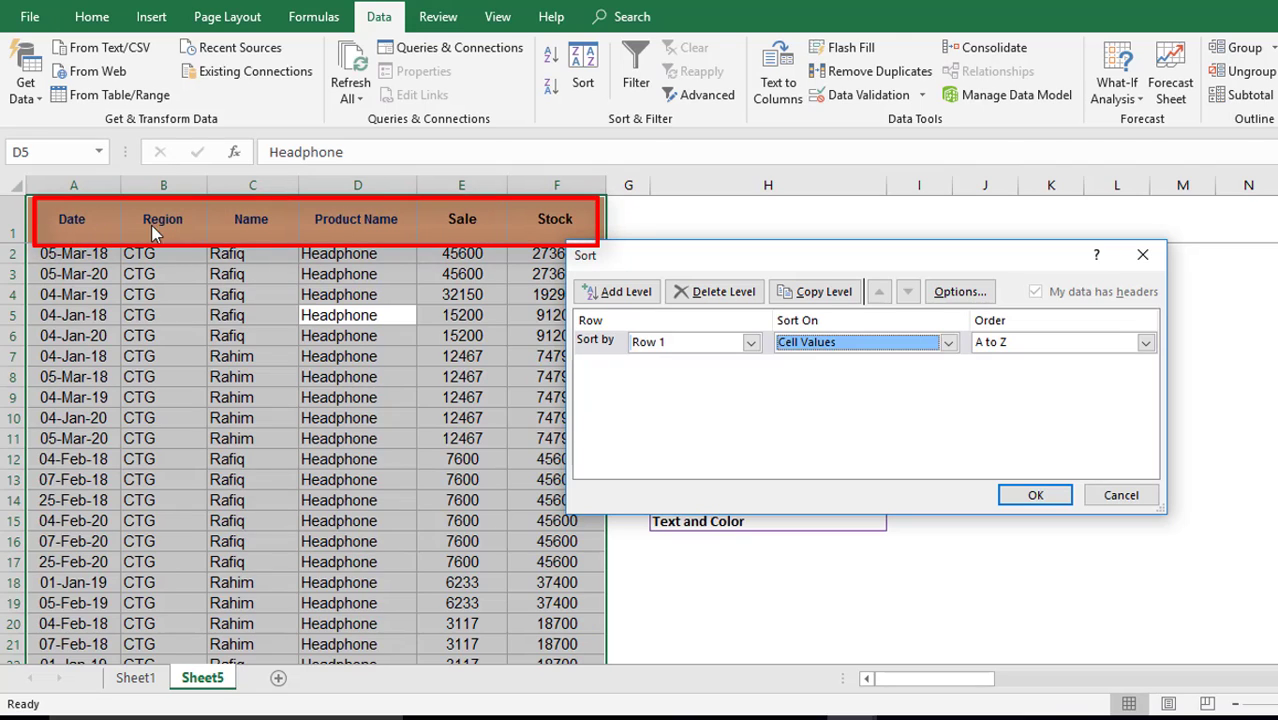
click(1036, 496)
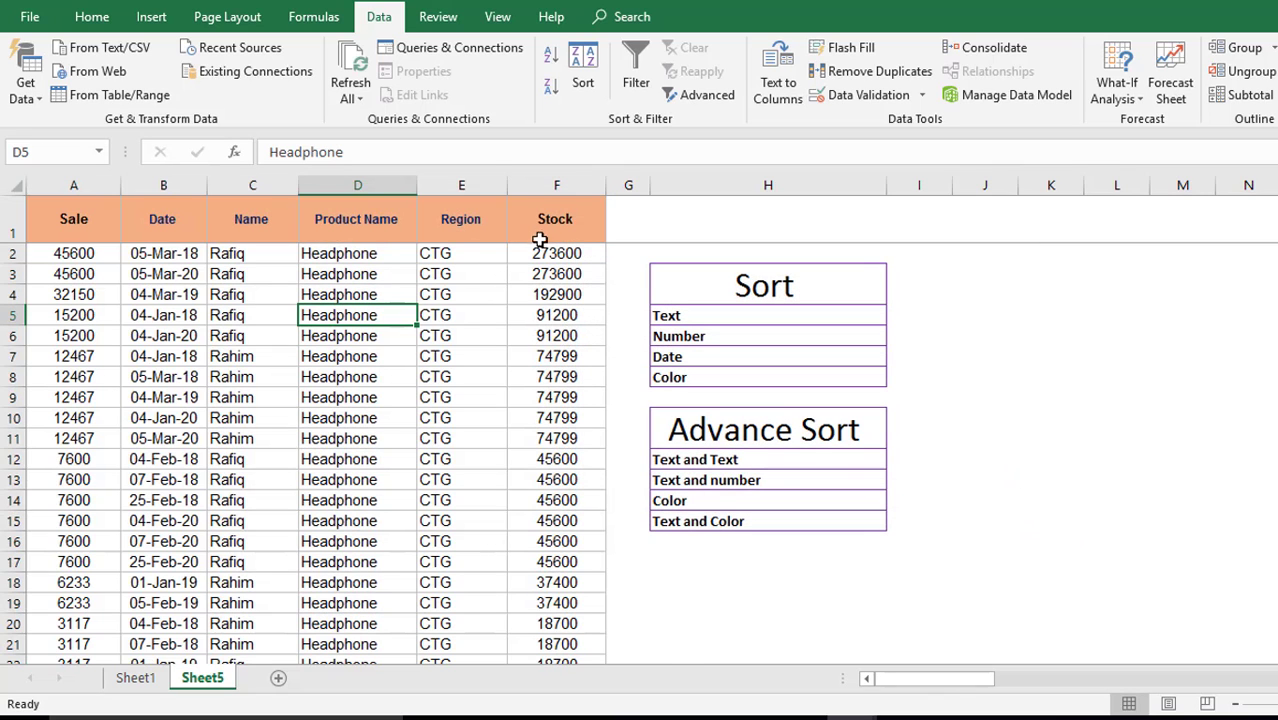
Remove the leading space from the Sale header in cell A1.
double_click(64, 218)
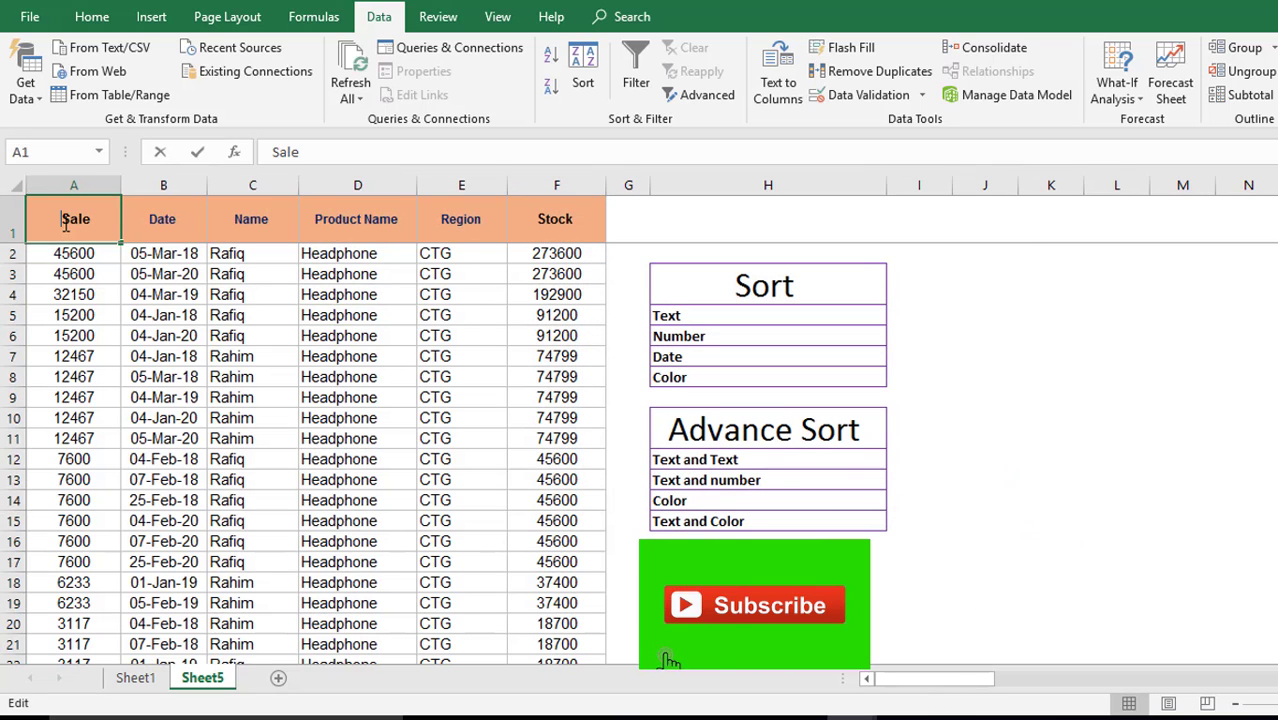
click(271, 153)
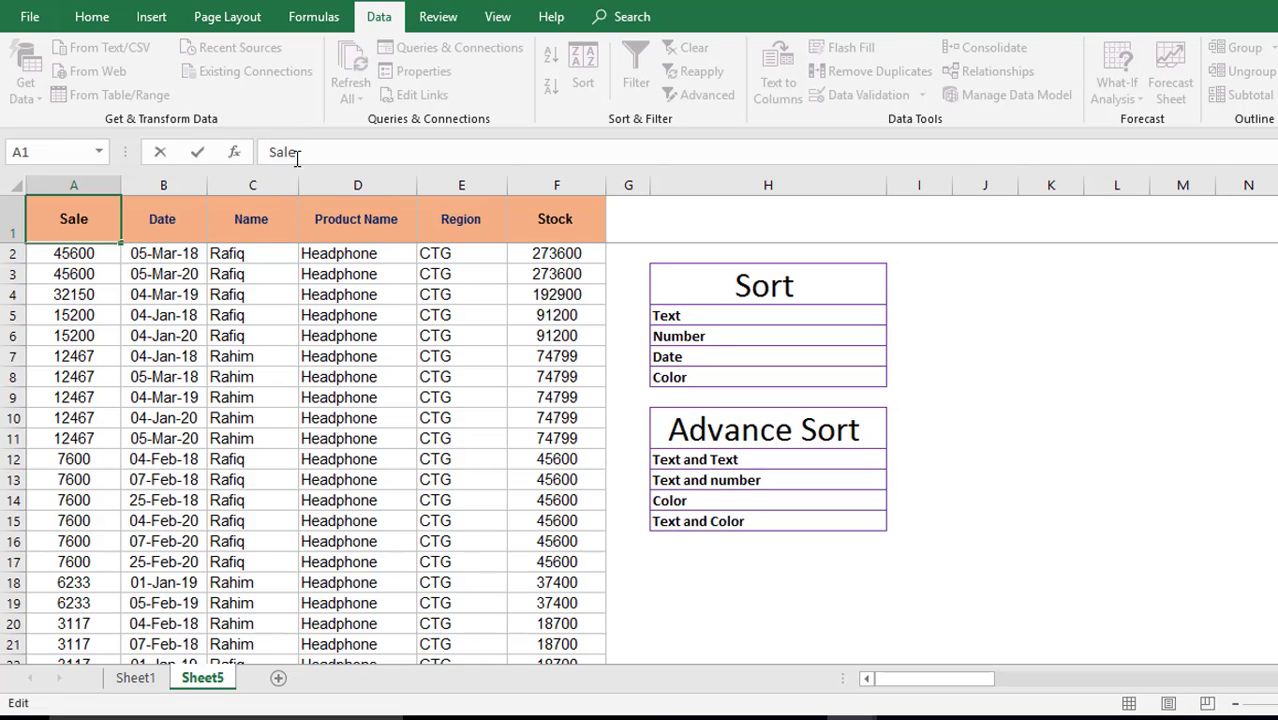
click(210, 295)
click(171, 218)
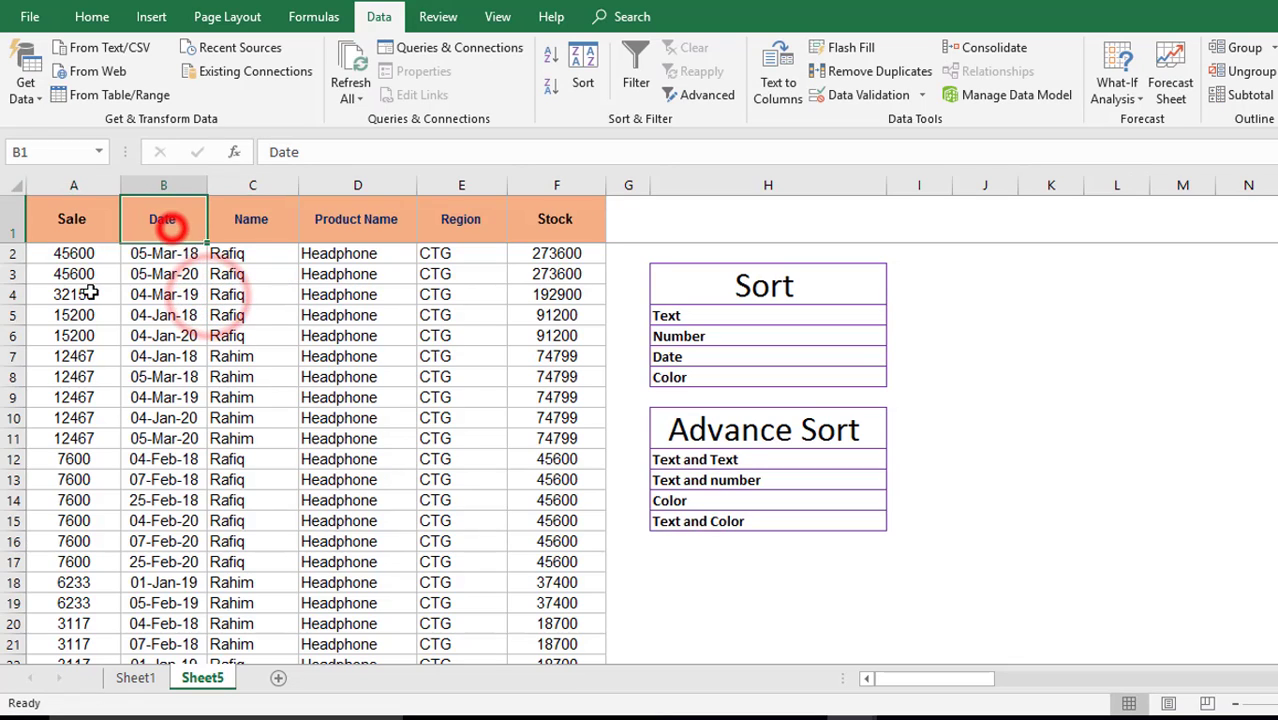
click(65, 212)
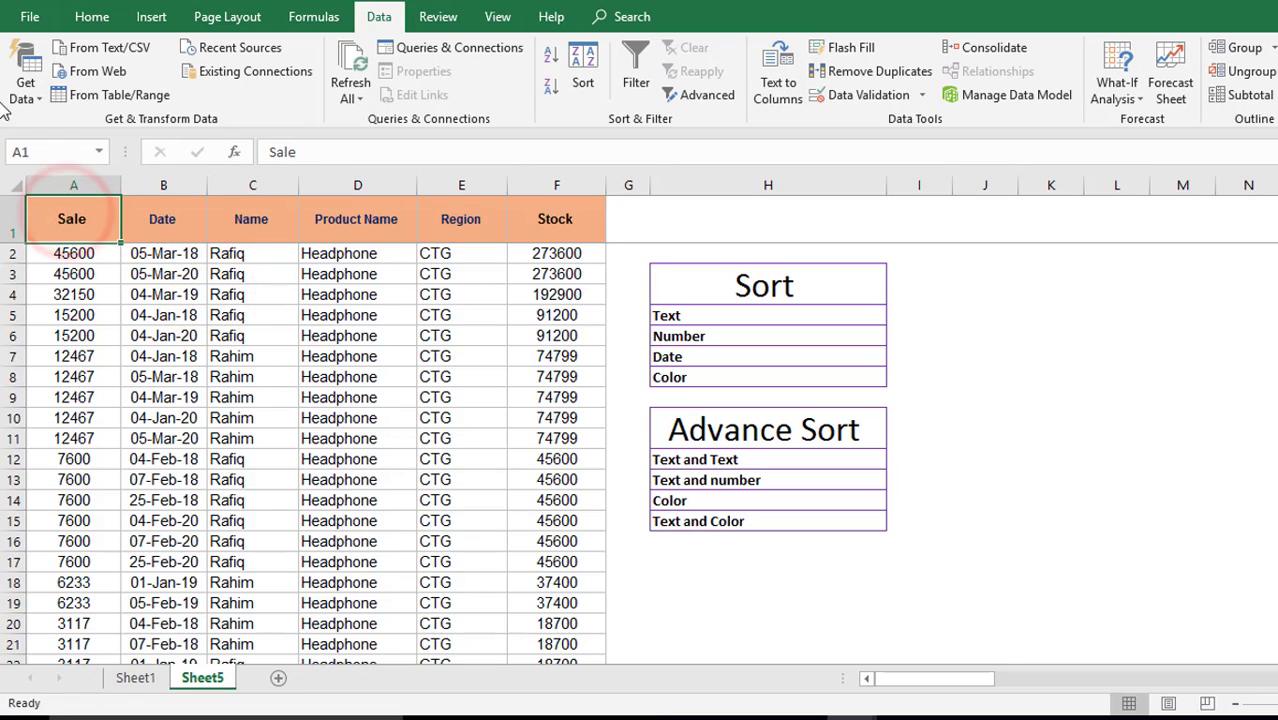
Sort the Sheet5 table's columns again by Row 1 on Cell Values, A to Z.
click(178, 362)
click(88, 274)
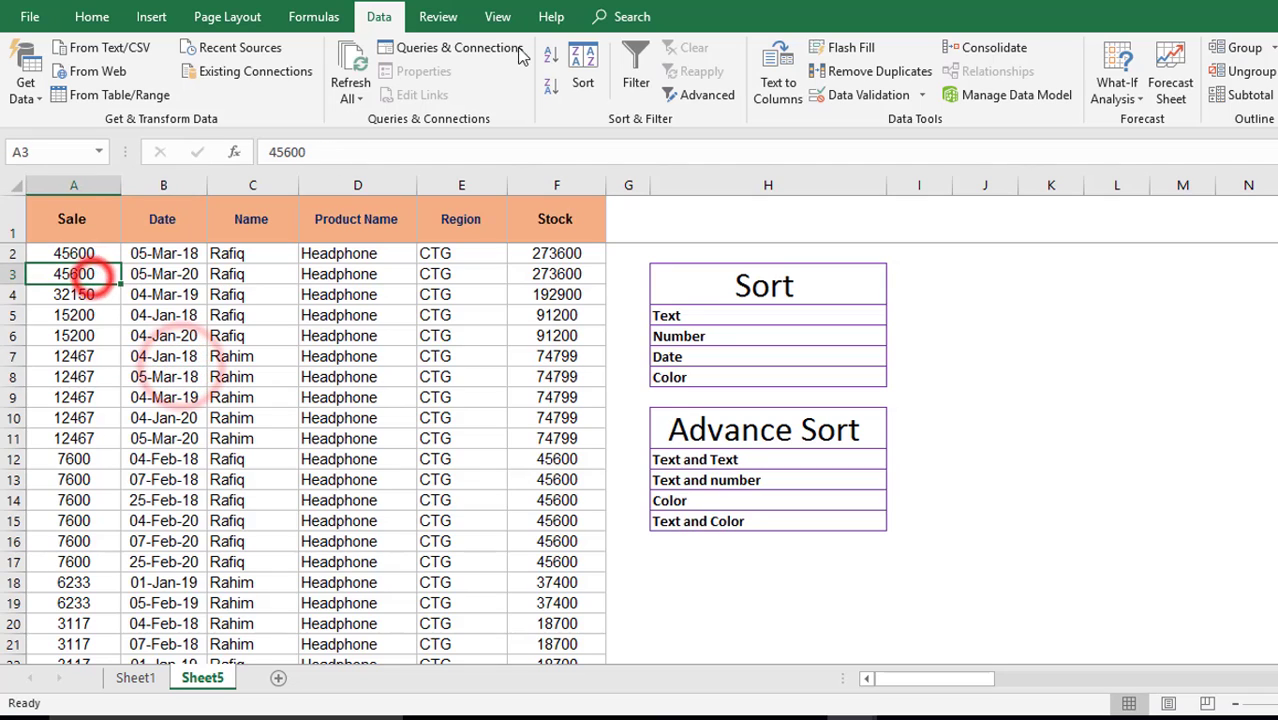
click(583, 70)
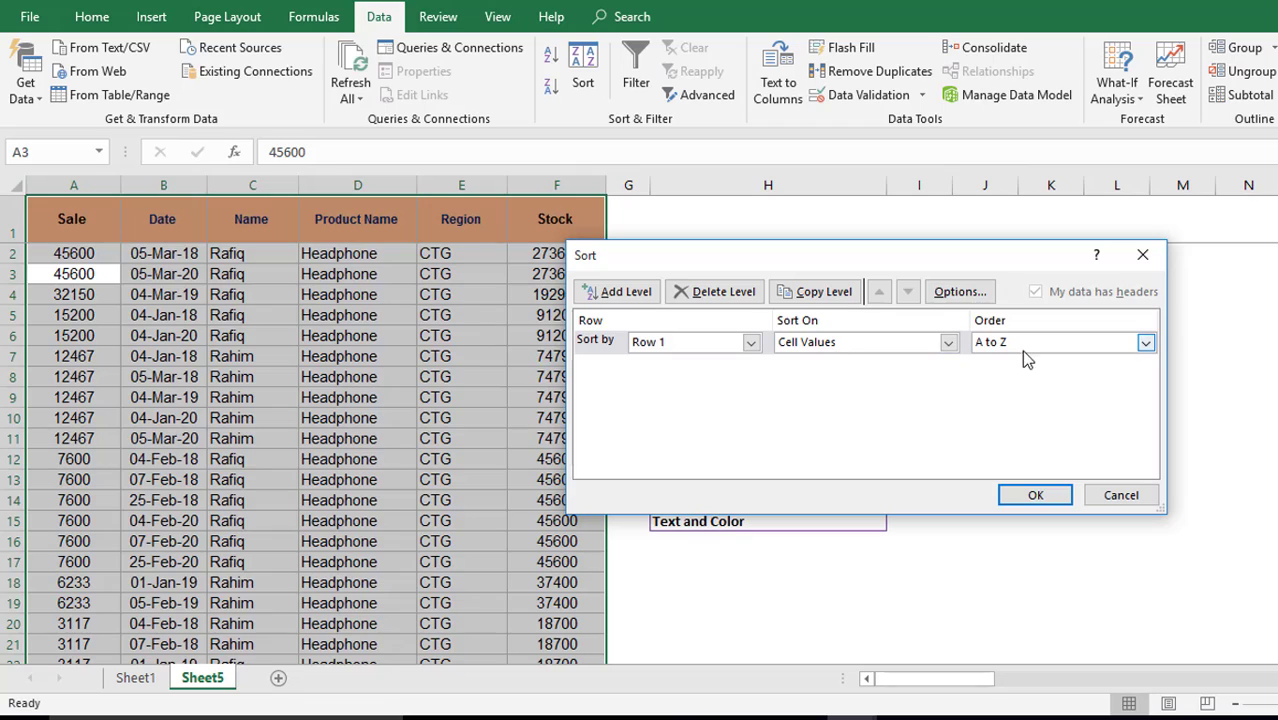
drag(866, 253, 912, 253)
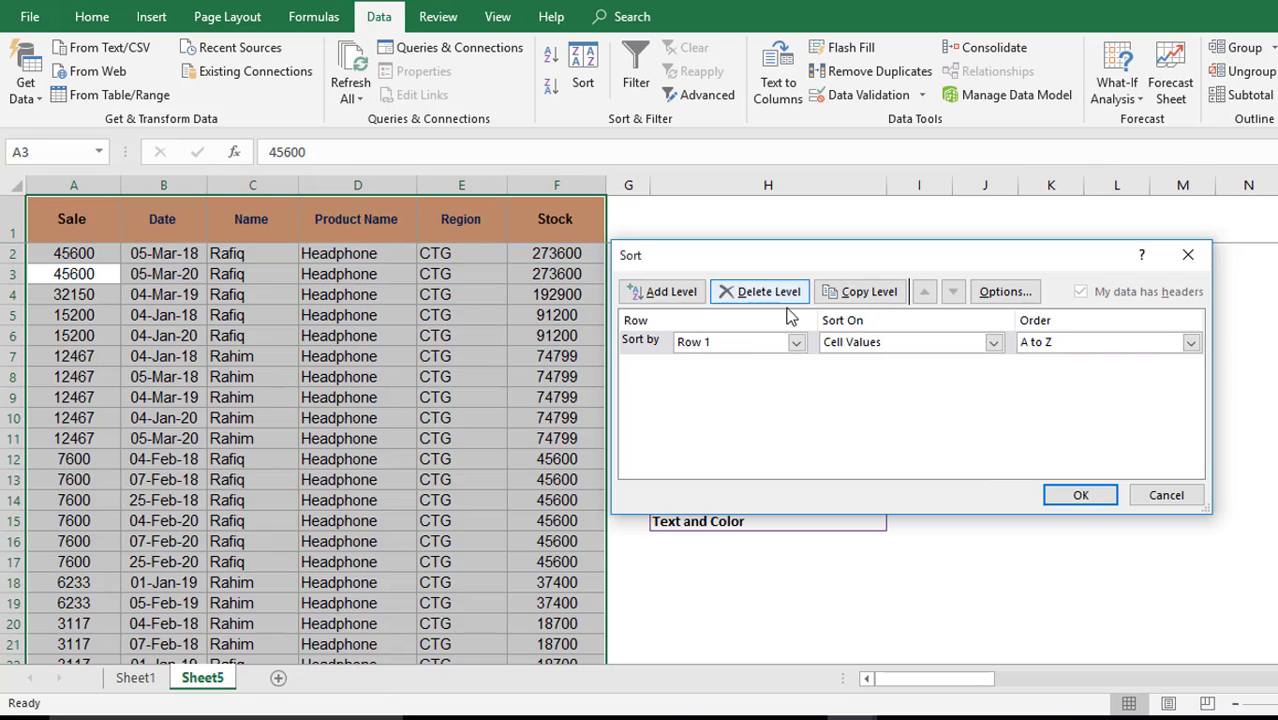
click(1081, 497)
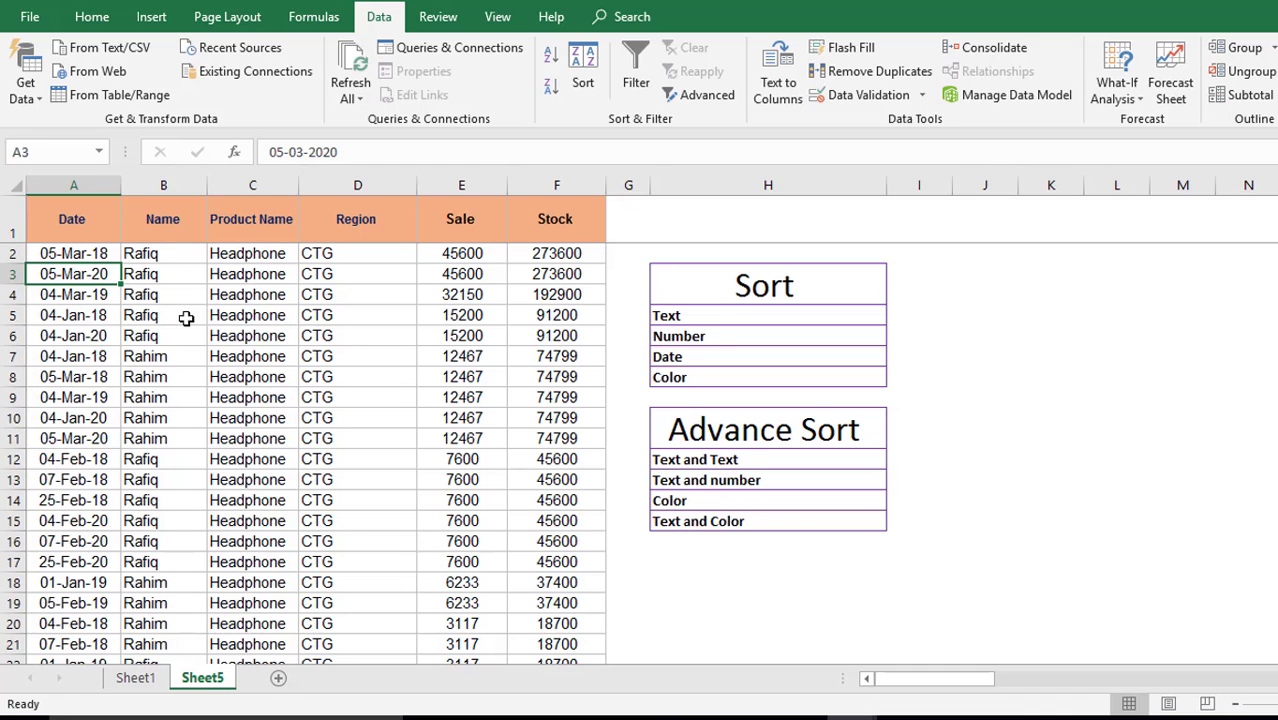
scroll(222, 306, down, 2)
scroll(258, 338, up, 2)
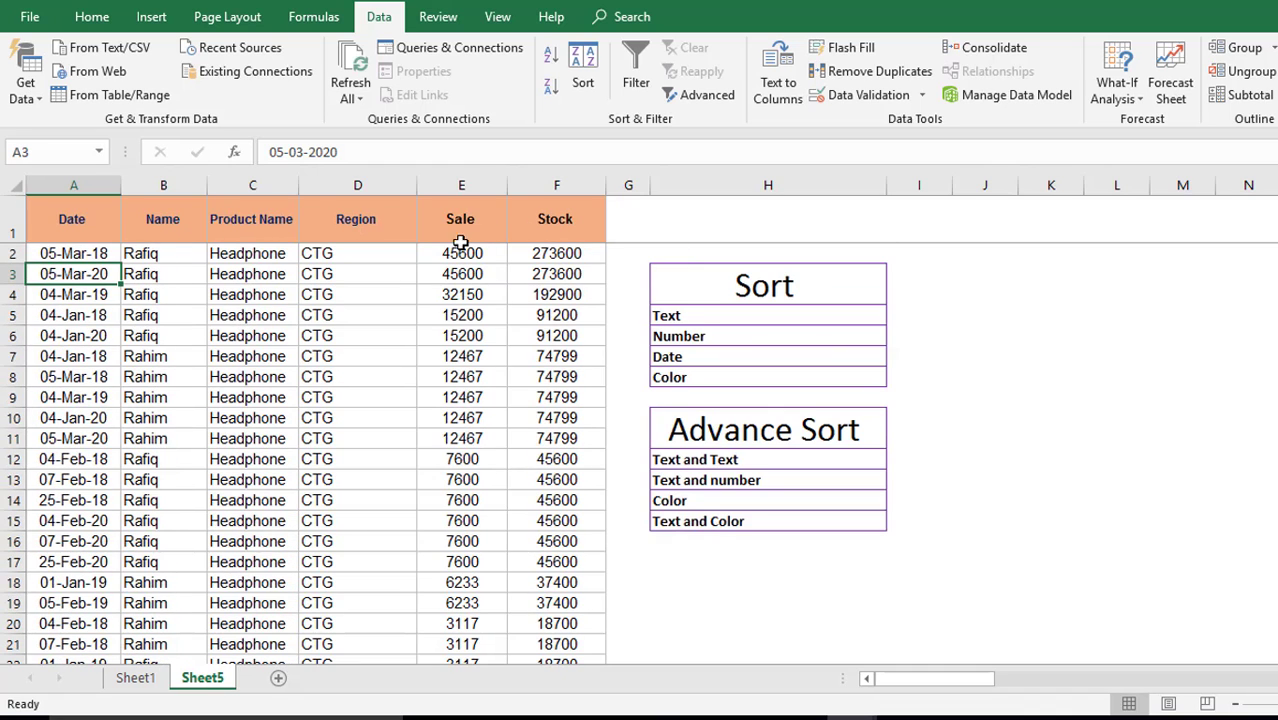